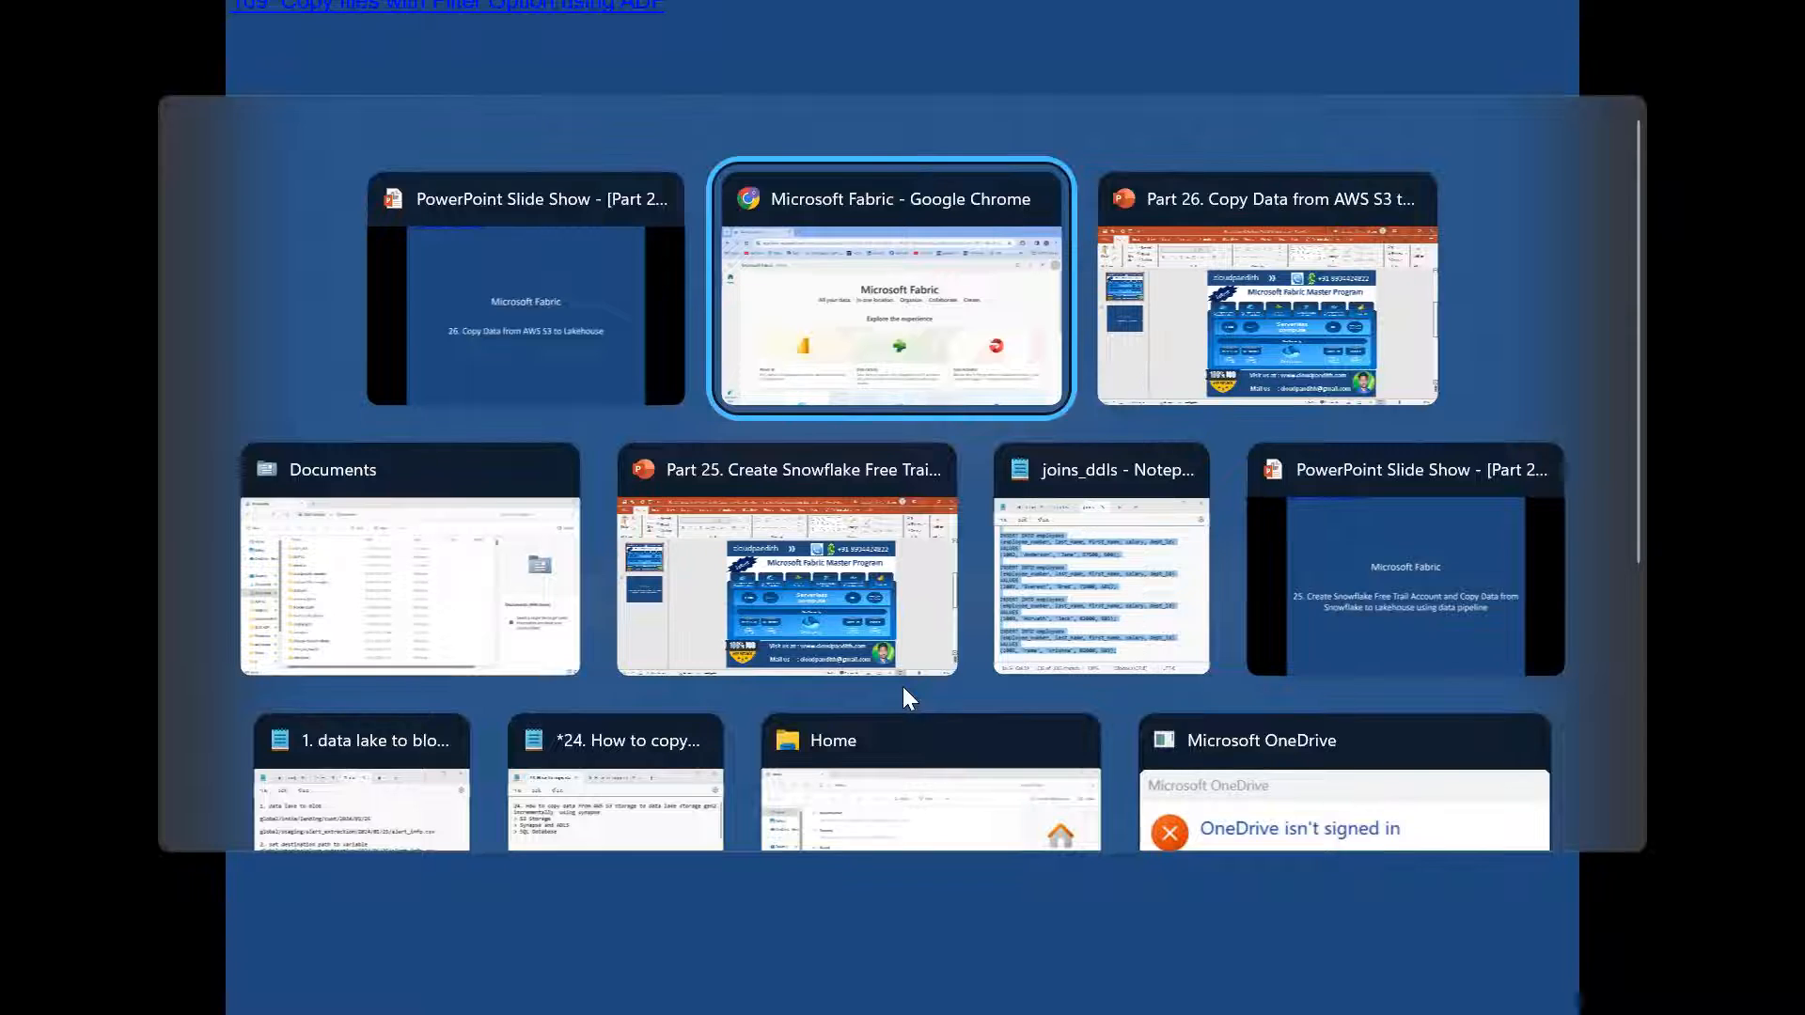
# Switch to Google Chrome and open the AWS console sign-in page in the new tab.
pyautogui.click(411, 39)
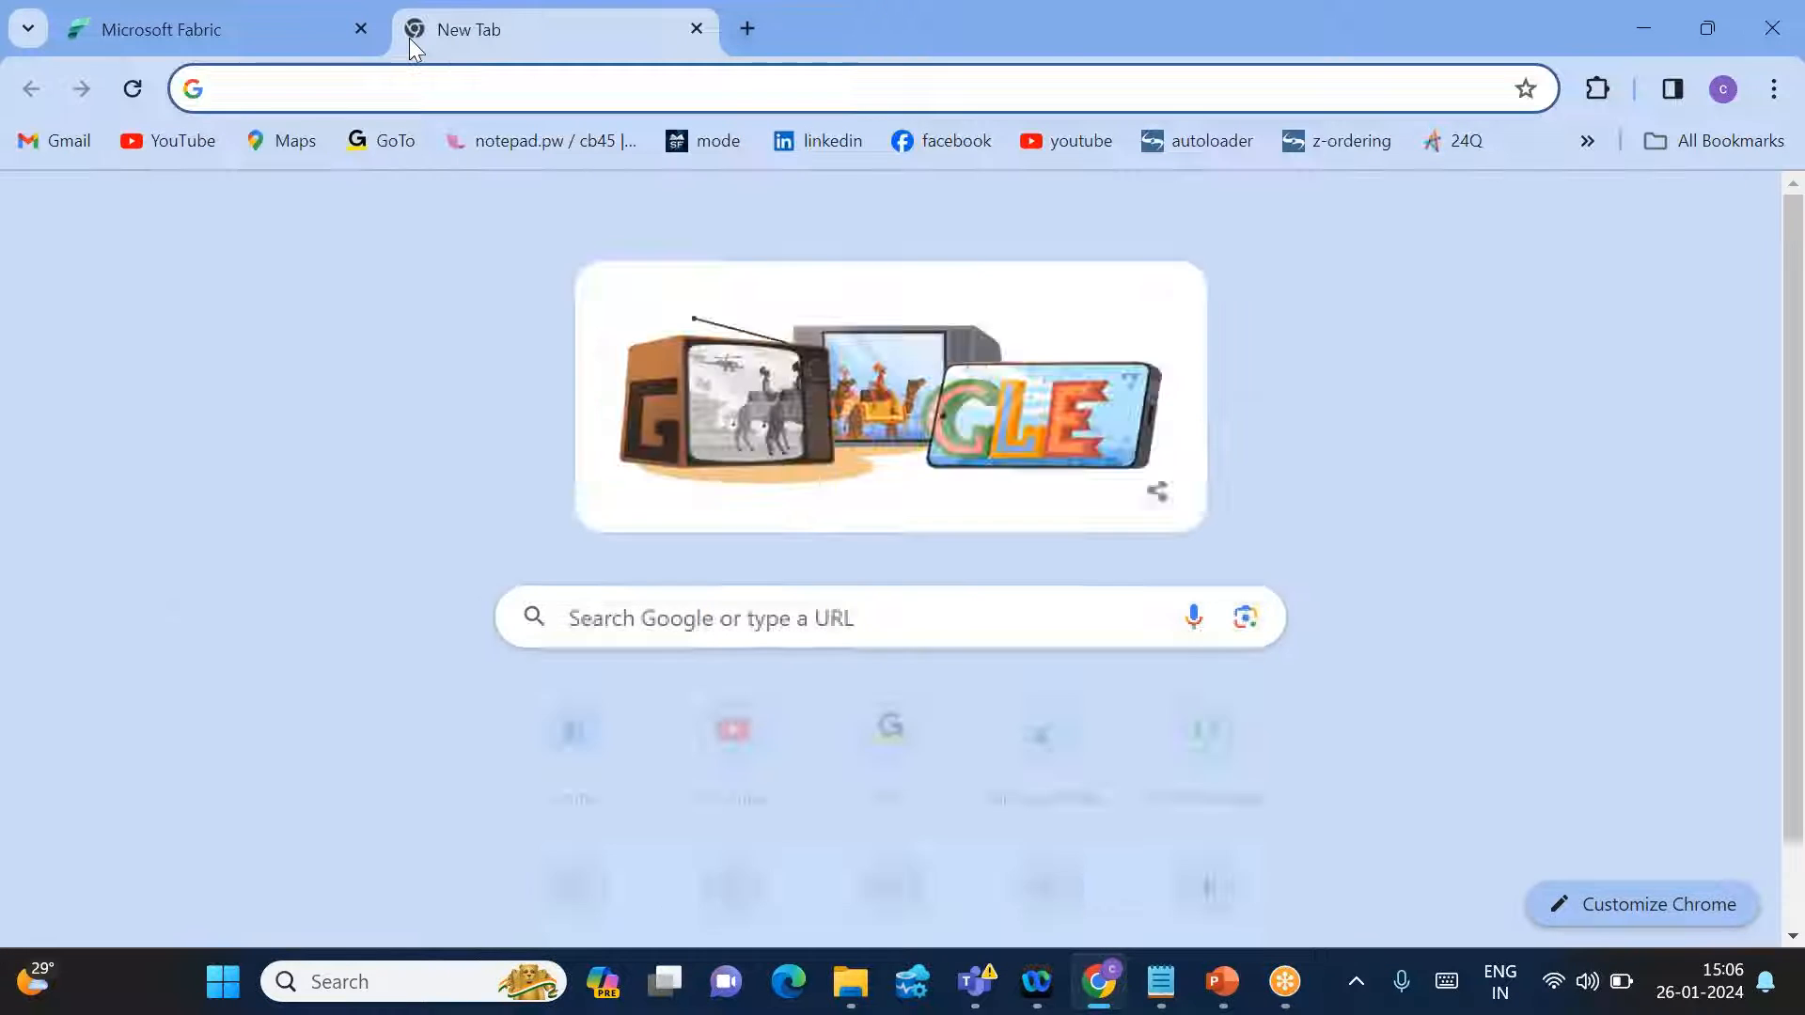
pyautogui.write('consol')
pyautogui.press('Return')
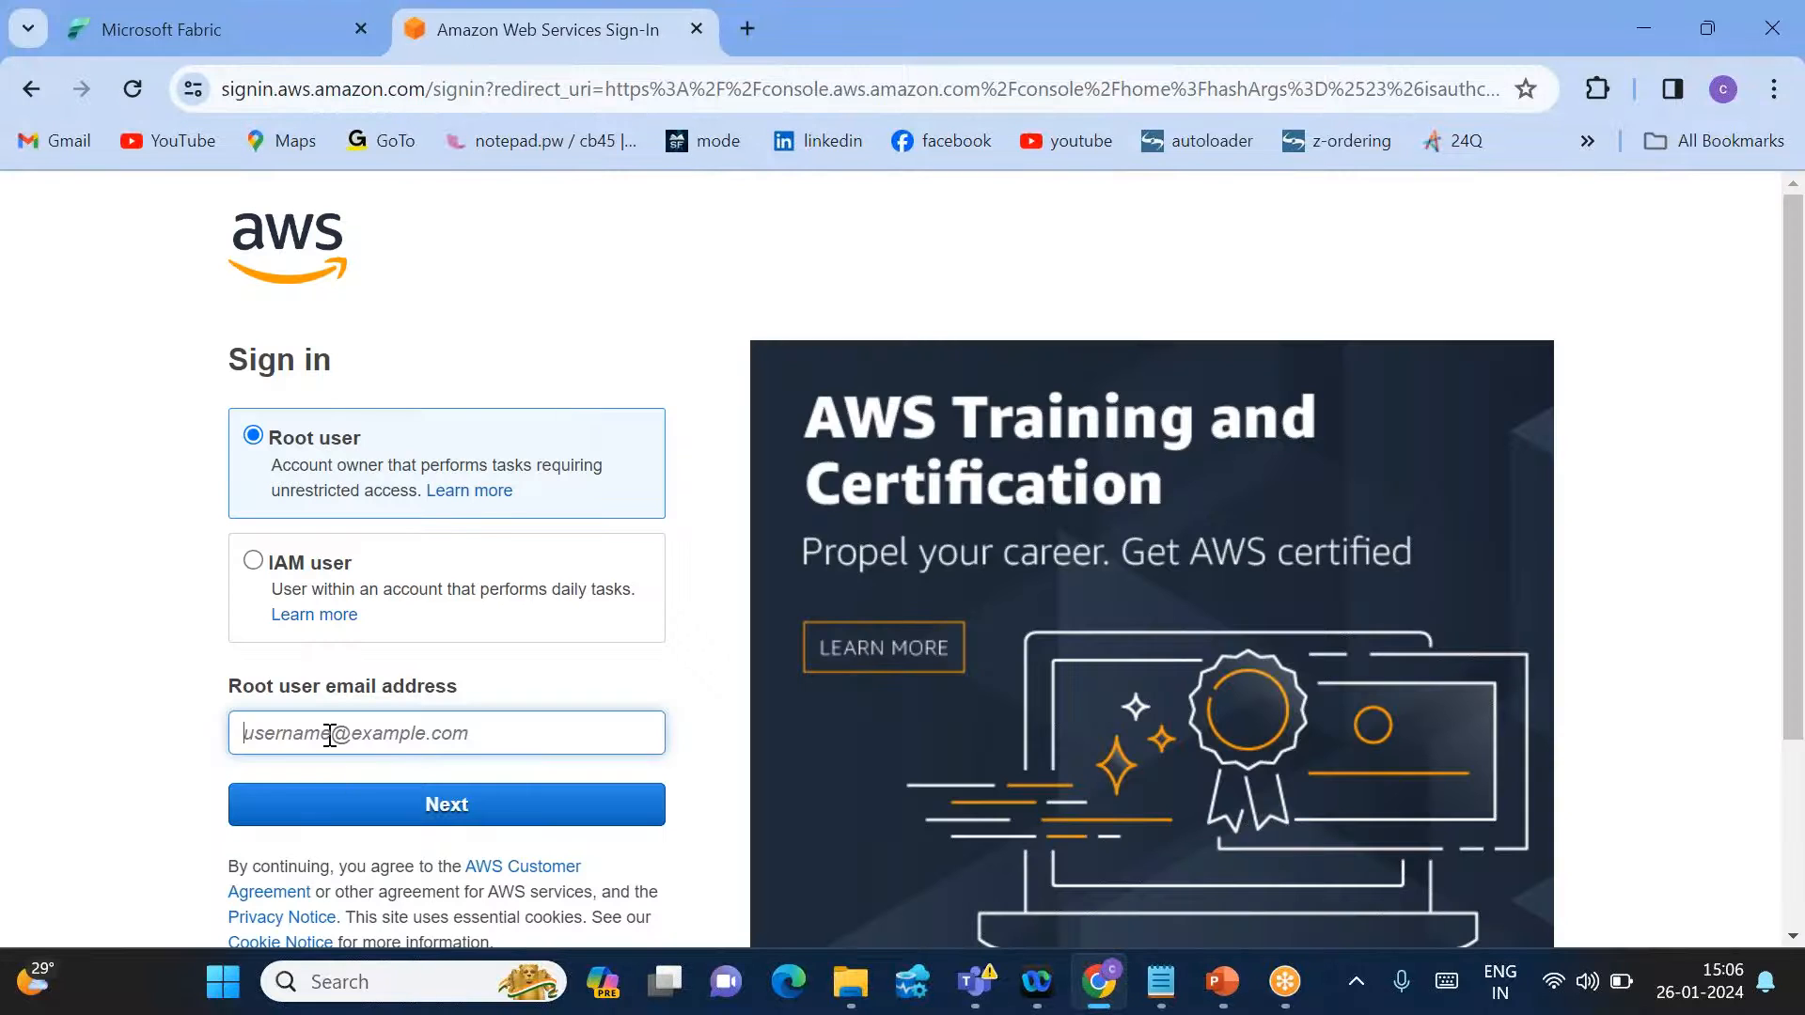
# Sign in to AWS as the root user with the account's e-mail address and password.
pyautogui.click(330, 735)
pyautogui.click(463, 855)
pyautogui.click(360, 723)
pyautogui.click(446, 799)
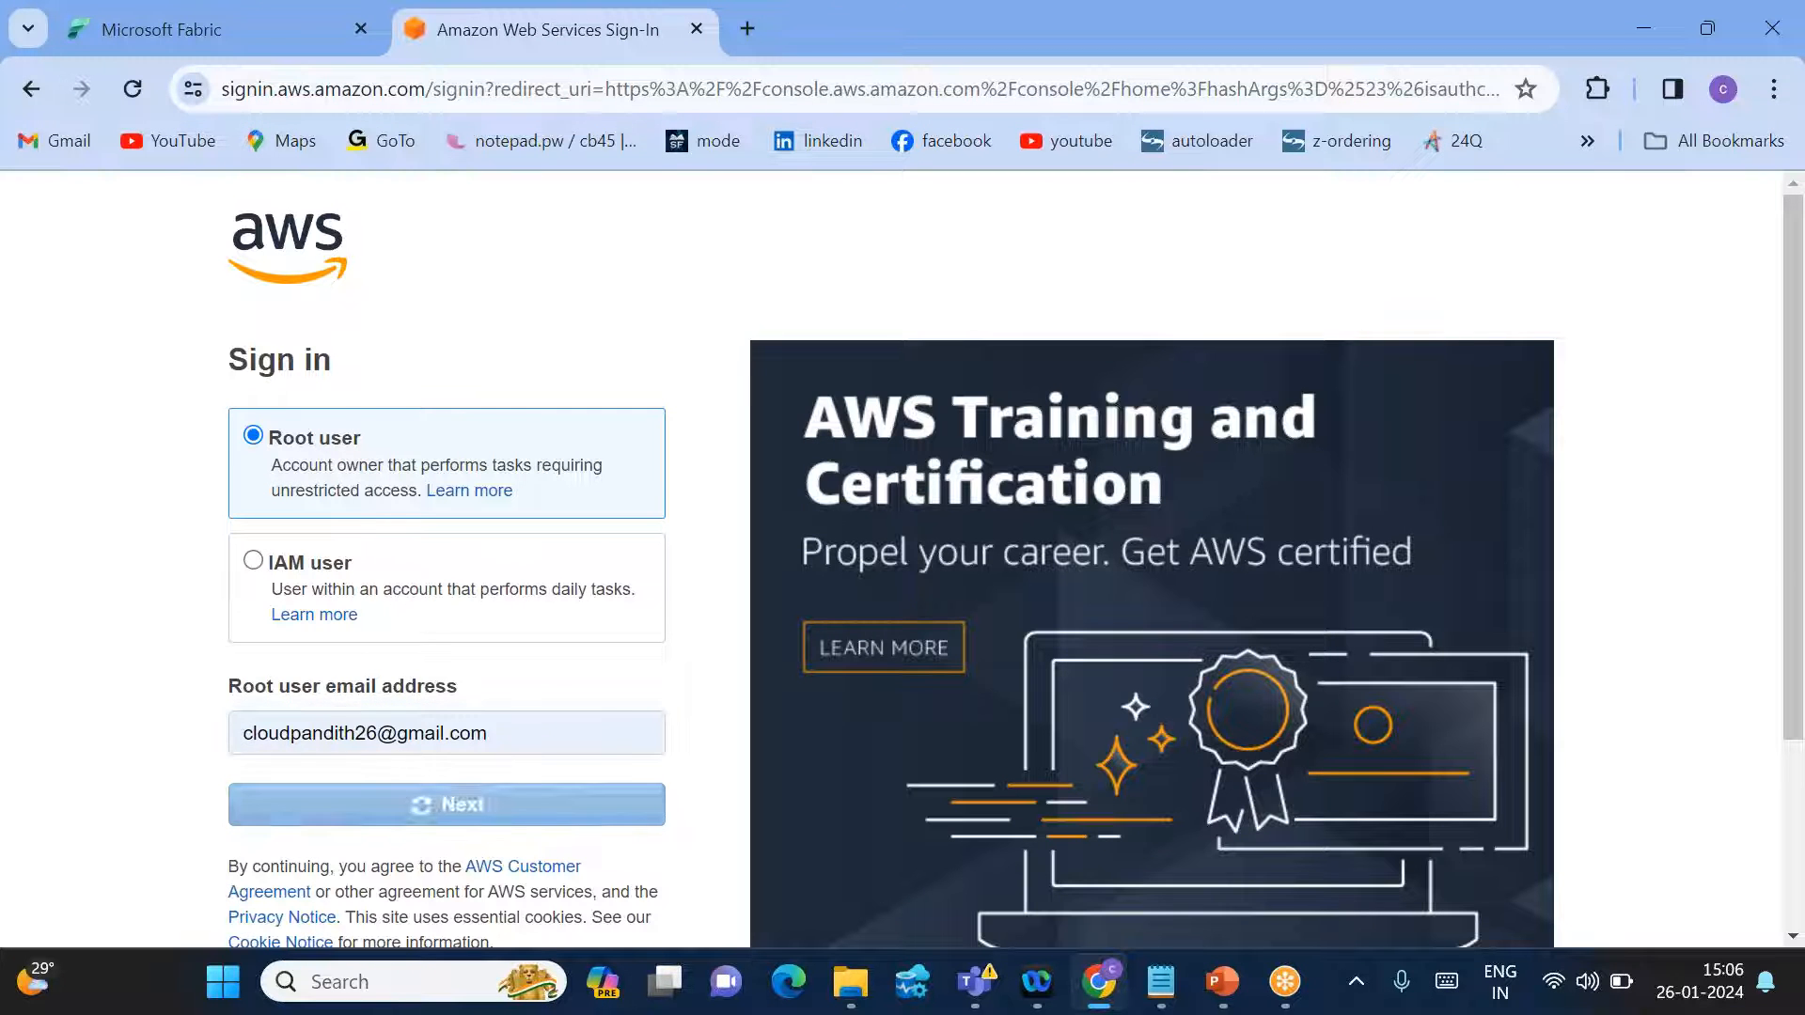
pyautogui.click(427, 799)
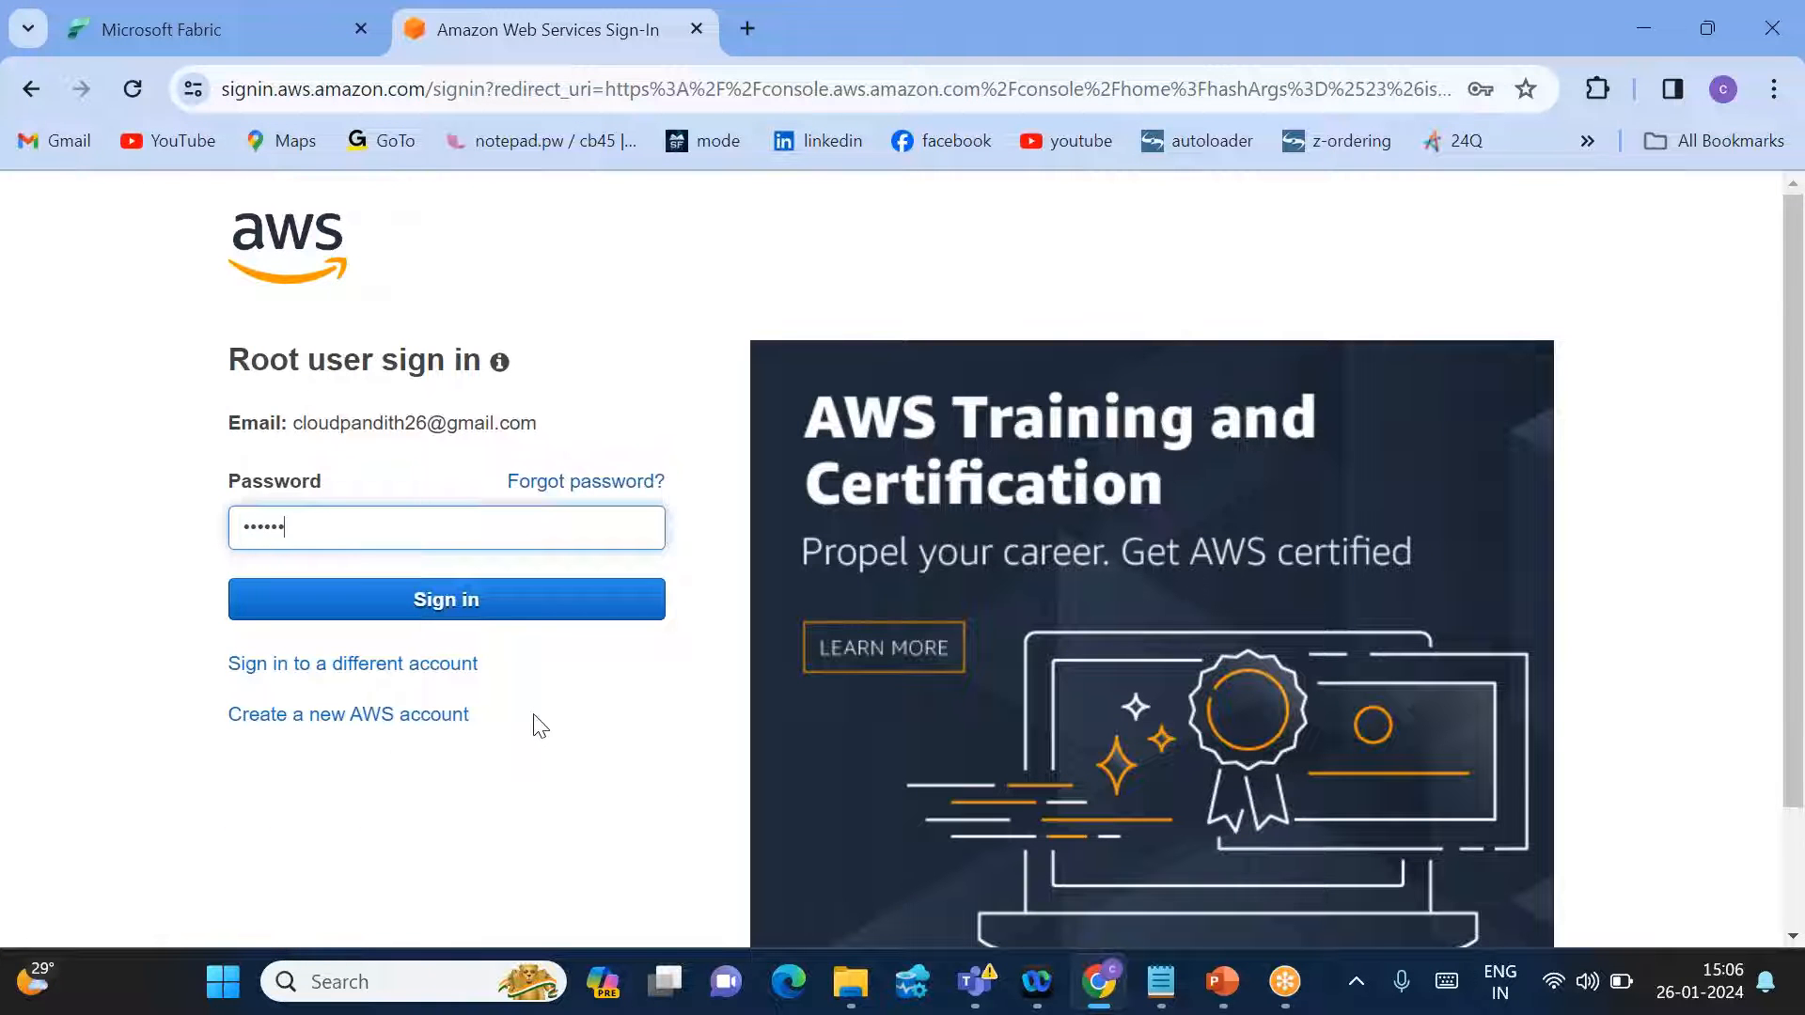
pyautogui.write('**')
pyautogui.press('Return')
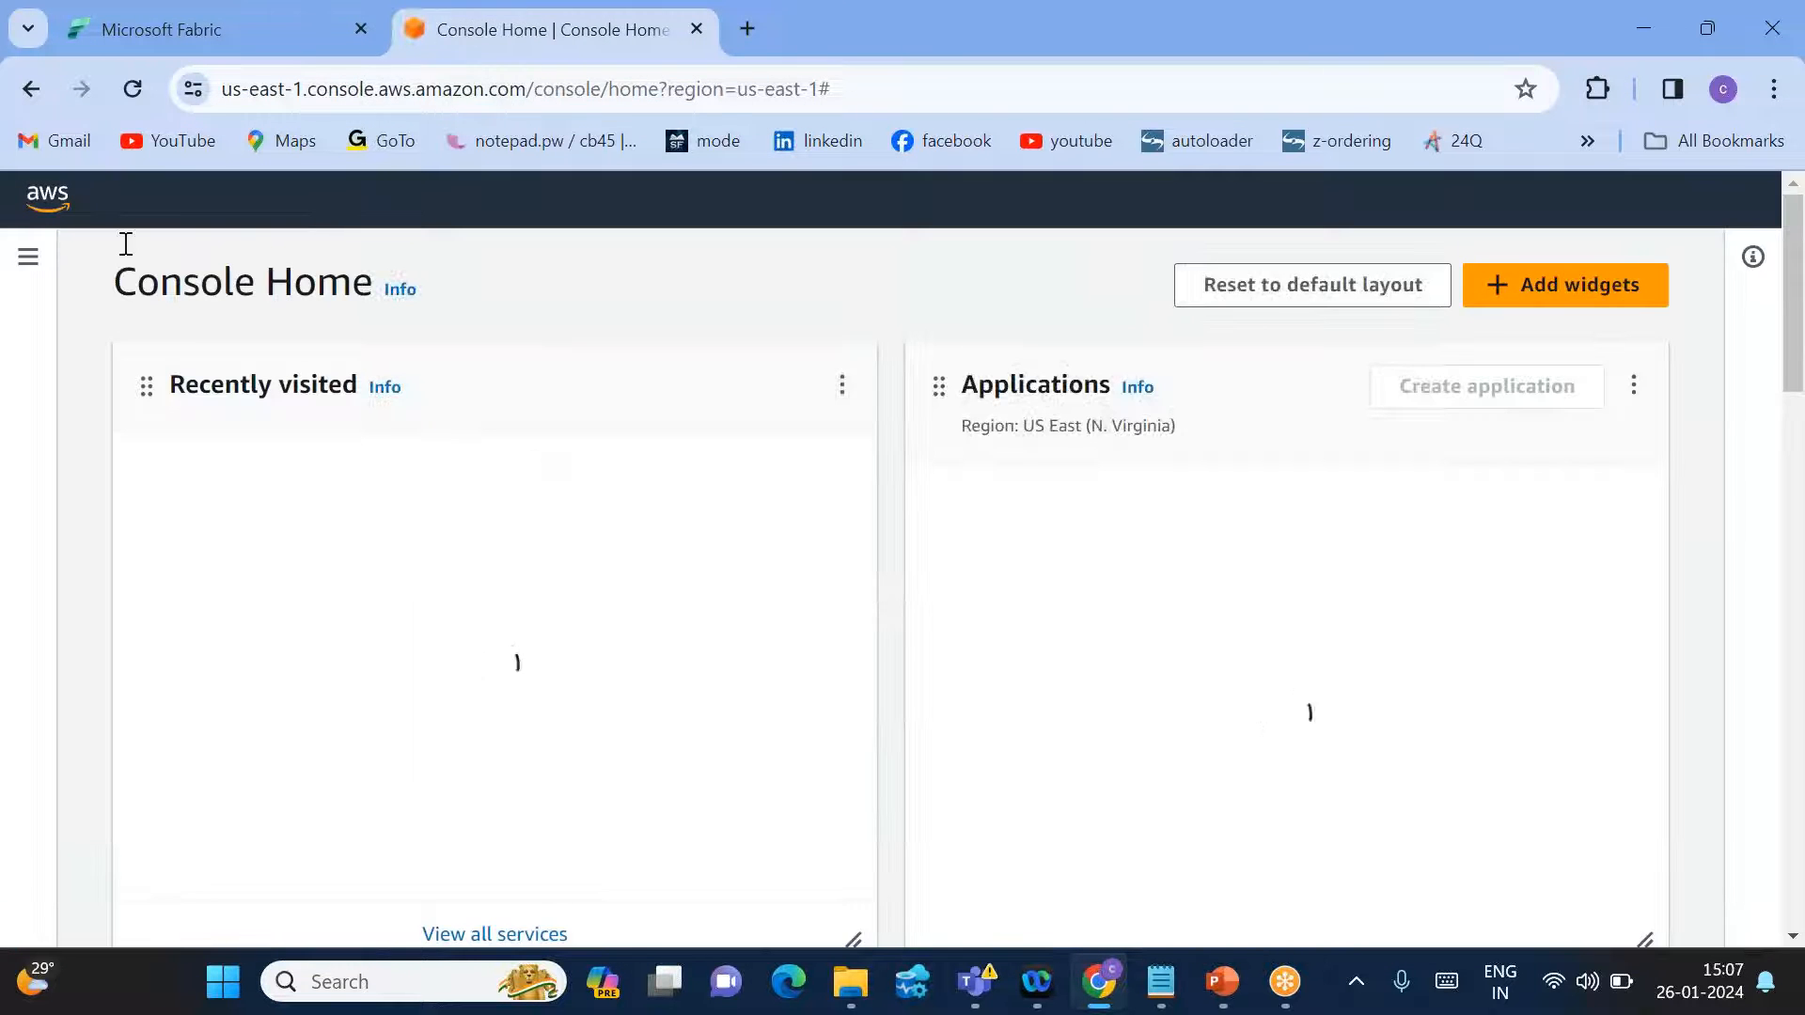
# Browse the Storage category of the AWS services and open the S3 service.
pyautogui.click(166, 198)
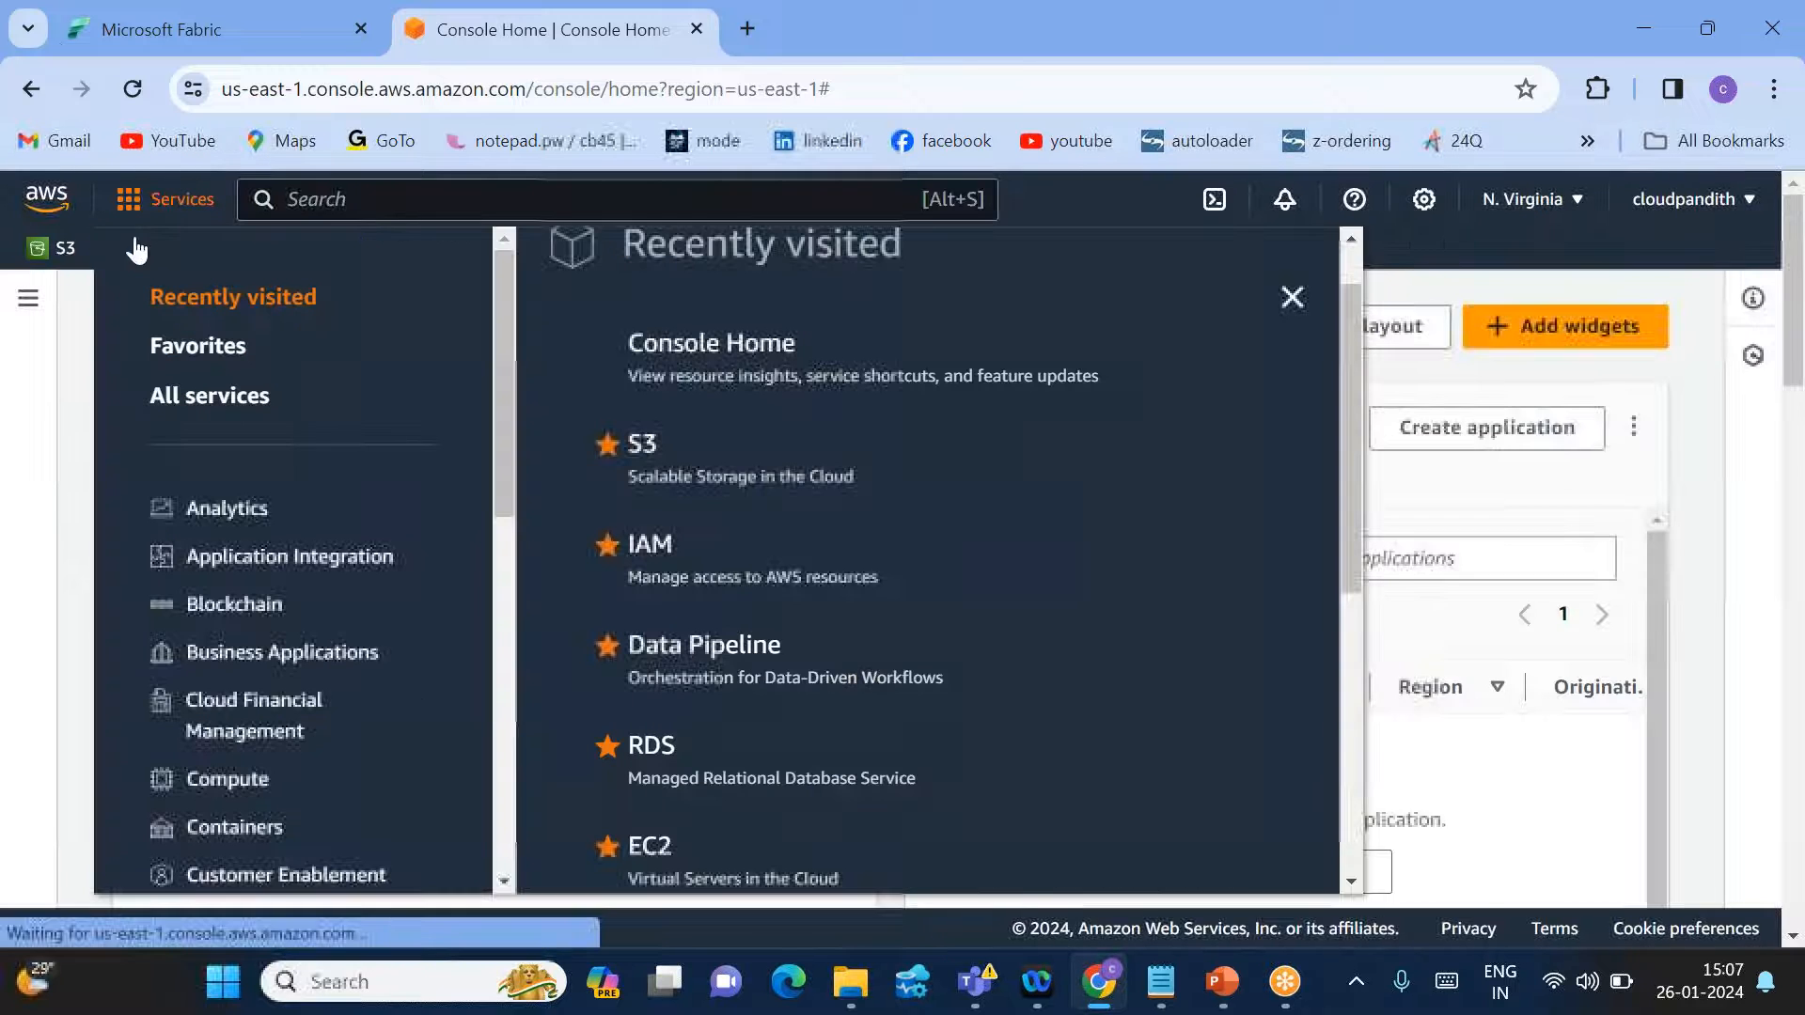
pyautogui.scroll(-10, 259, 319)
pyautogui.click(217, 822)
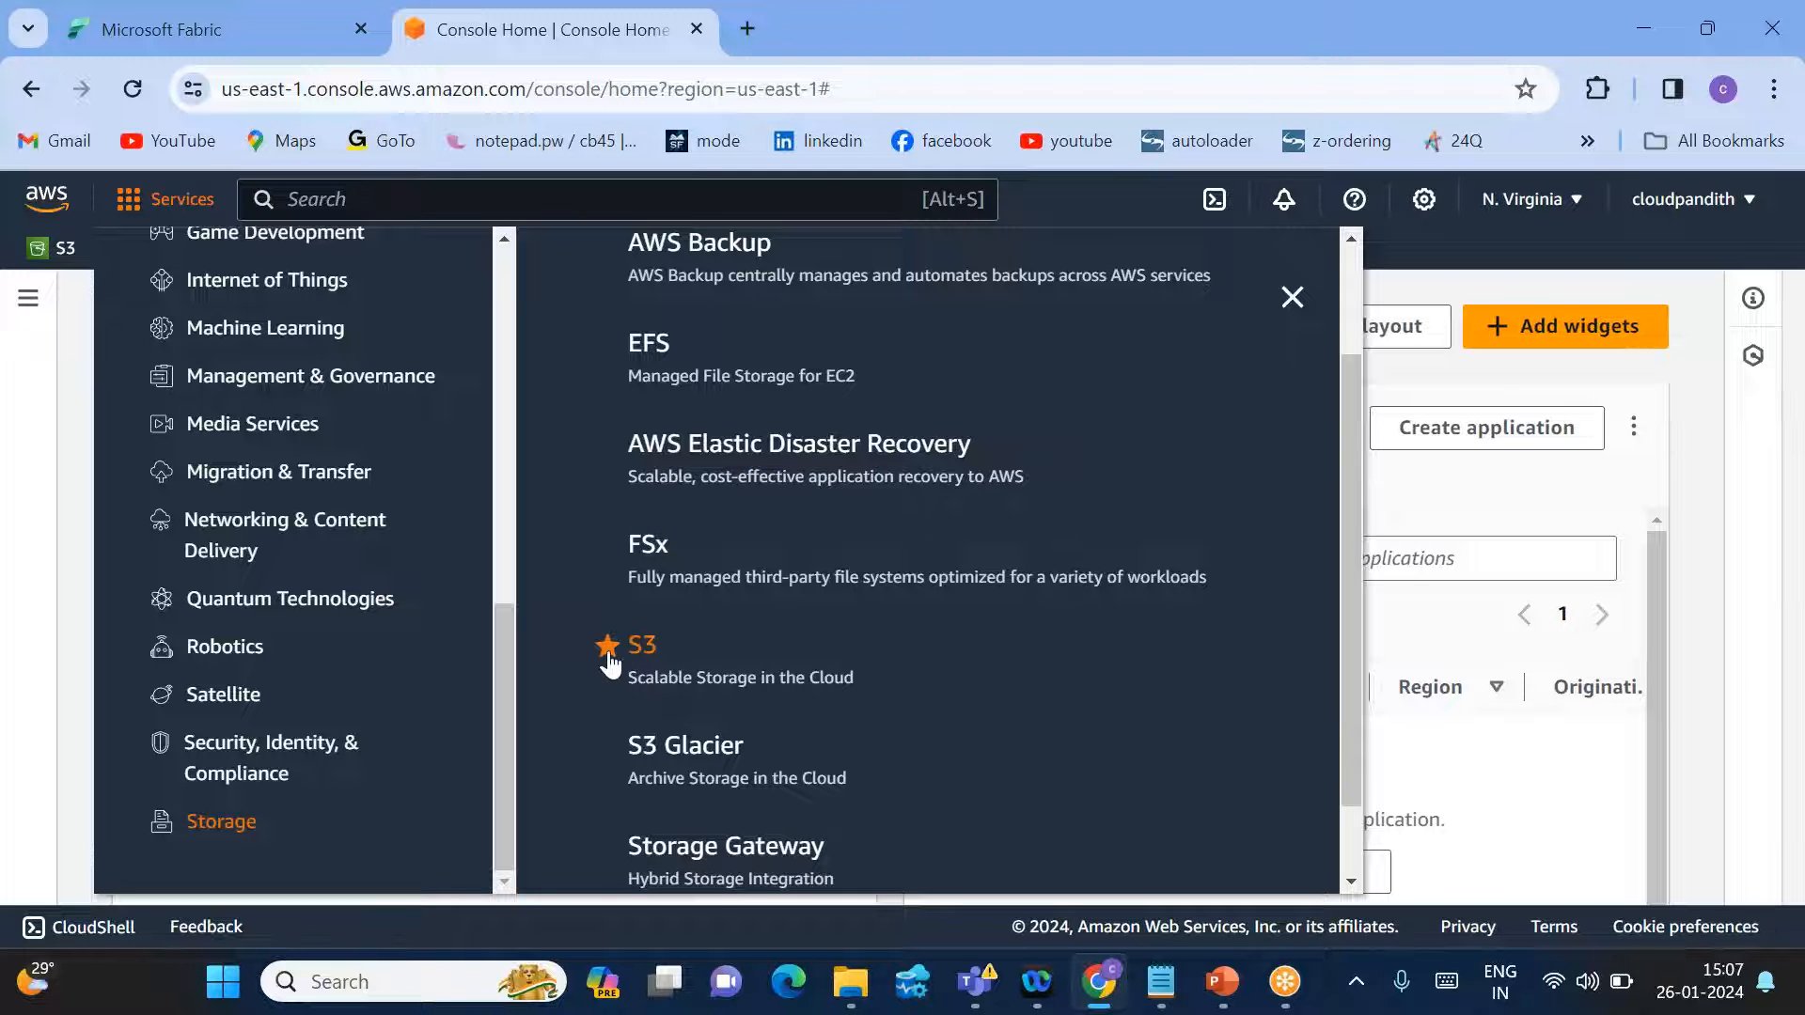
pyautogui.click(45, 371)
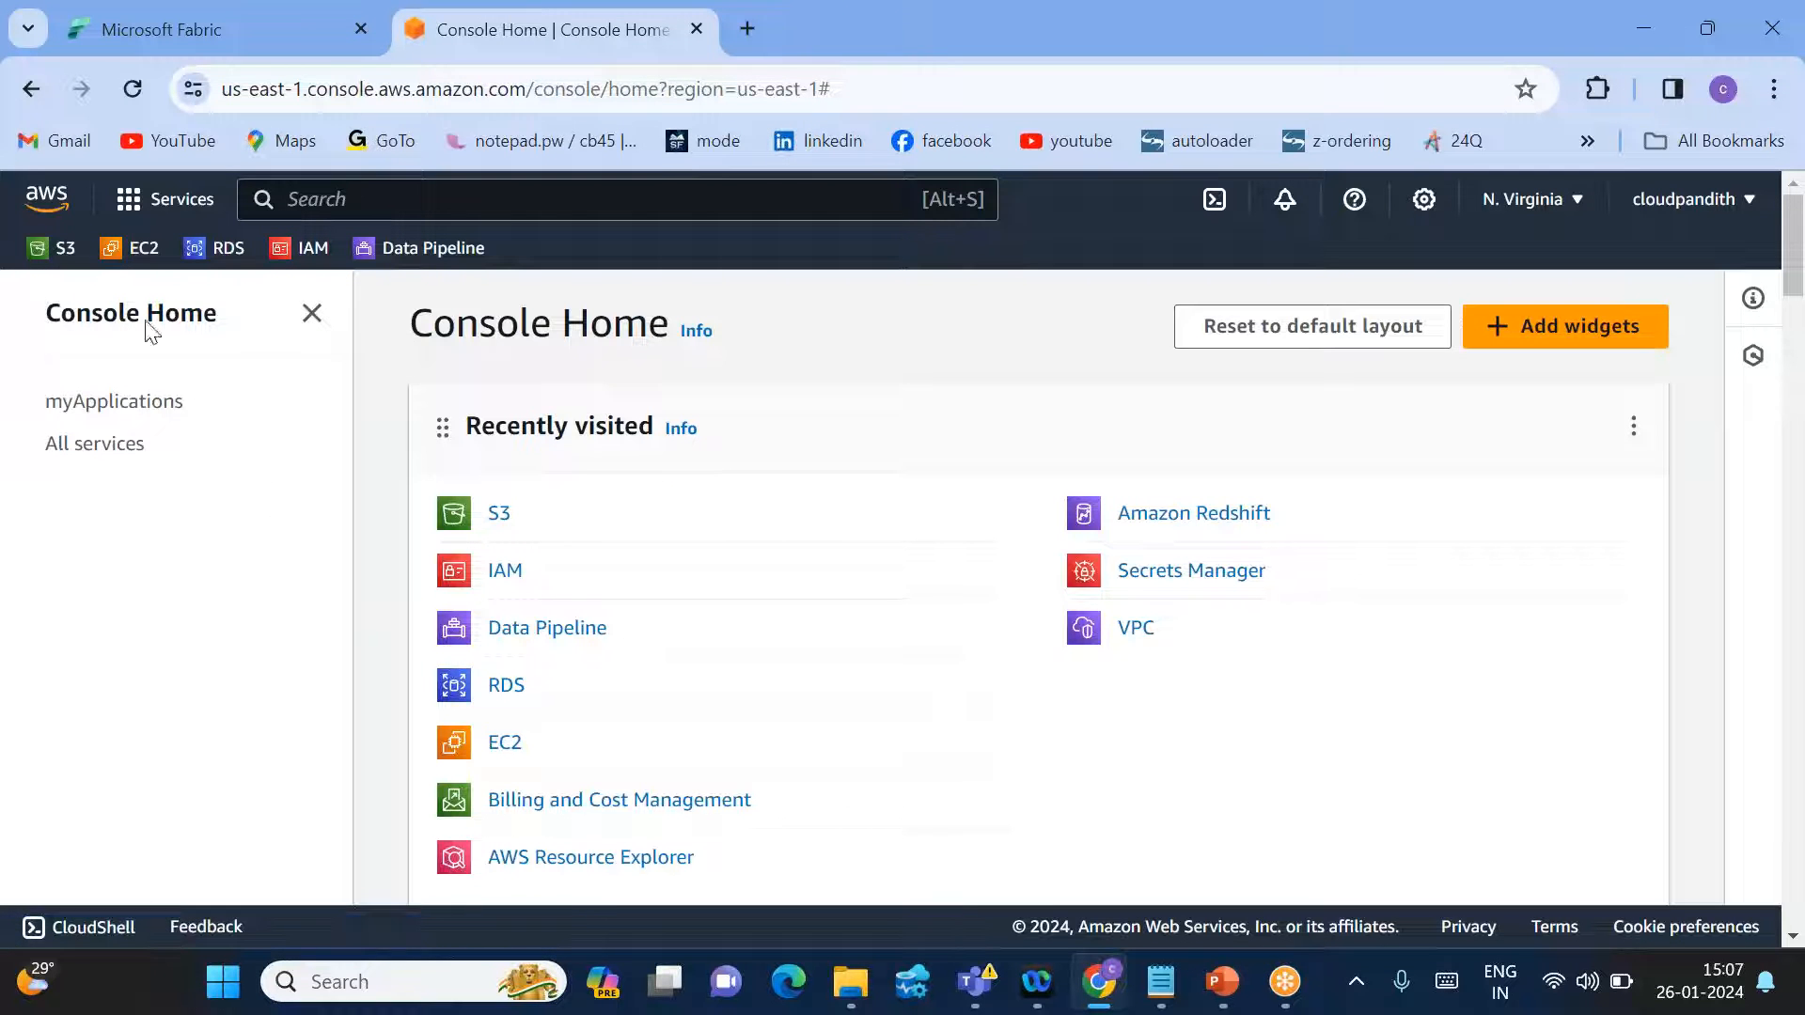
pyautogui.click(43, 254)
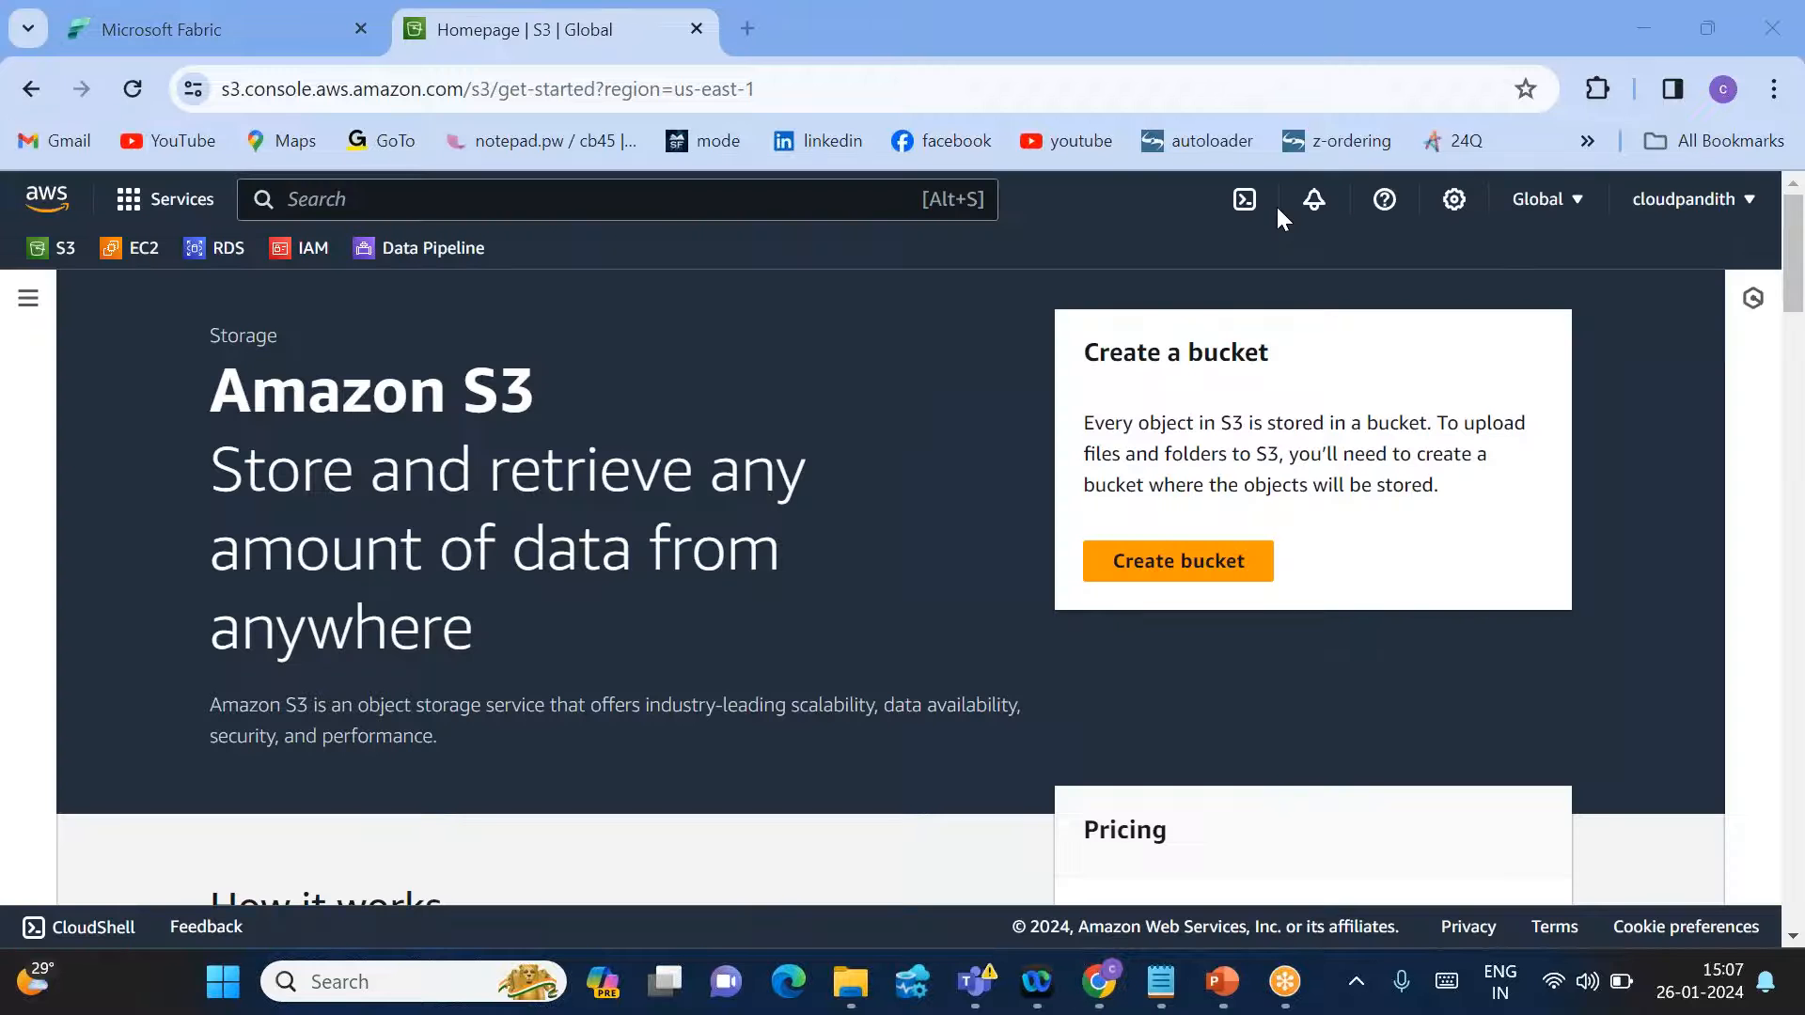
# Start a new general purpose S3 bucket and name it cloudpandiths3fabric.
pyautogui.click(1178, 561)
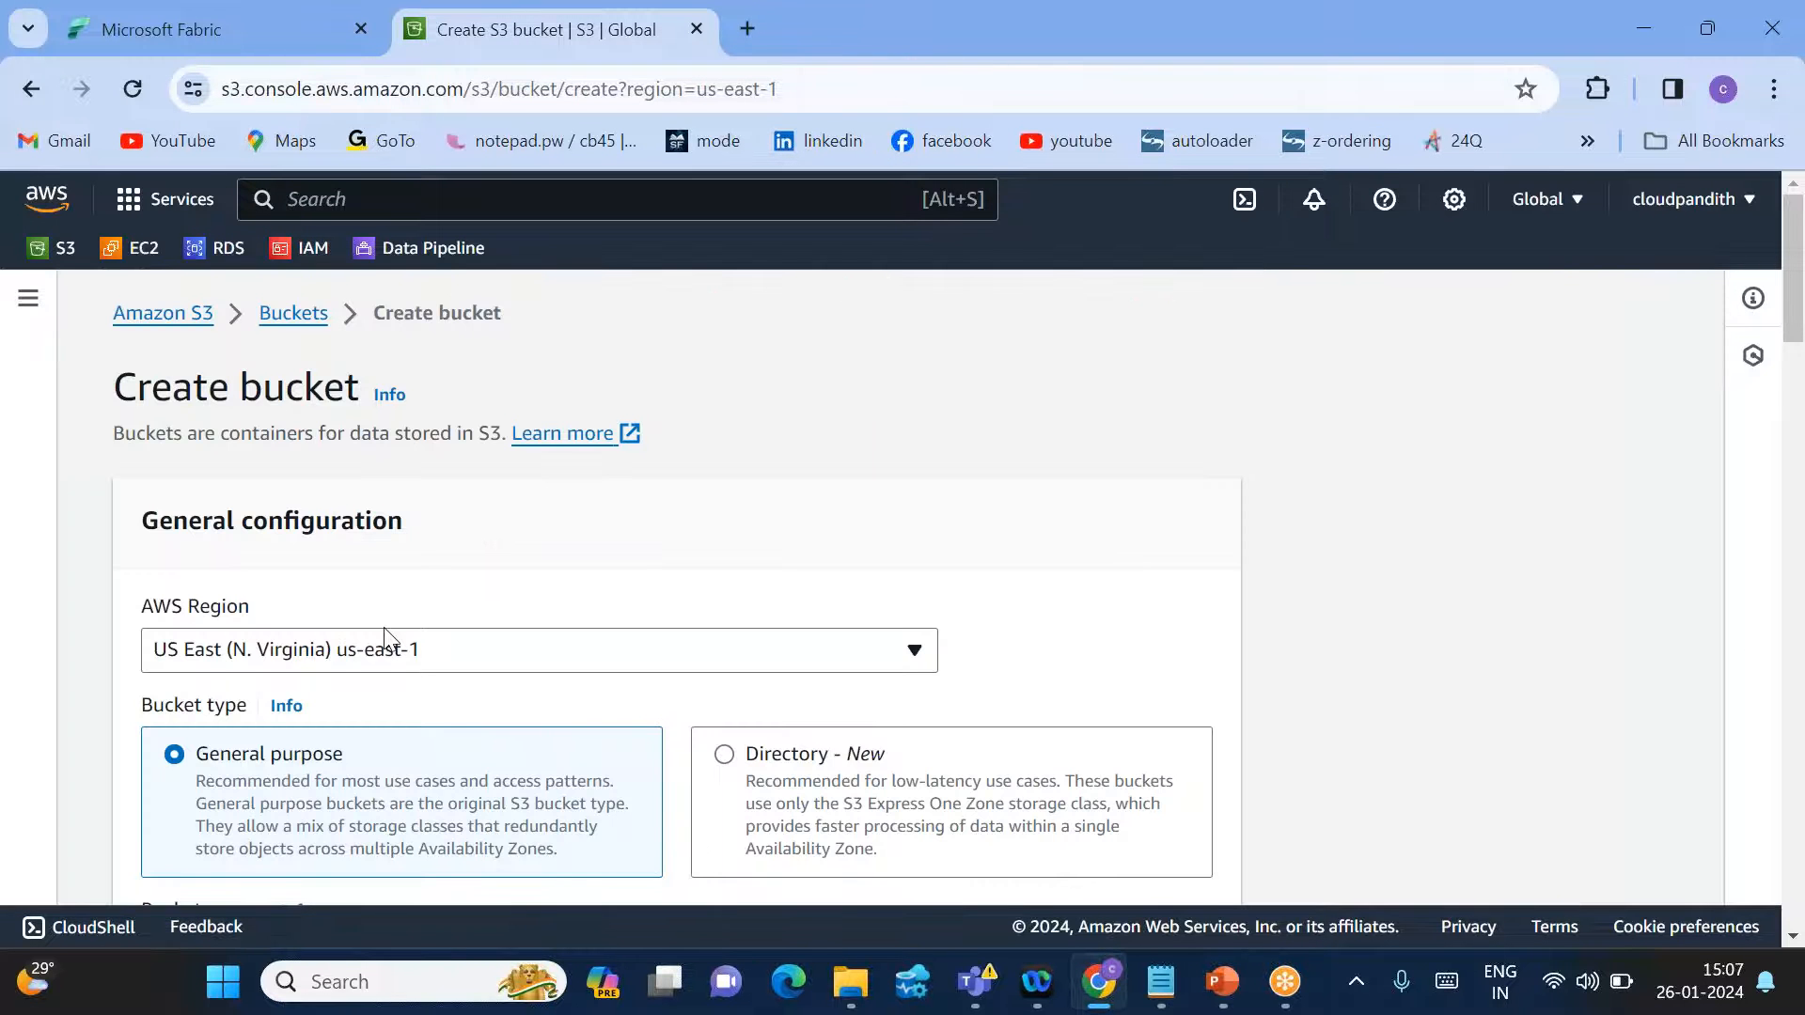
pyautogui.scroll(-3, 384, 628)
pyautogui.scroll(-1, 460, 399)
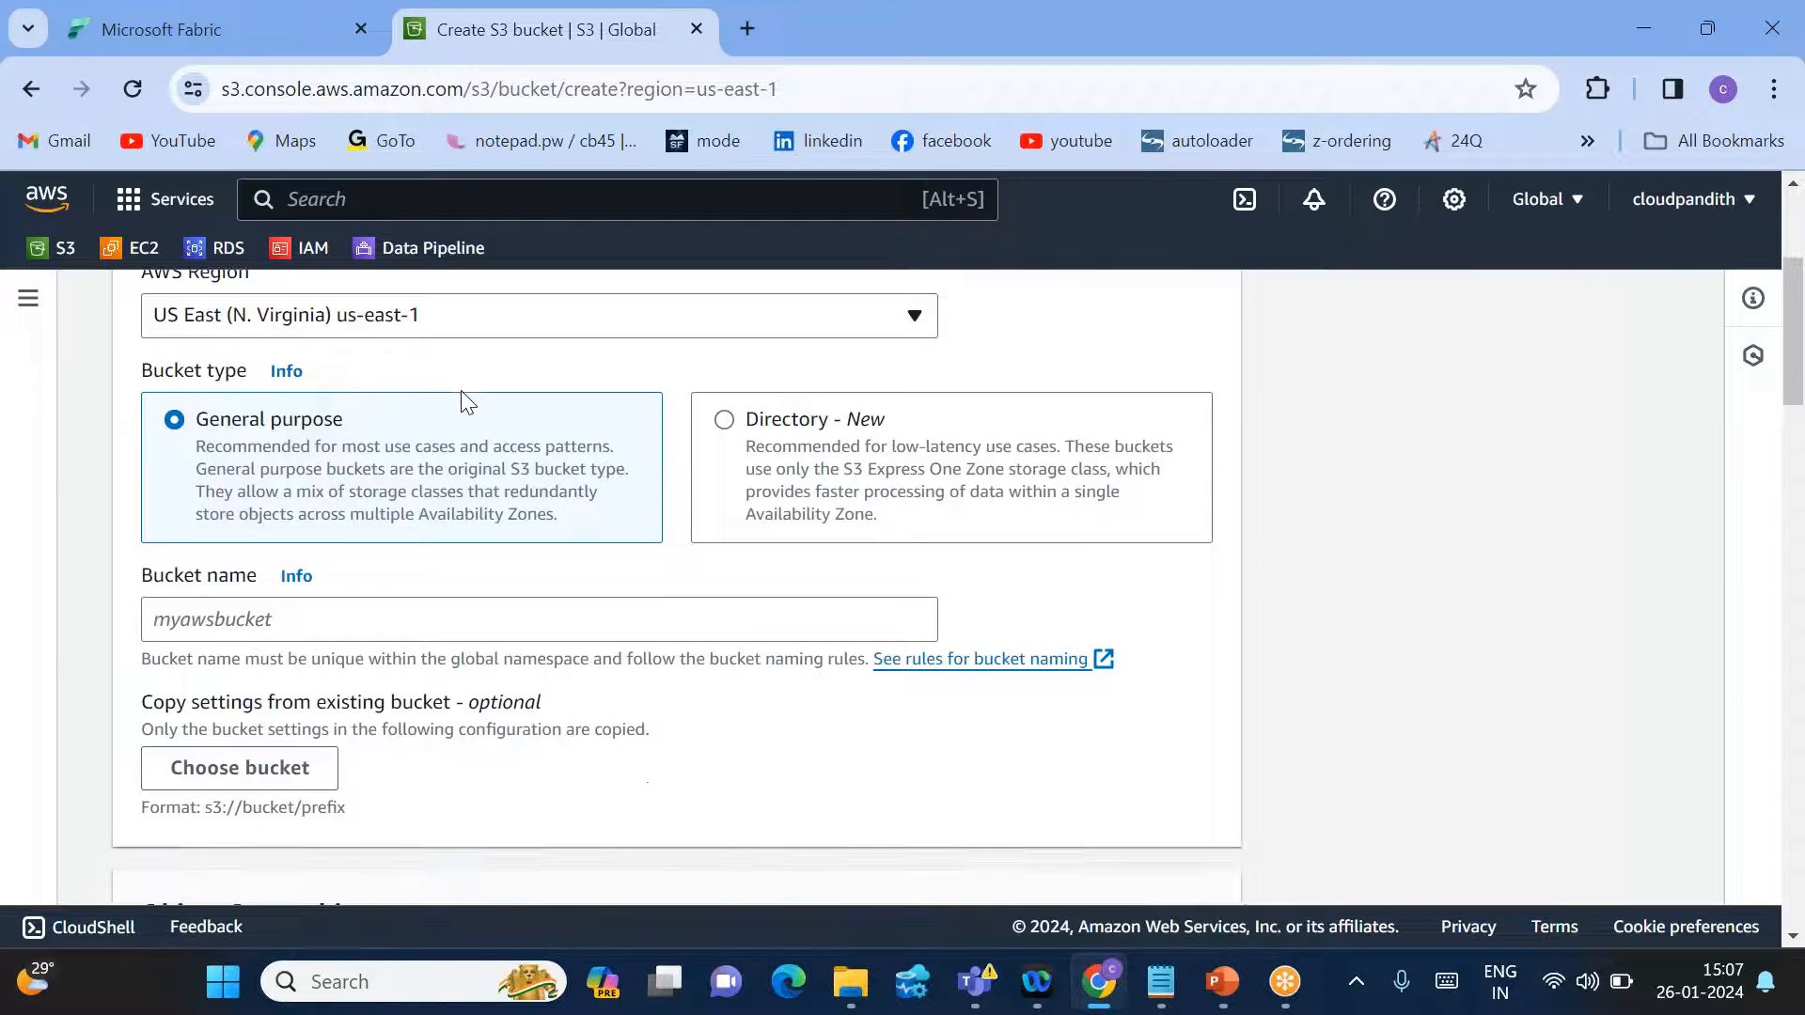
pyautogui.scroll(-2, 475, 544)
pyautogui.click(266, 449)
pyautogui.write('cloudpandiths3fabric')
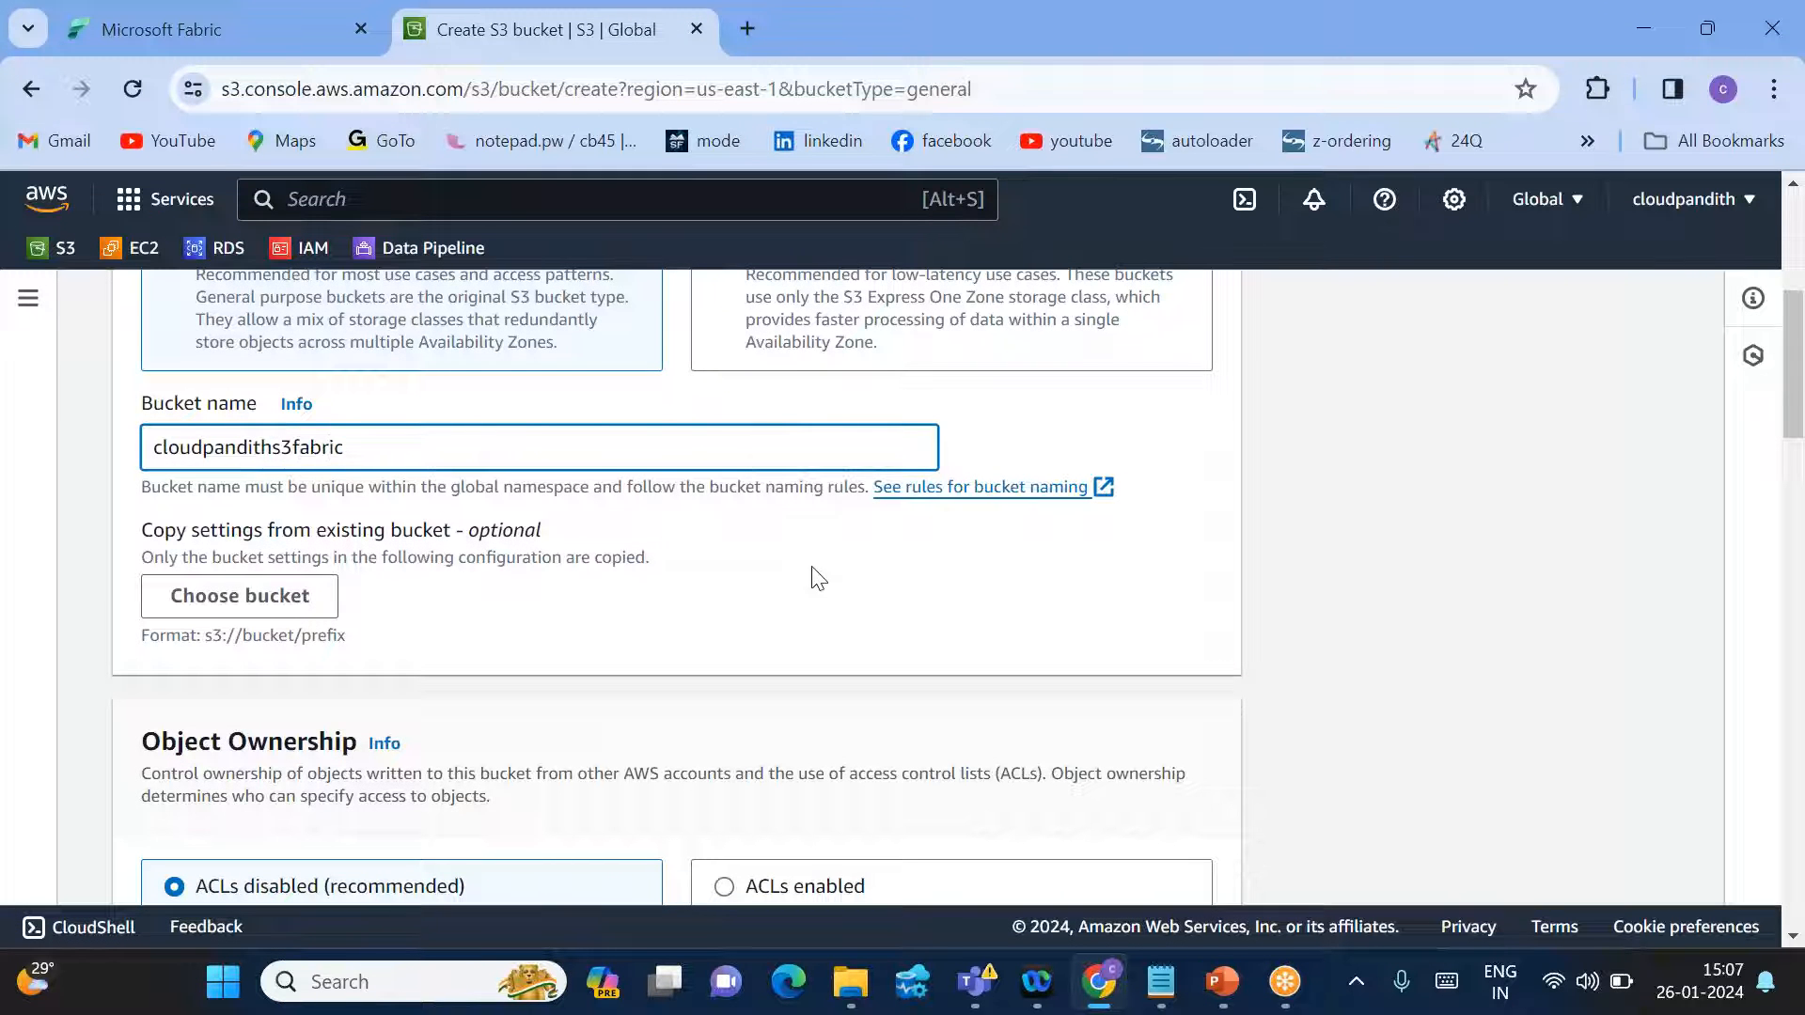
pyautogui.click(851, 576)
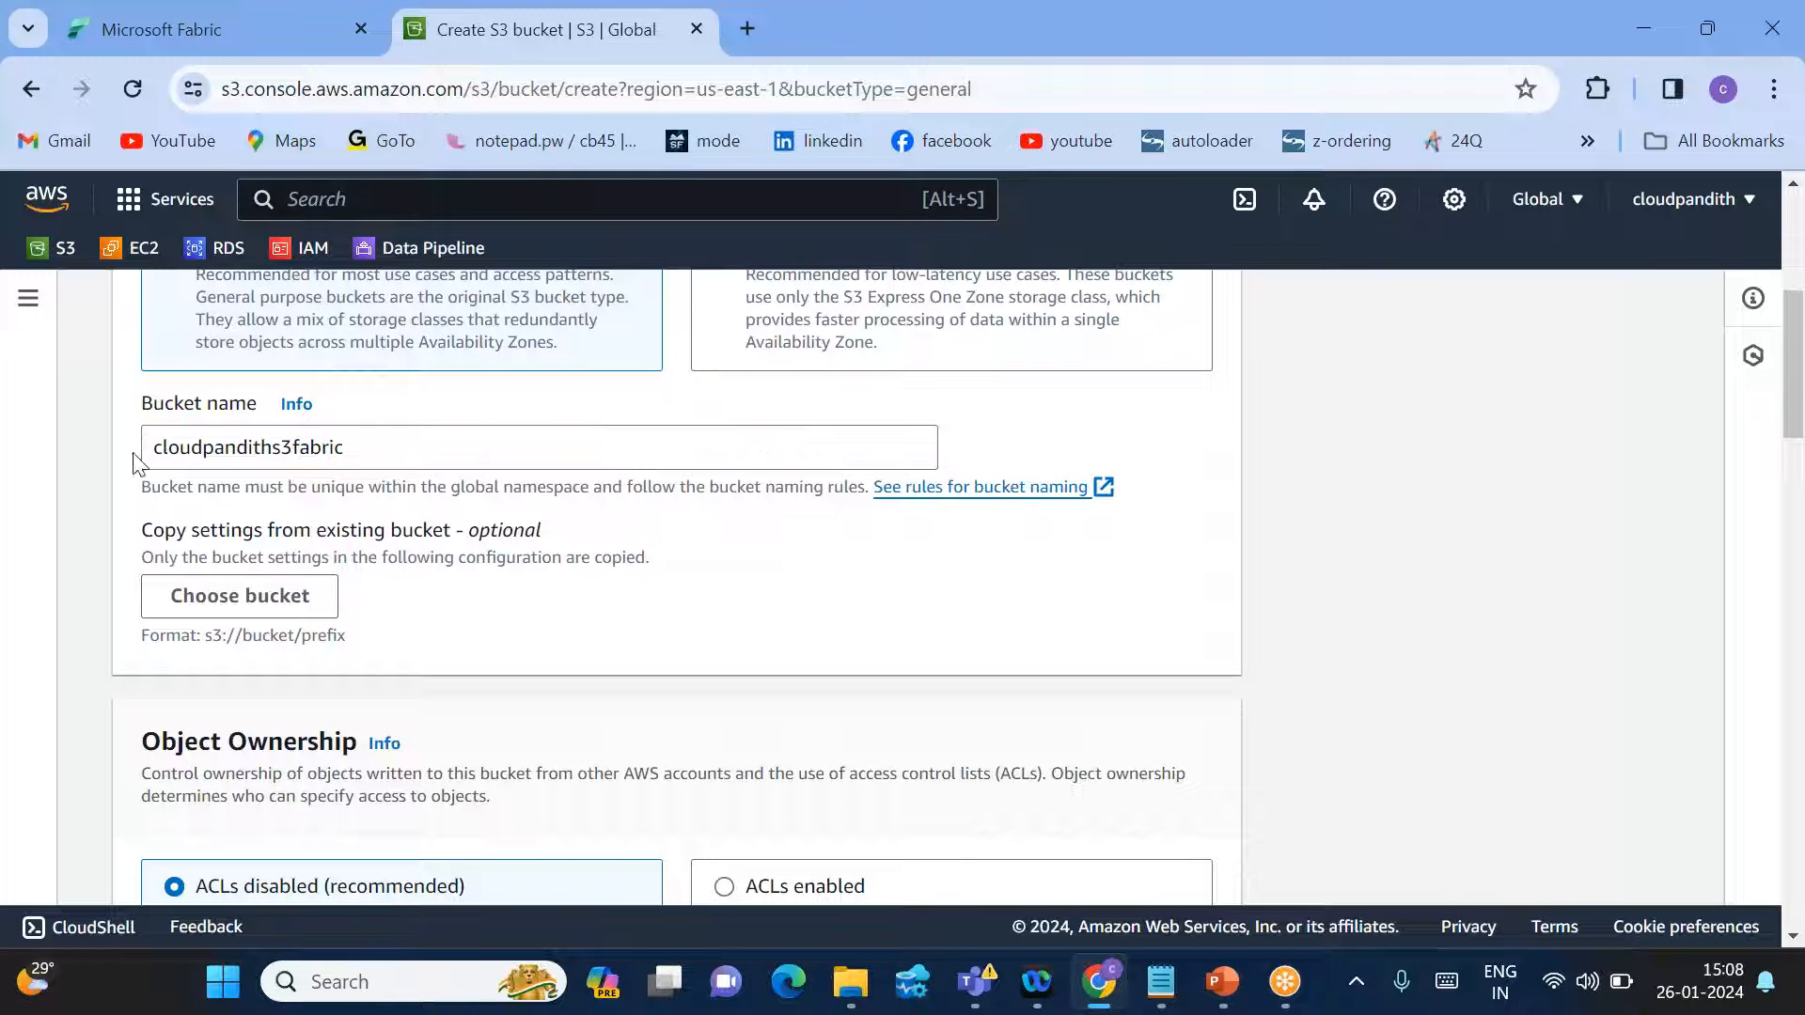
# Turn off Block all public access, acknowledge the public access warning and create the bucket.
pyautogui.scroll(-5, 671, 623)
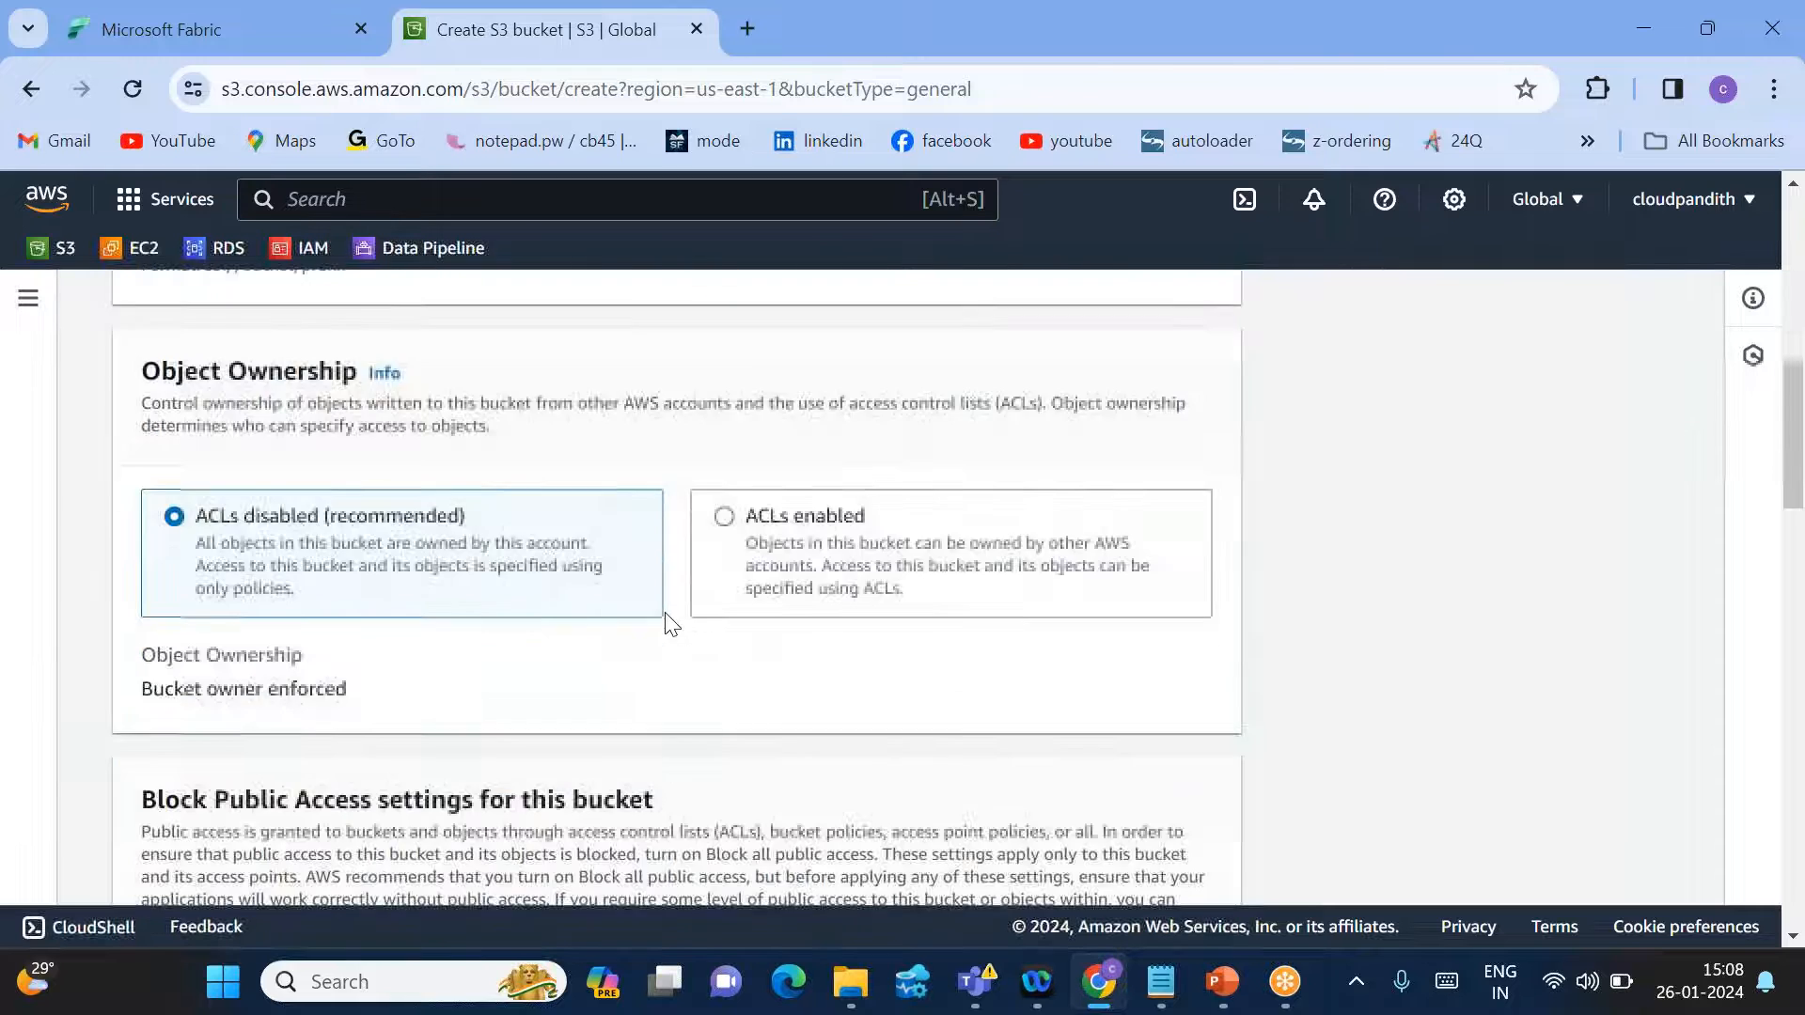
pyautogui.scroll(-3, 455, 532)
pyautogui.click(152, 564)
pyautogui.scroll(-8, 395, 620)
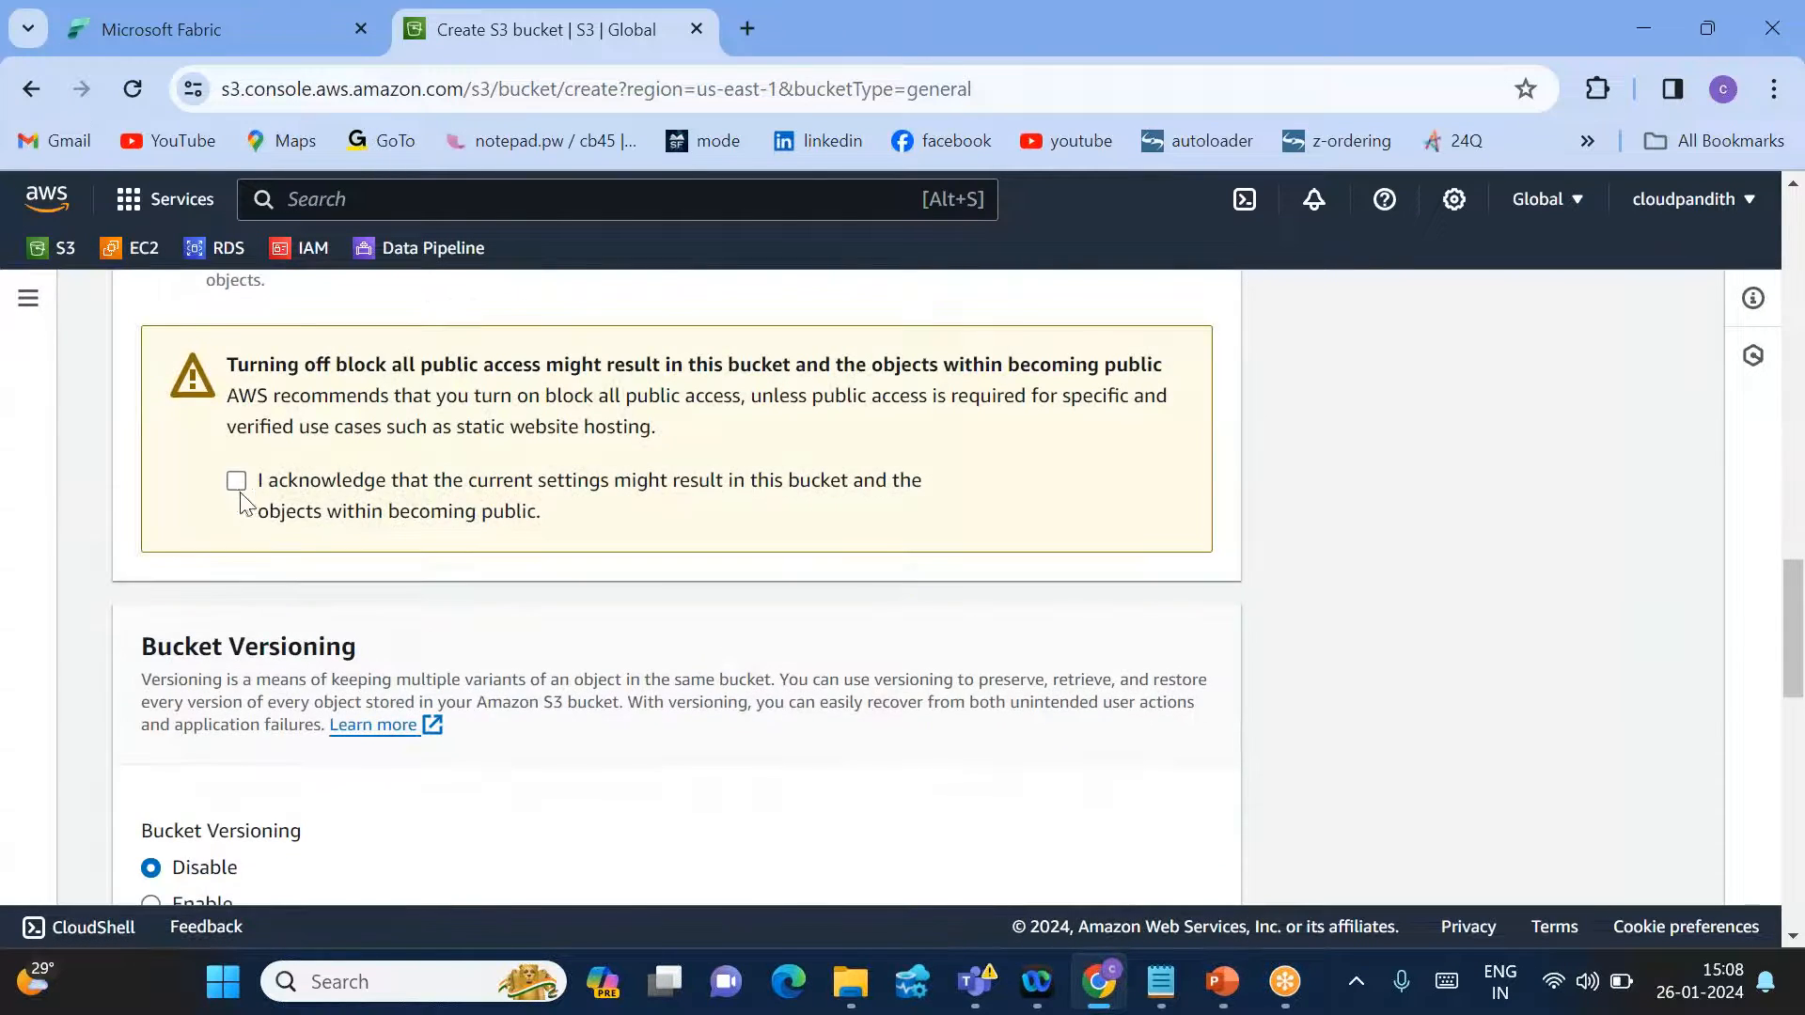
pyautogui.scroll(-15, 449, 616)
pyautogui.click(1096, 859)
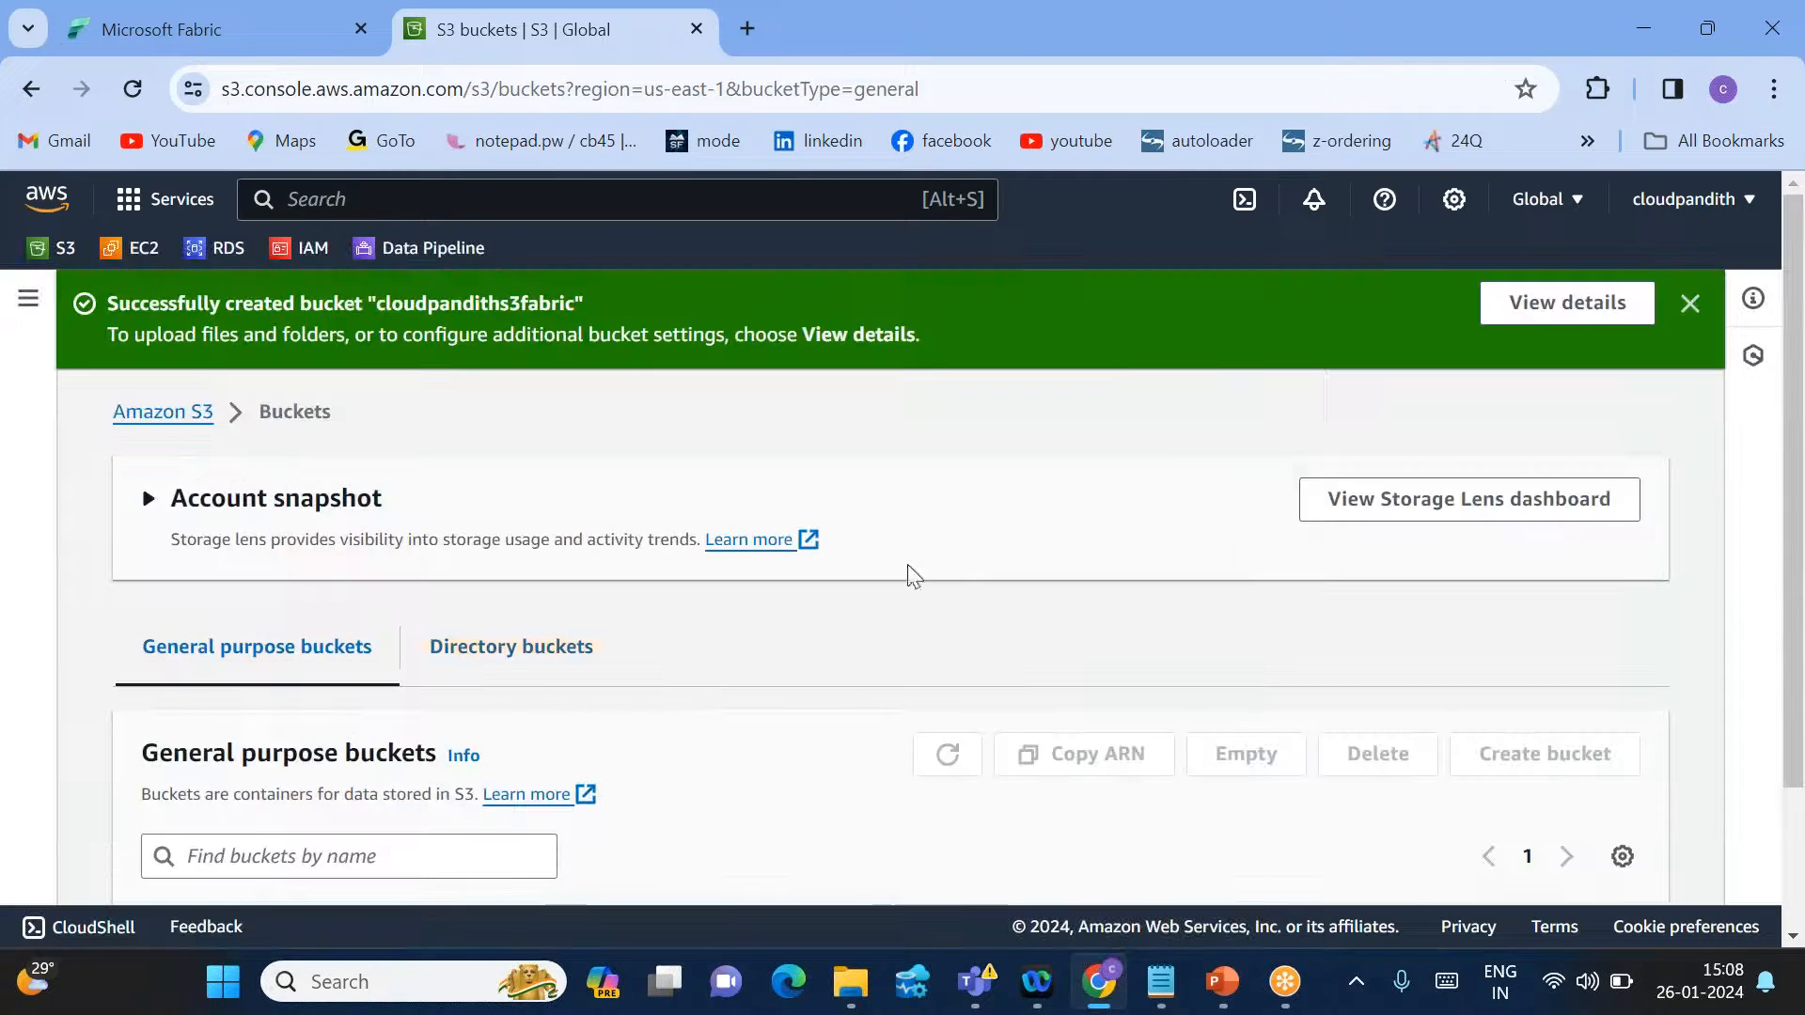
# Create a folder named input inside the cloudpandiths3fabric bucket.
pyautogui.scroll(-2, 752, 650)
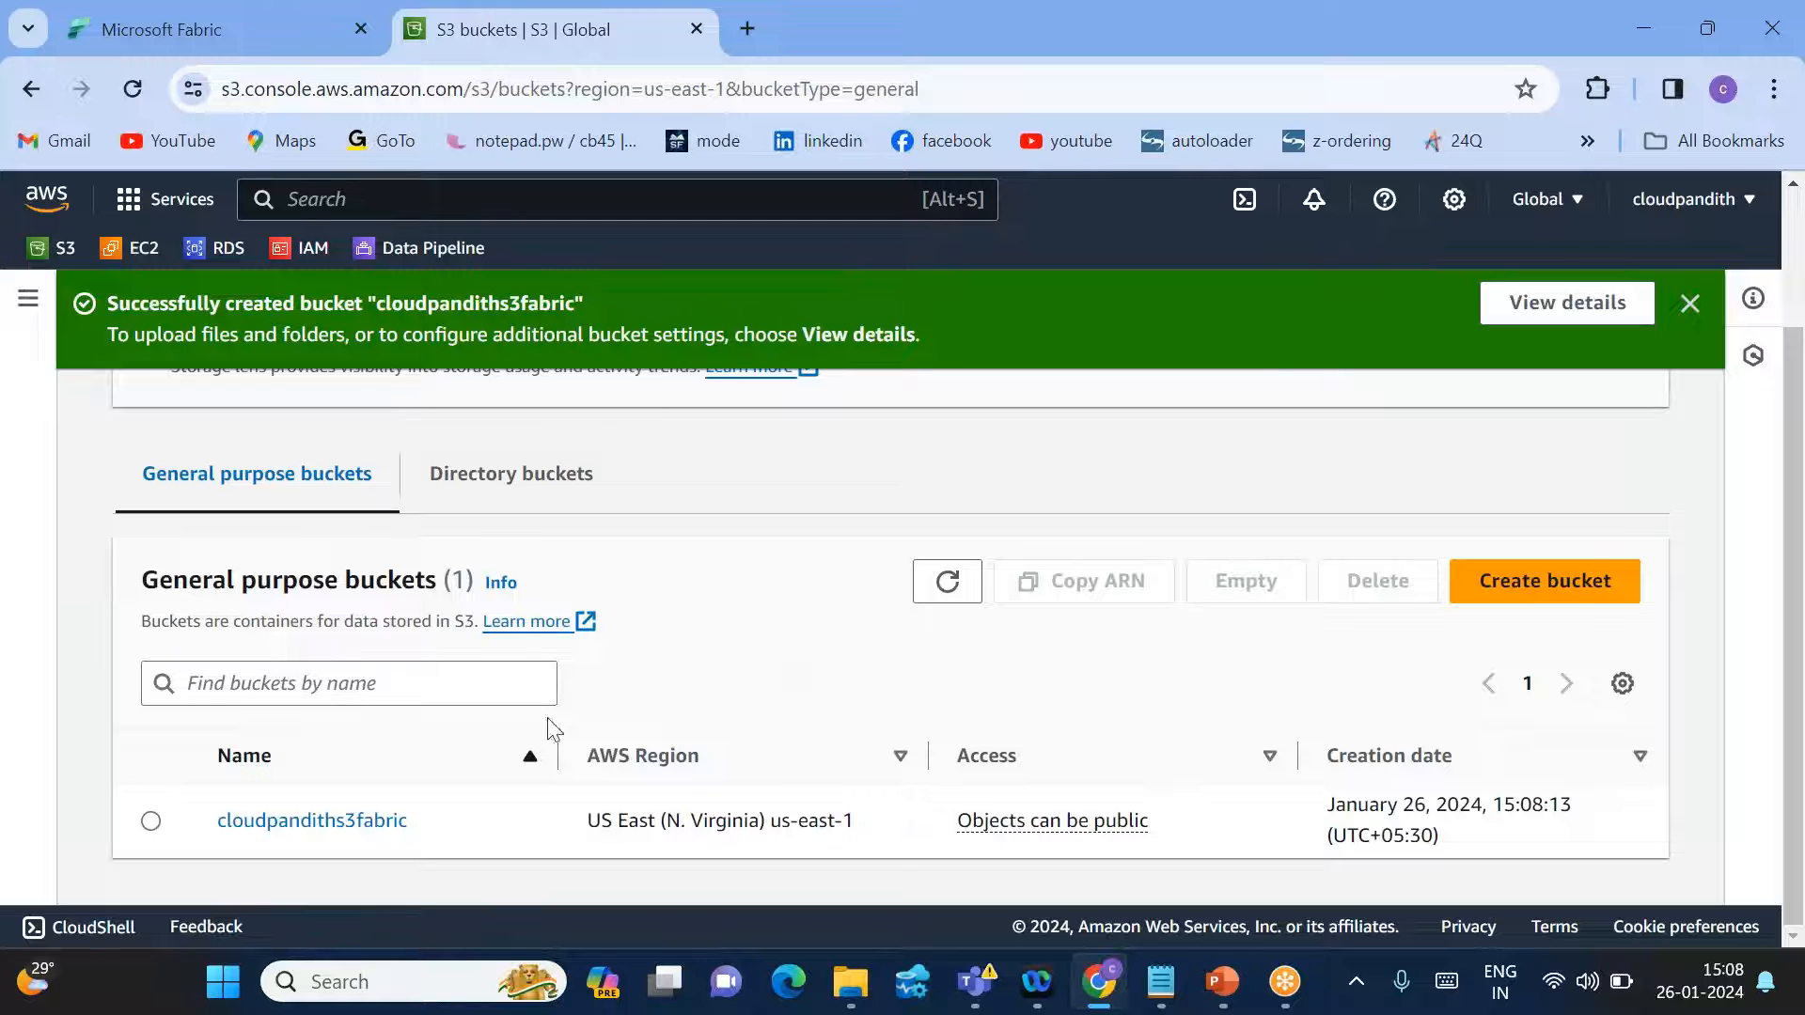
pyautogui.click(311, 820)
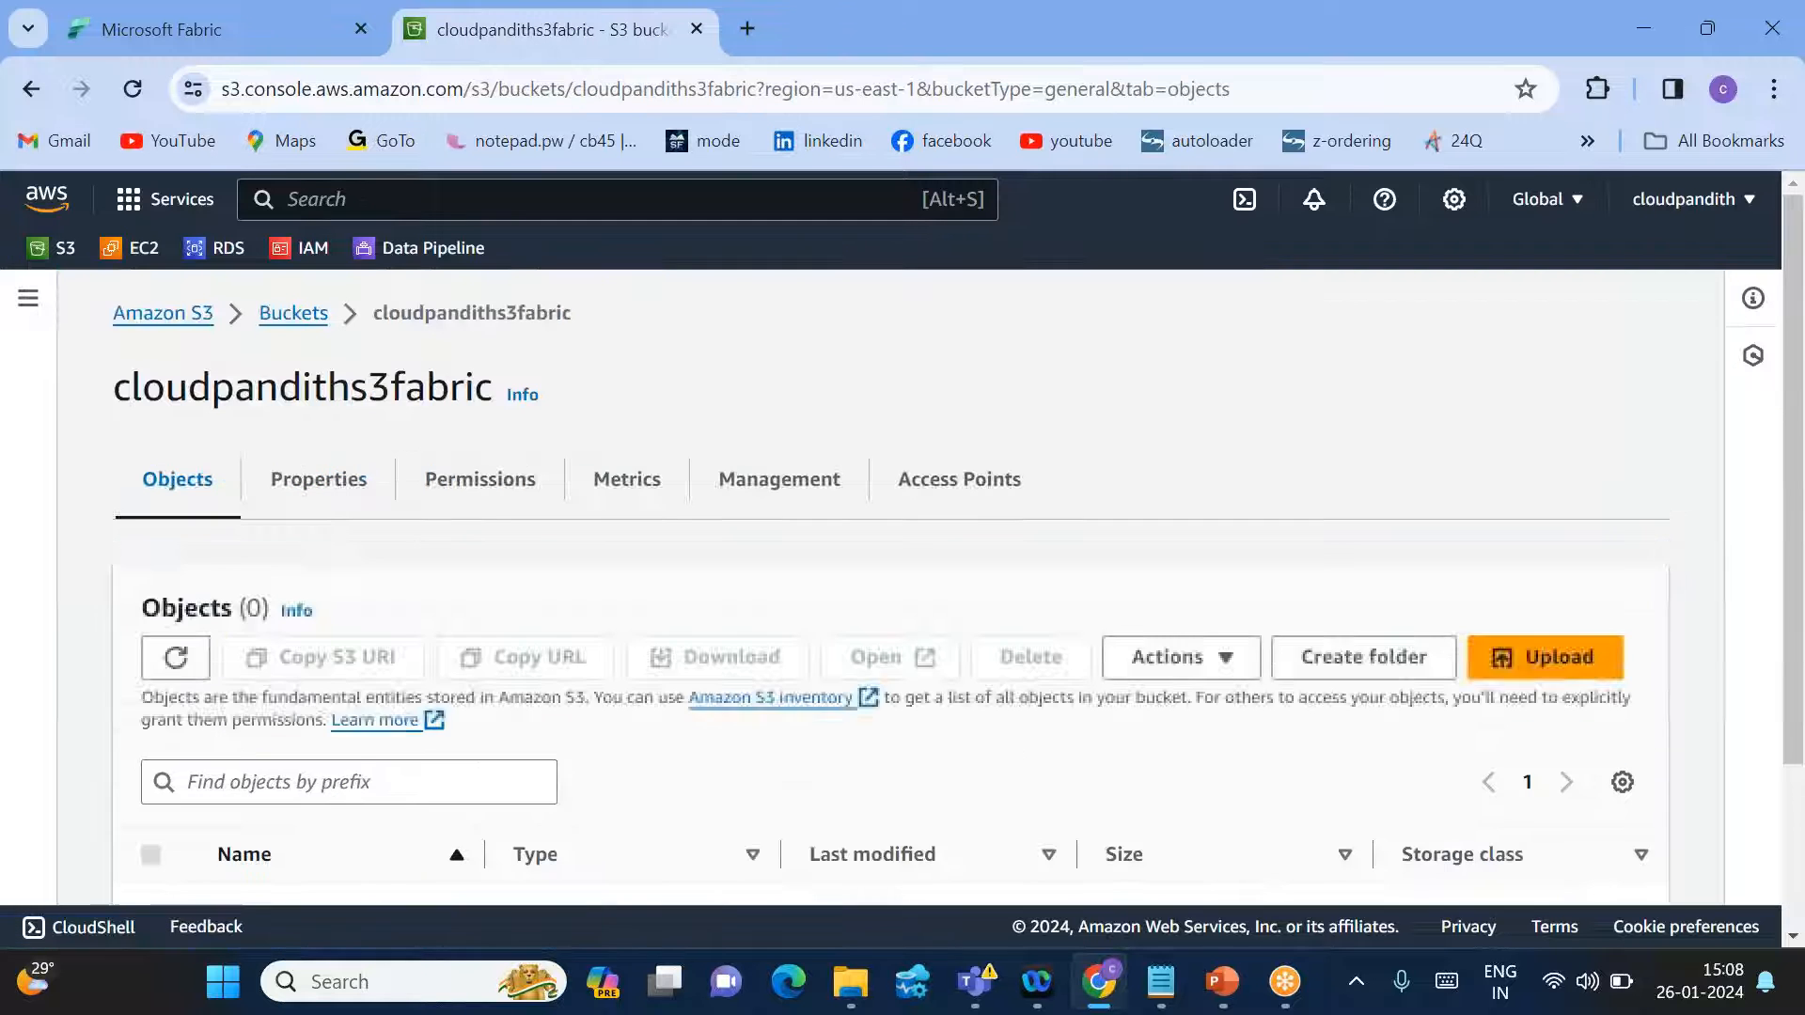
pyautogui.click(1382, 438)
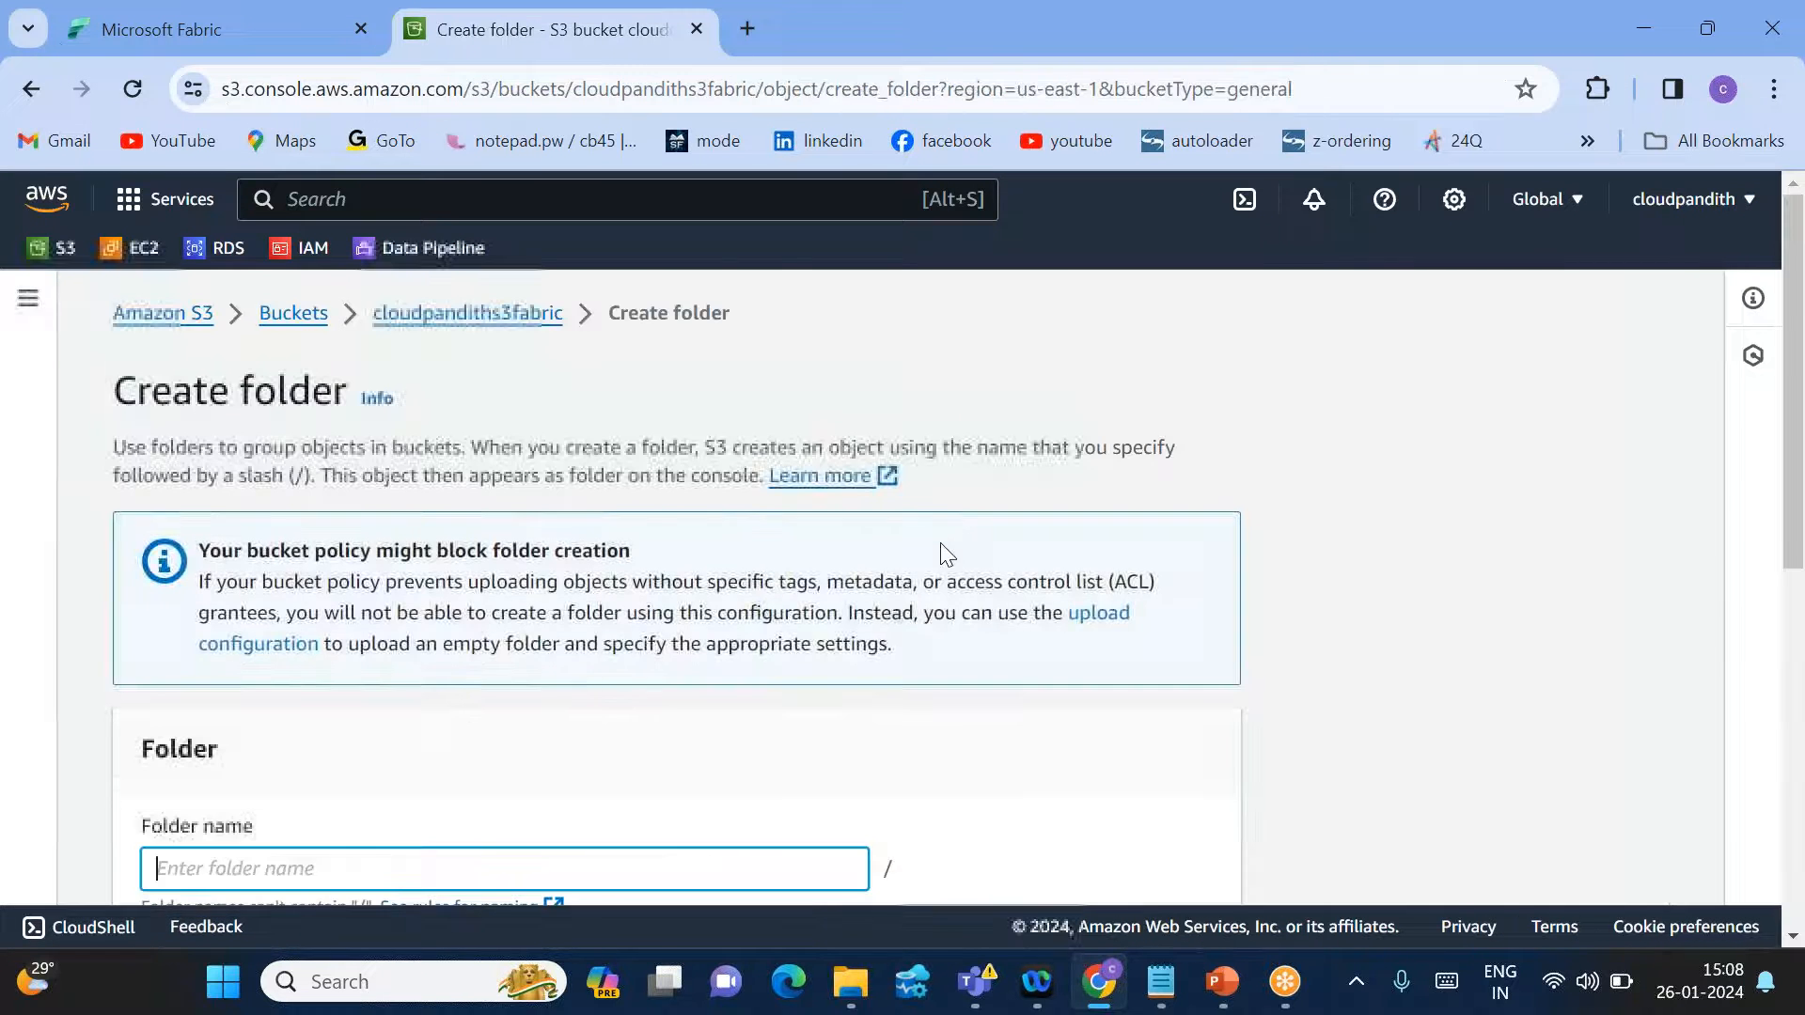
pyautogui.scroll(-2, 698, 757)
pyautogui.write('input')
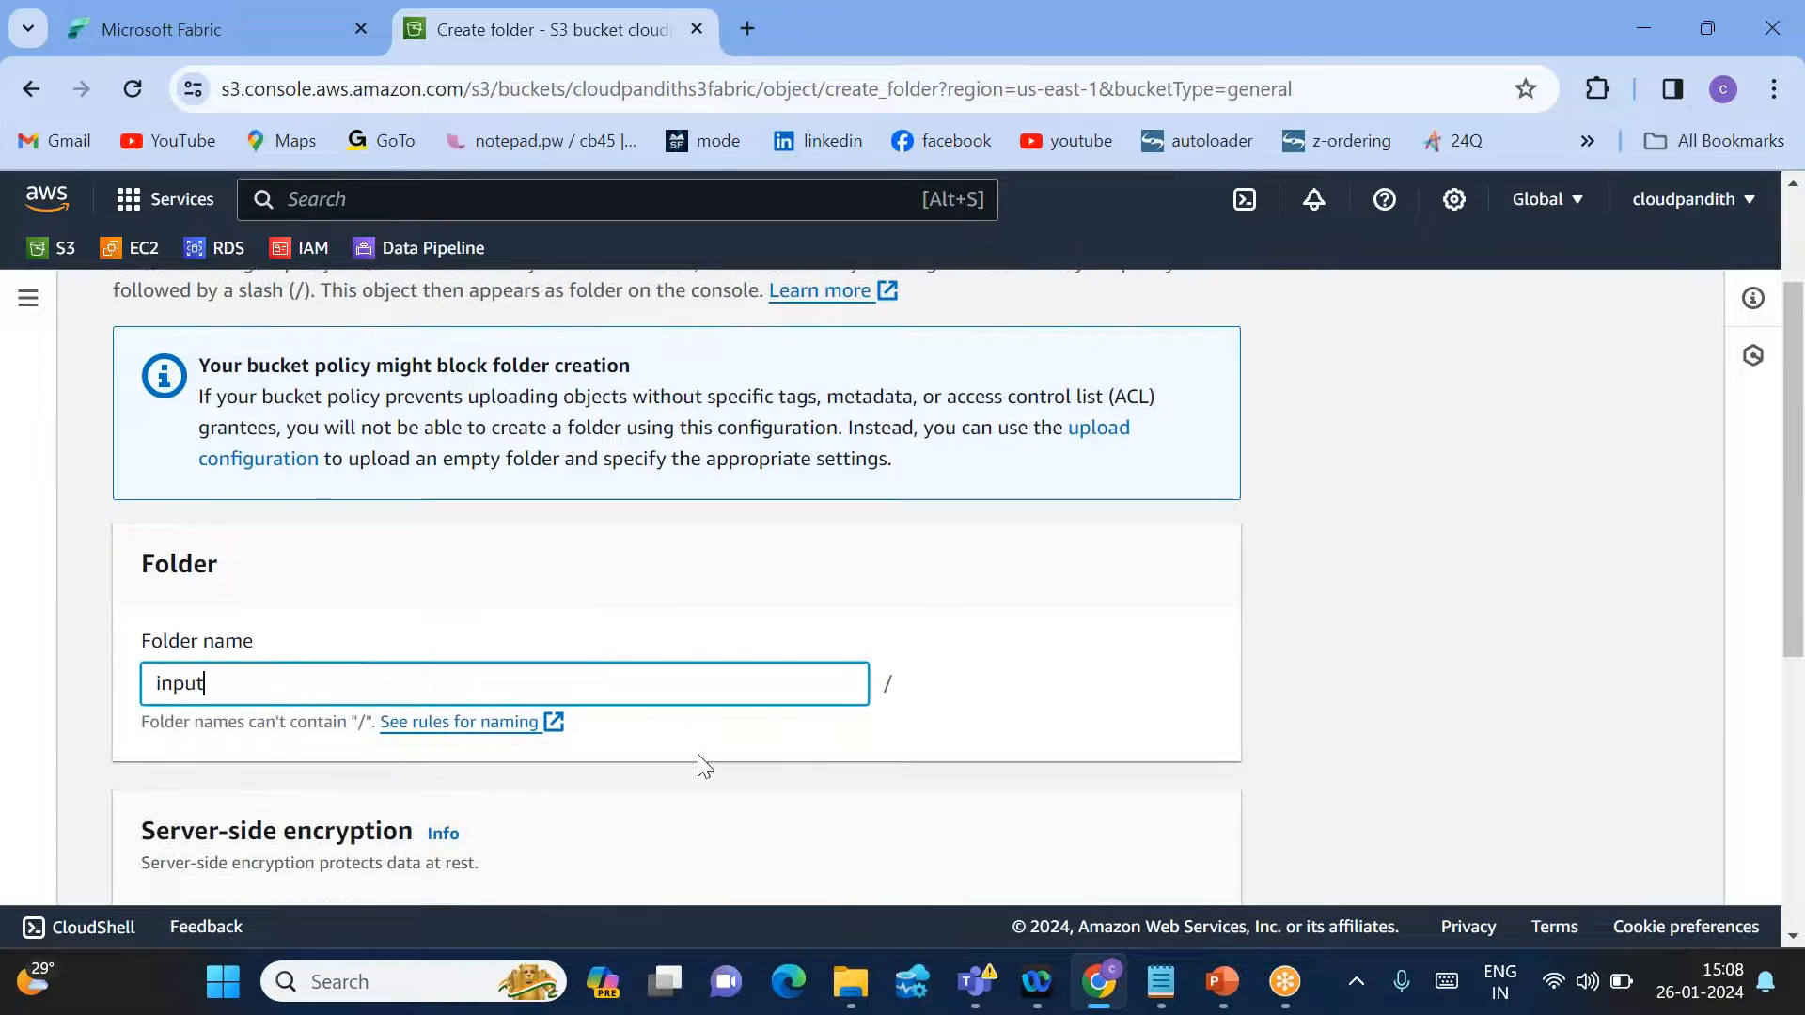
pyautogui.scroll(-5, 699, 757)
pyautogui.click(1200, 859)
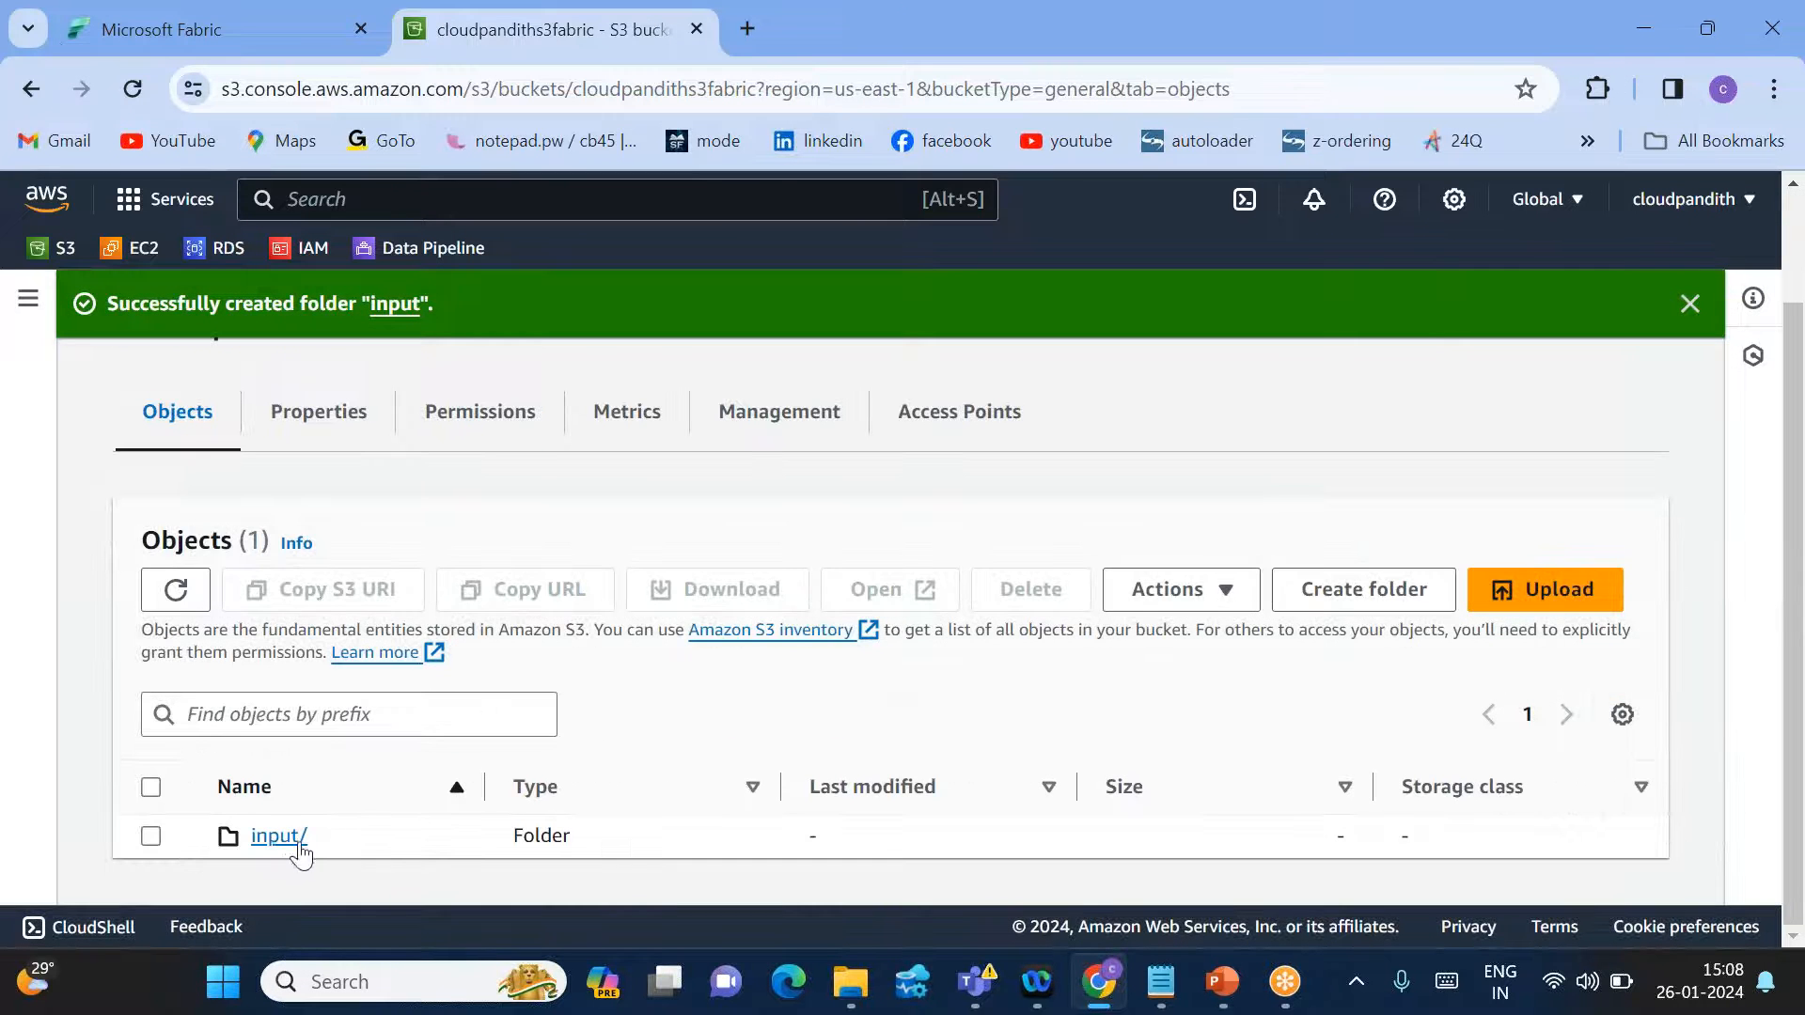
# Start an upload into the input folder and add the files cust, emp and orders from the set-comma dataset folder 8.
pyautogui.click(298, 844)
pyautogui.scroll(-3, 603, 737)
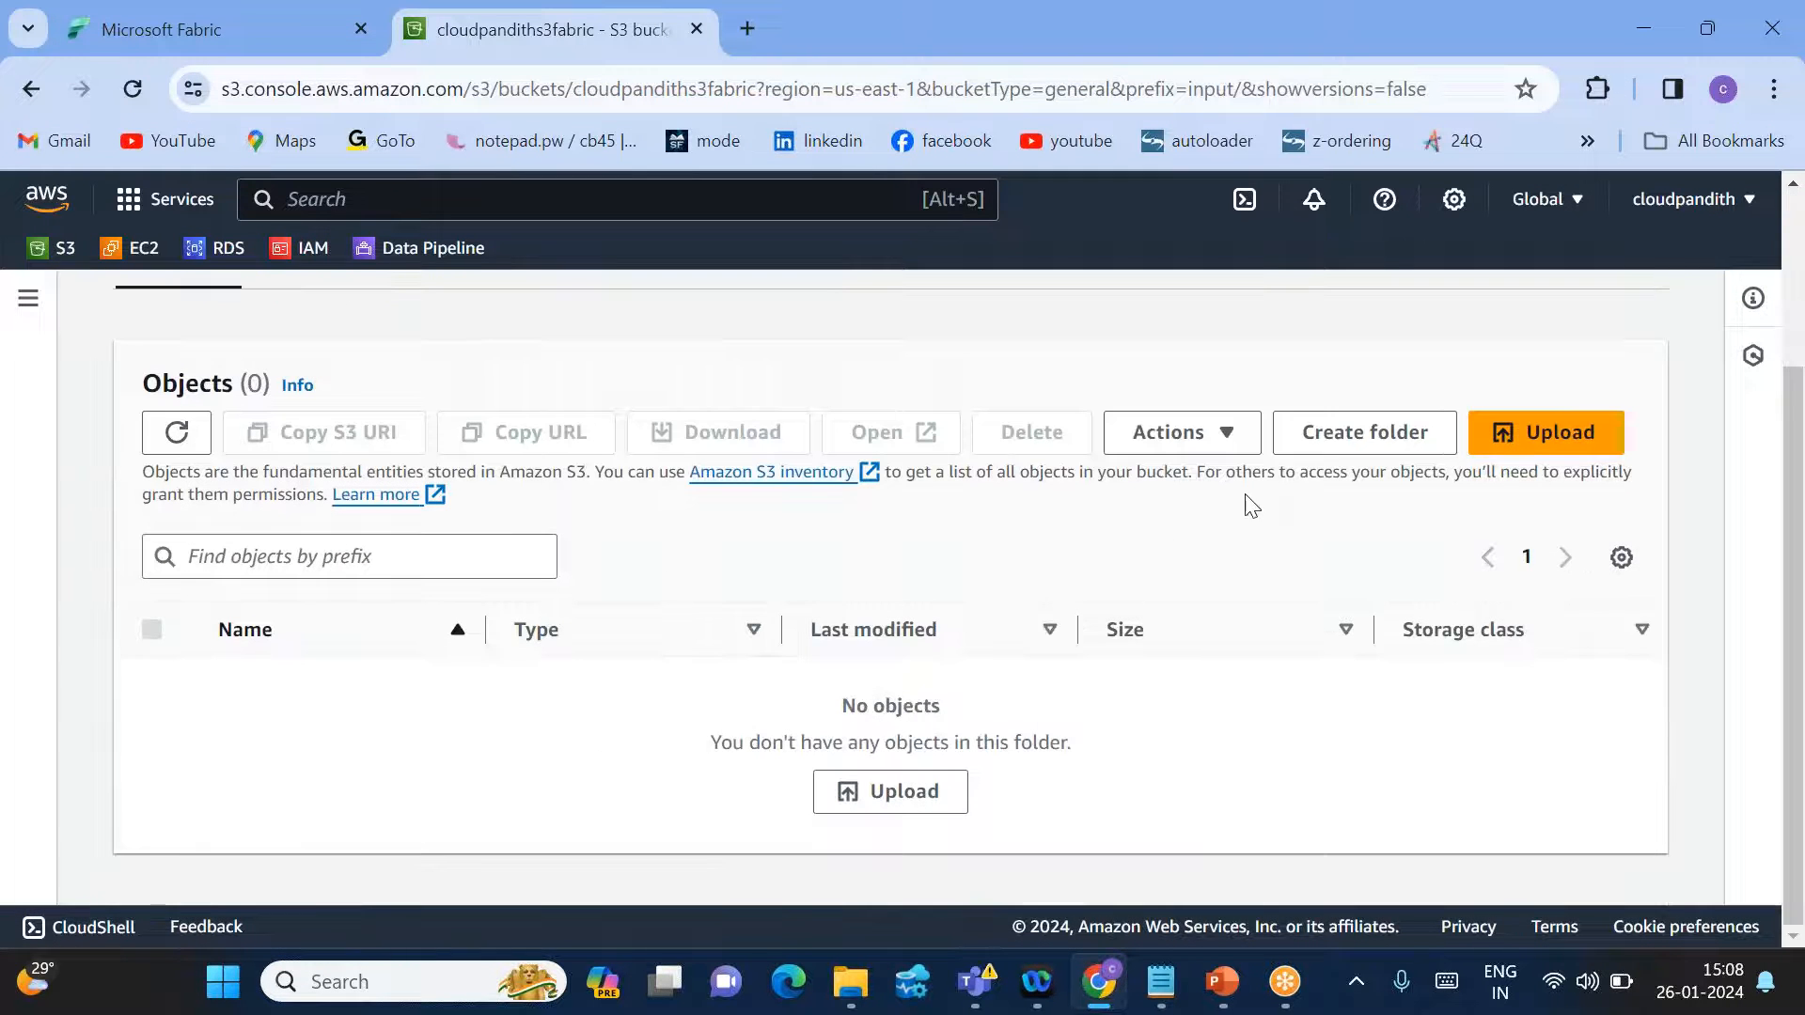
pyautogui.click(1521, 442)
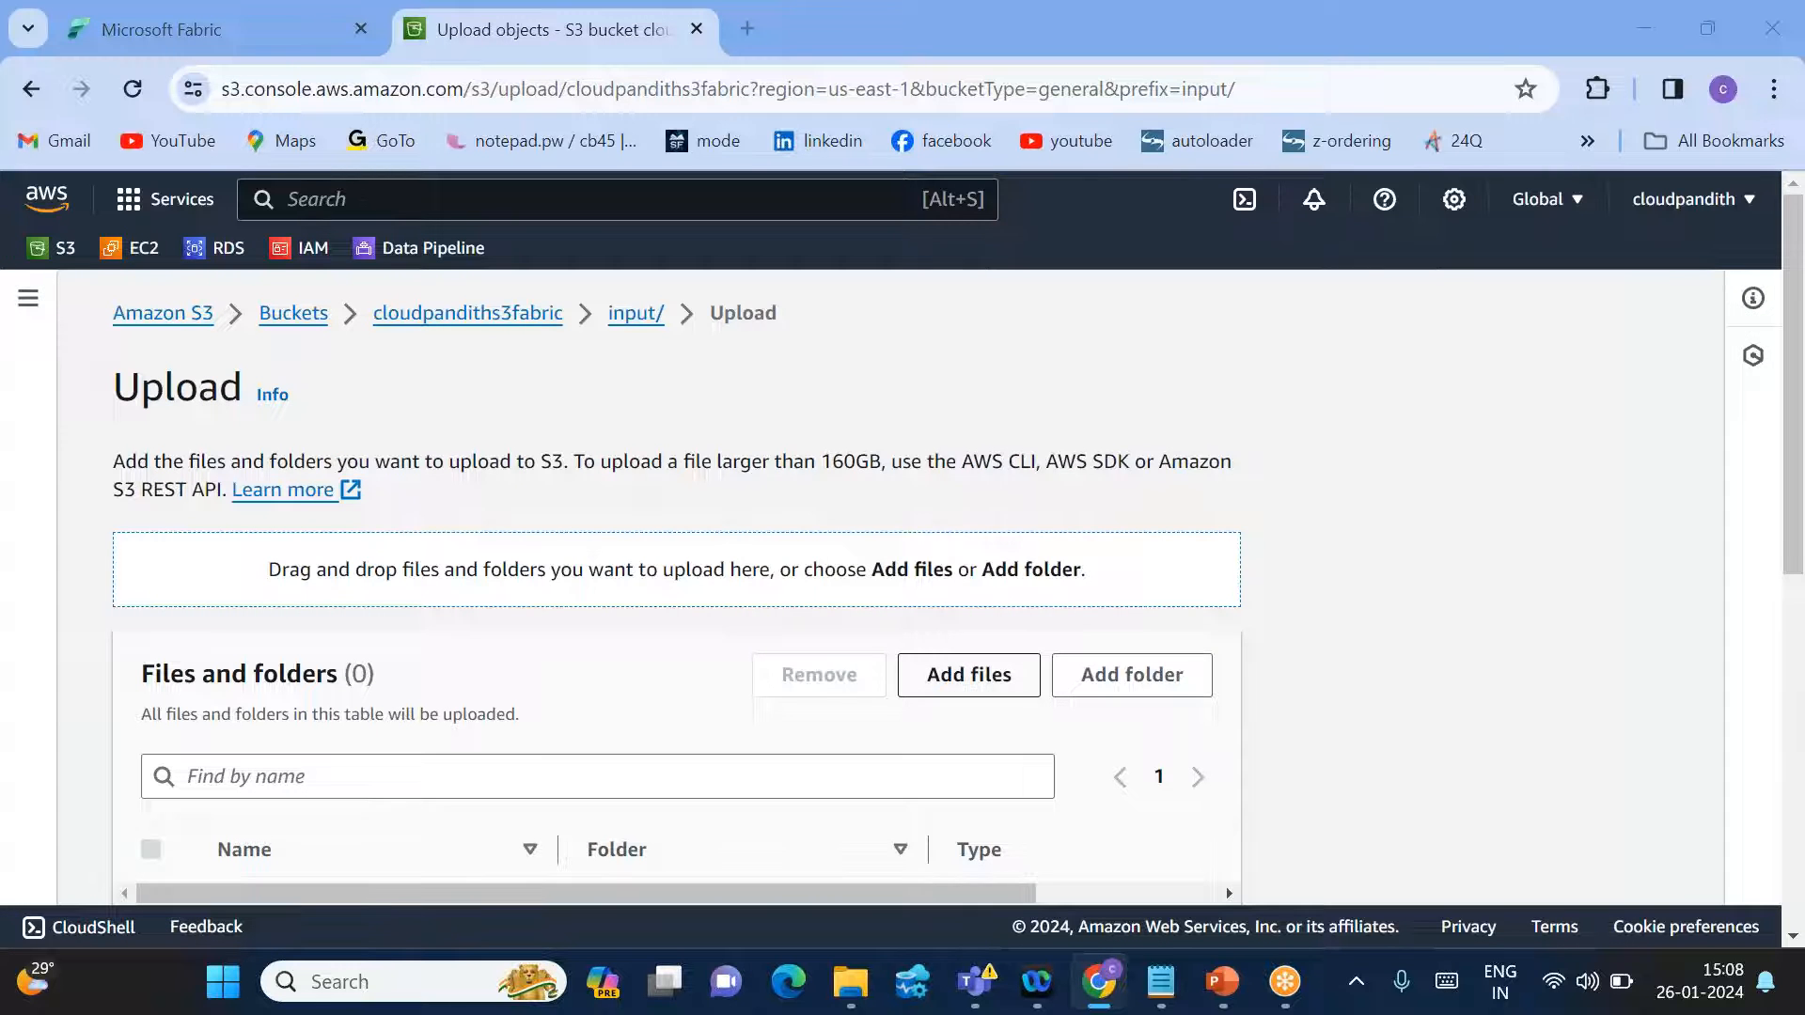
pyautogui.click(968, 675)
pyautogui.click(965, 404)
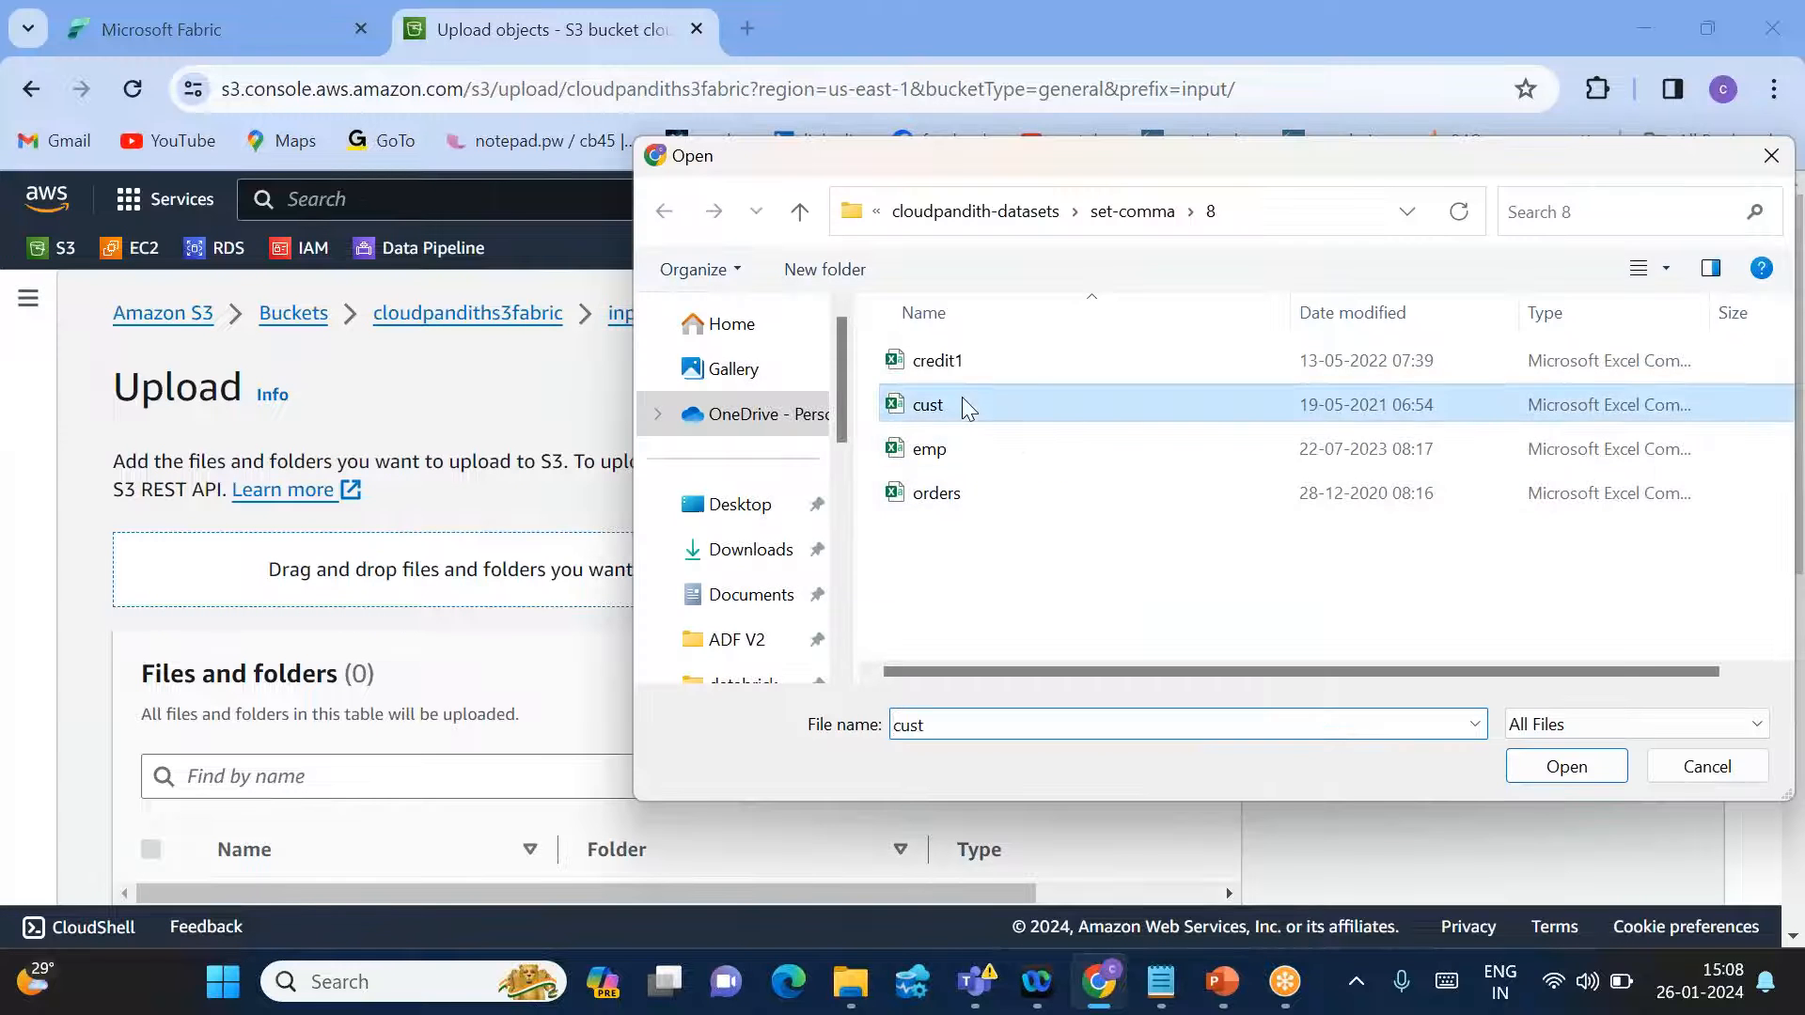
pyautogui.keyDown('shift'); pyautogui.click(957, 495); pyautogui.keyUp('shift')
pyautogui.click(1605, 765)
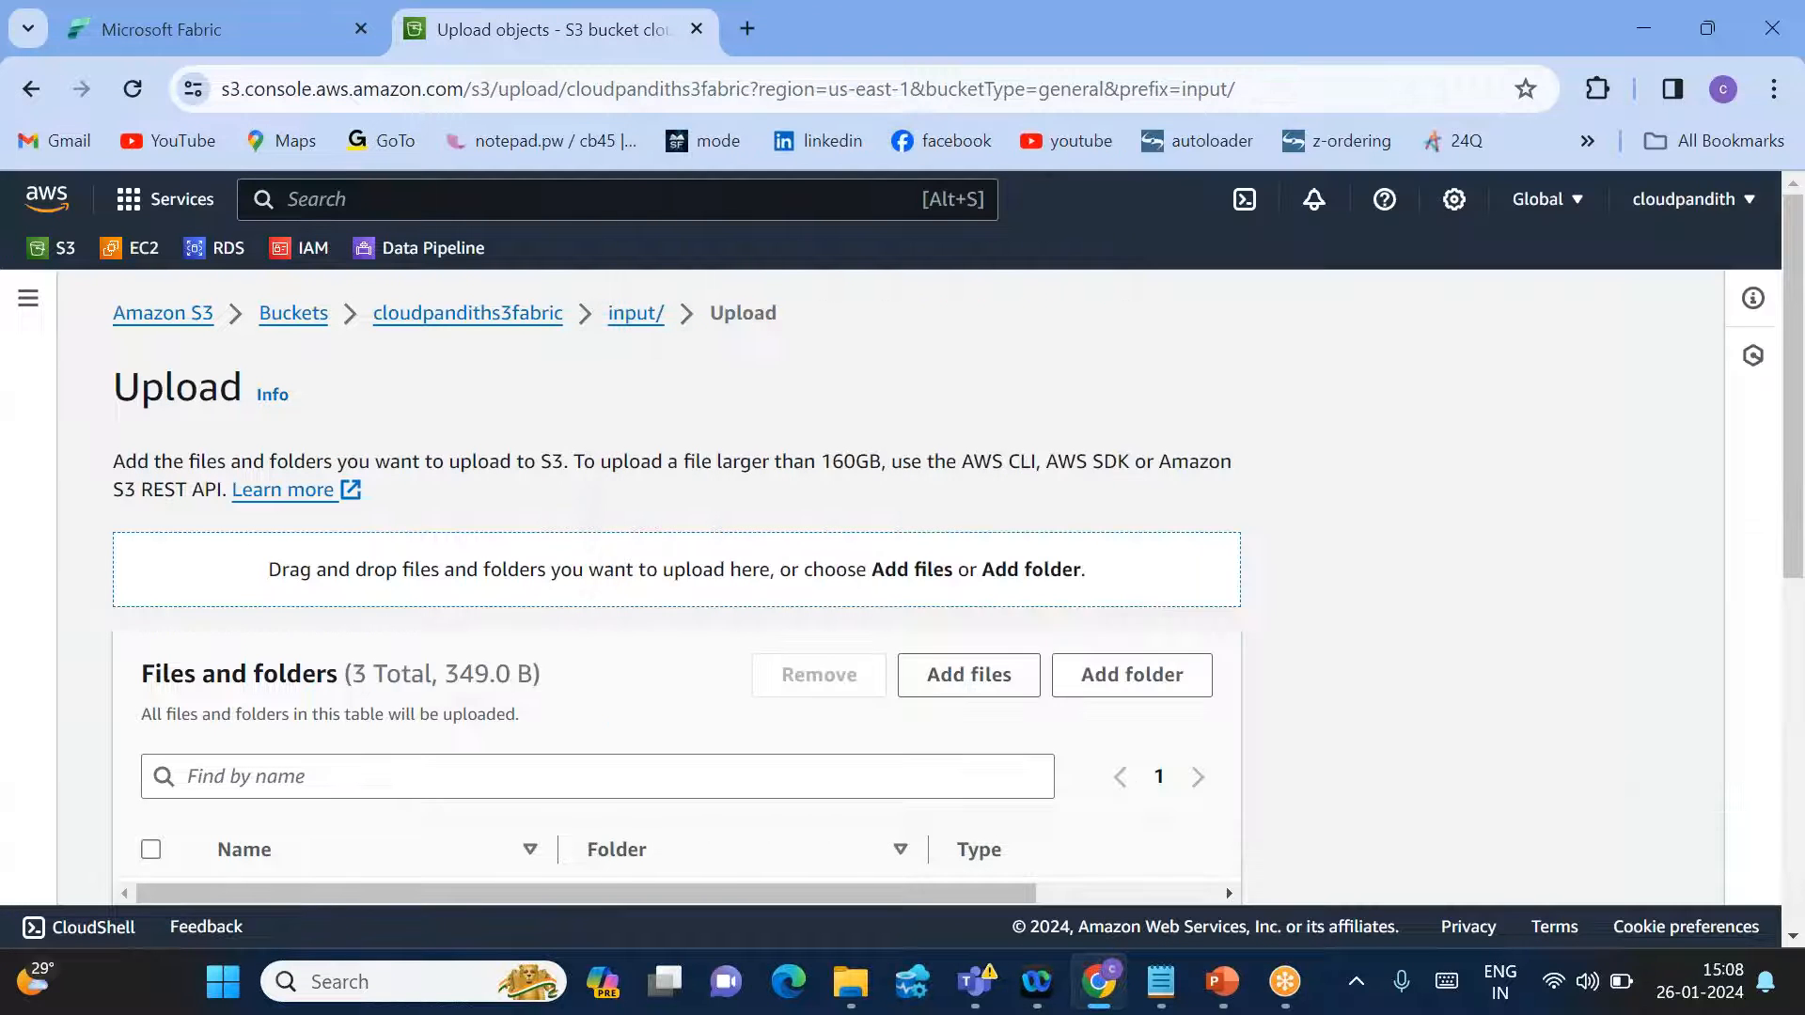
# Check the list of added CSV files and upload them to s3://cloudpandiths3fabric/input/.
pyautogui.scroll(-4, 981, 752)
pyautogui.scroll(1, 970, 752)
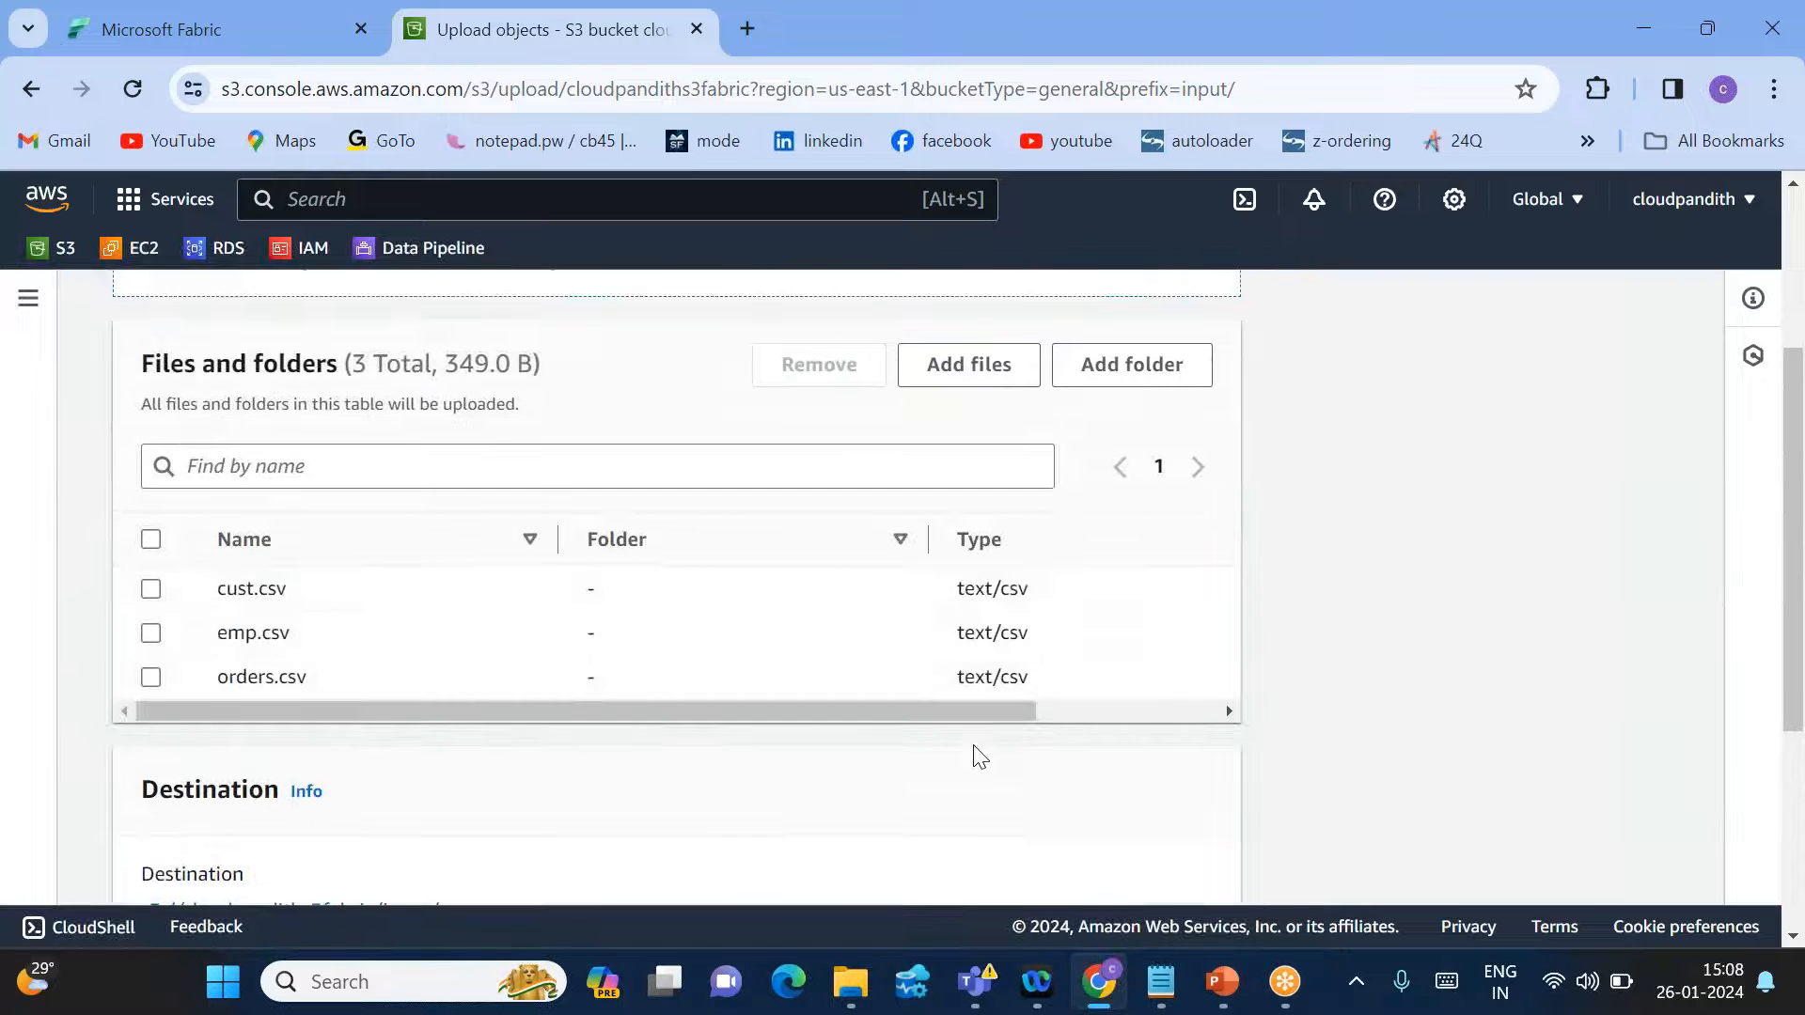
pyautogui.scroll(-4, 974, 753)
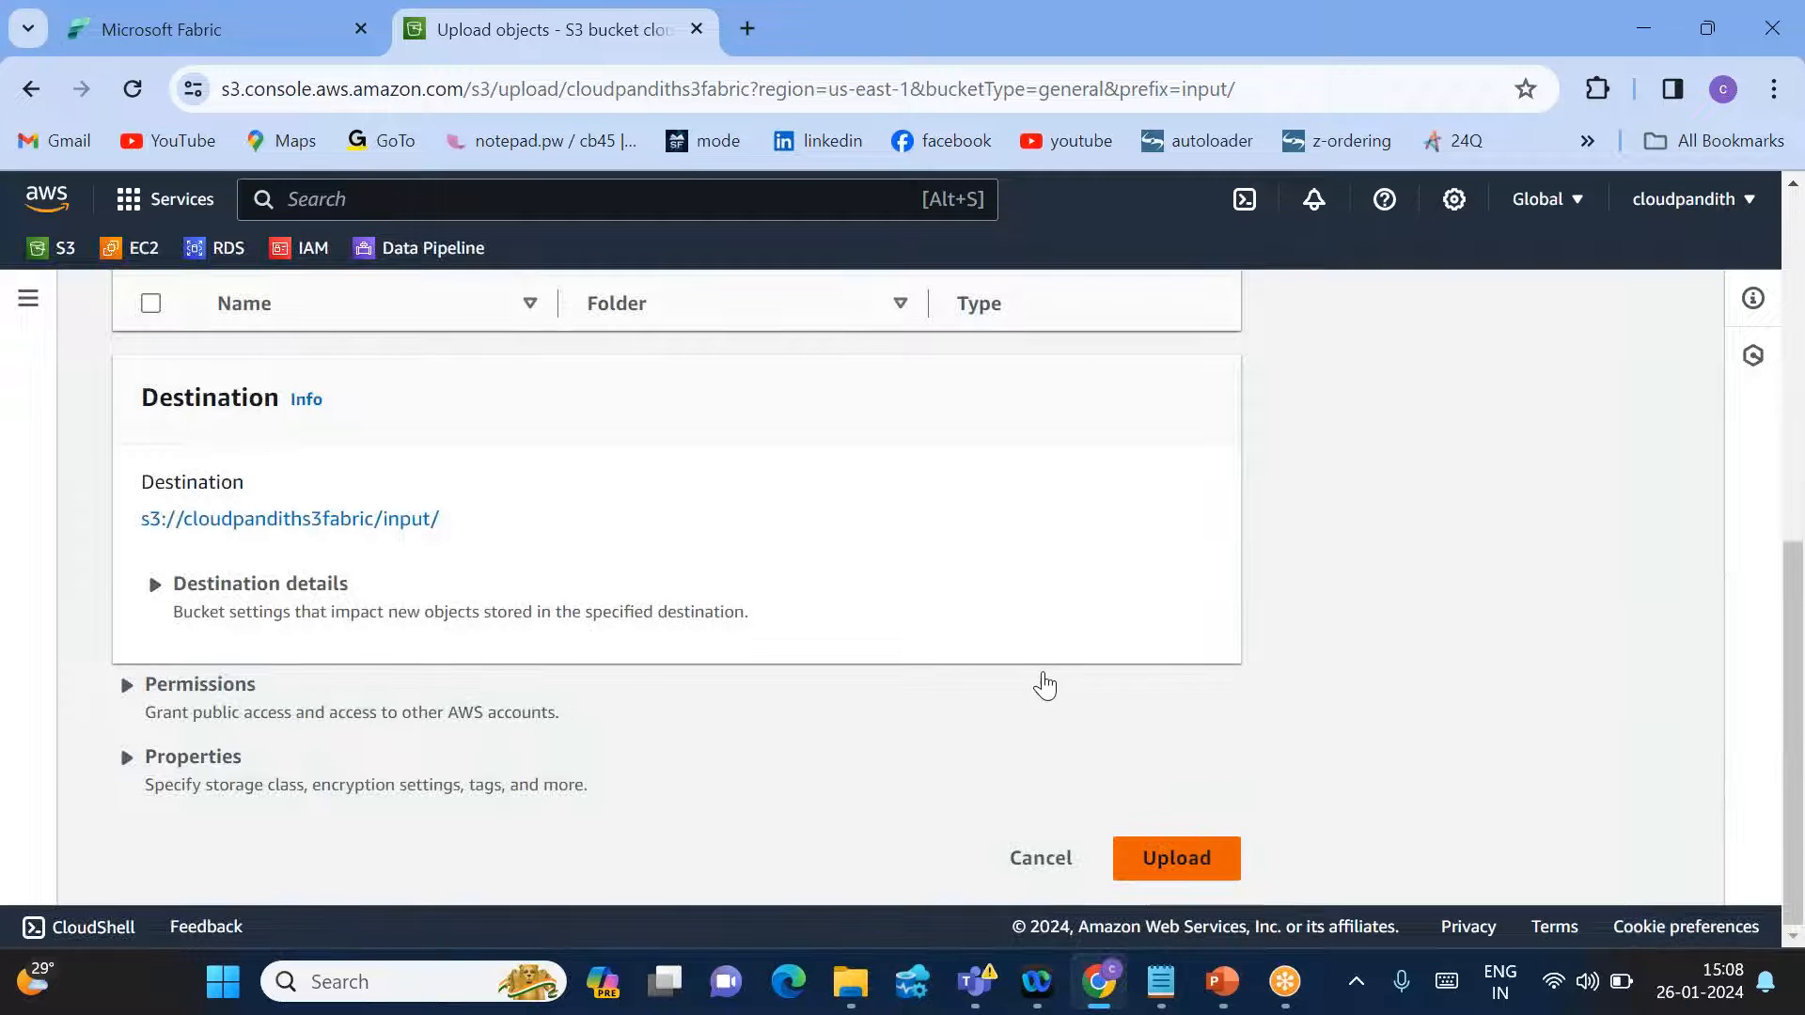
pyautogui.click(1176, 858)
pyautogui.scroll(-2, 658, 663)
pyautogui.scroll(2, 658, 663)
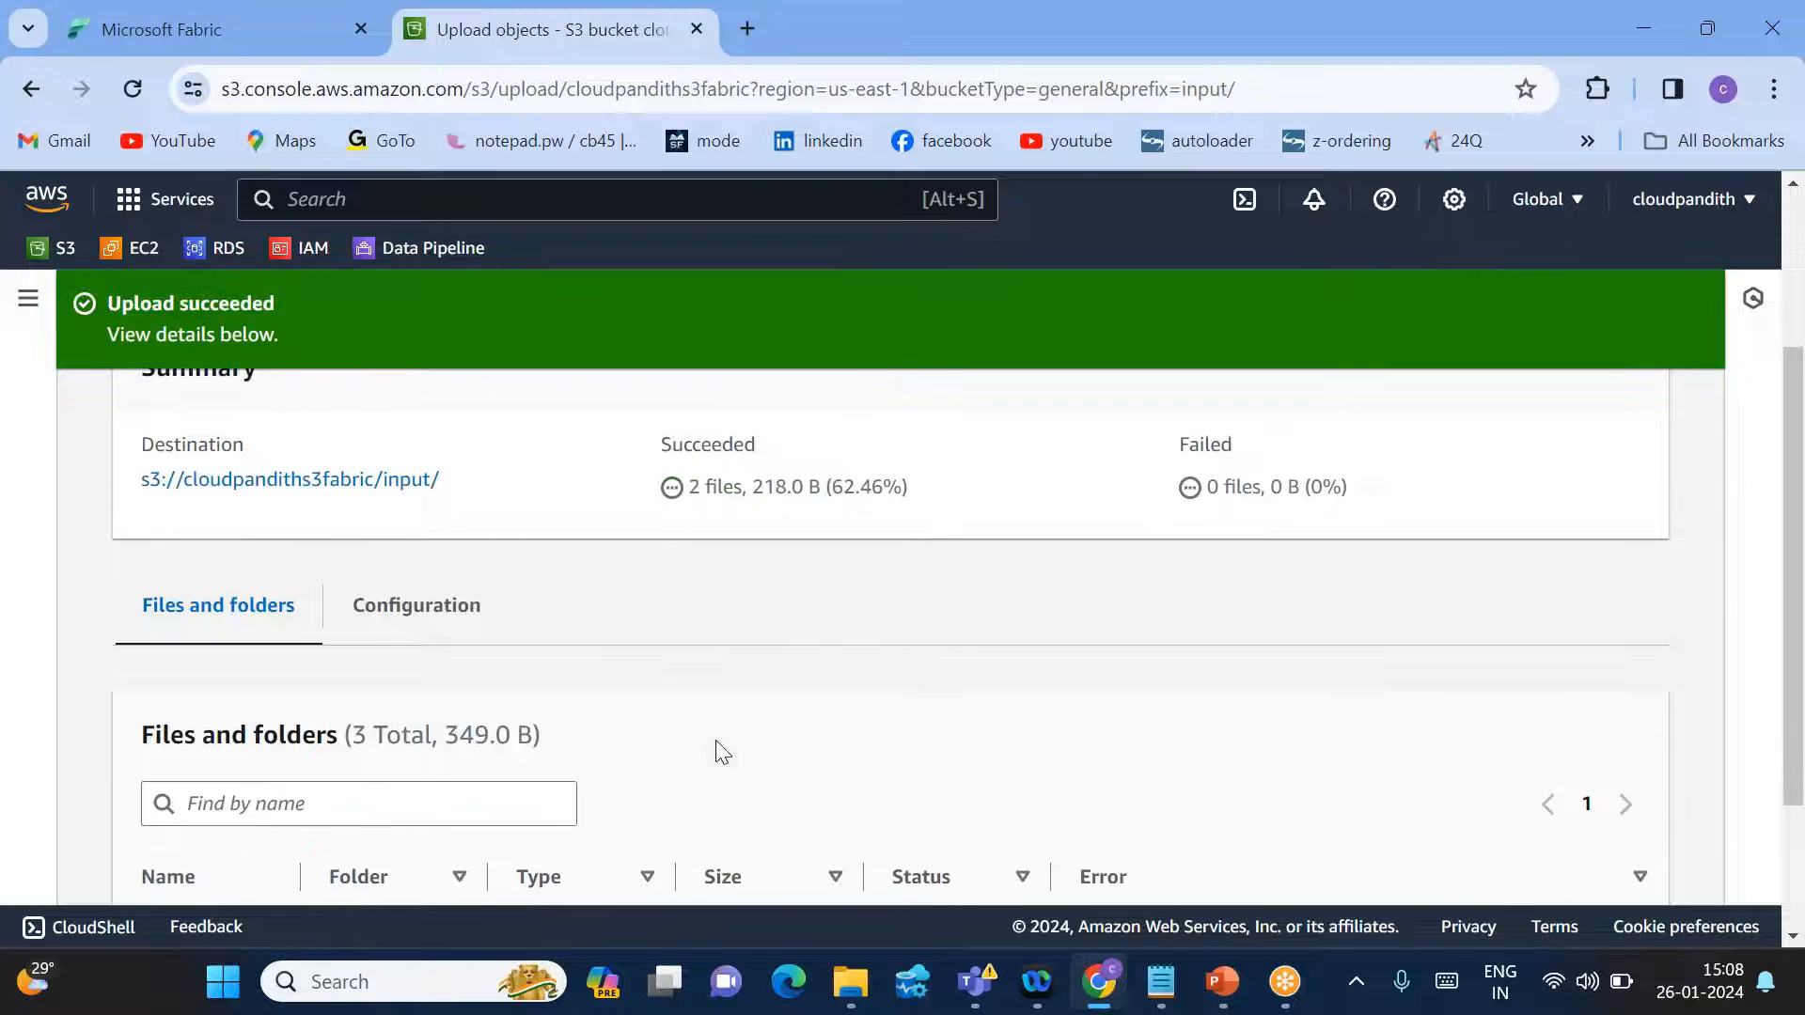
# Open the upload's destination folder and review its objects and location within the bucket.
pyautogui.click(335, 481)
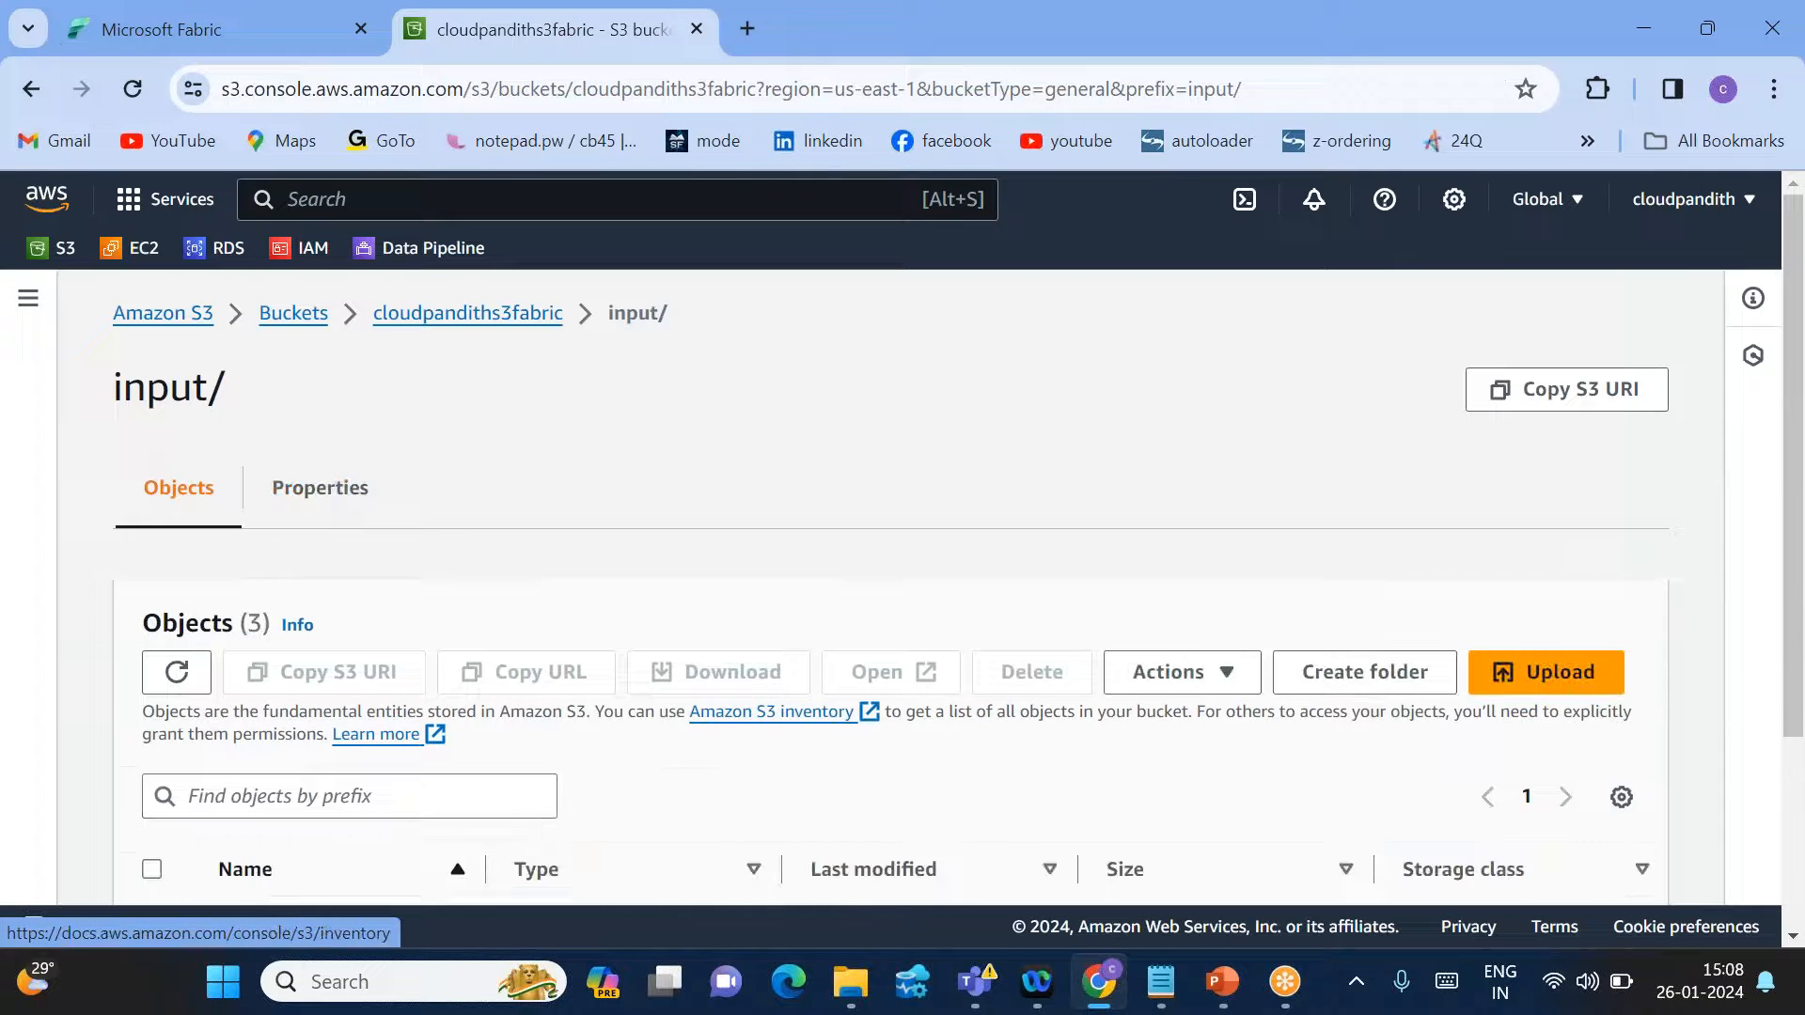
pyautogui.scroll(-3, 665, 752)
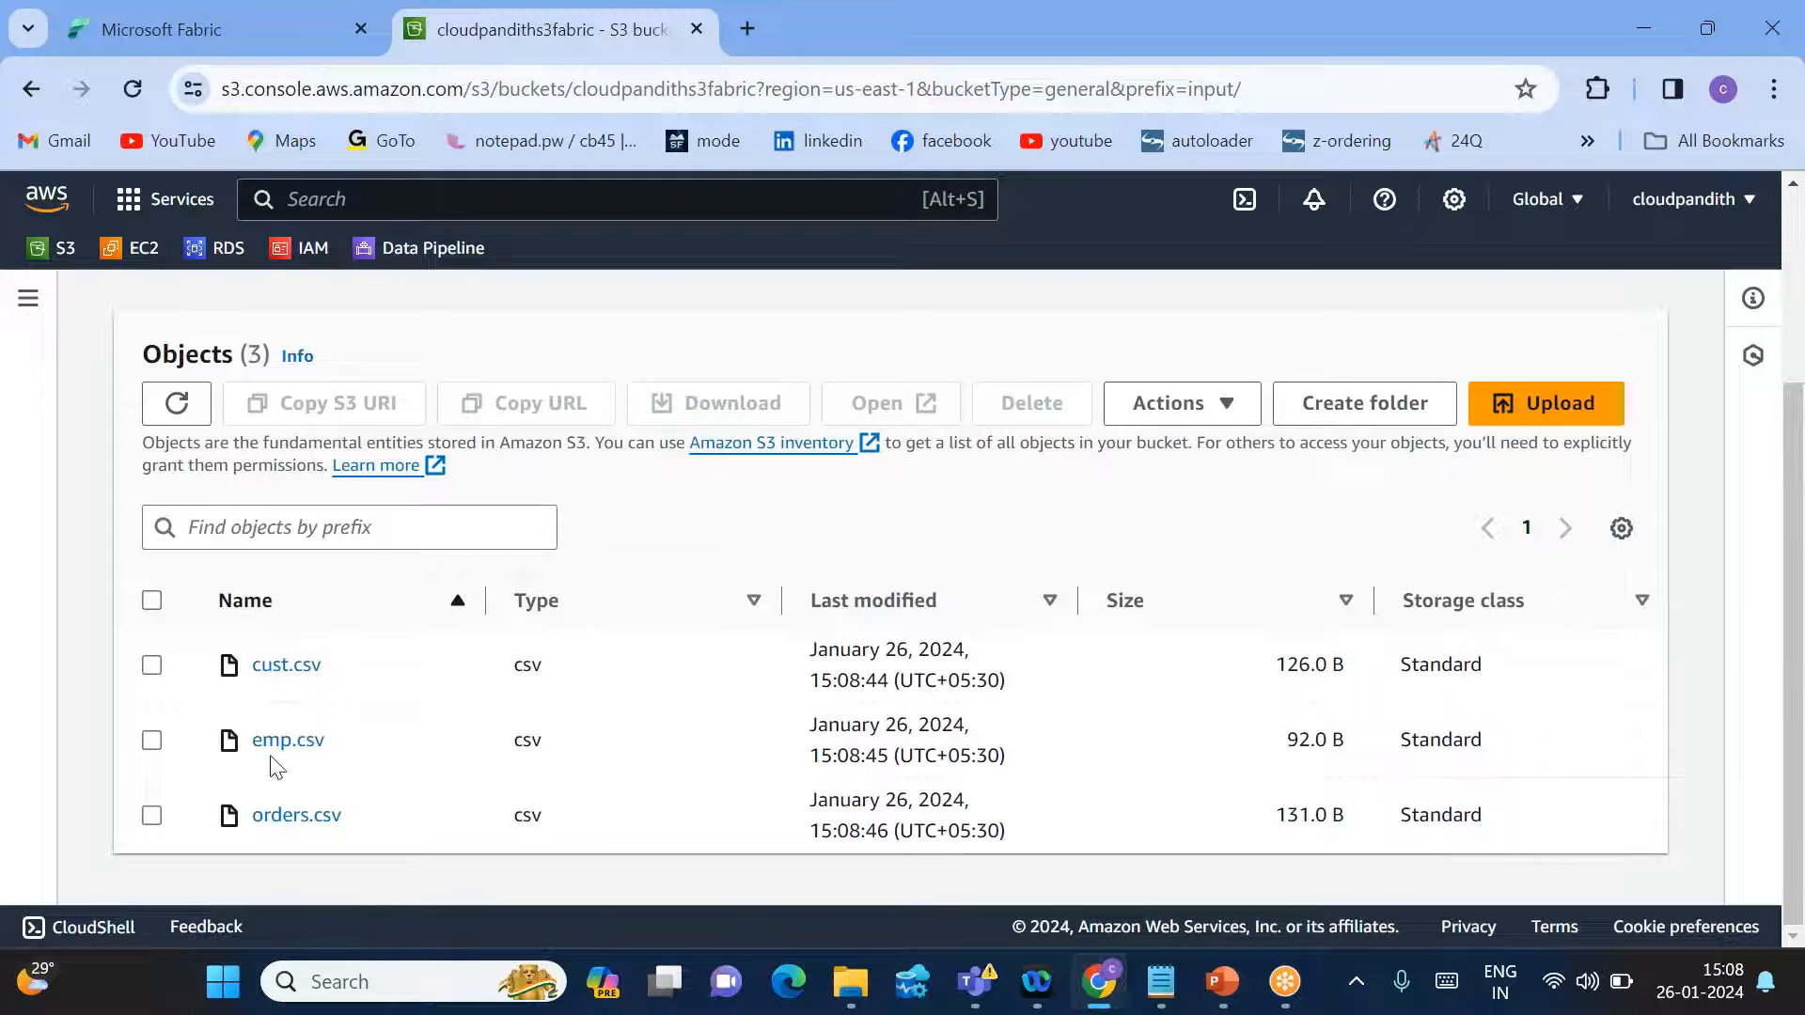
pyautogui.scroll(3, 401, 834)
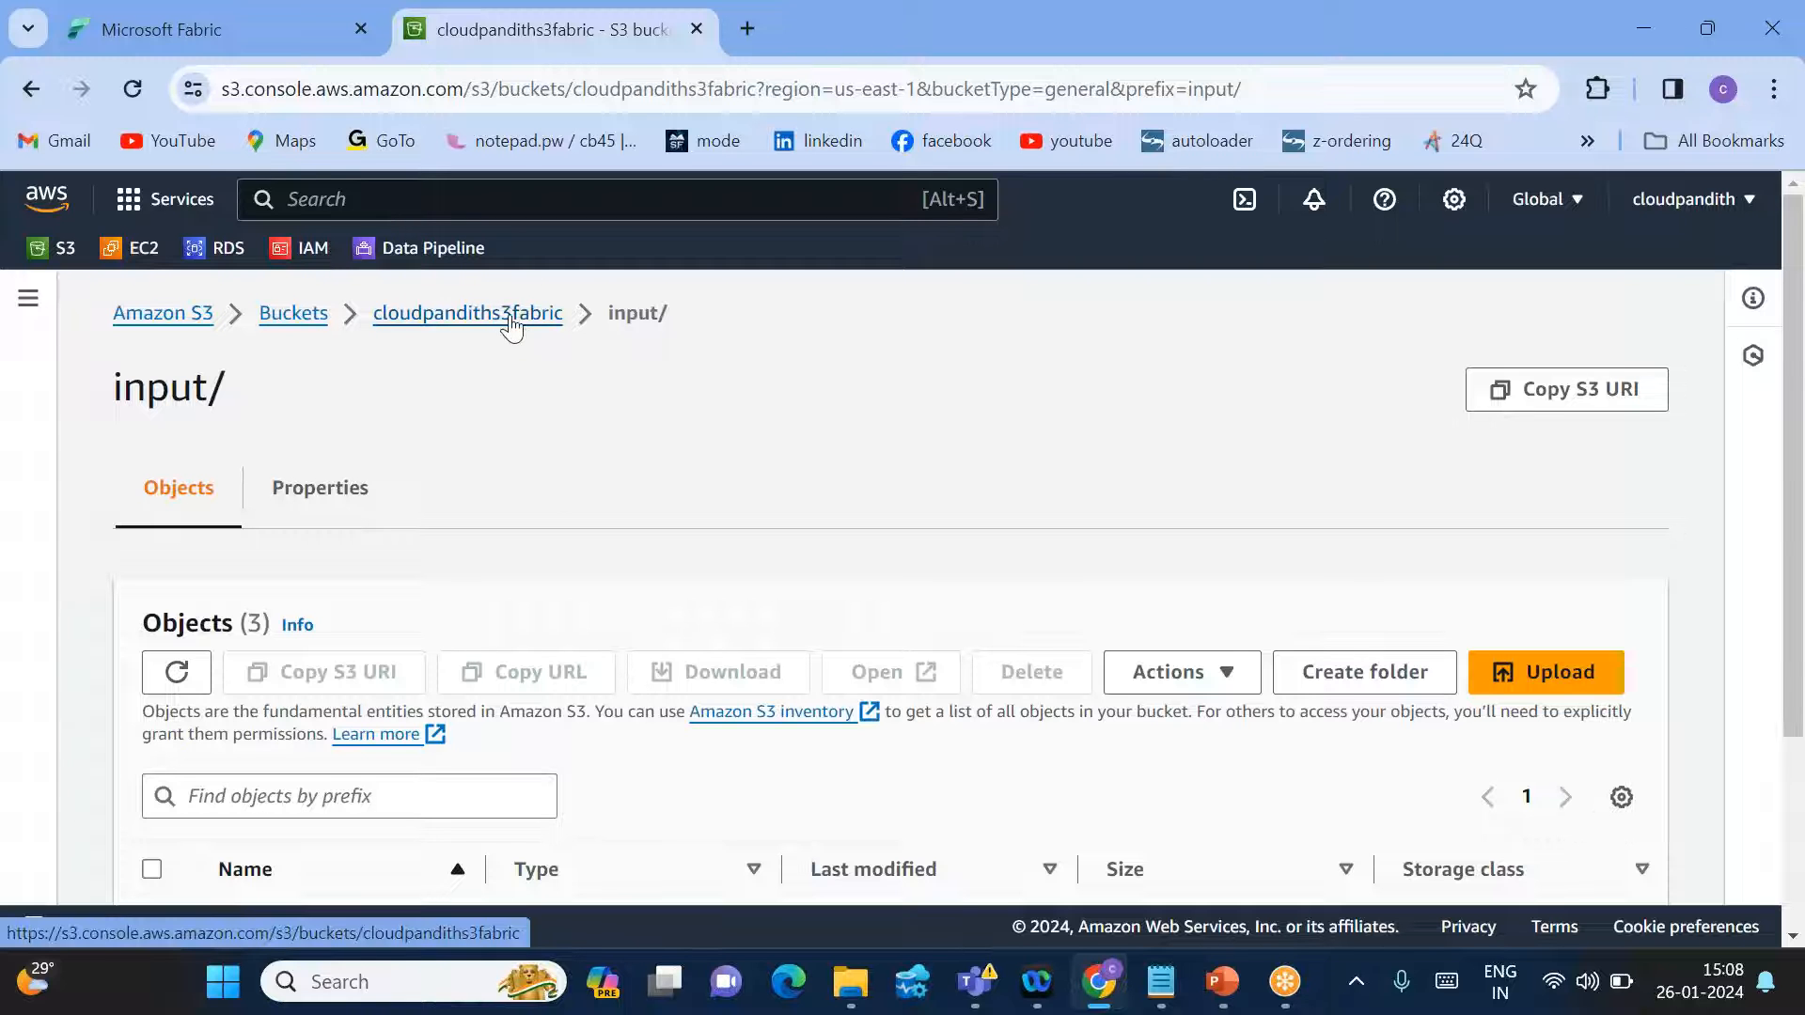
pyautogui.scroll(-3, 680, 528)
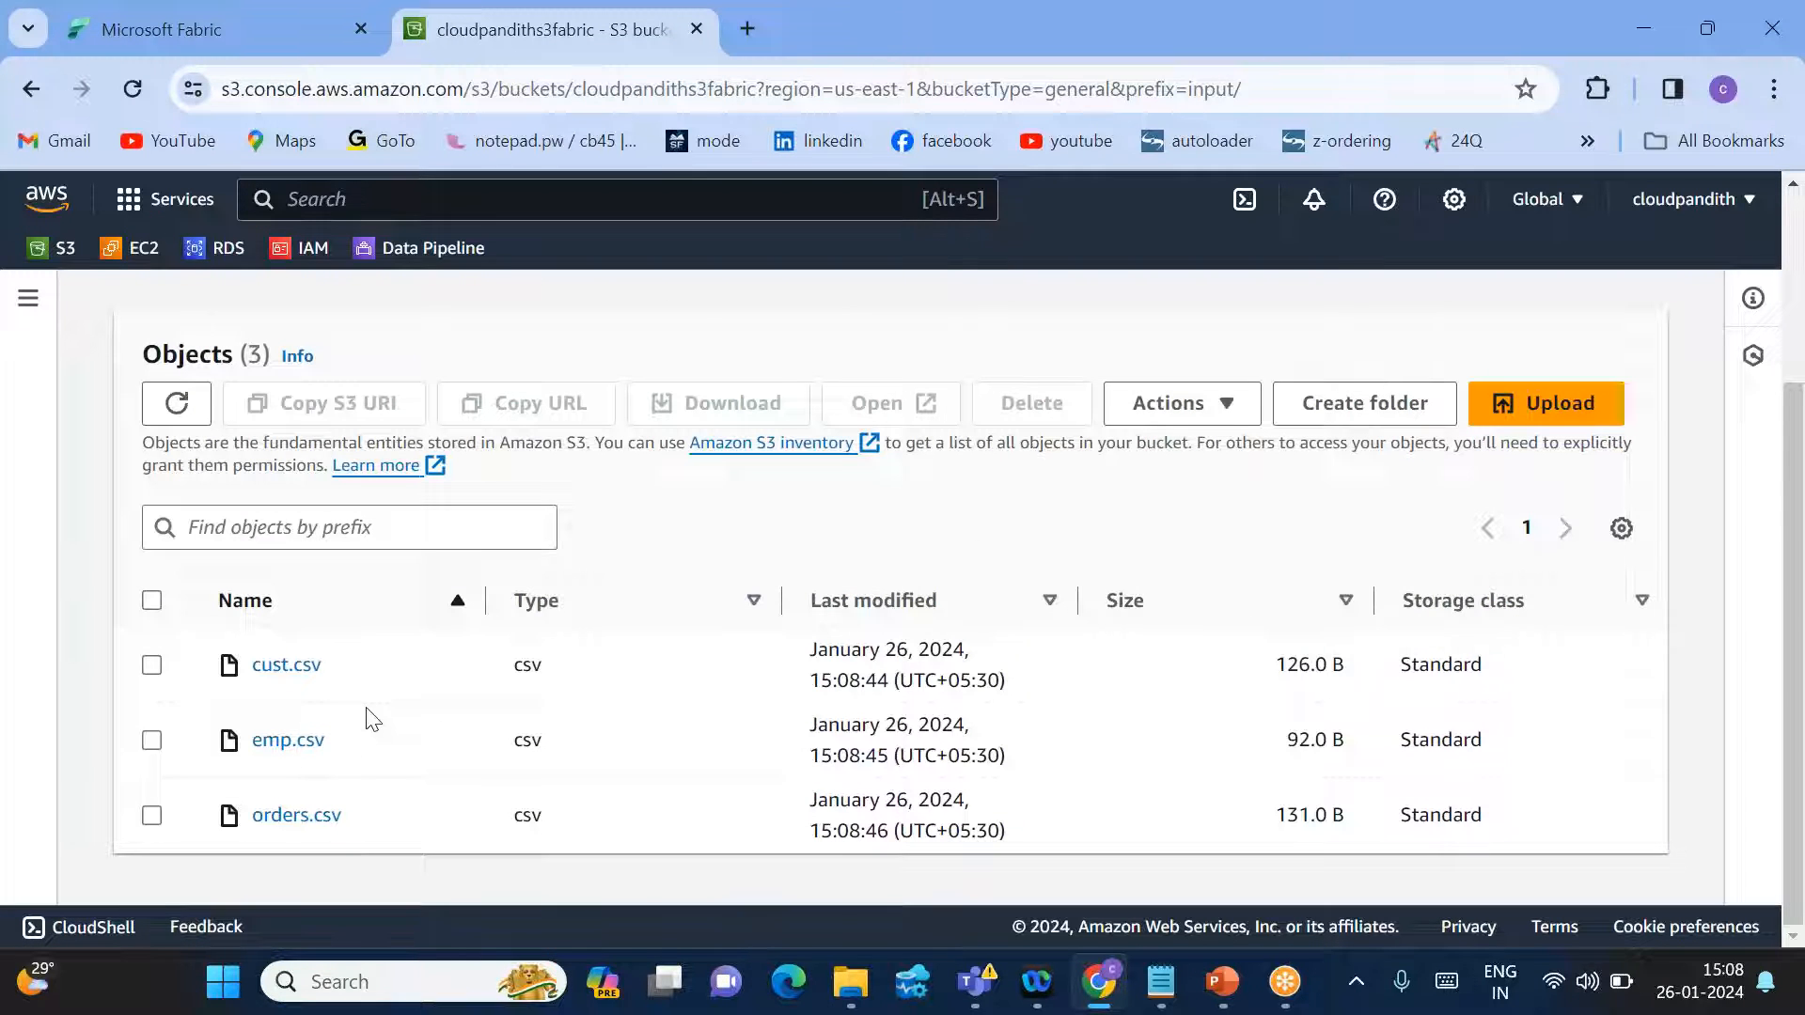
# Switch to Microsoft Fabric, choose the Data Factory experience and open the myws workspace.
pyautogui.click(218, 24)
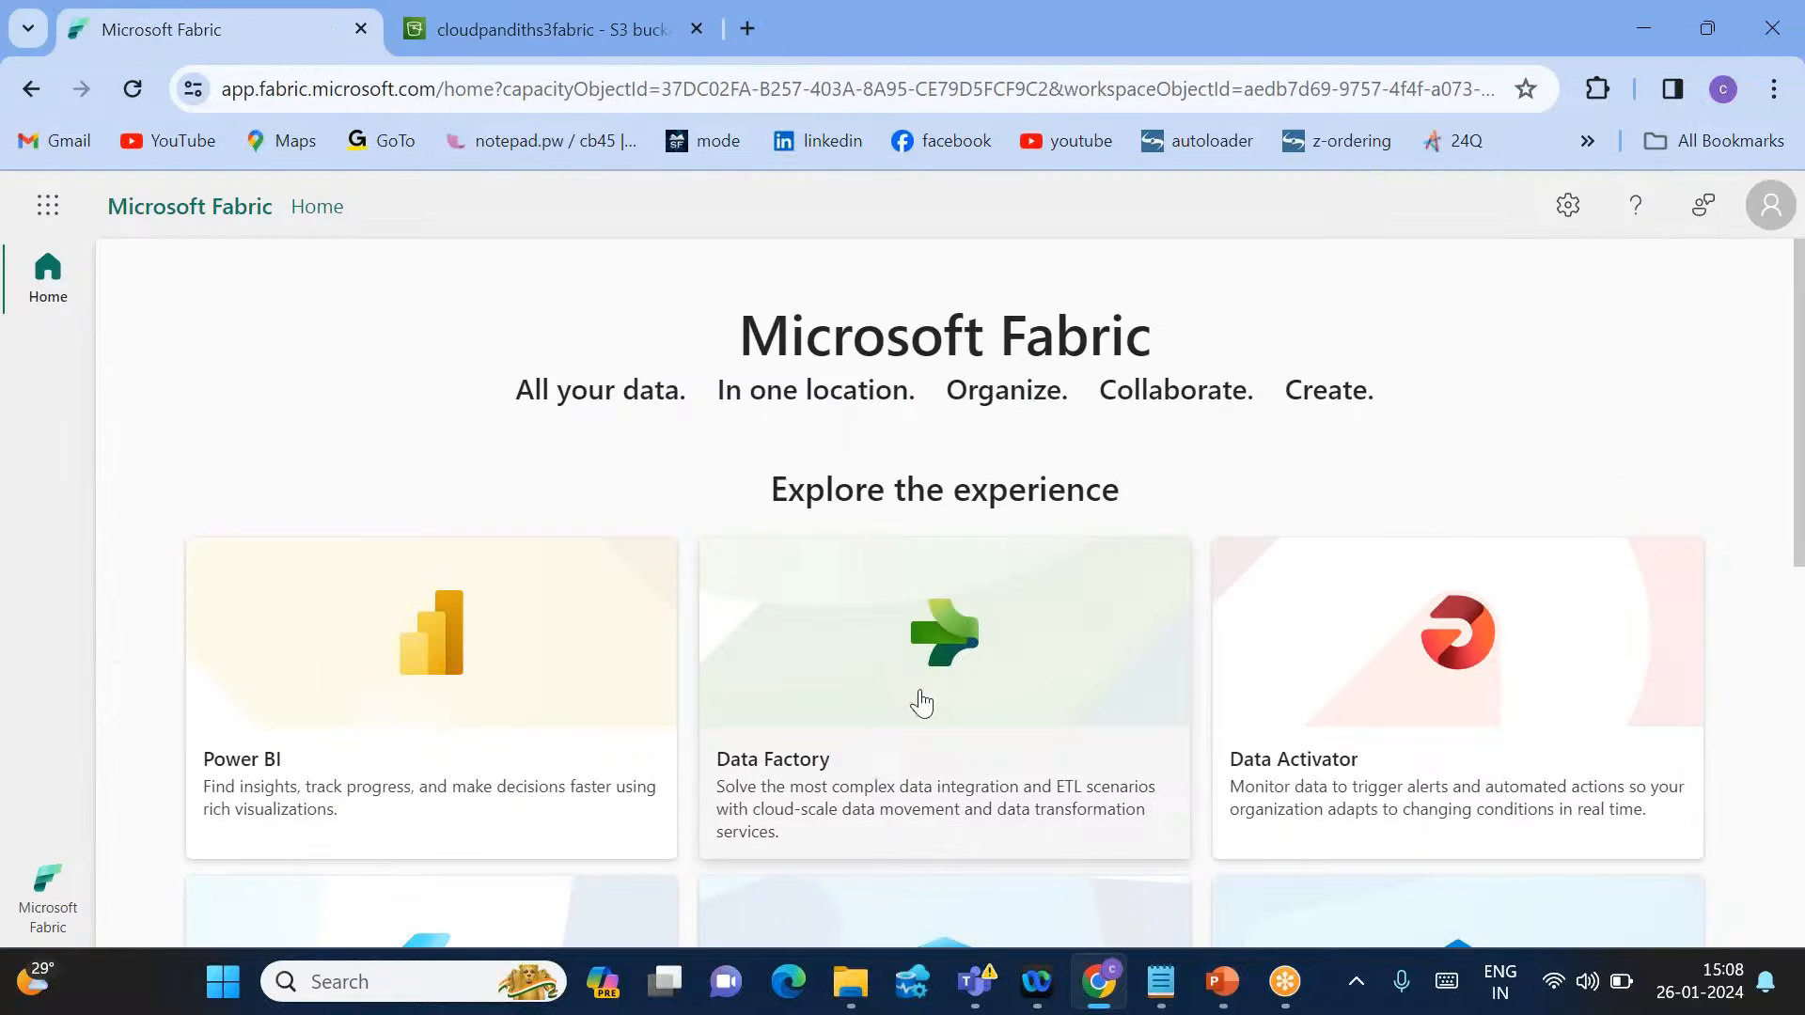
pyautogui.click(921, 703)
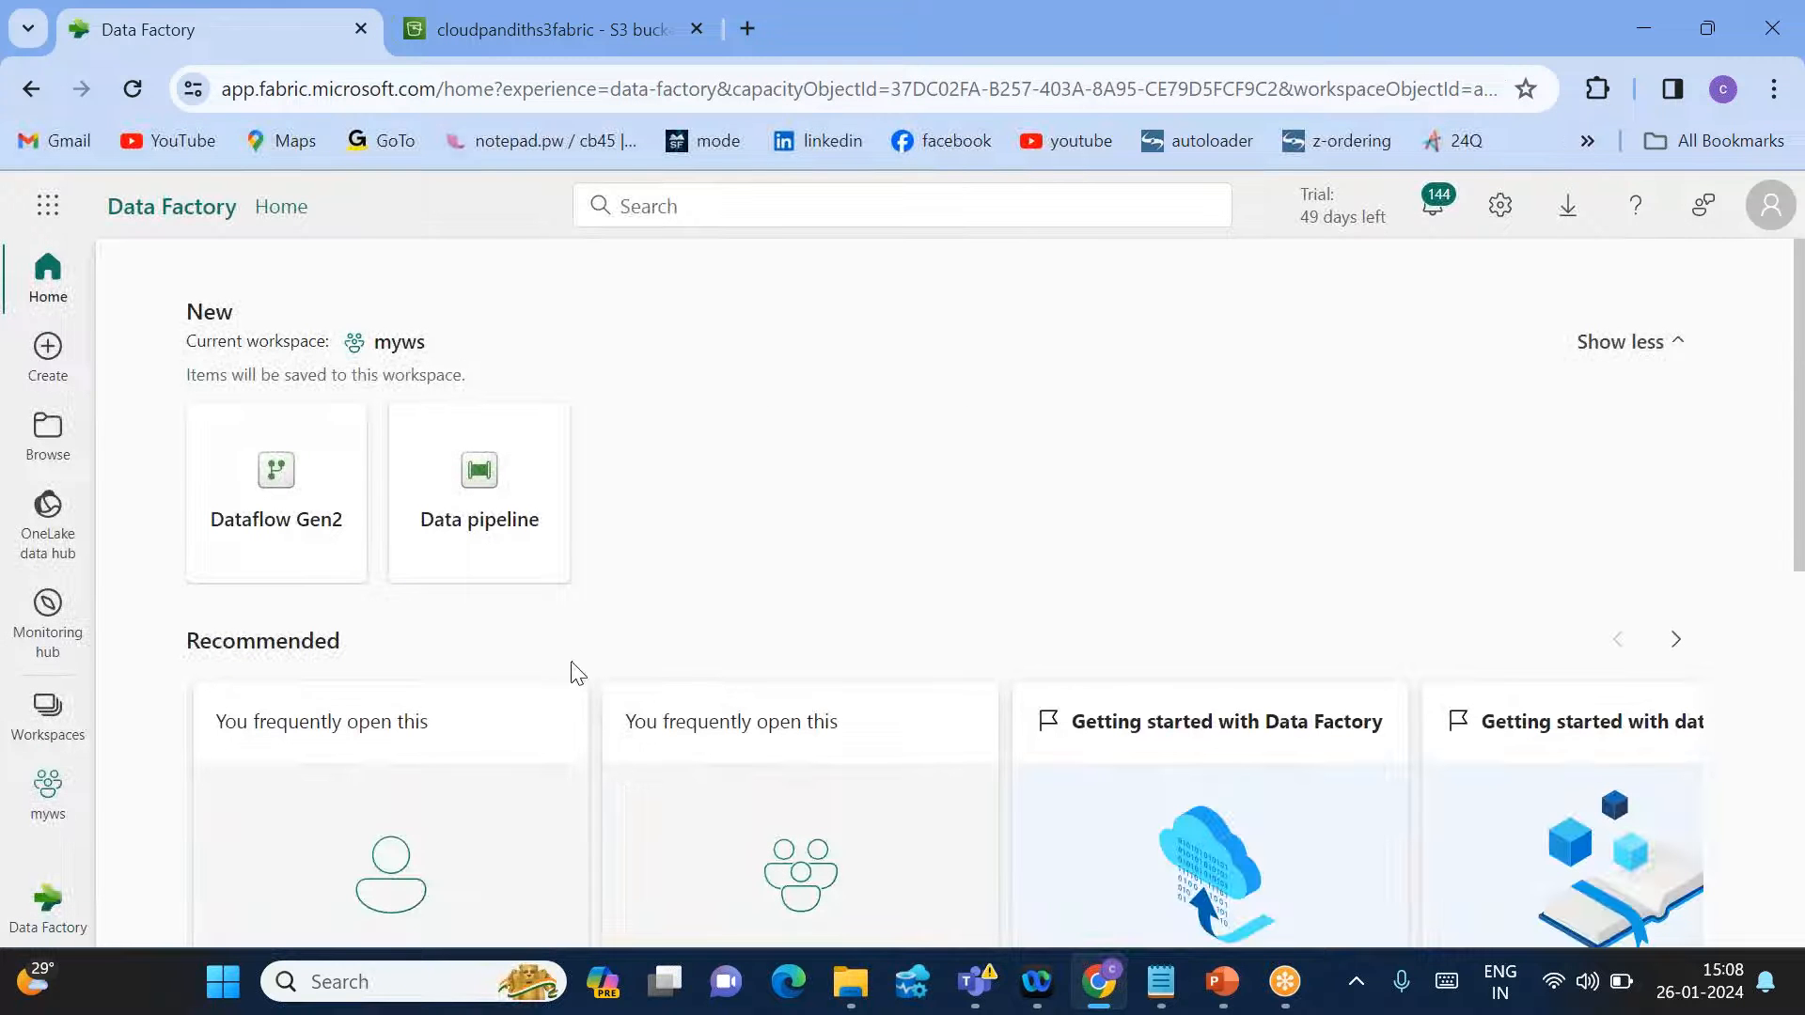
pyautogui.click(48, 794)
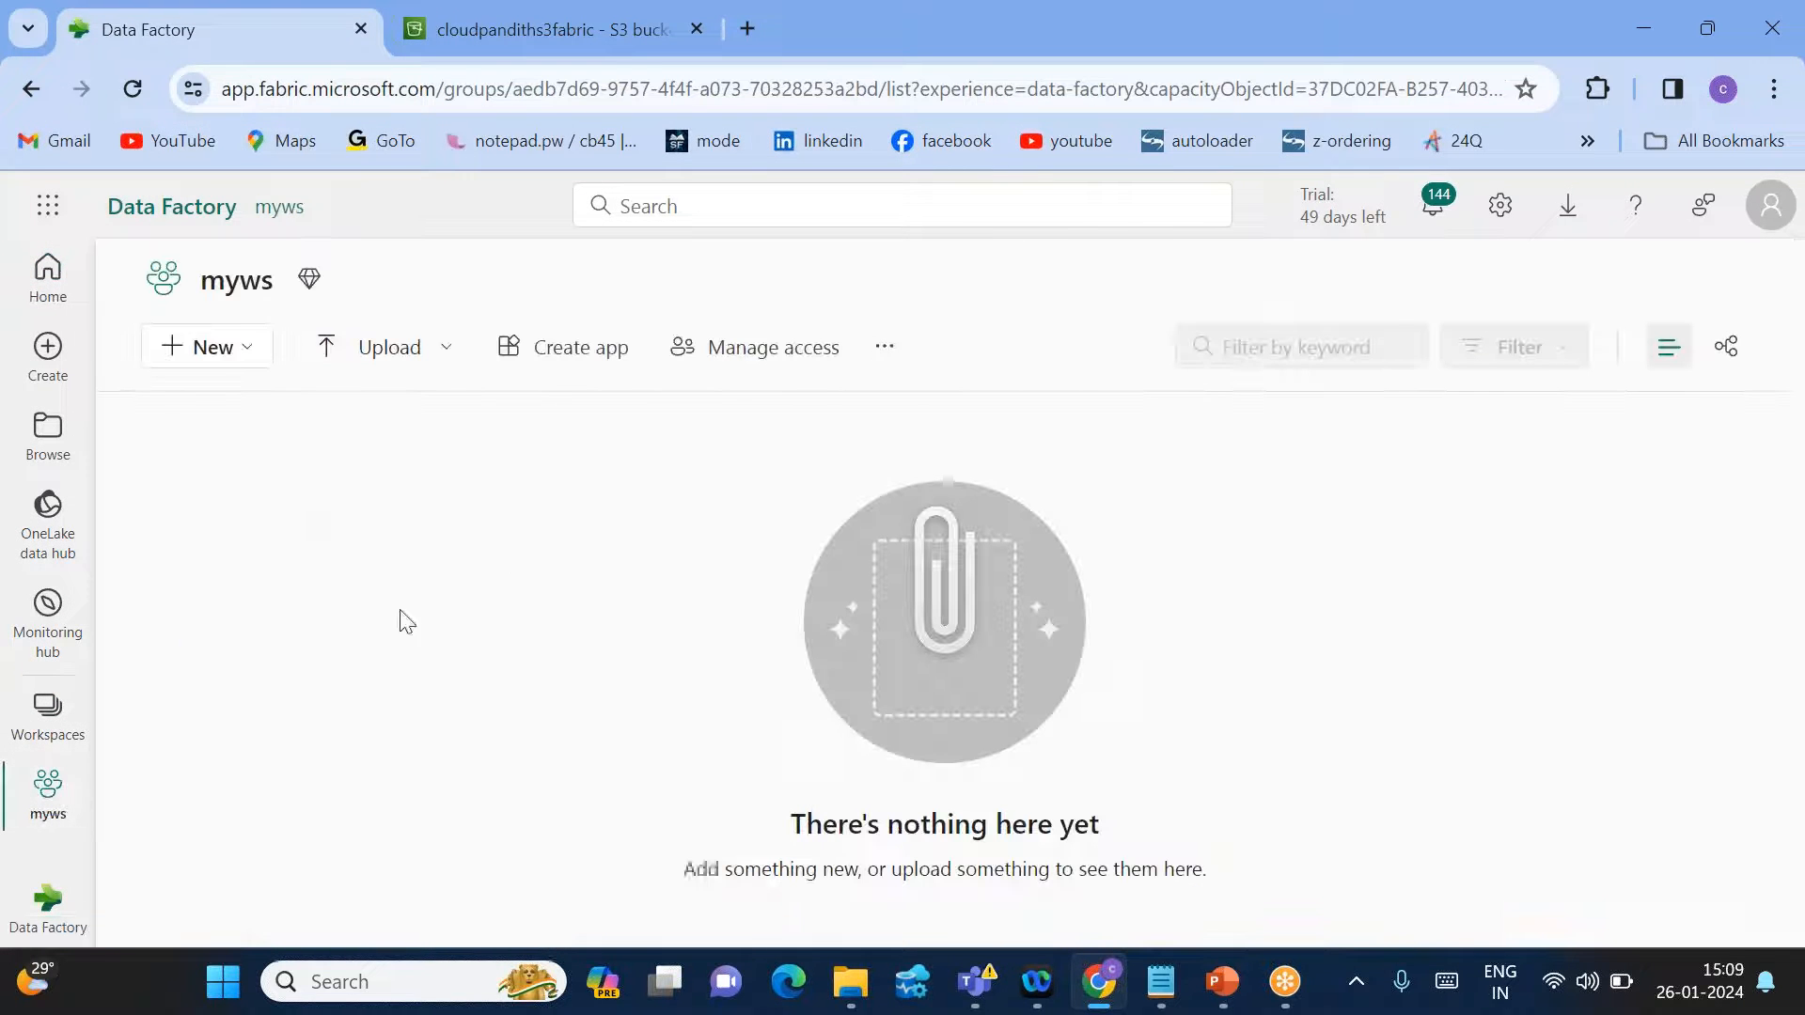
# Create a new lakehouse named cloudpandithlh002 in the myws workspace.
pyautogui.click(243, 348)
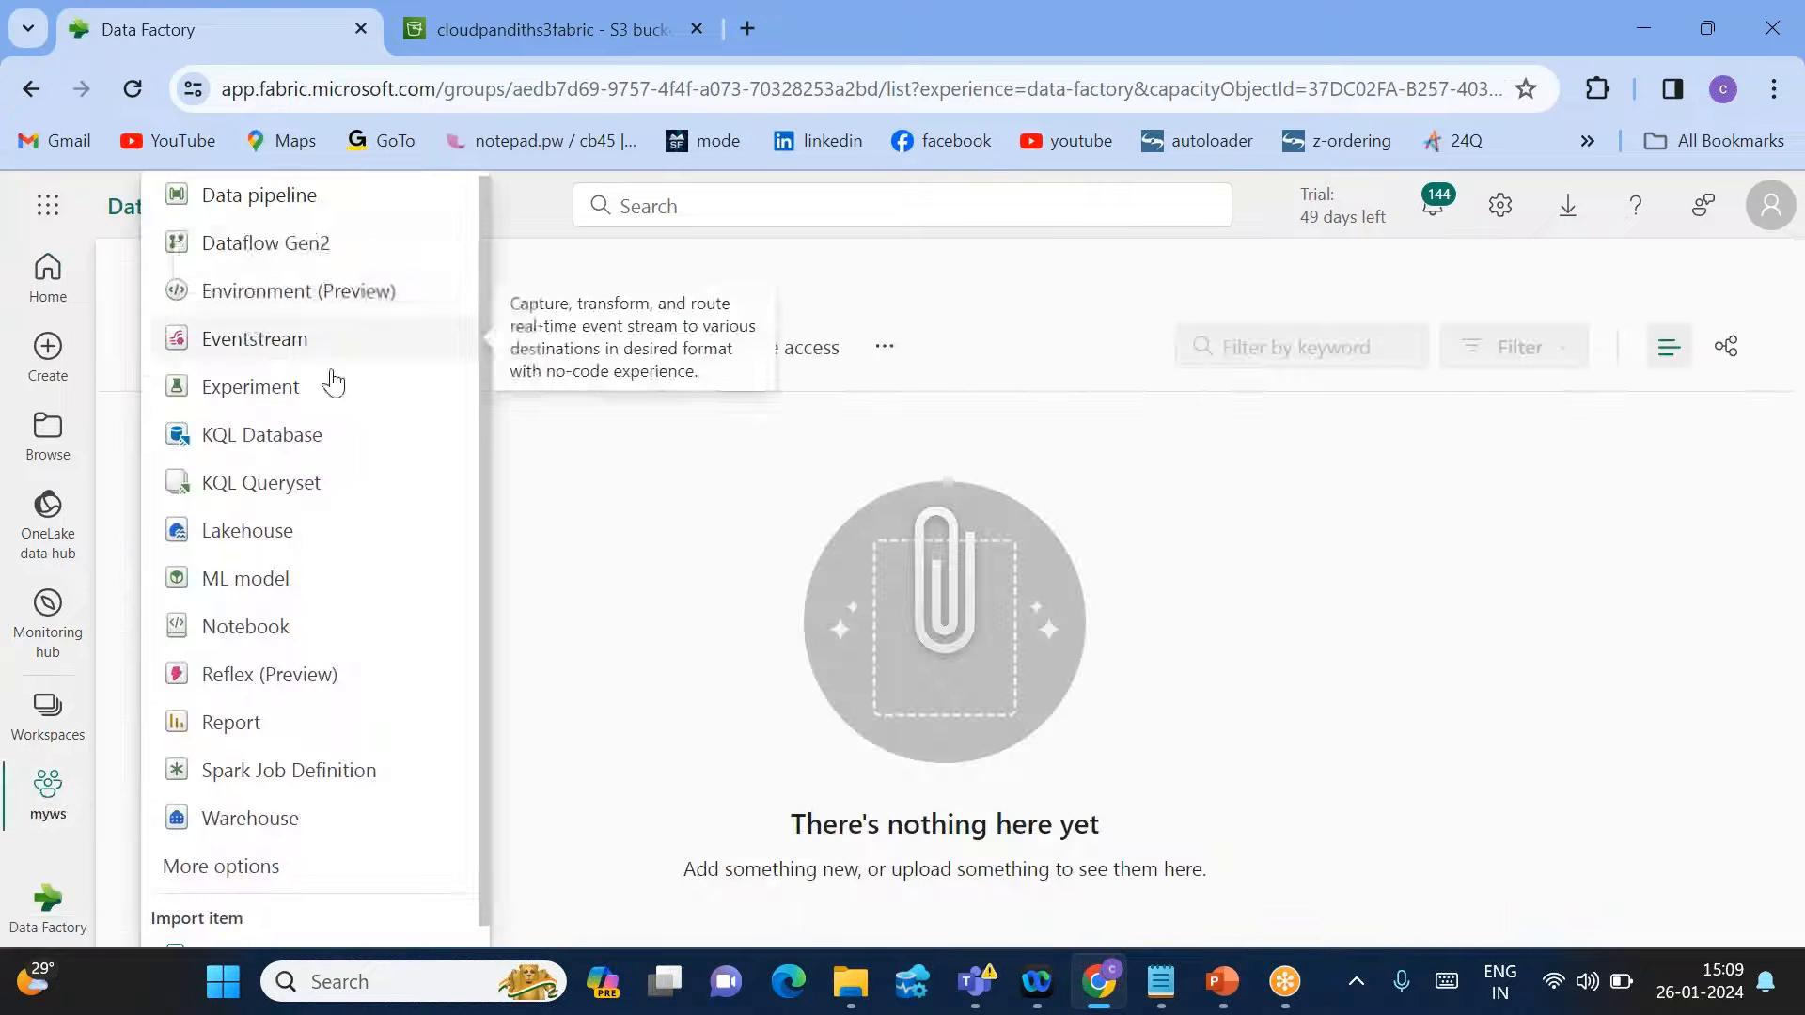
pyautogui.click(264, 540)
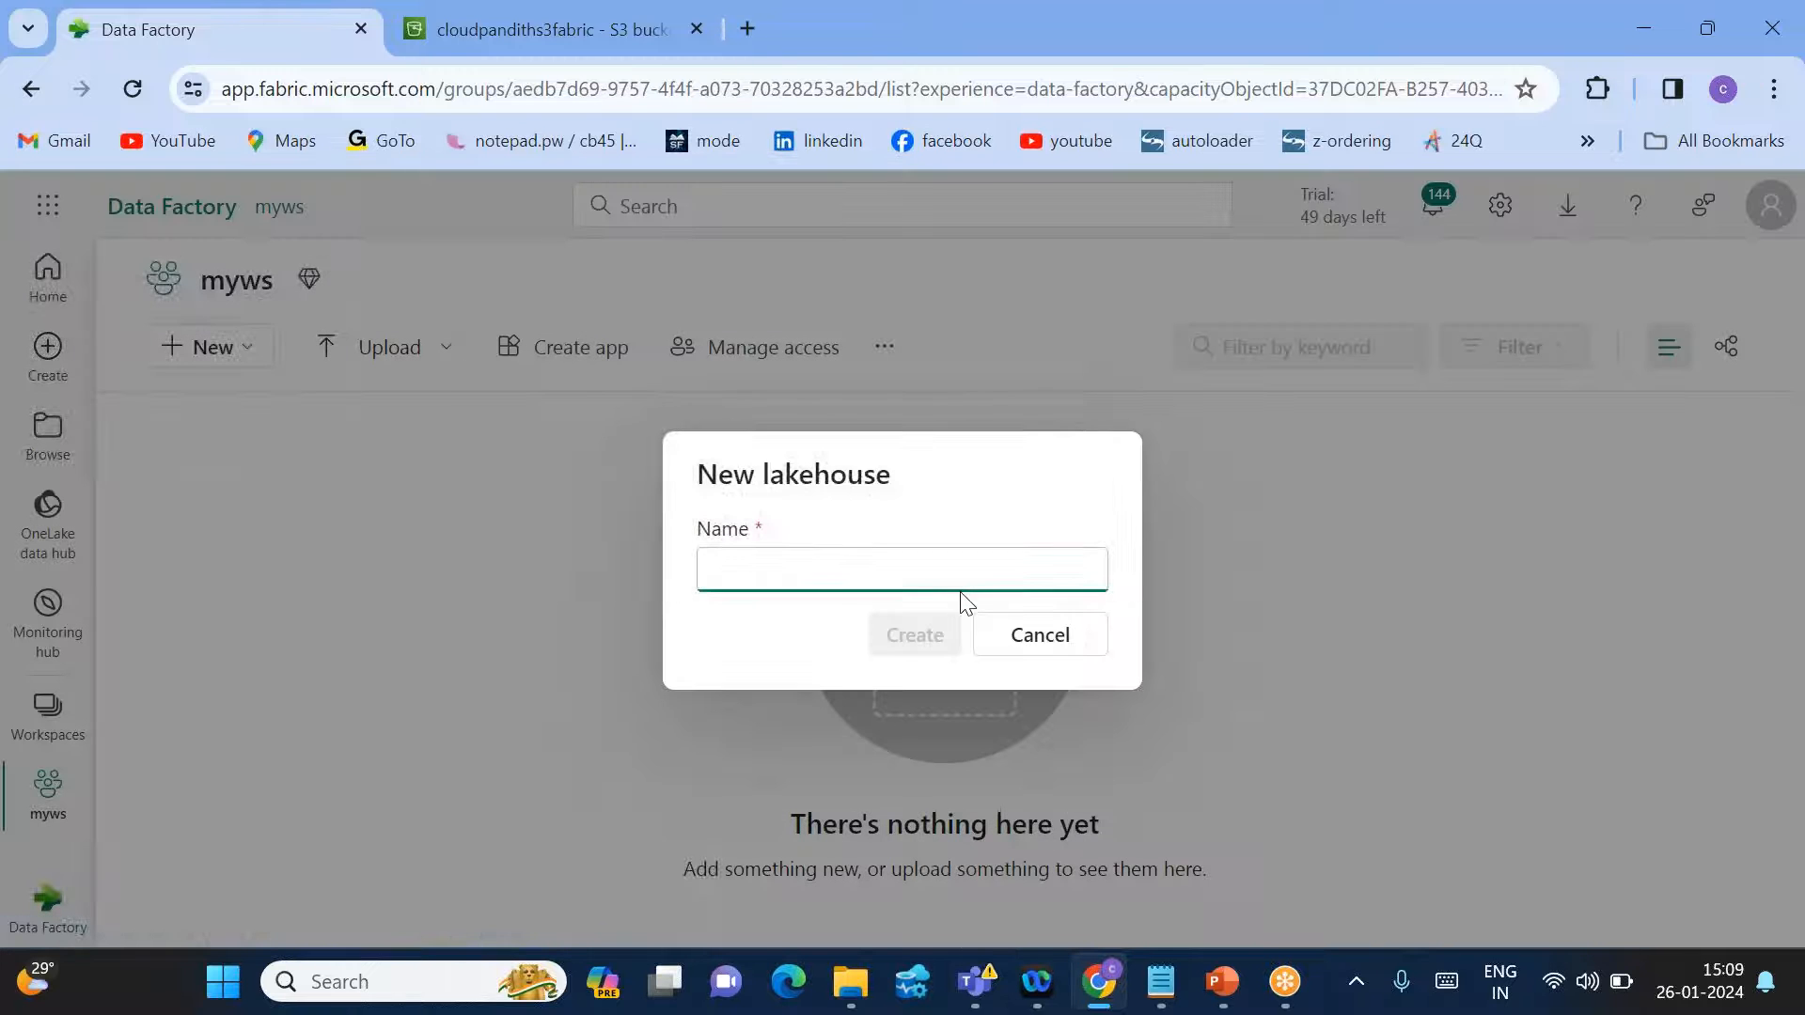
pyautogui.write('cloudpandith')
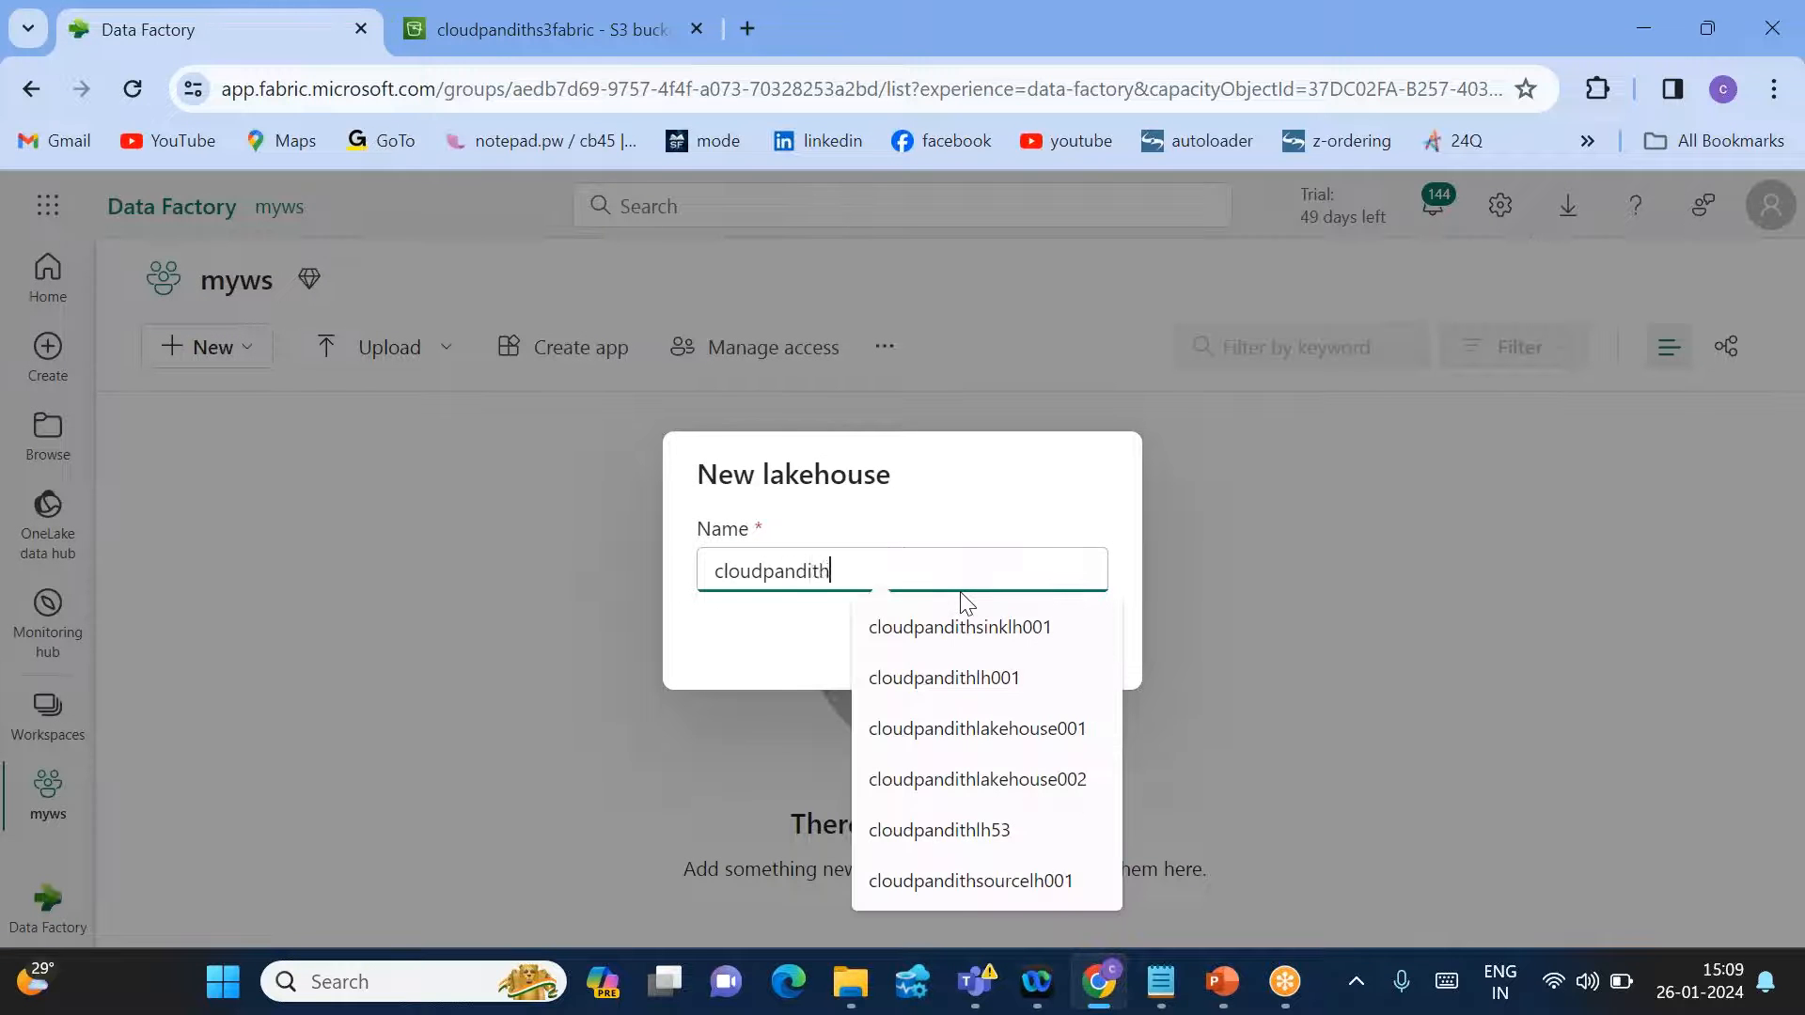
pyautogui.write('lh002')
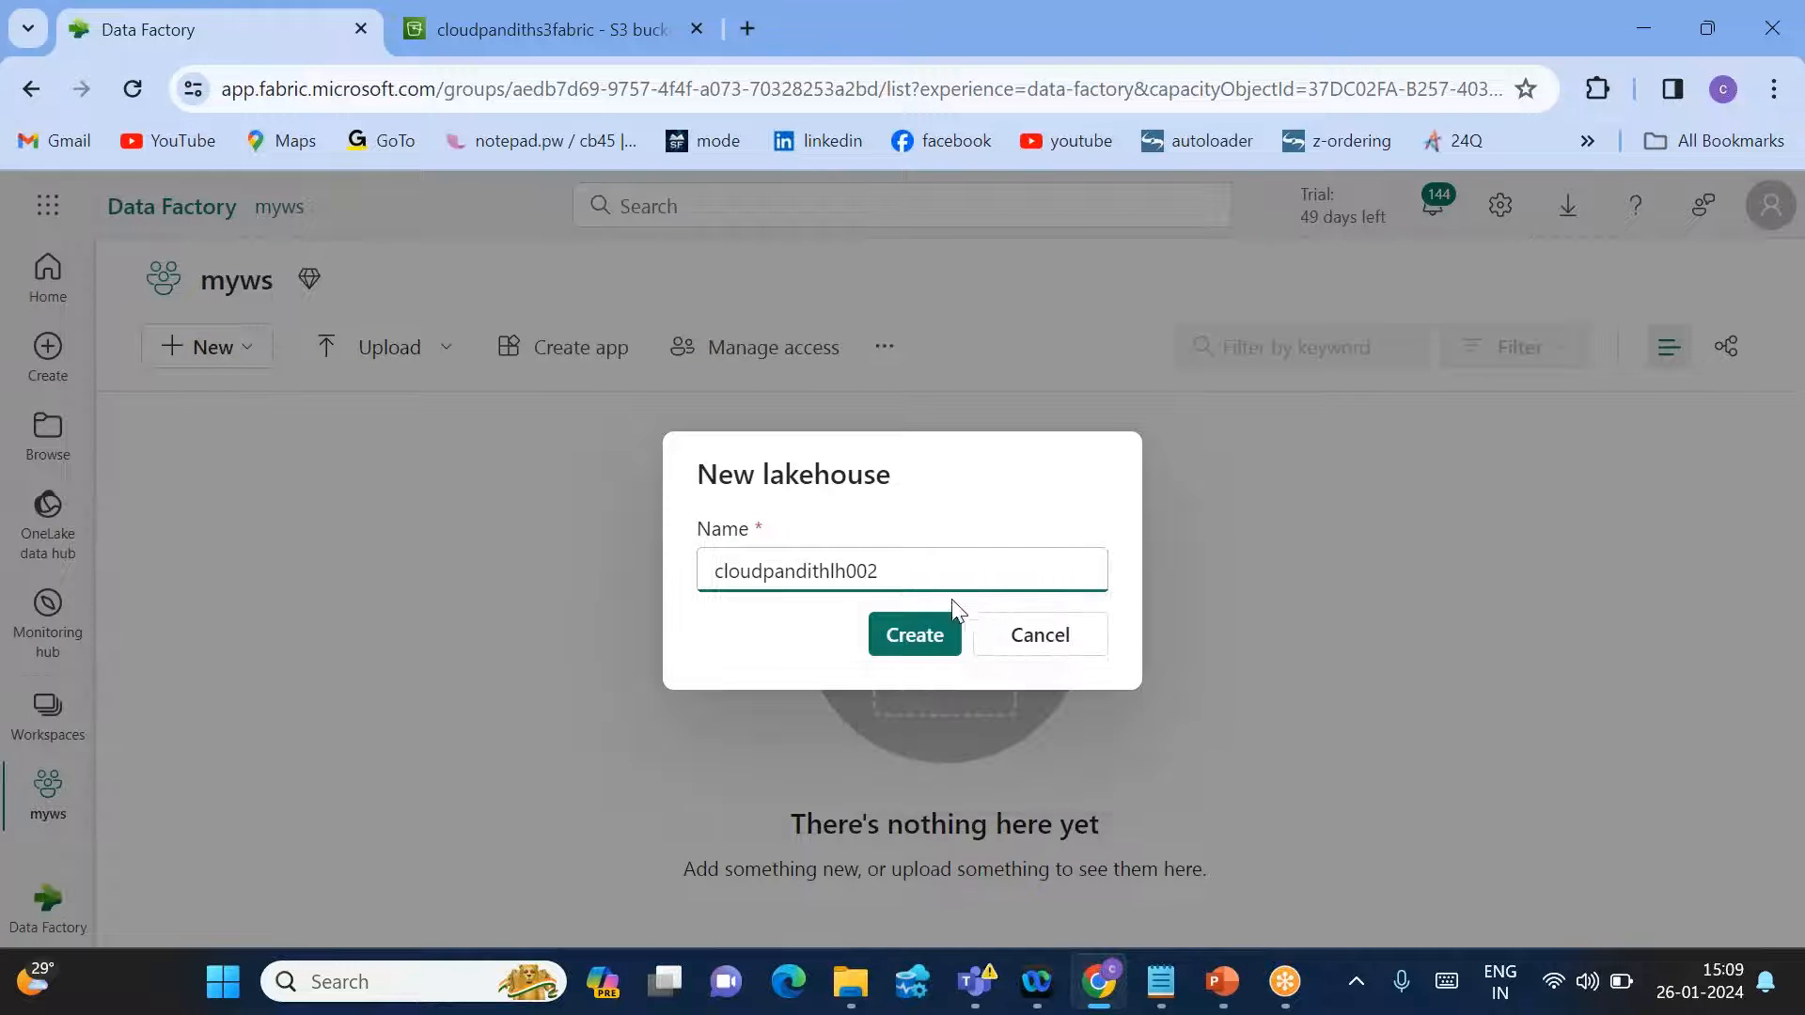
pyautogui.click(948, 628)
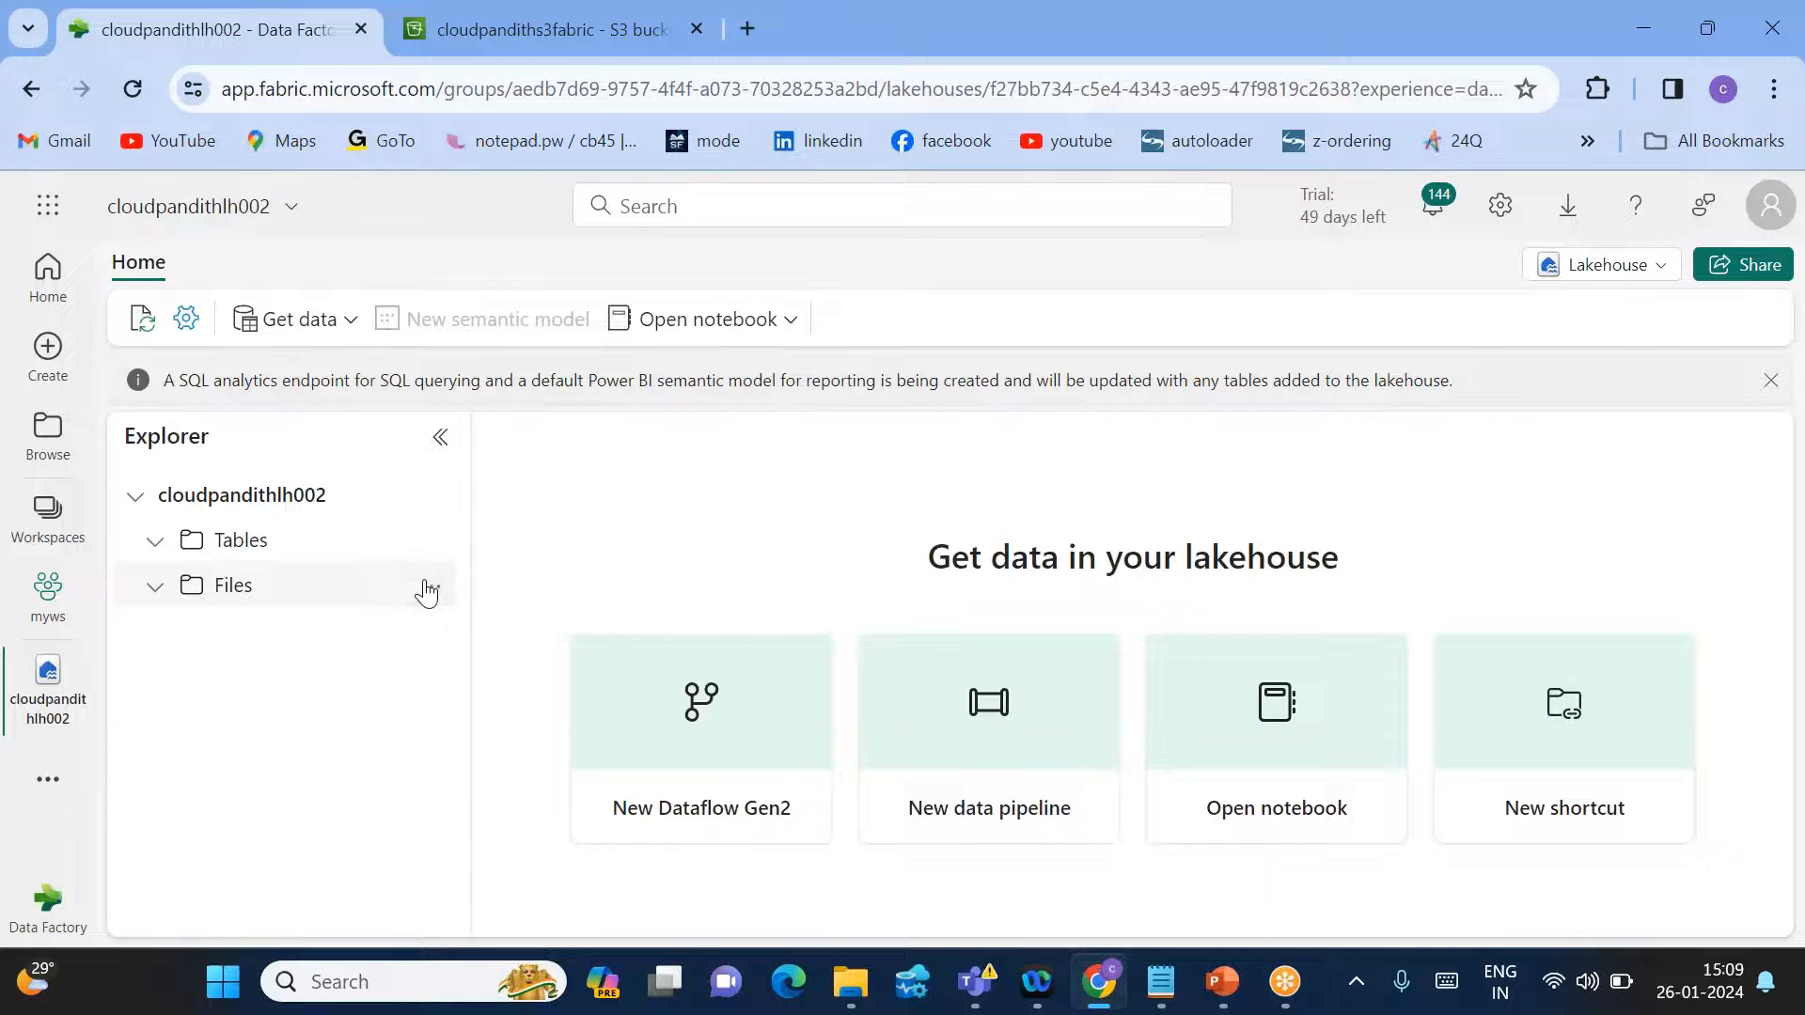
# Create a subfolder named output under the lakehouse's Files folder.
pyautogui.click(430, 589)
pyautogui.click(496, 687)
pyautogui.write('output')
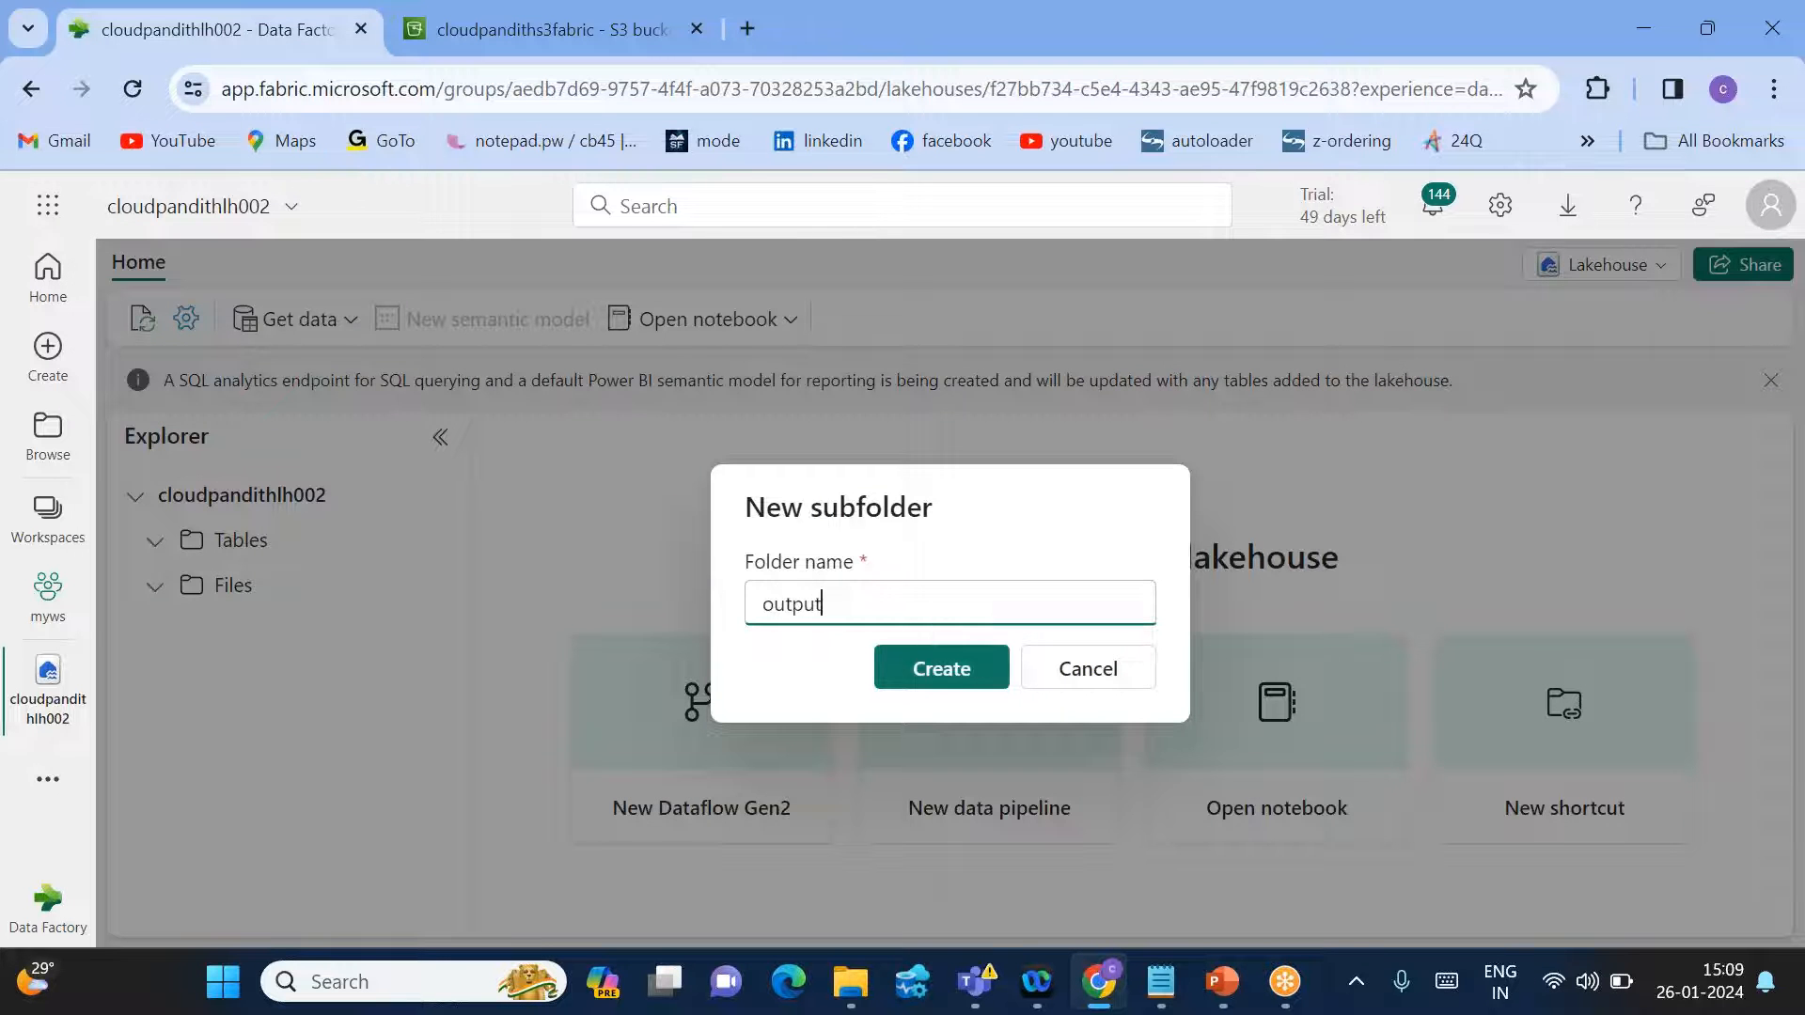
pyautogui.press('Return')
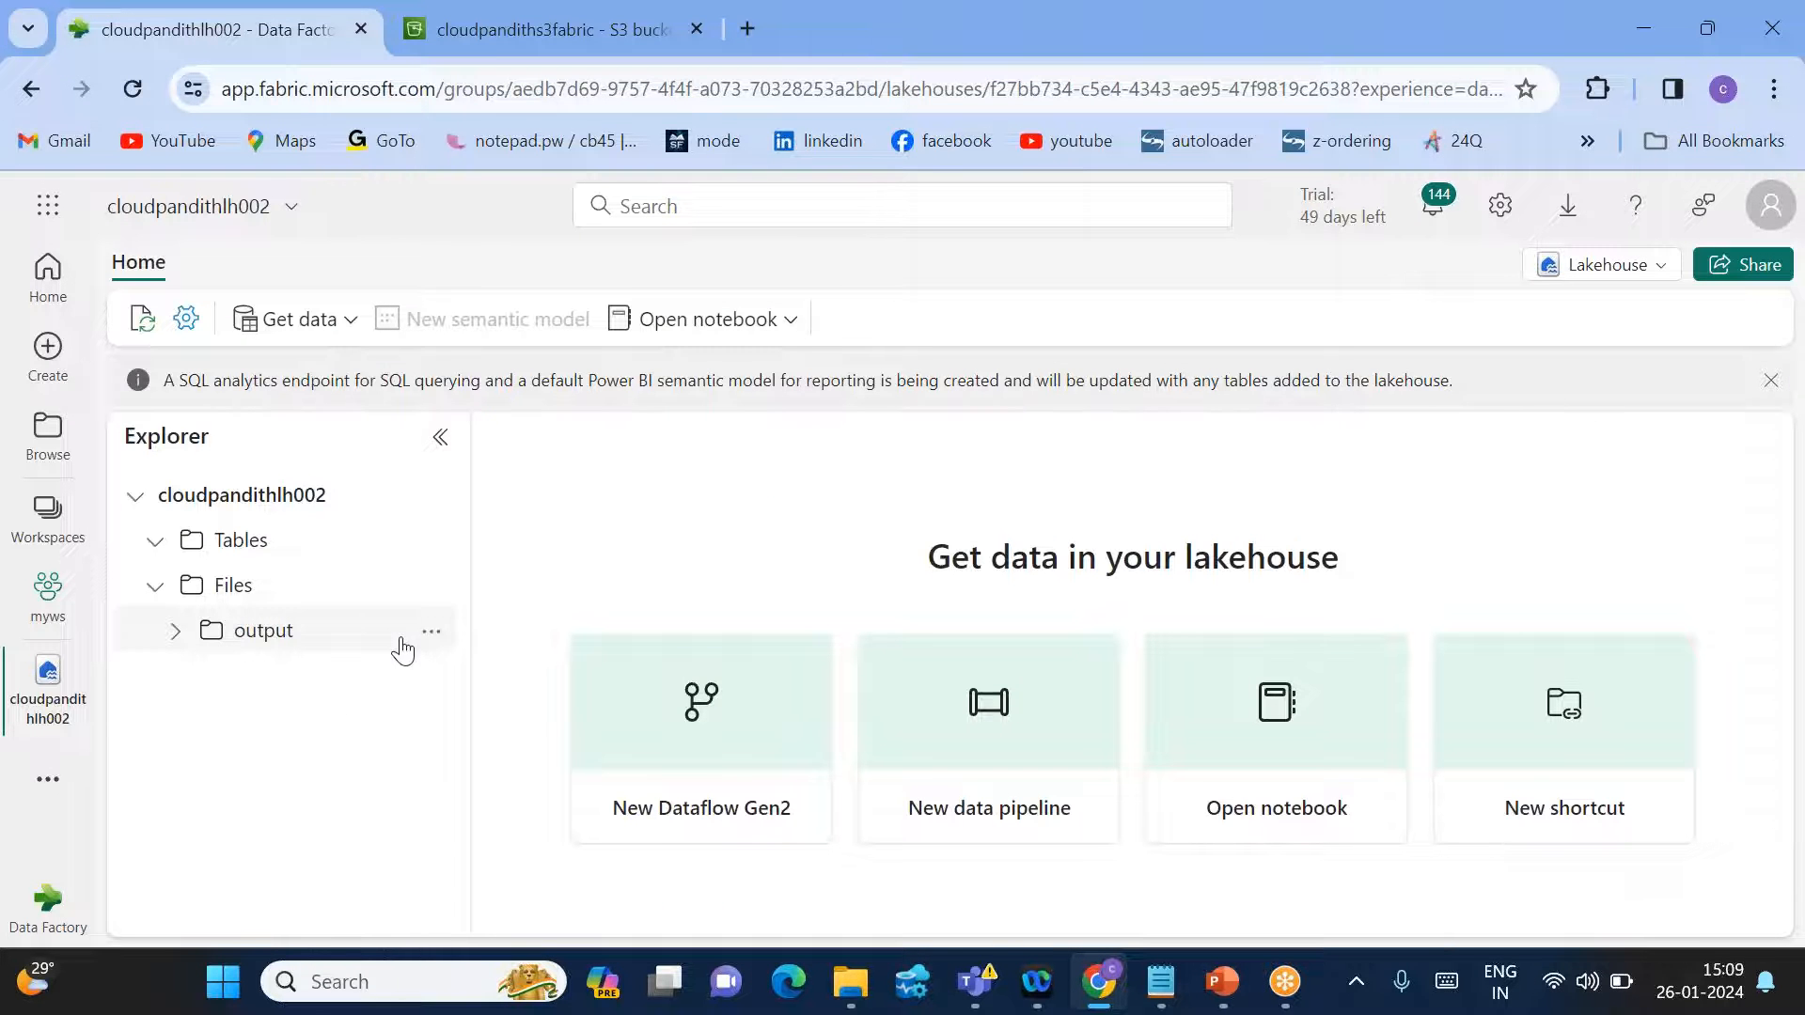
# Return to the myws workspace and create a data pipeline named pl_DataIngestion_Daily.
pyautogui.click(48, 594)
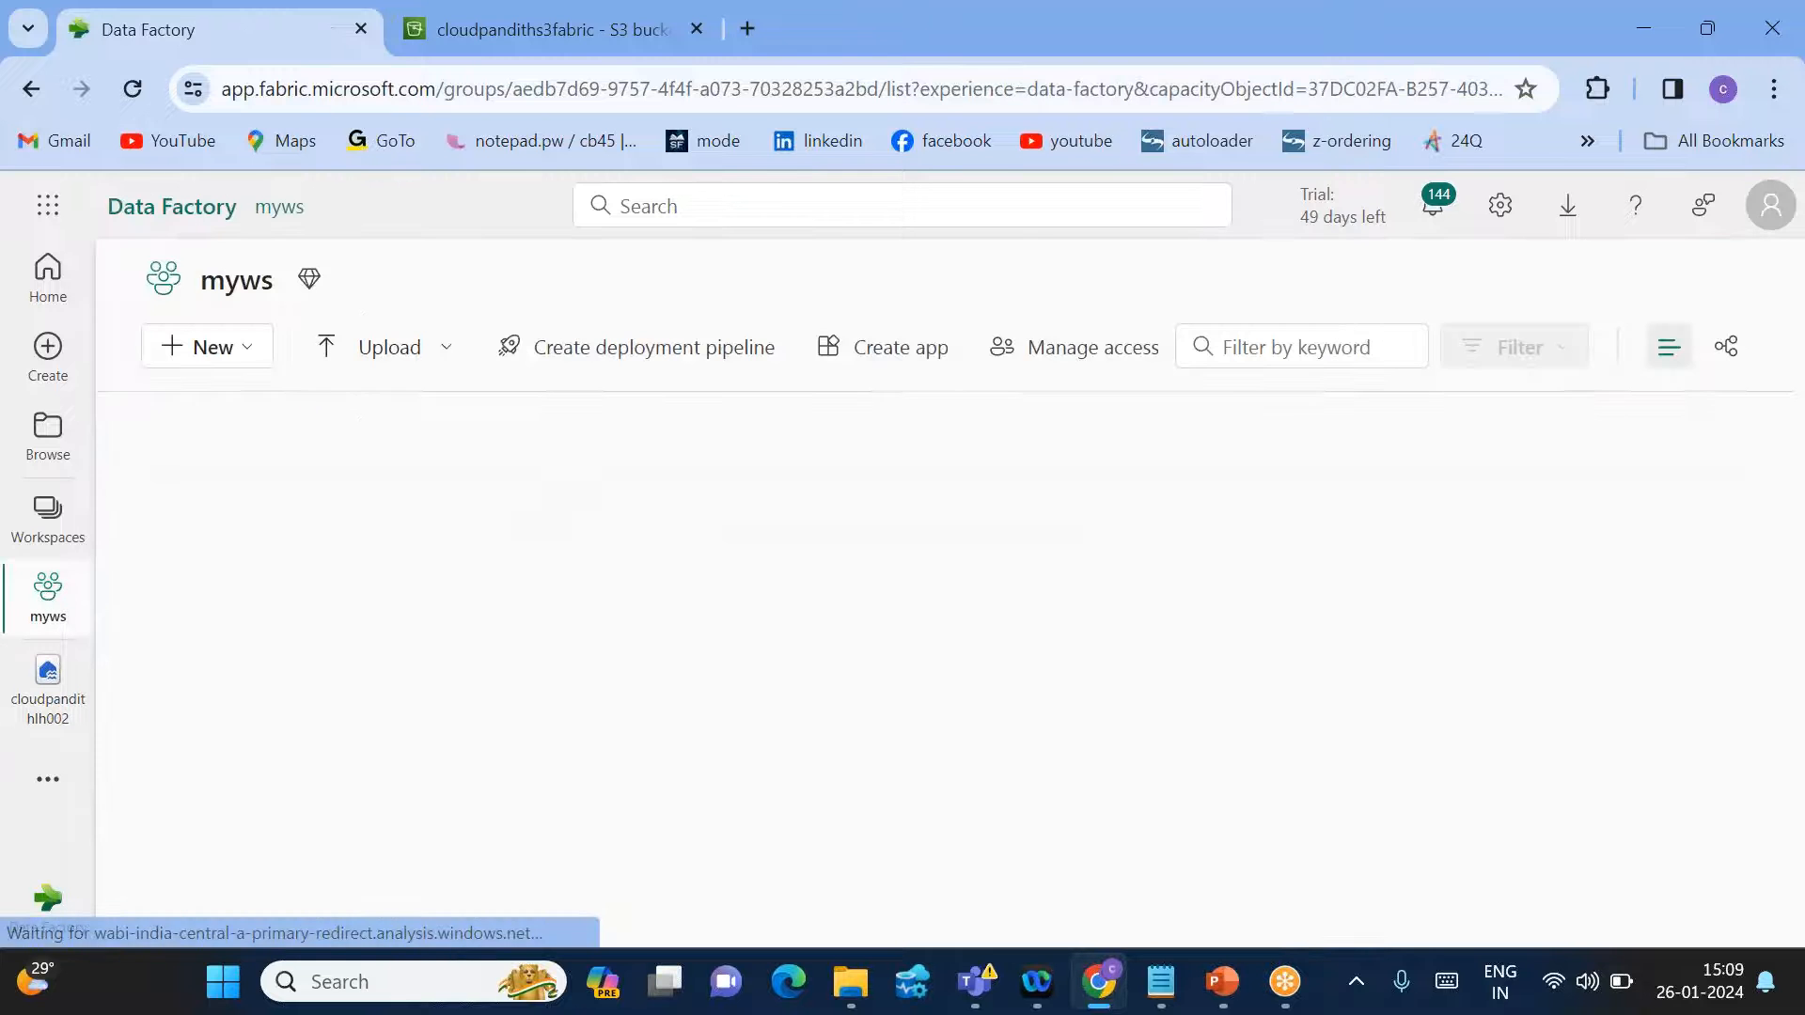
pyautogui.click(213, 347)
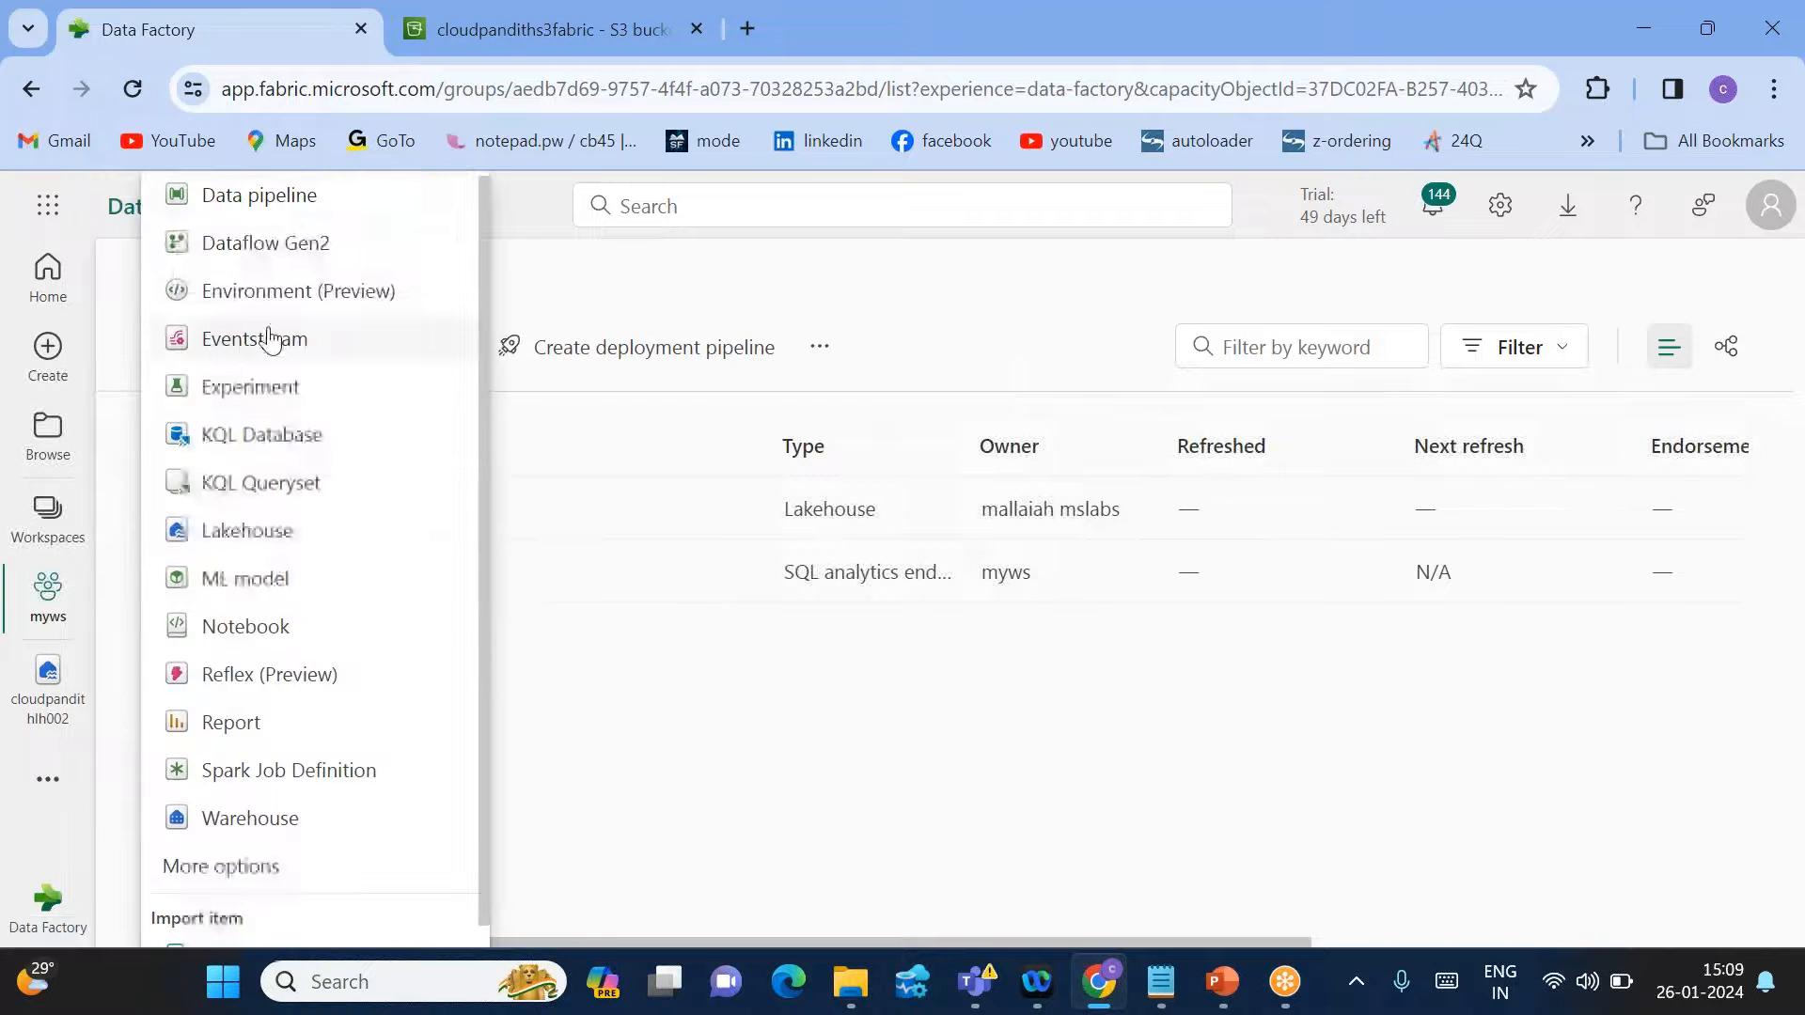
pyautogui.click(299, 201)
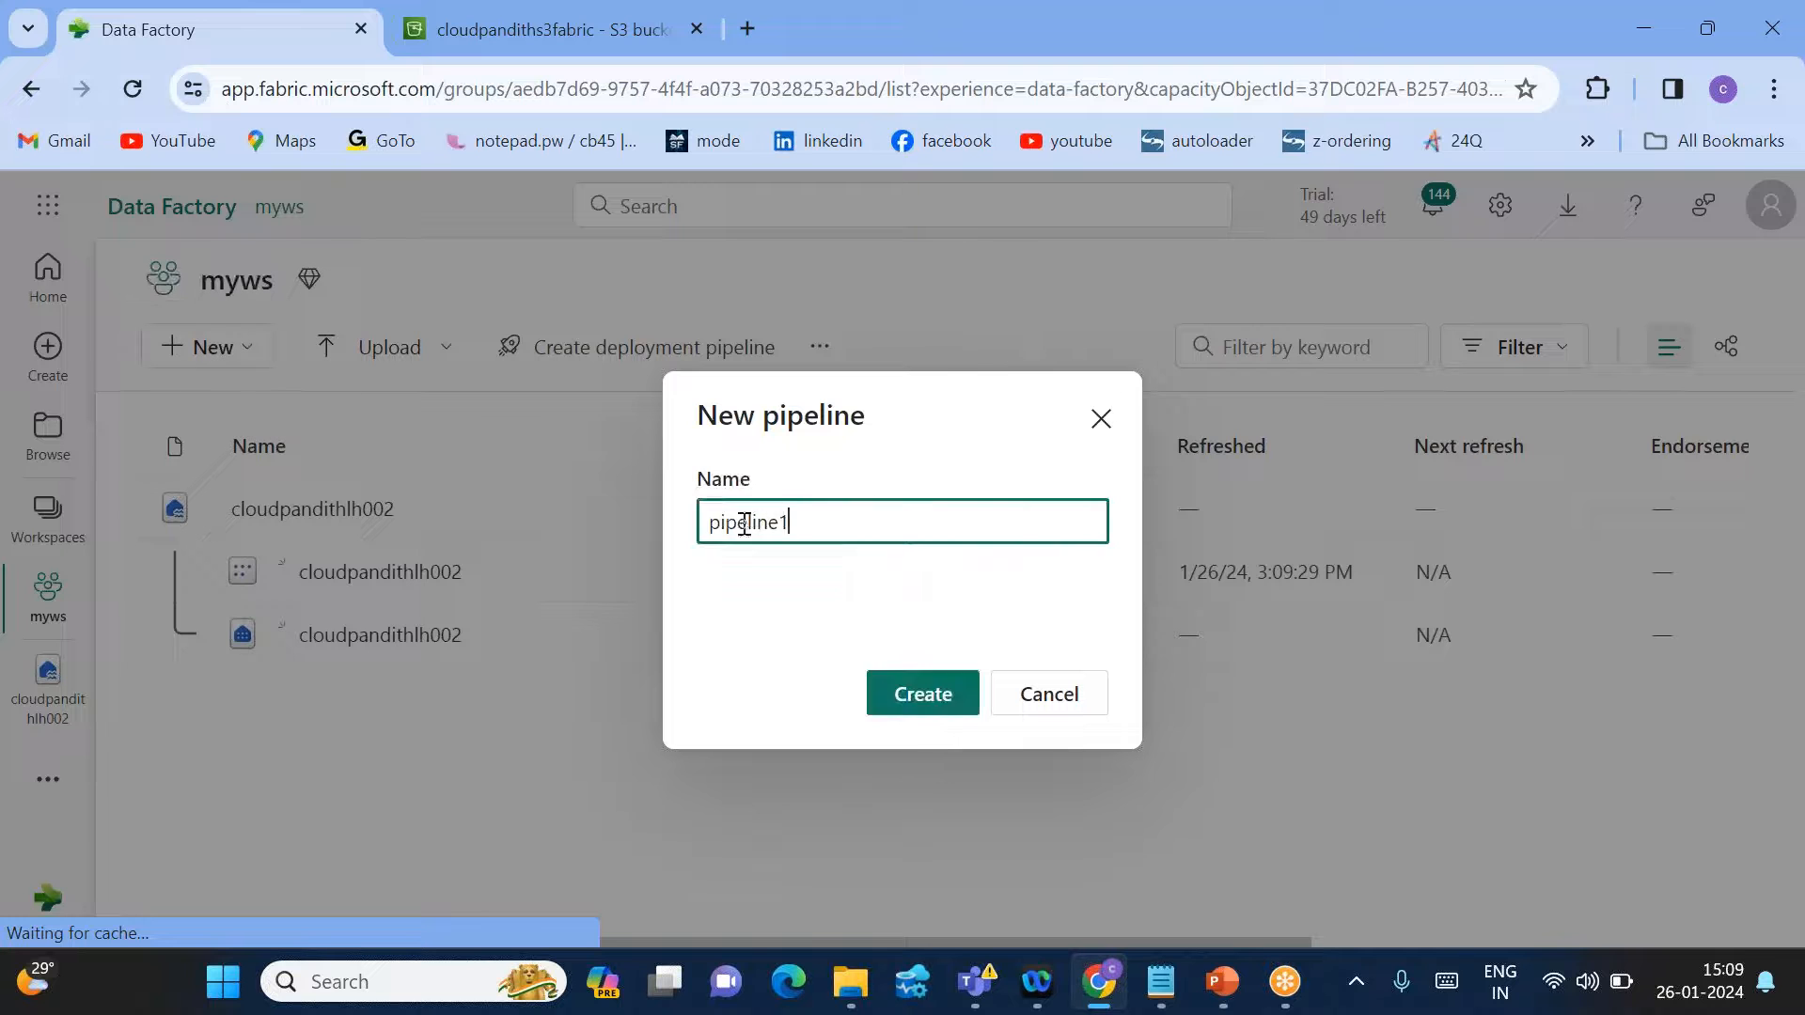
pyautogui.write('pl+D')
pyautogui.press('BackSpace')
pyautogui.press('BackSpace')
pyautogui.write('_Data')
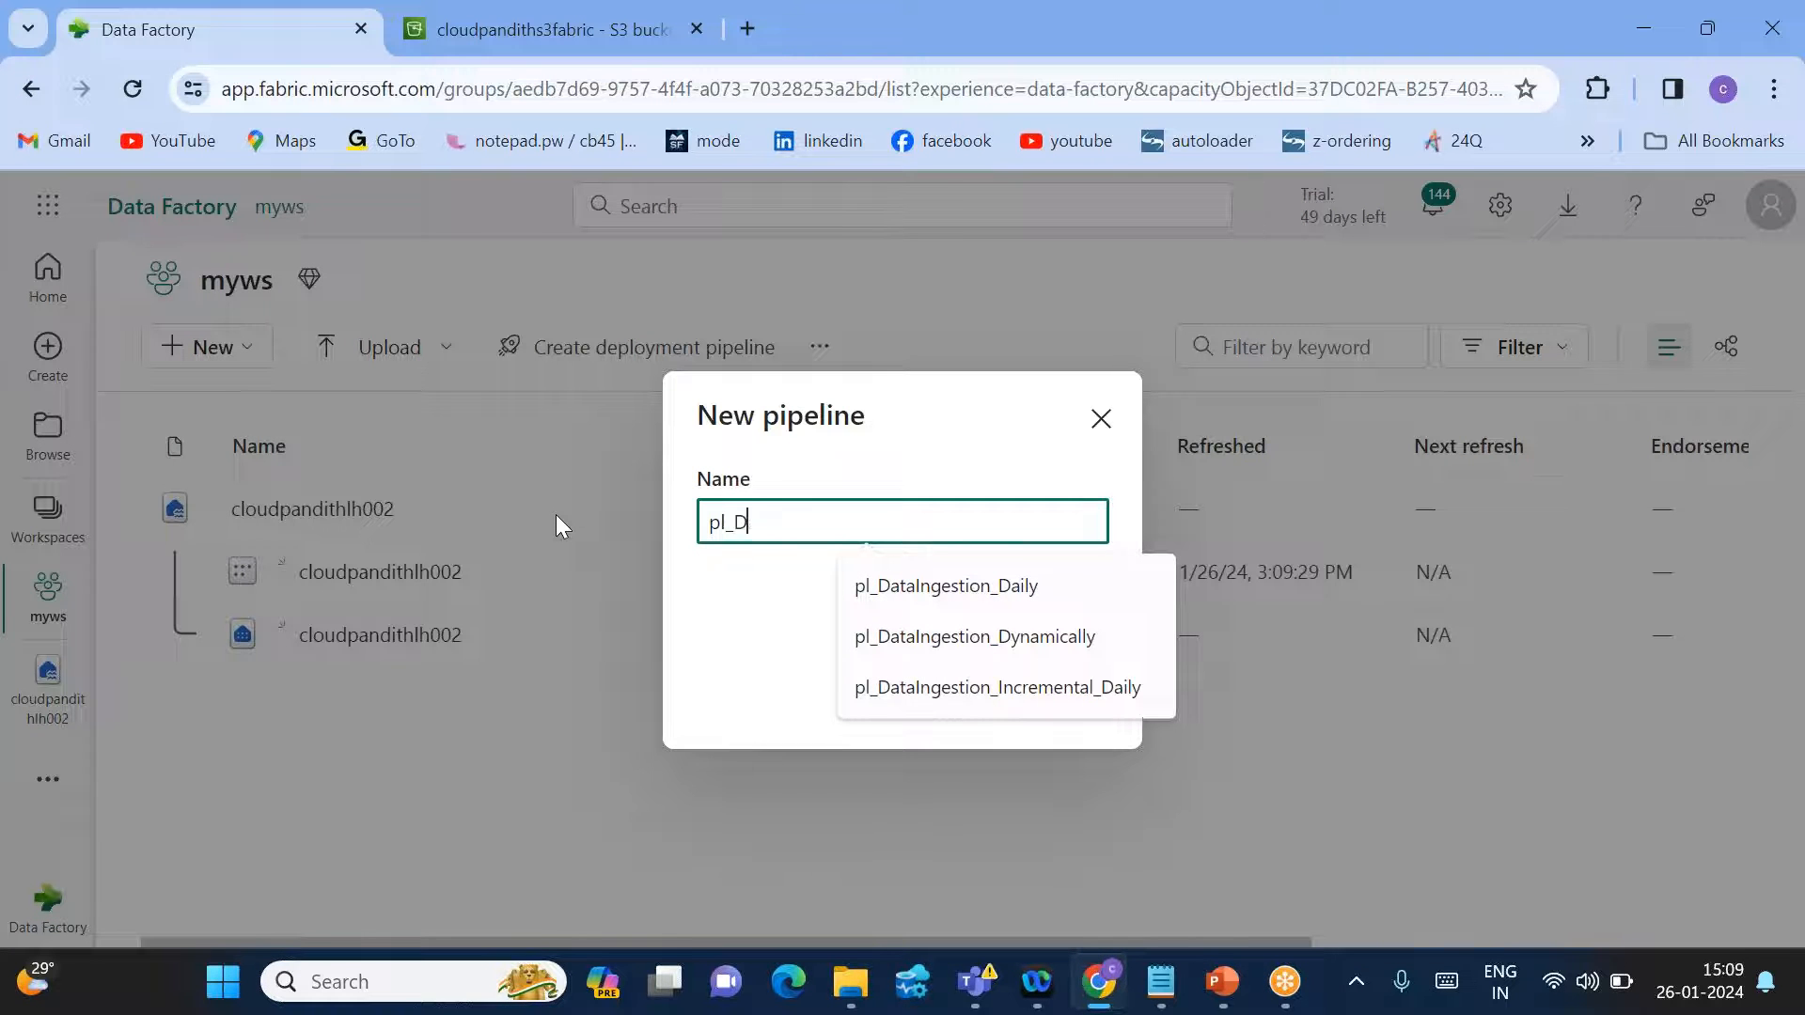
pyautogui.write('Ingestion_Daily')
pyautogui.click(924, 694)
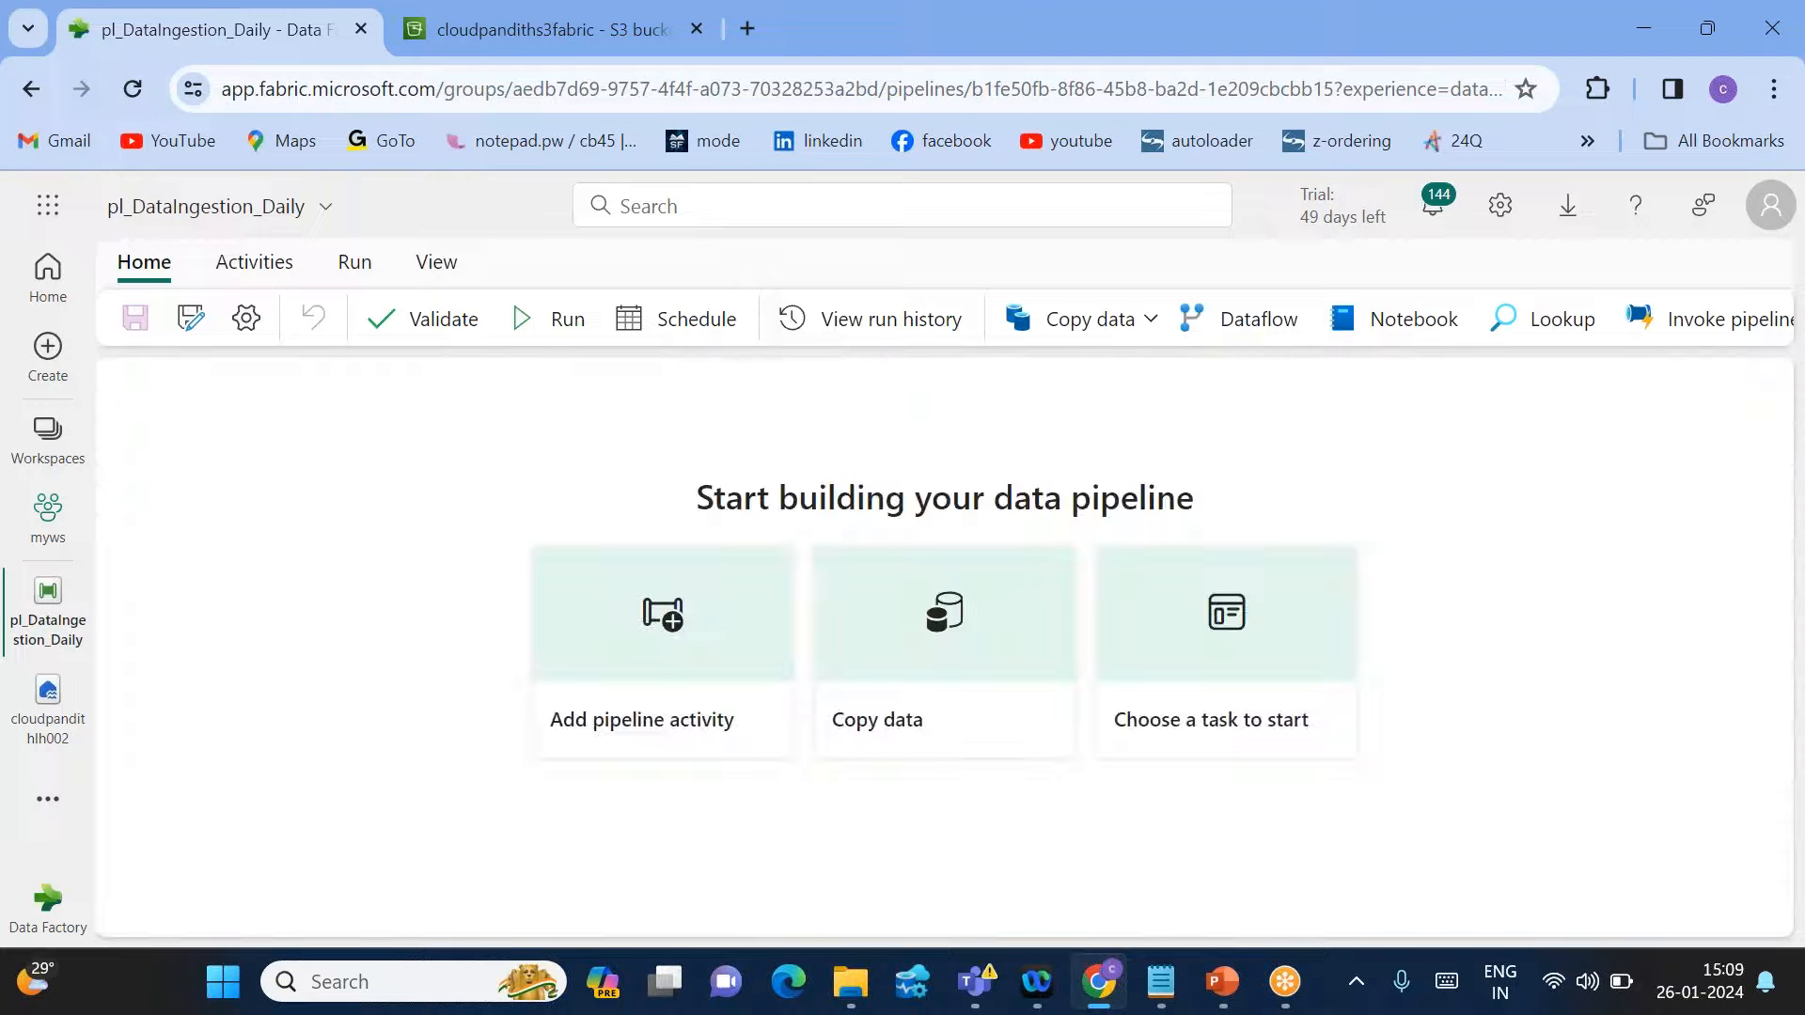
# Add a Copy data activity to the pipeline canvas and move it to the middle of the canvas.
pyautogui.click(1104, 317)
pyautogui.click(1117, 378)
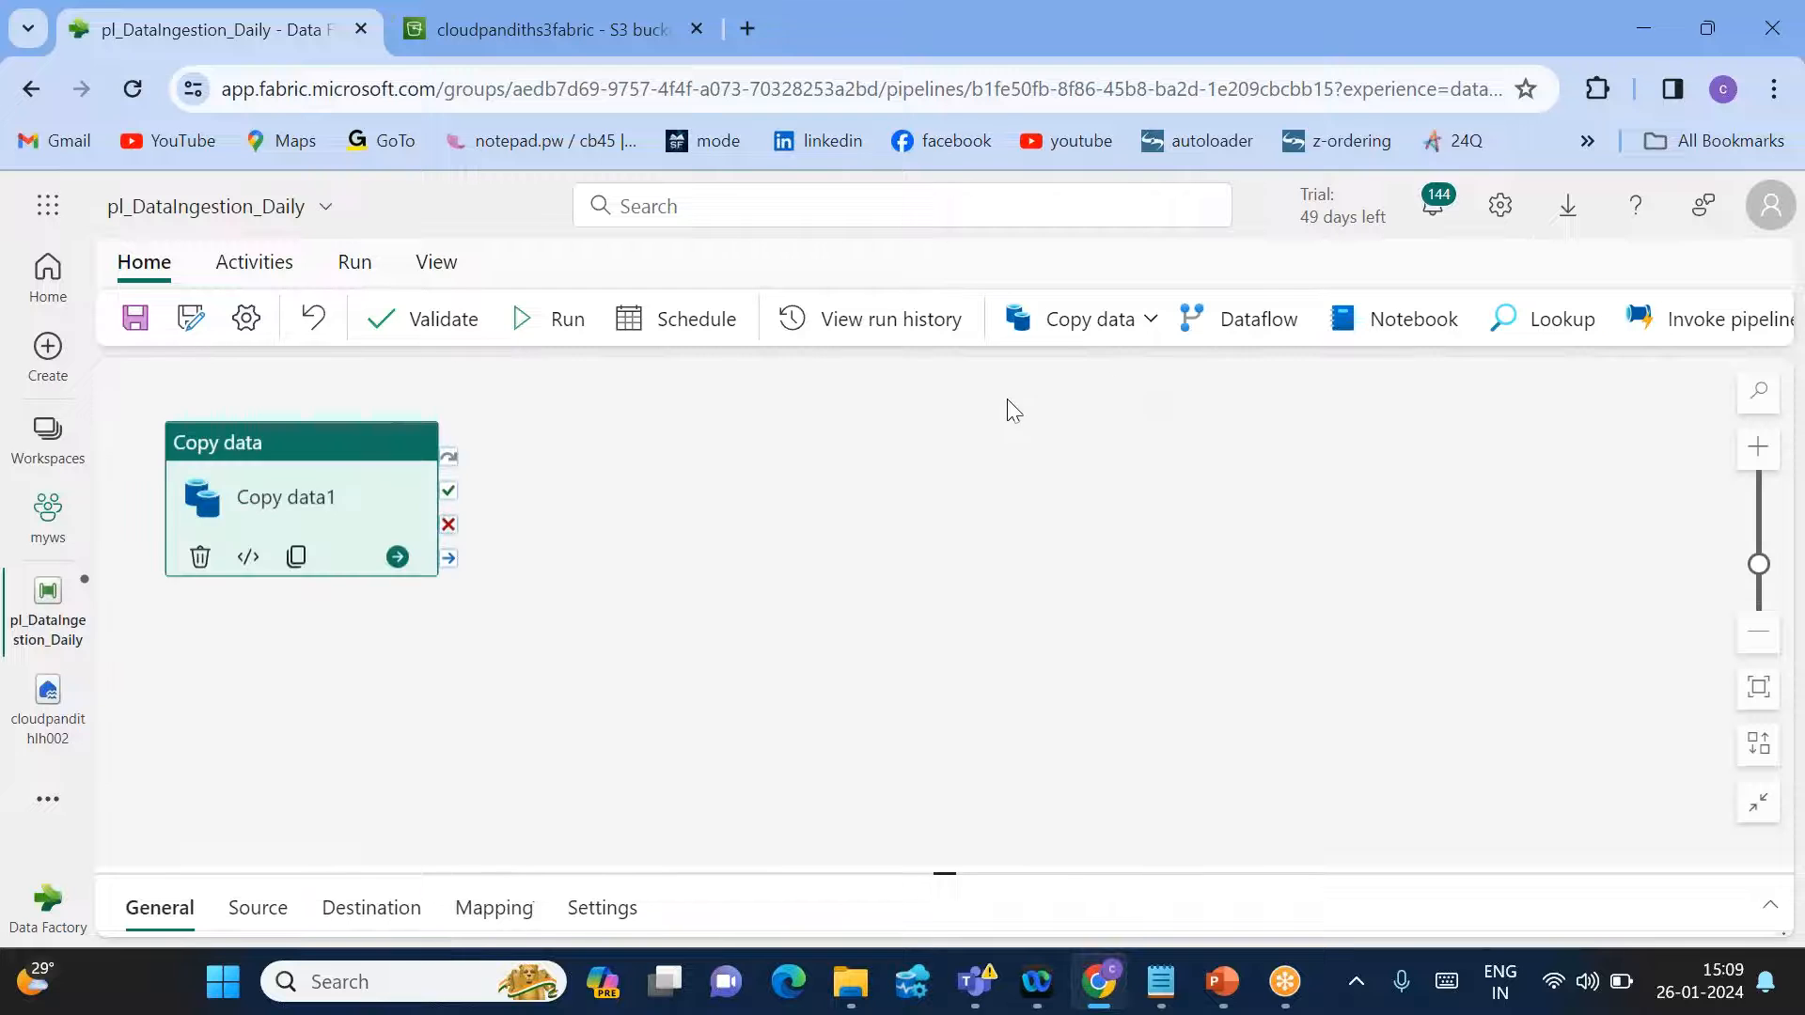
pyautogui.moveTo(303, 473); pyautogui.dragTo(863, 504)
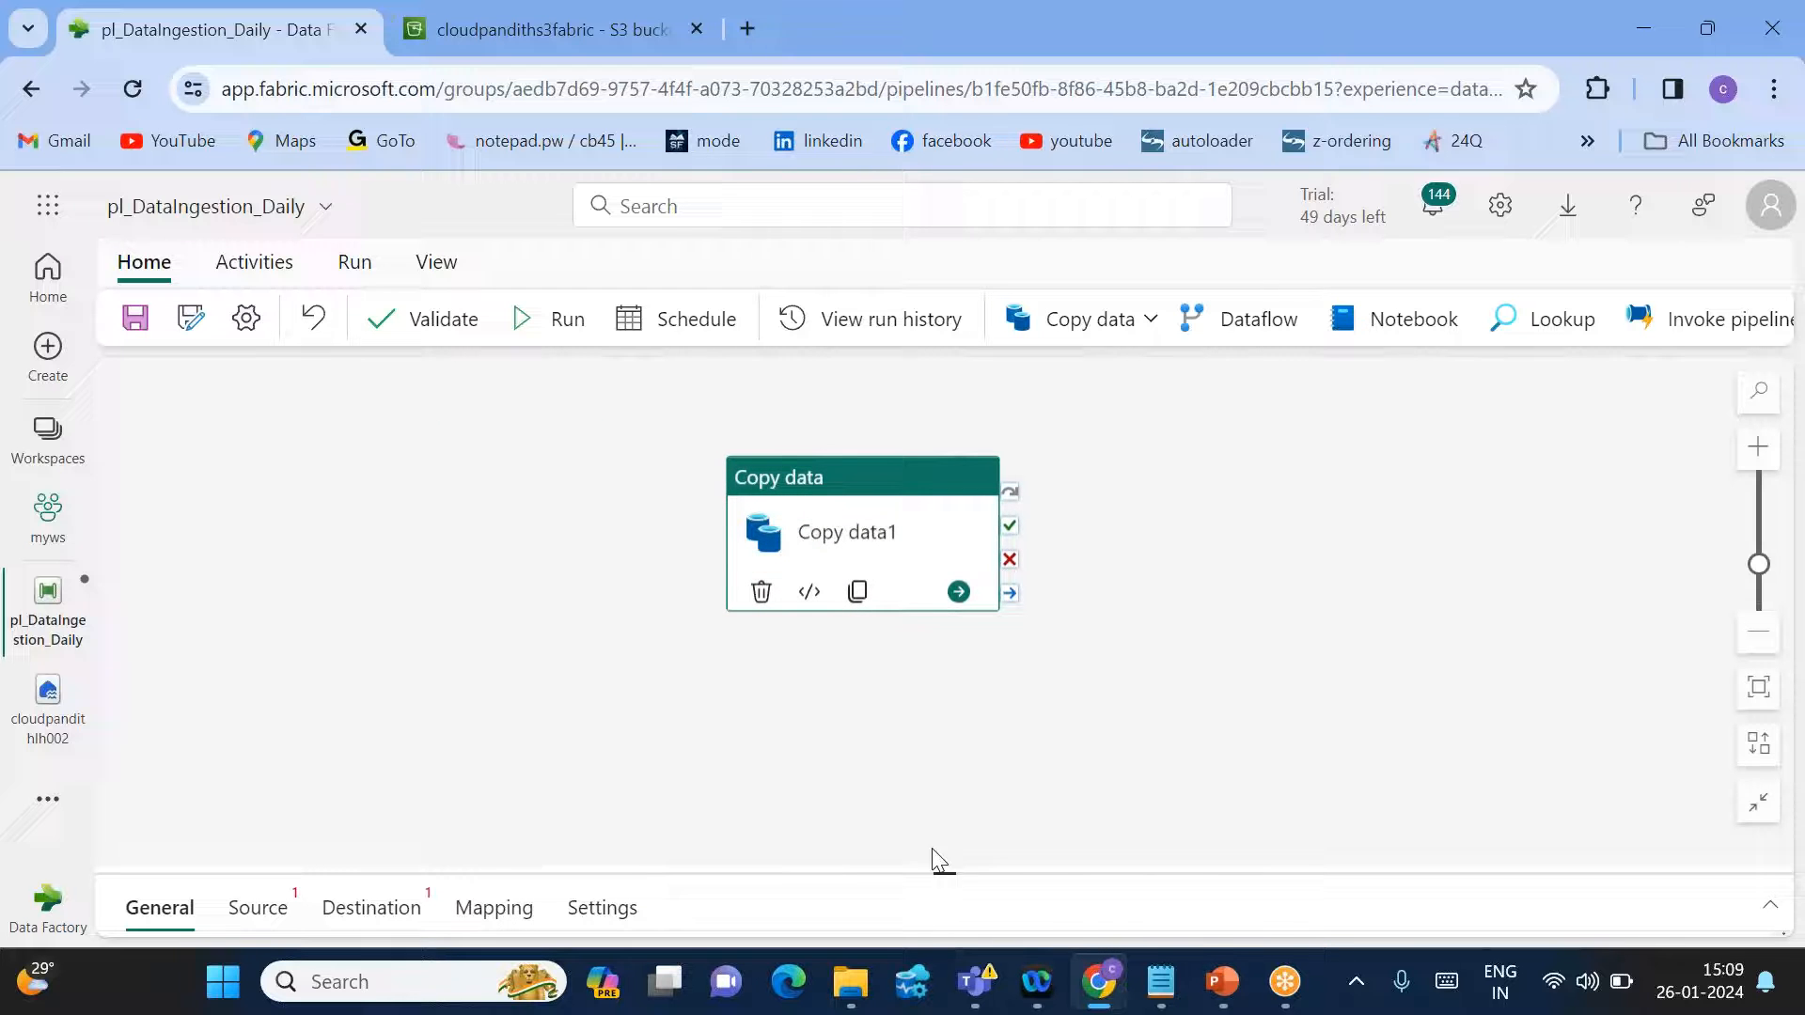
# Start a new connection for the copy activity's external source and choose Amazon S3 as the connection type.
pyautogui.moveTo(943, 875); pyautogui.dragTo(944, 691)
pyautogui.click(255, 726)
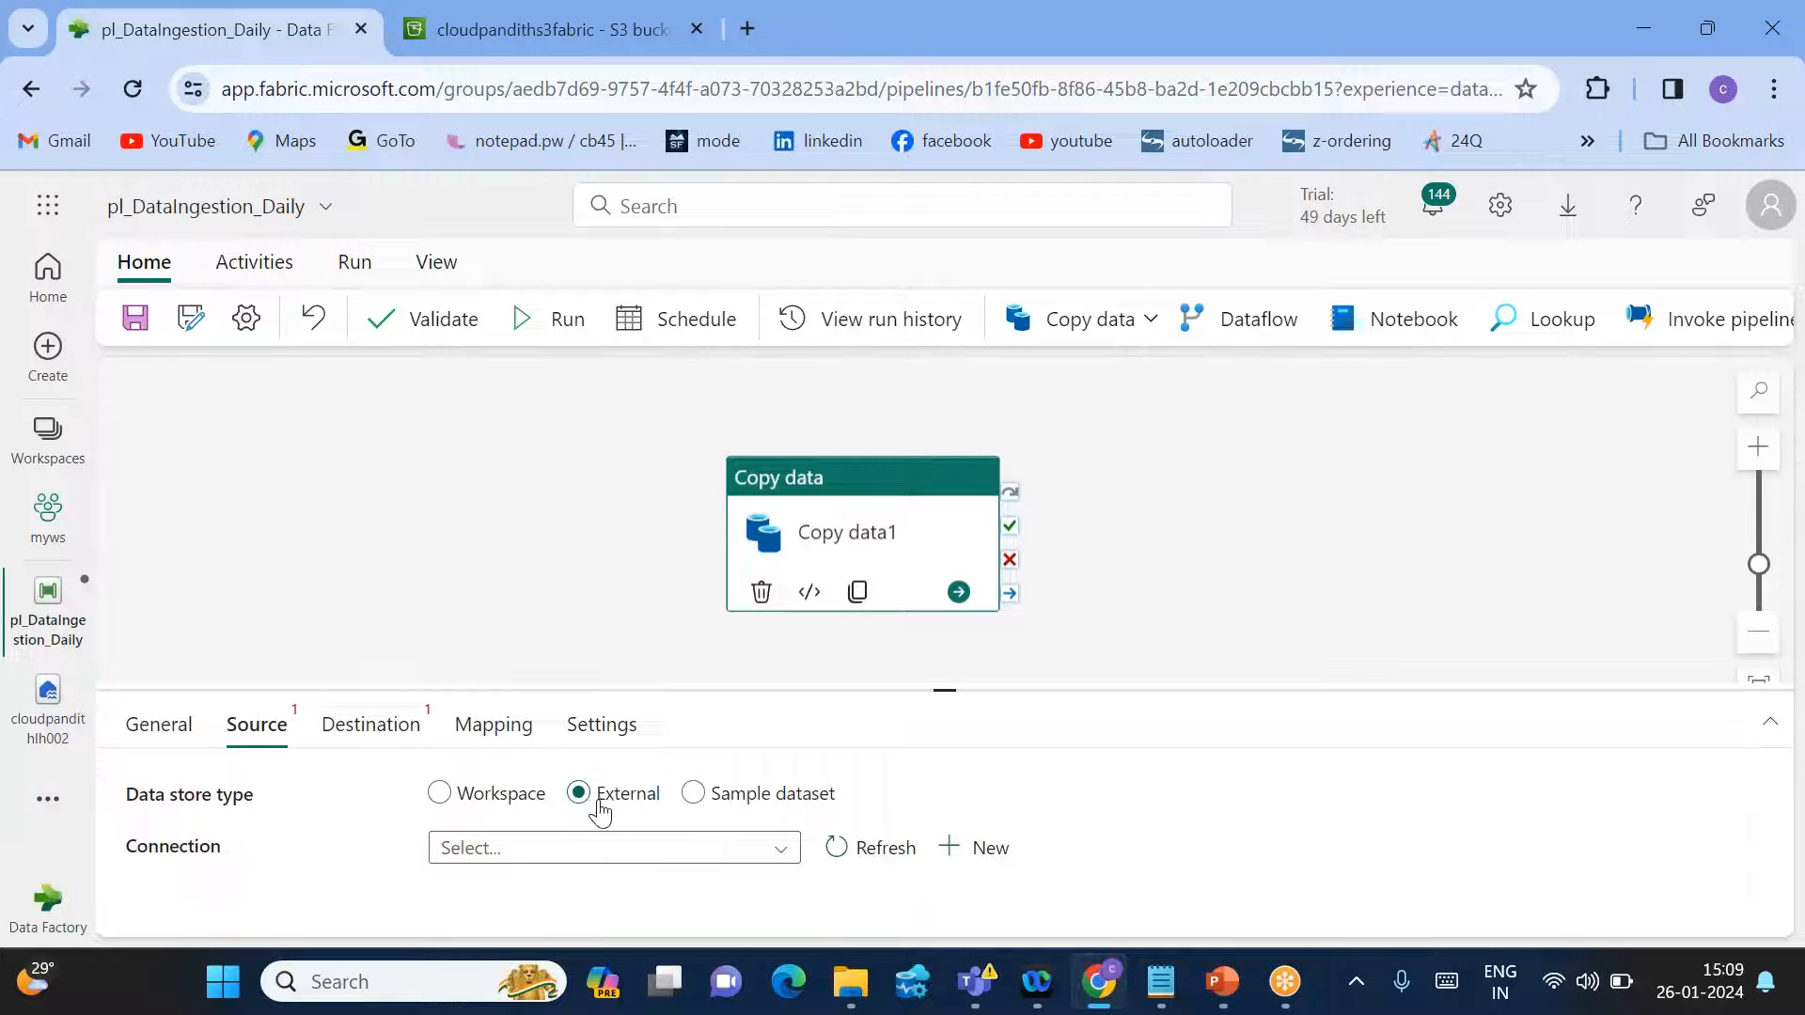
pyautogui.click(979, 850)
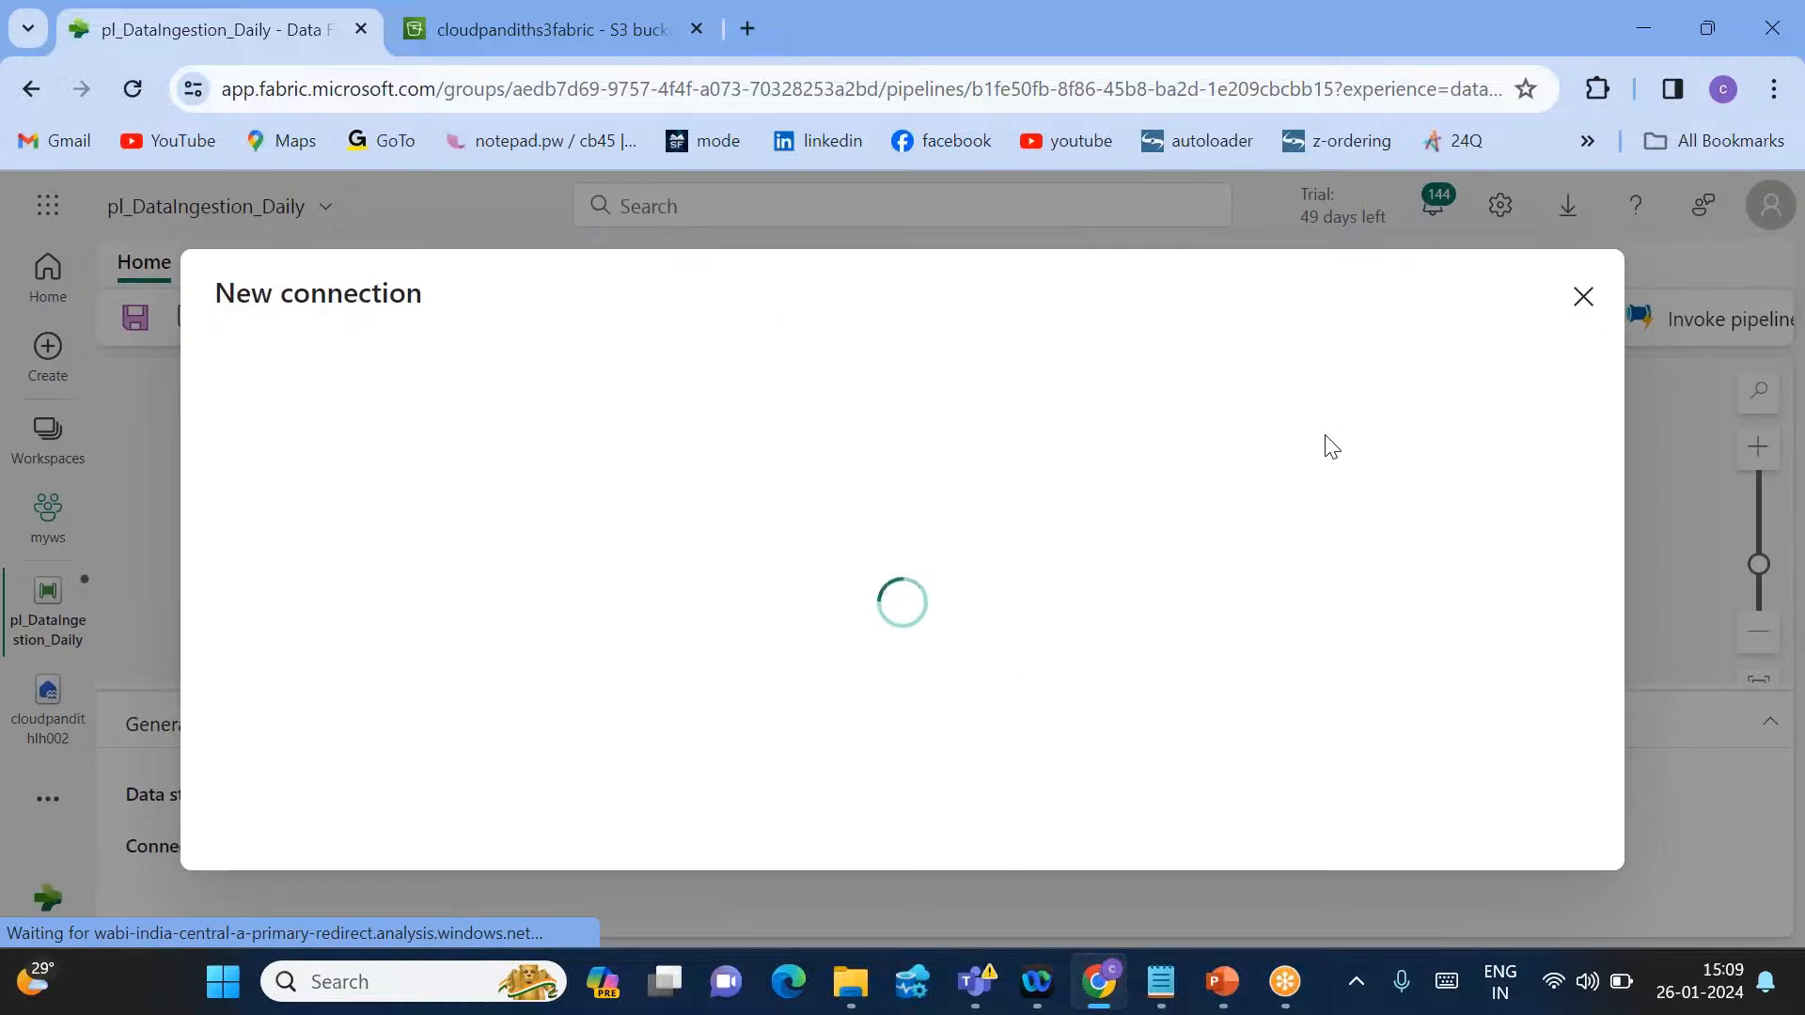
pyautogui.click(1360, 384)
pyautogui.write('s3')
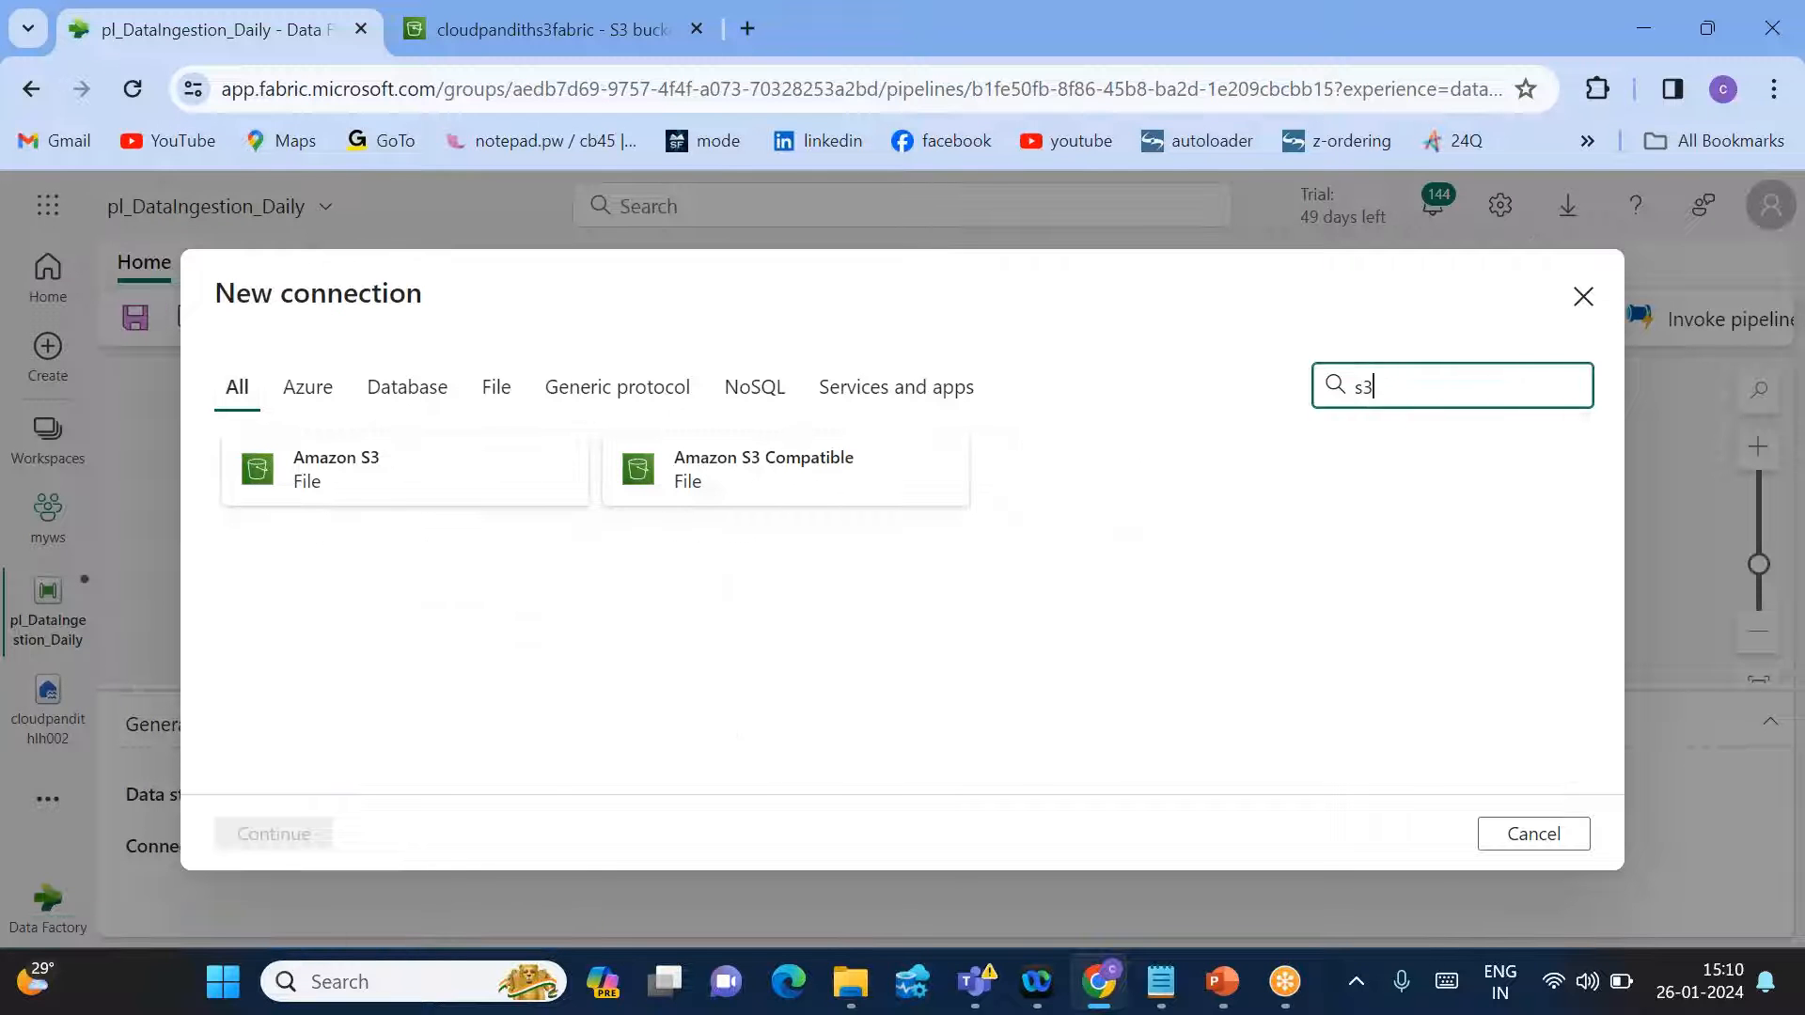
pyautogui.doubleClick(374, 479)
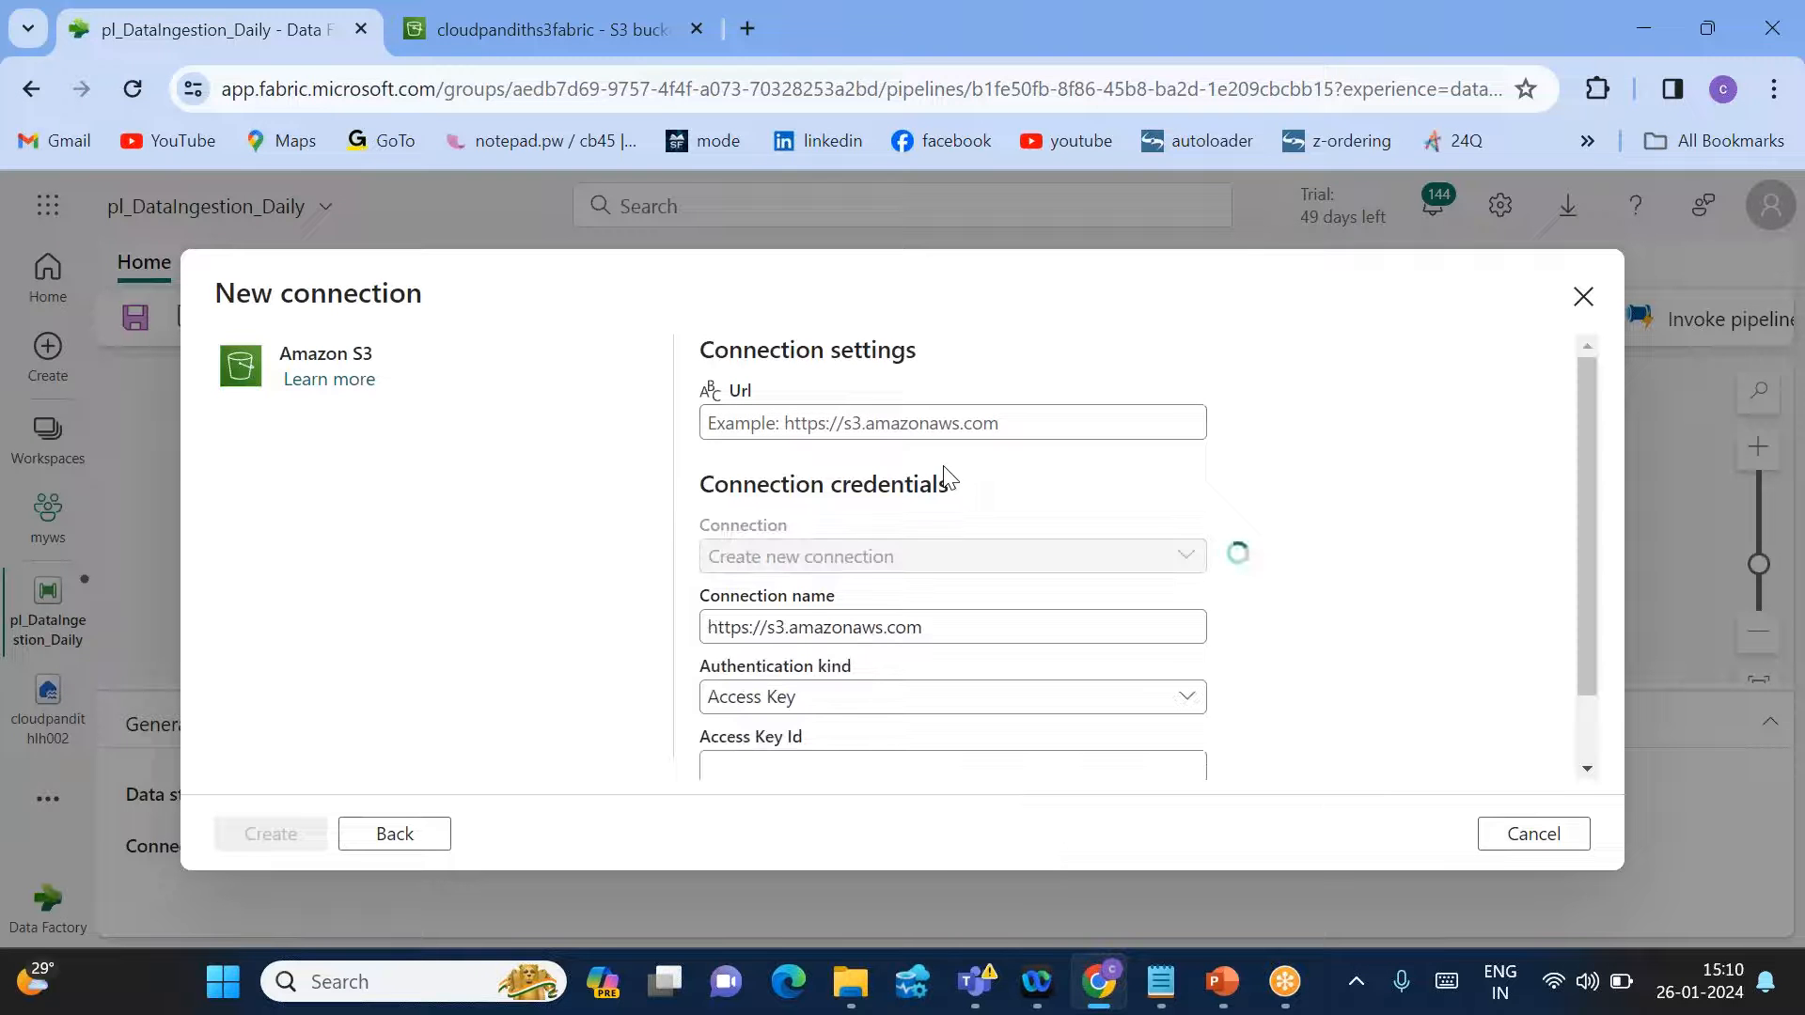
pyautogui.click(757, 420)
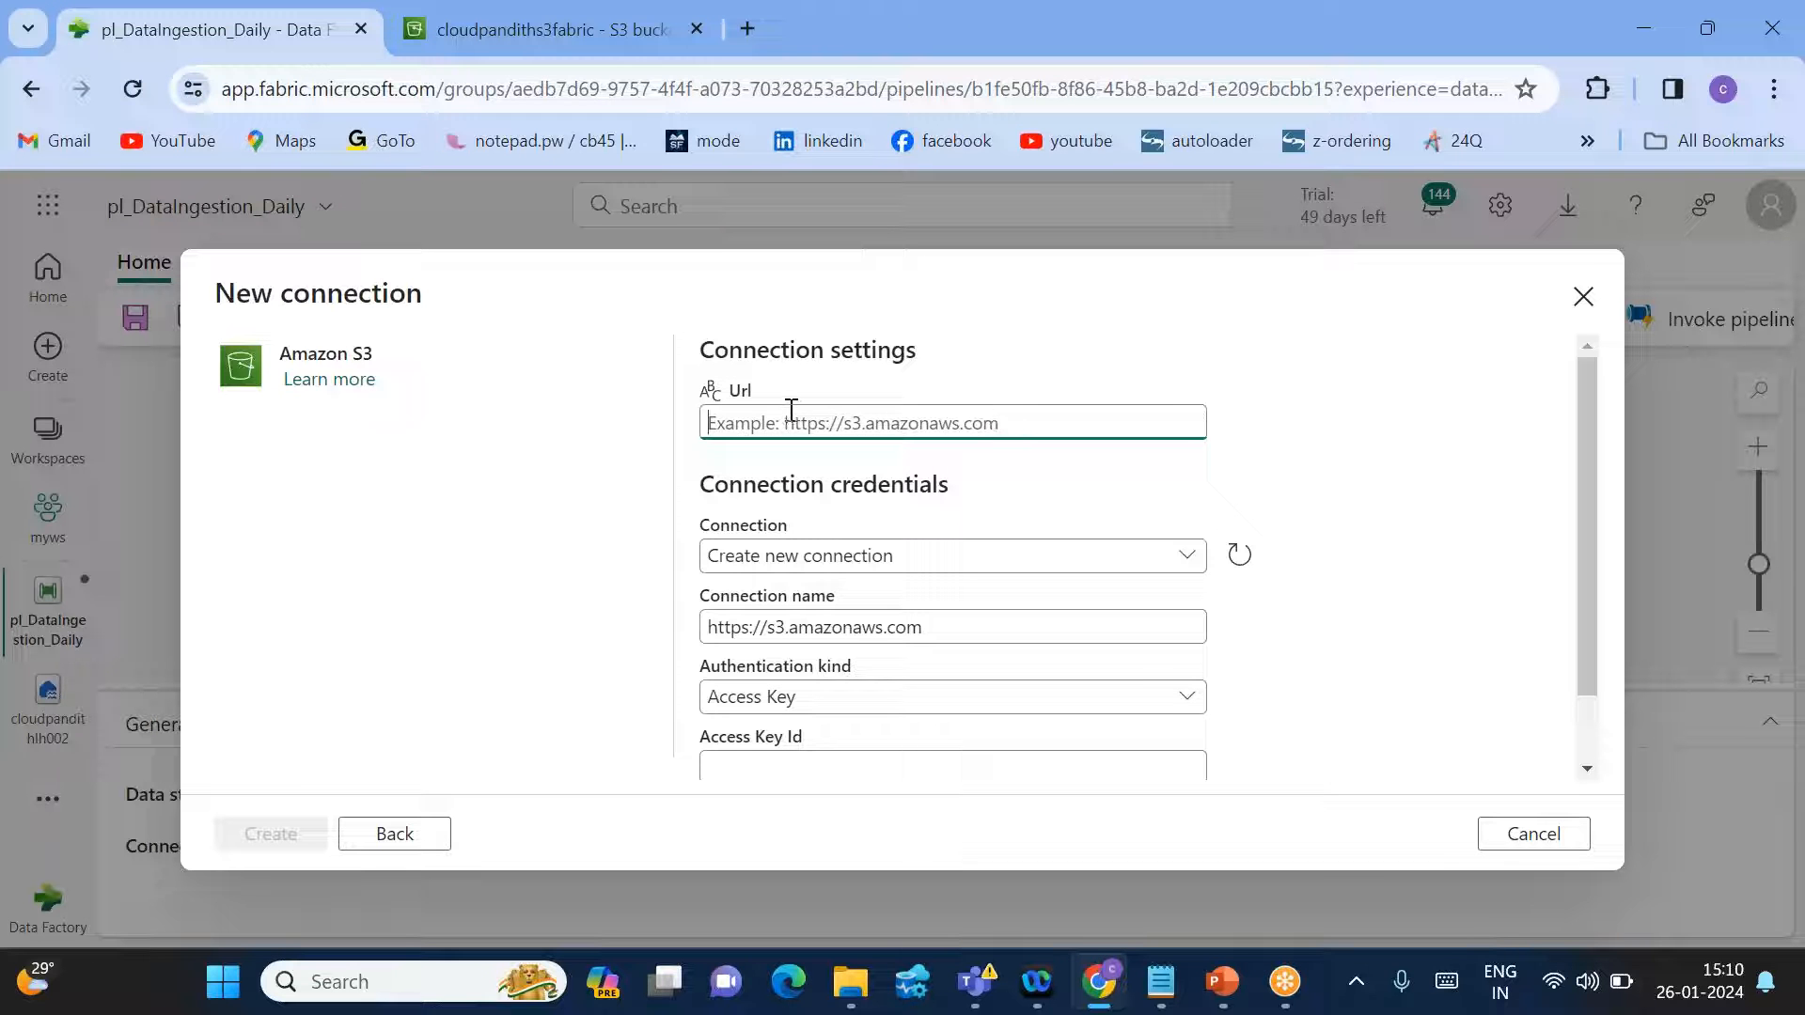
pyautogui.write('https')
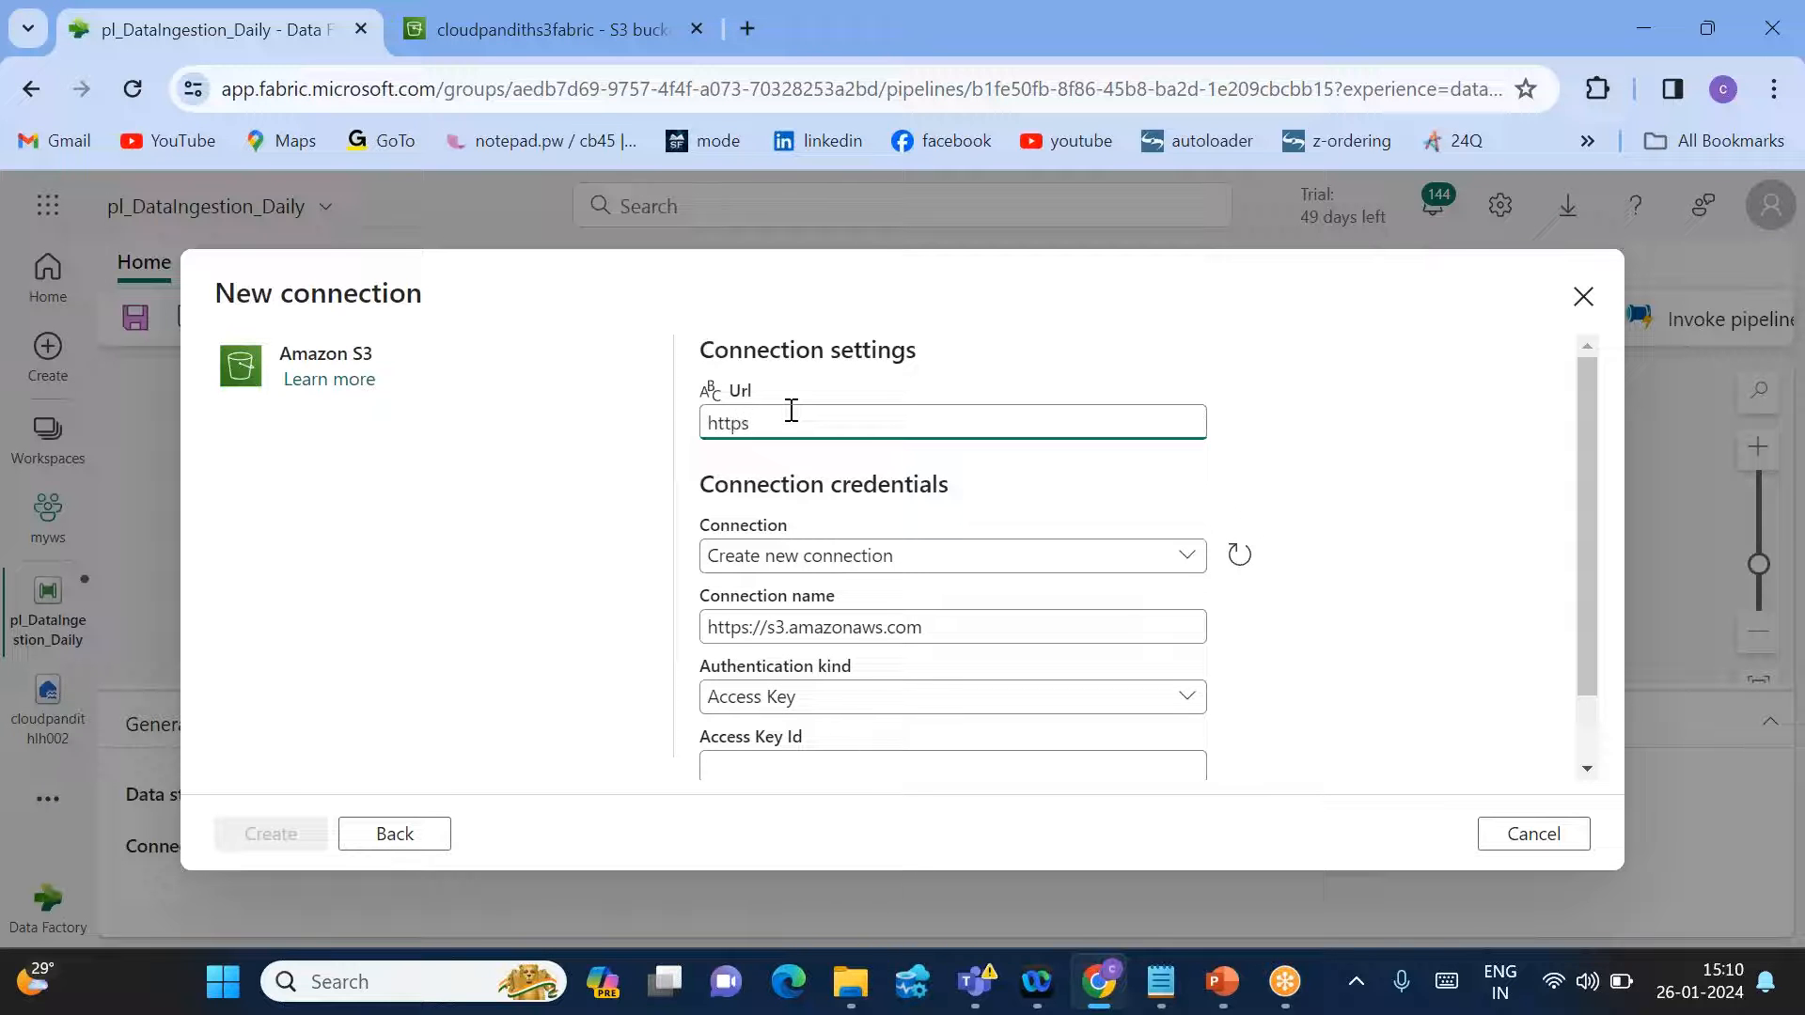
pyautogui.write('://')
pyautogui.hotkey('ctrl', 'a')
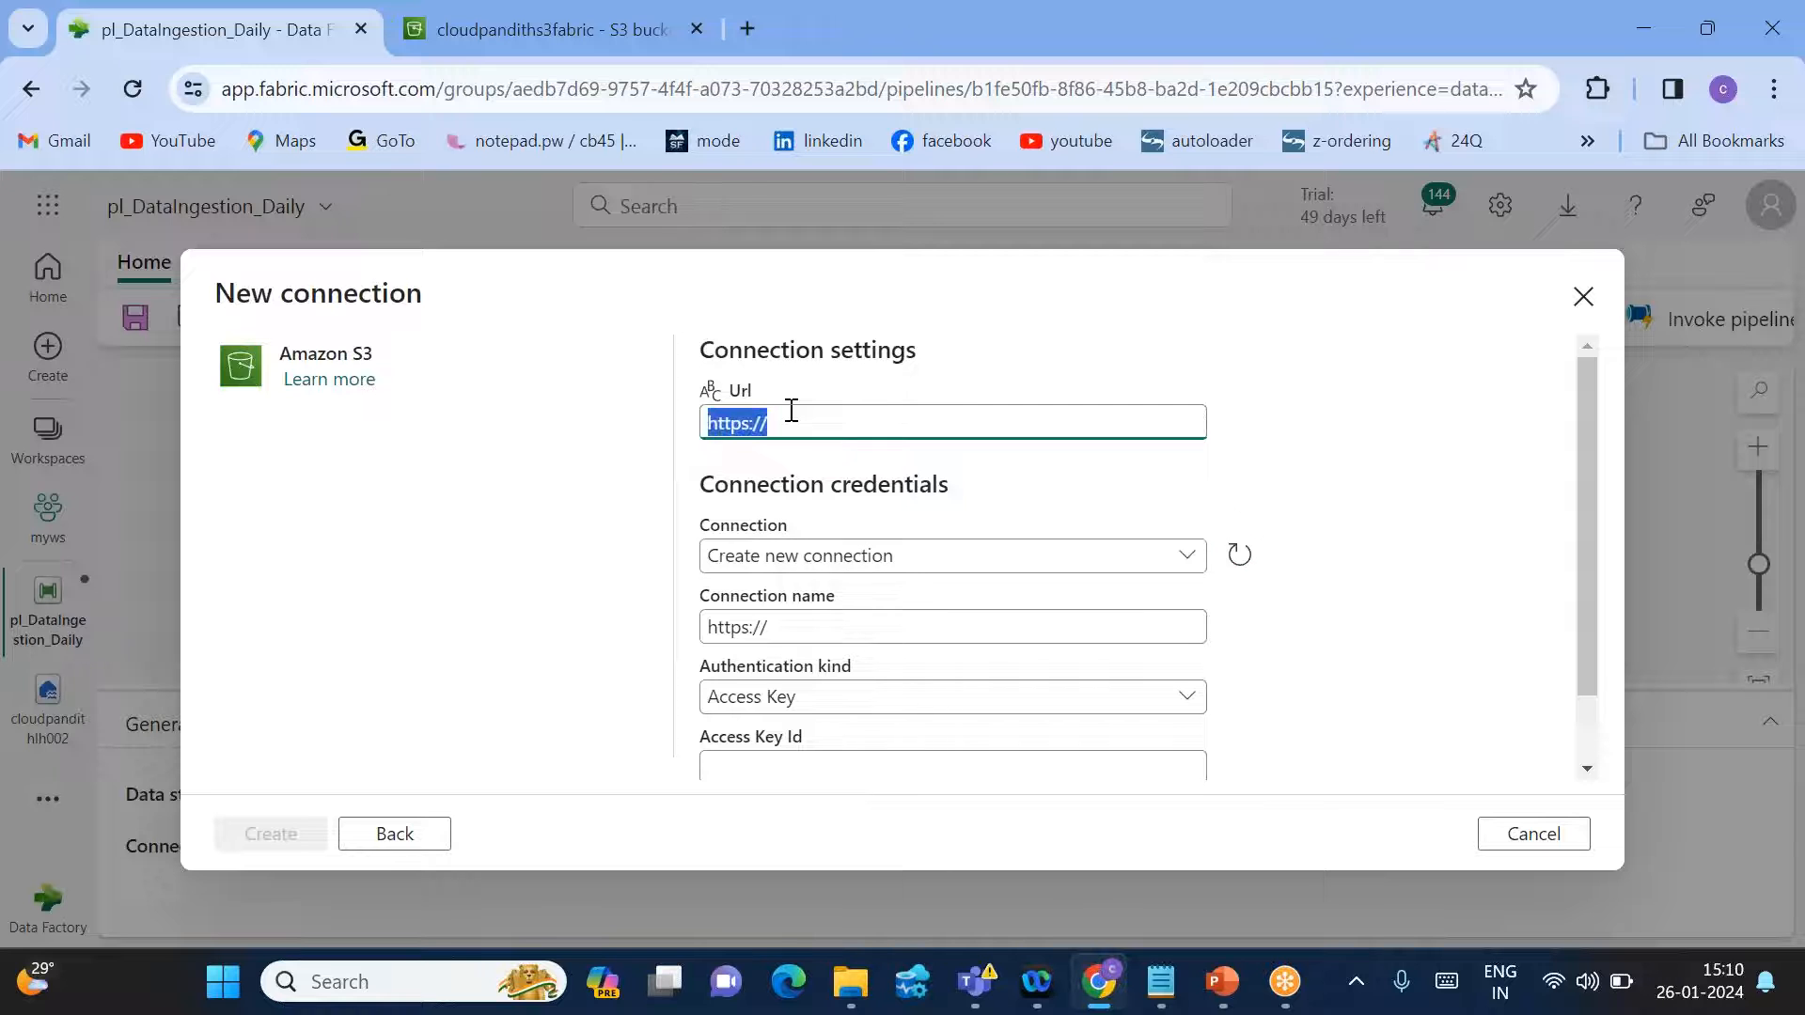
pyautogui.press('BackSpace')
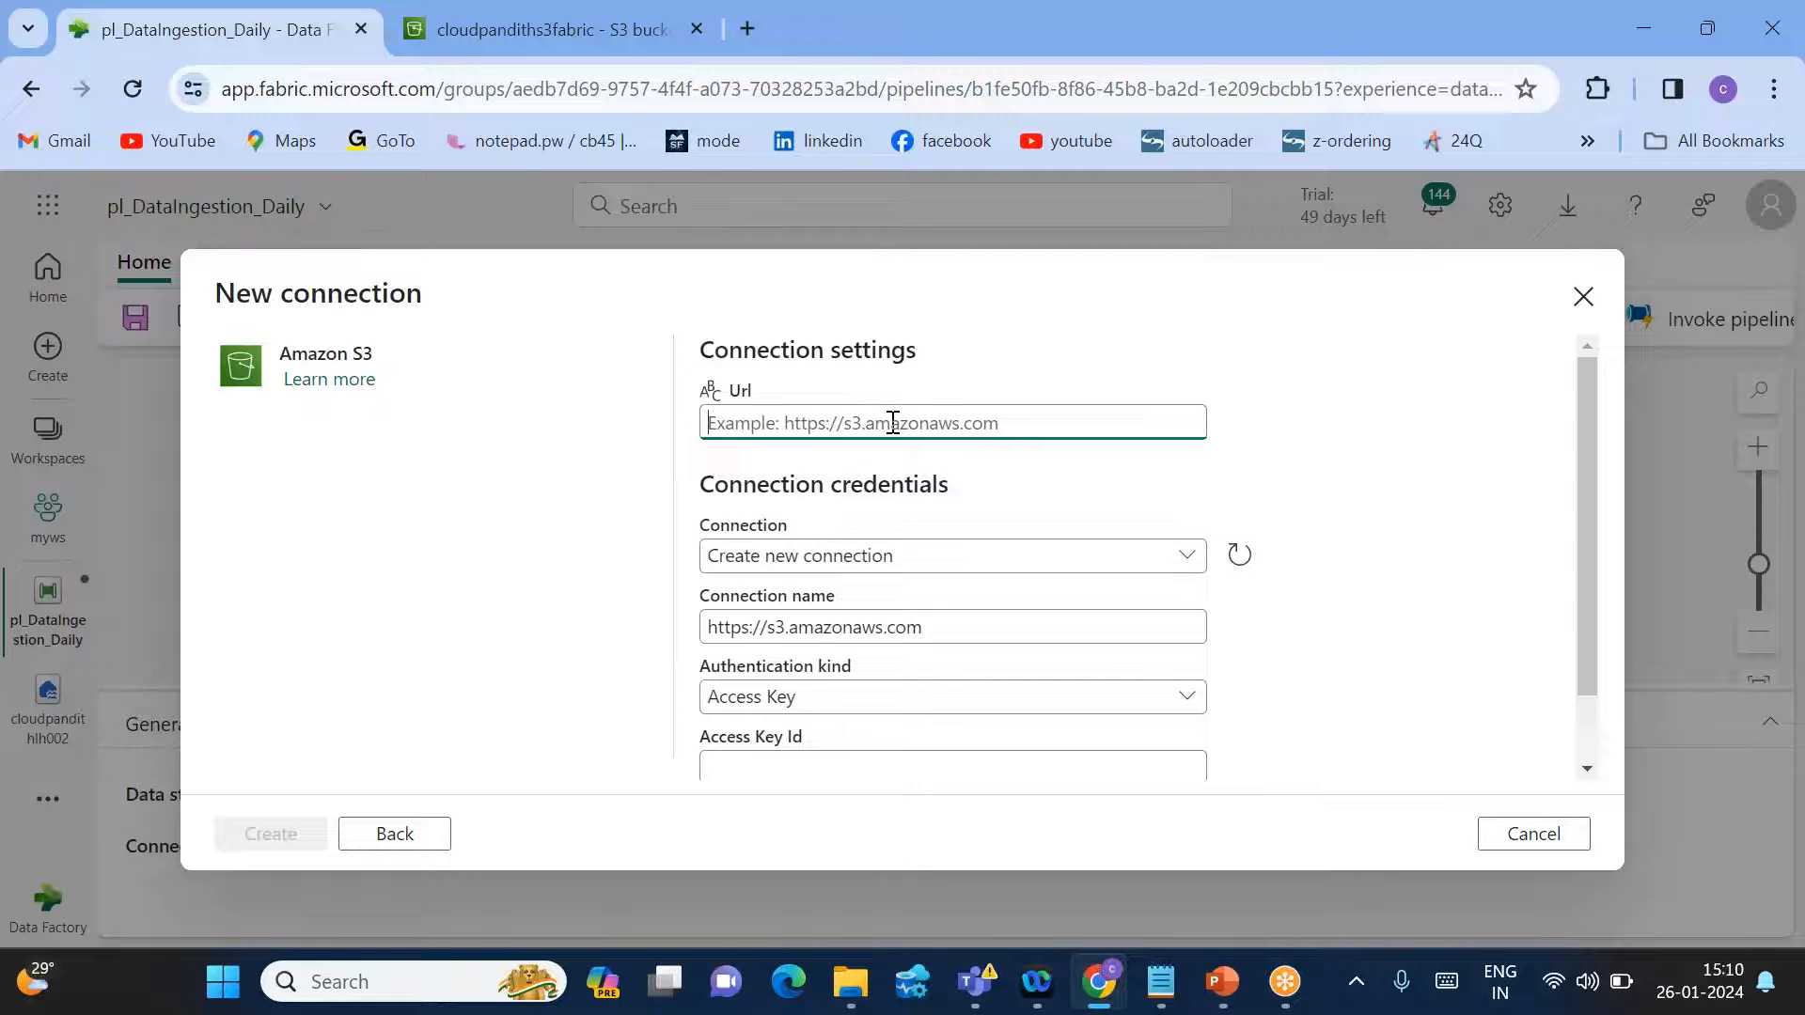
pyautogui.hotkey('ctrl', 'z')
pyautogui.write('s2')
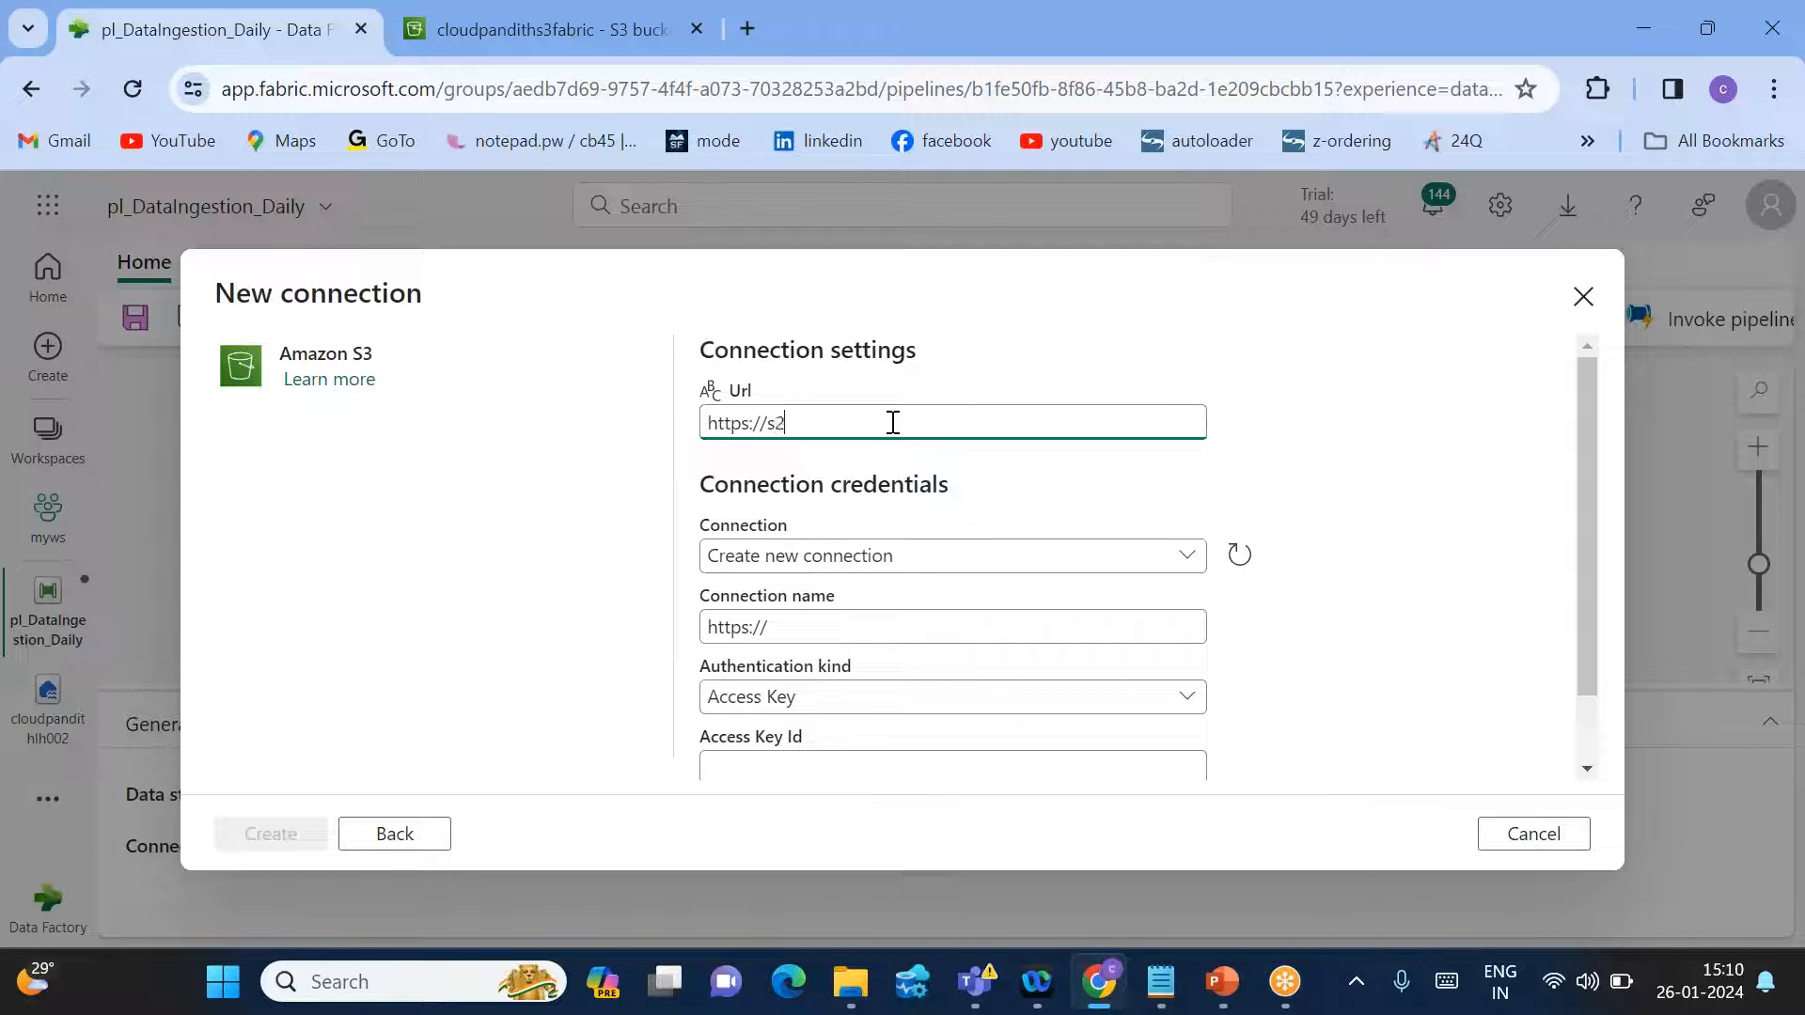
pyautogui.press('BackSpace')
pyautogui.write('3.')
pyautogui.hotkey('ctrl', 'a')
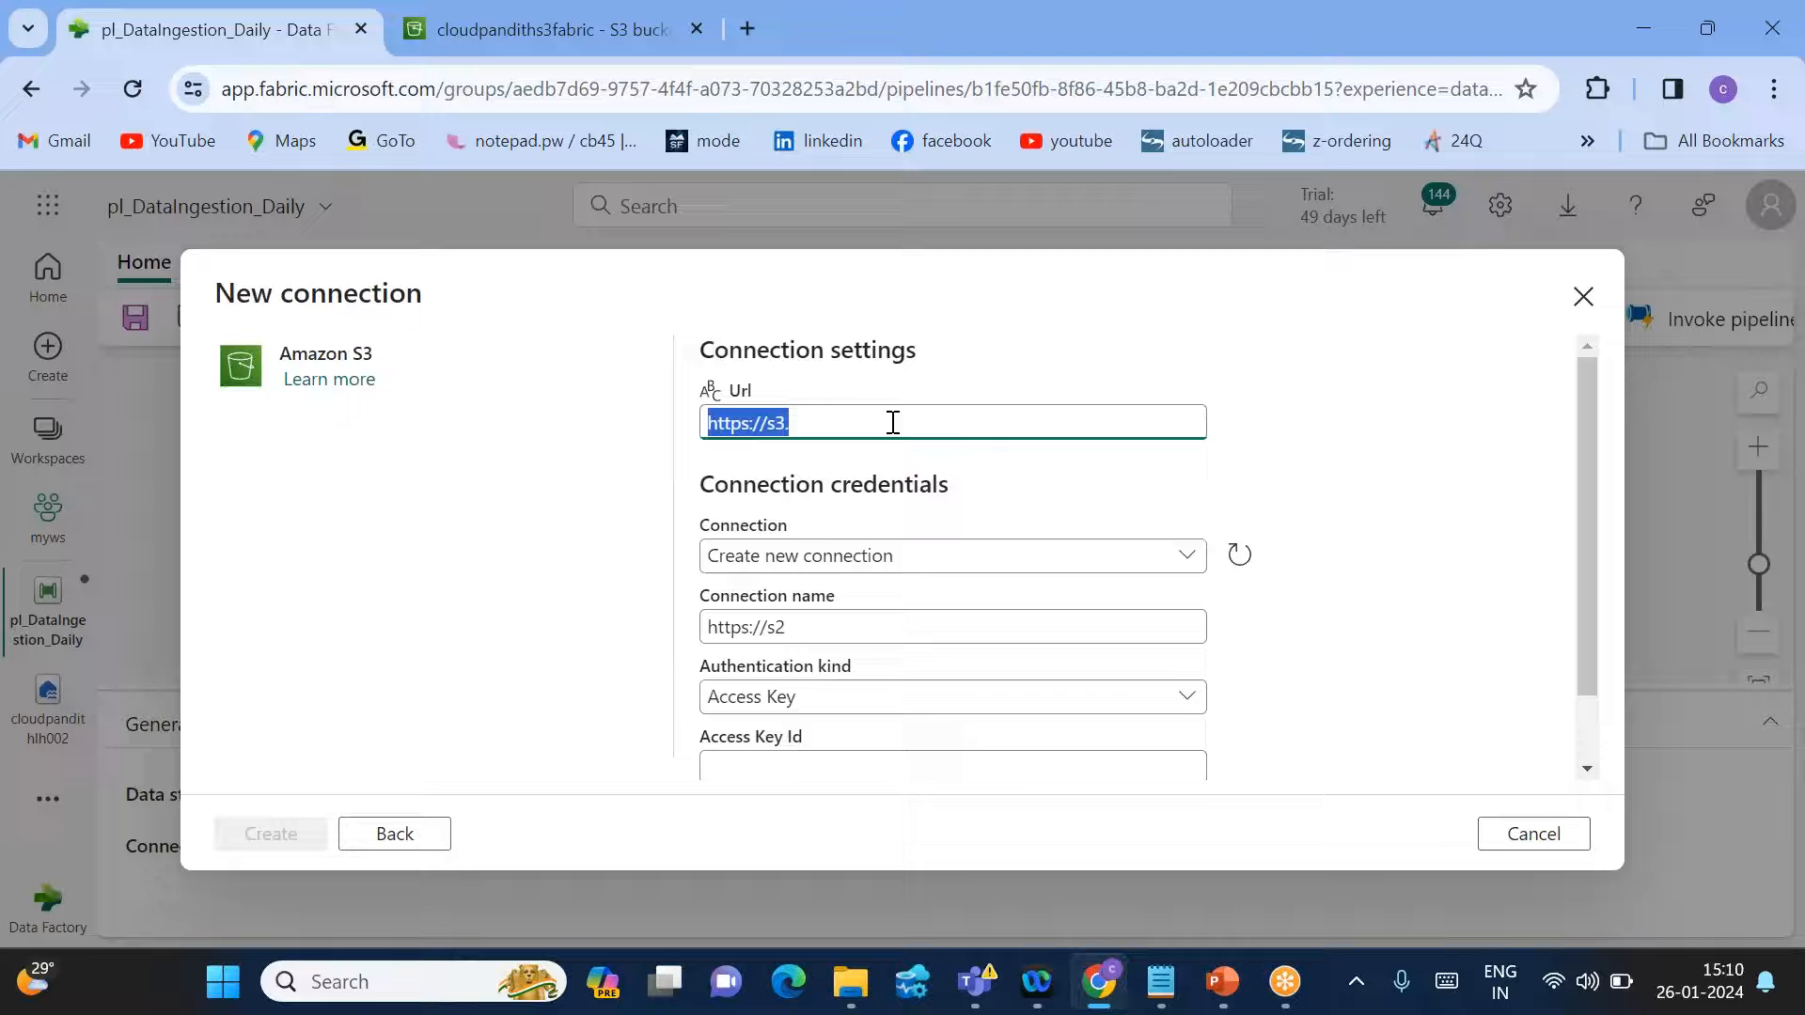
pyautogui.press('BackSpace')
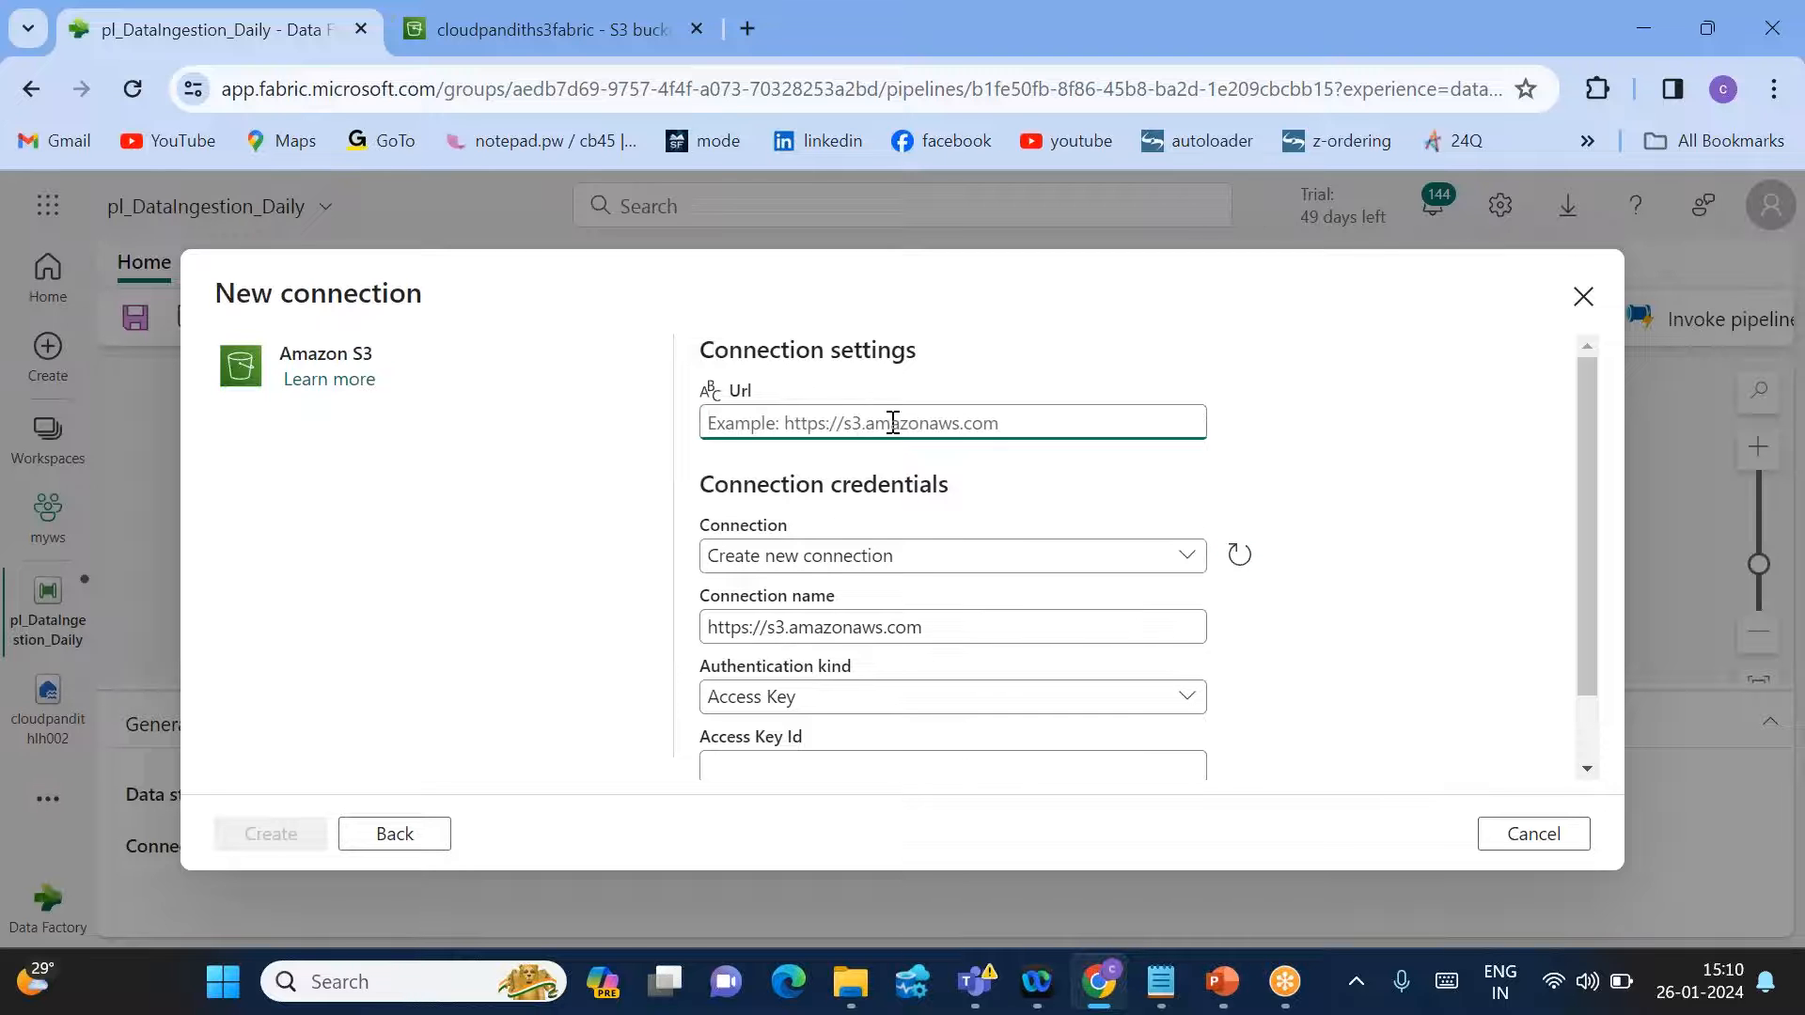
pyautogui.hotkey('ctrl', 'z')
pyautogui.write('amazonaws.com')
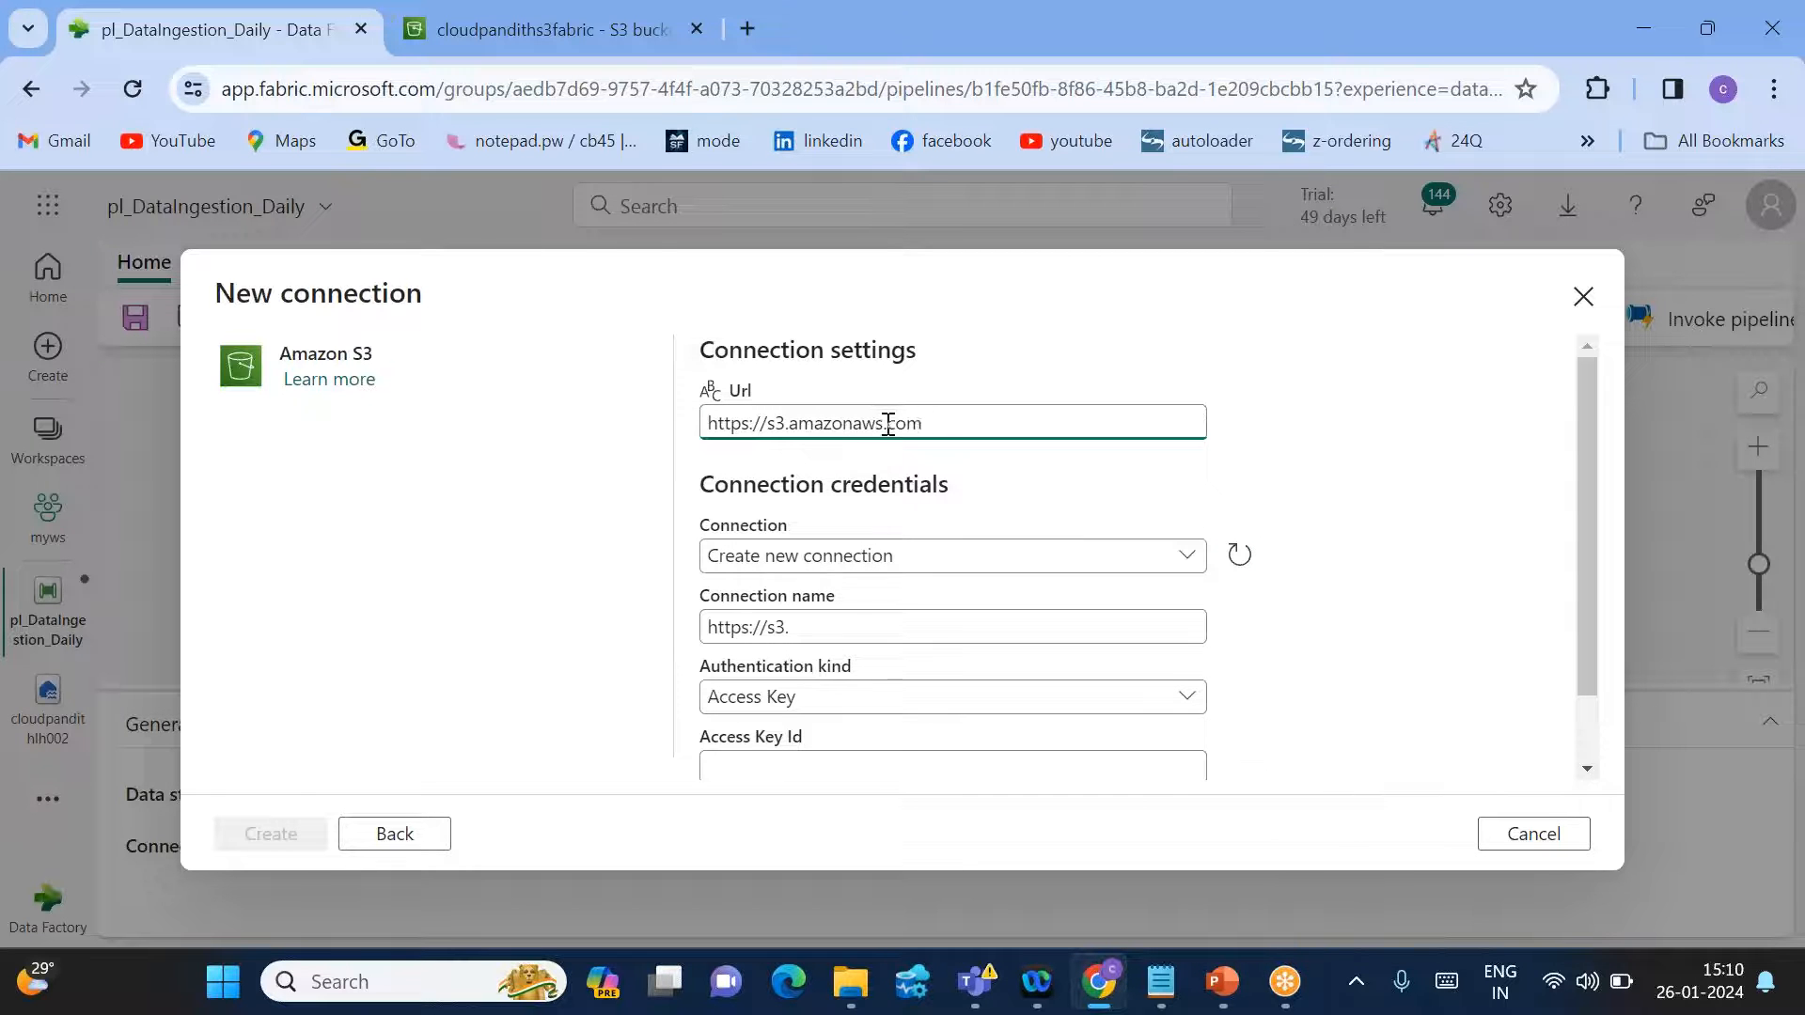
# Name the new Amazon S3 connection ls_s3.
pyautogui.scroll(-1, 987, 442)
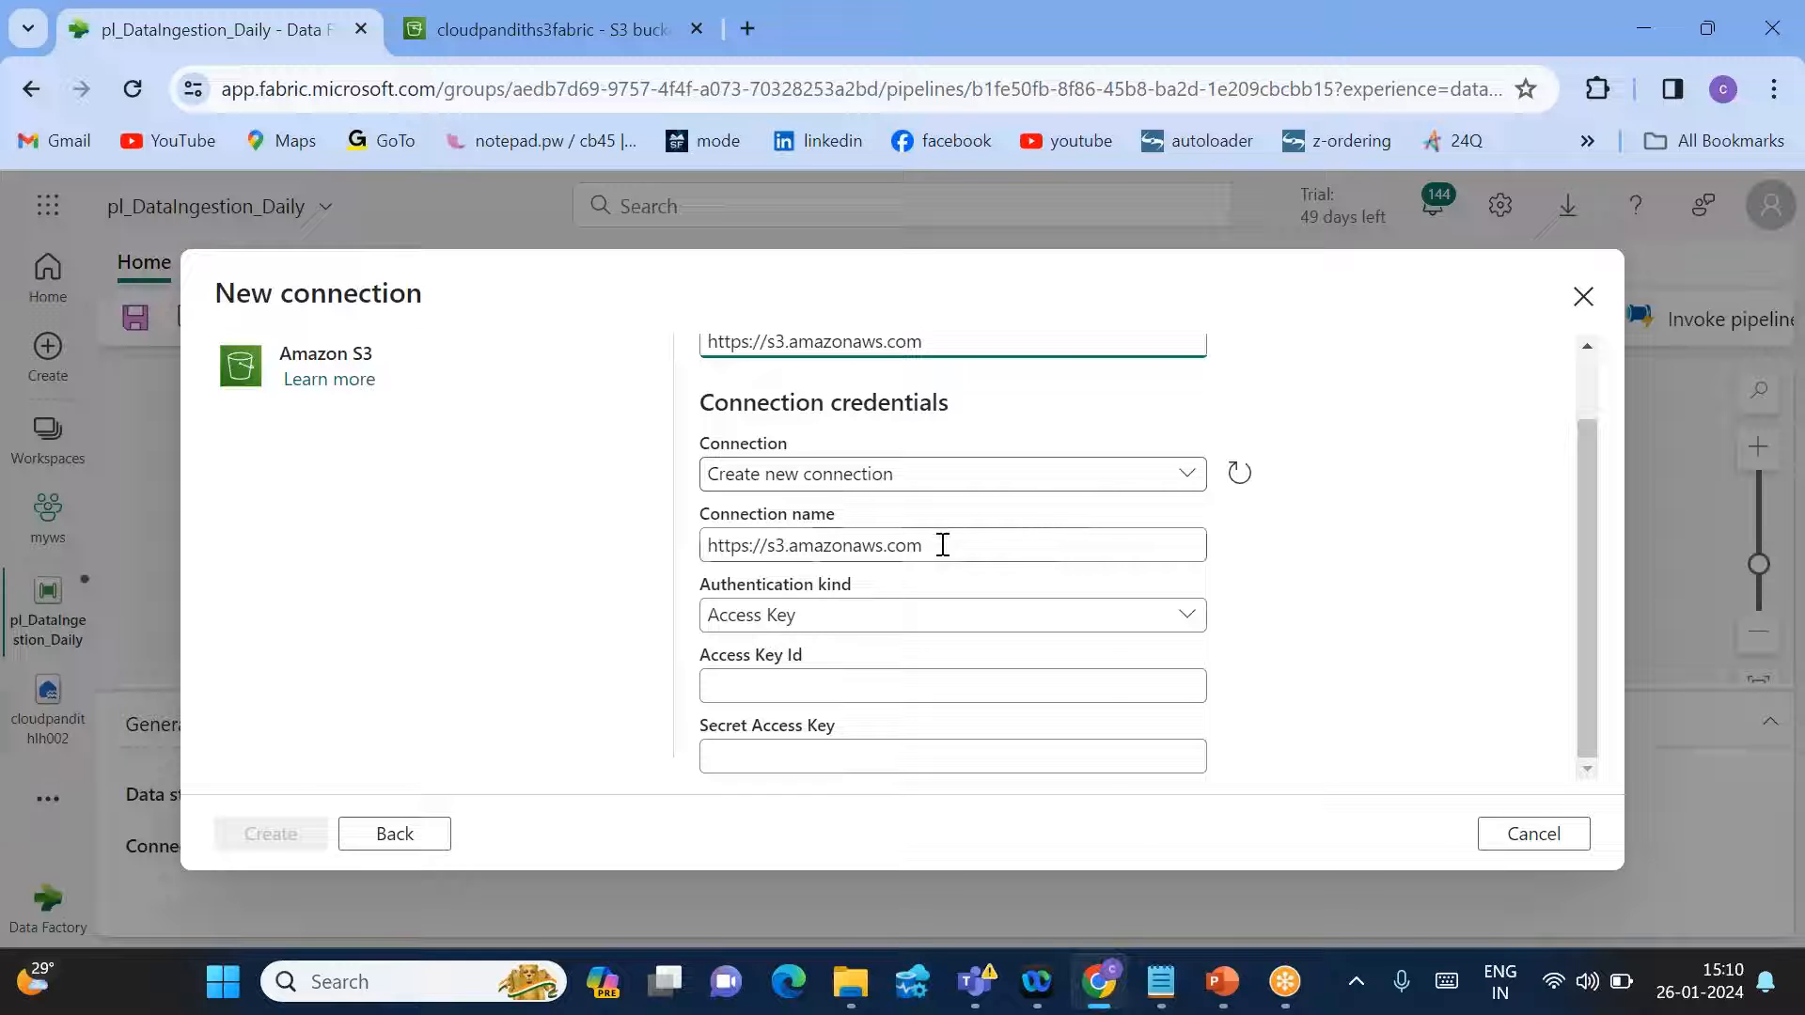
pyautogui.moveTo(928, 545); pyautogui.dragTo(620, 562)
pyautogui.write('ls_s3')
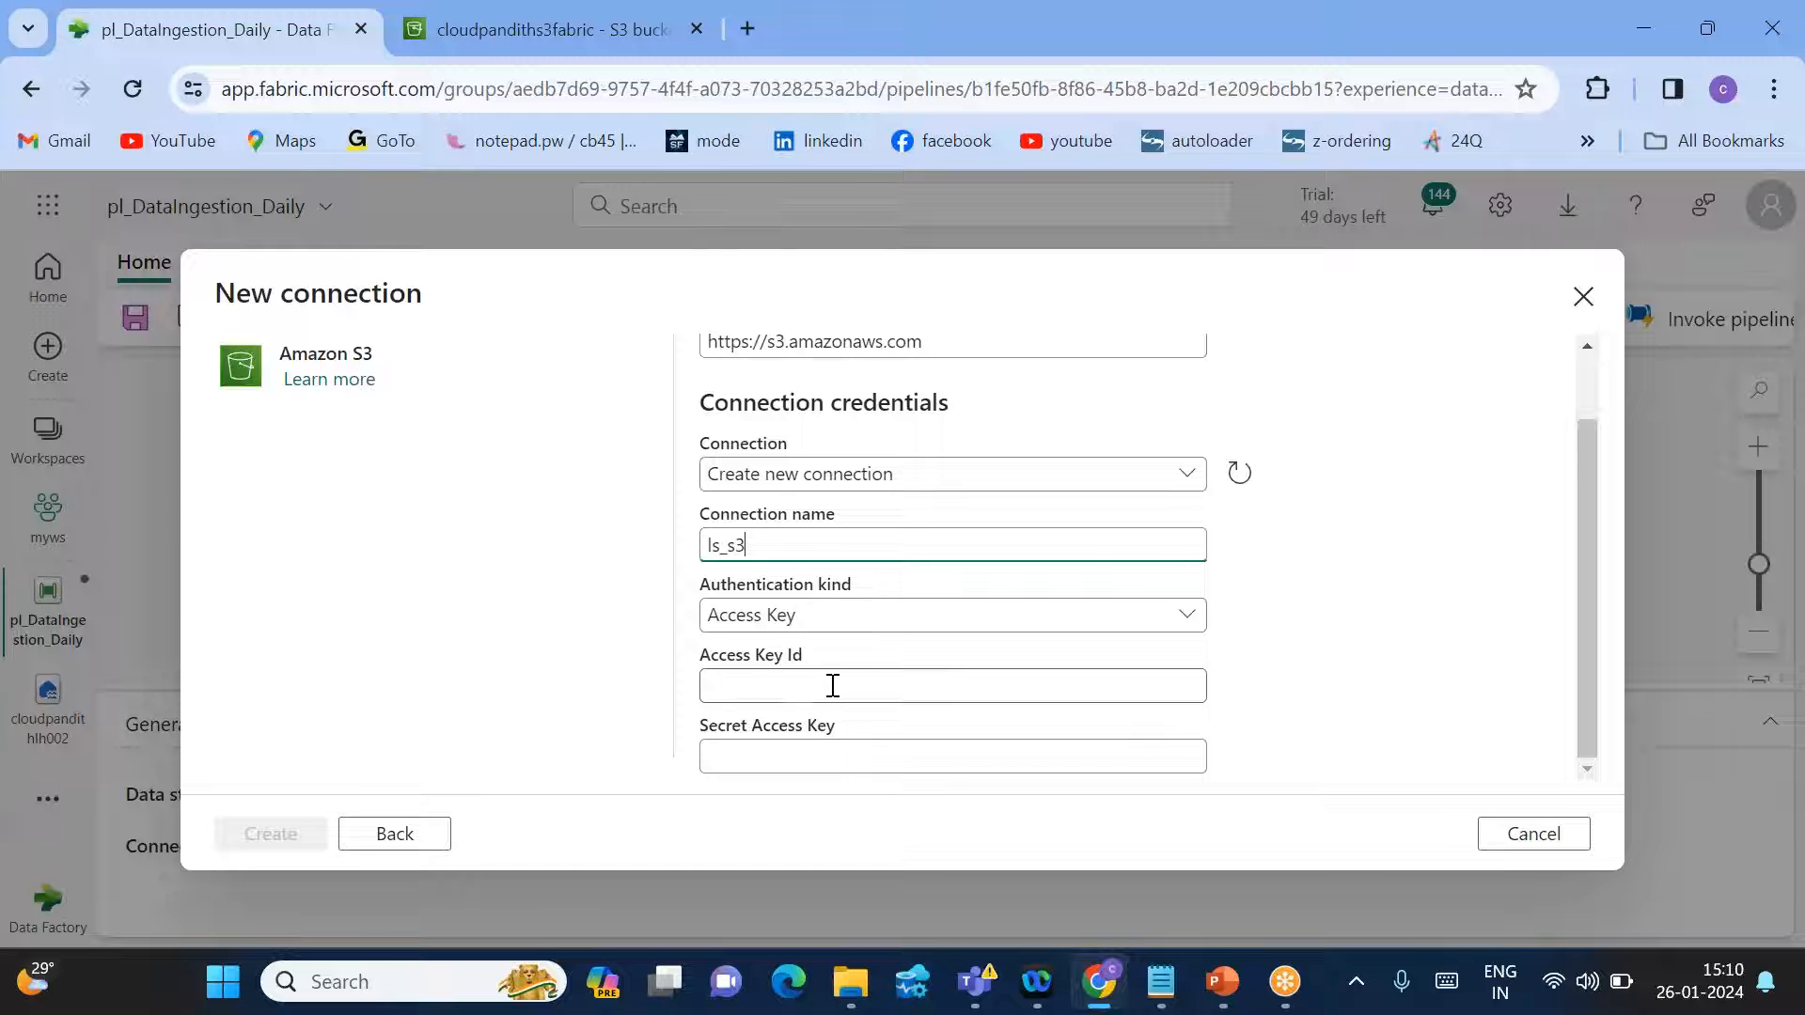
# Switch to the AWS console and open the access keys section of the account's security credentials.
pyautogui.click(463, 31)
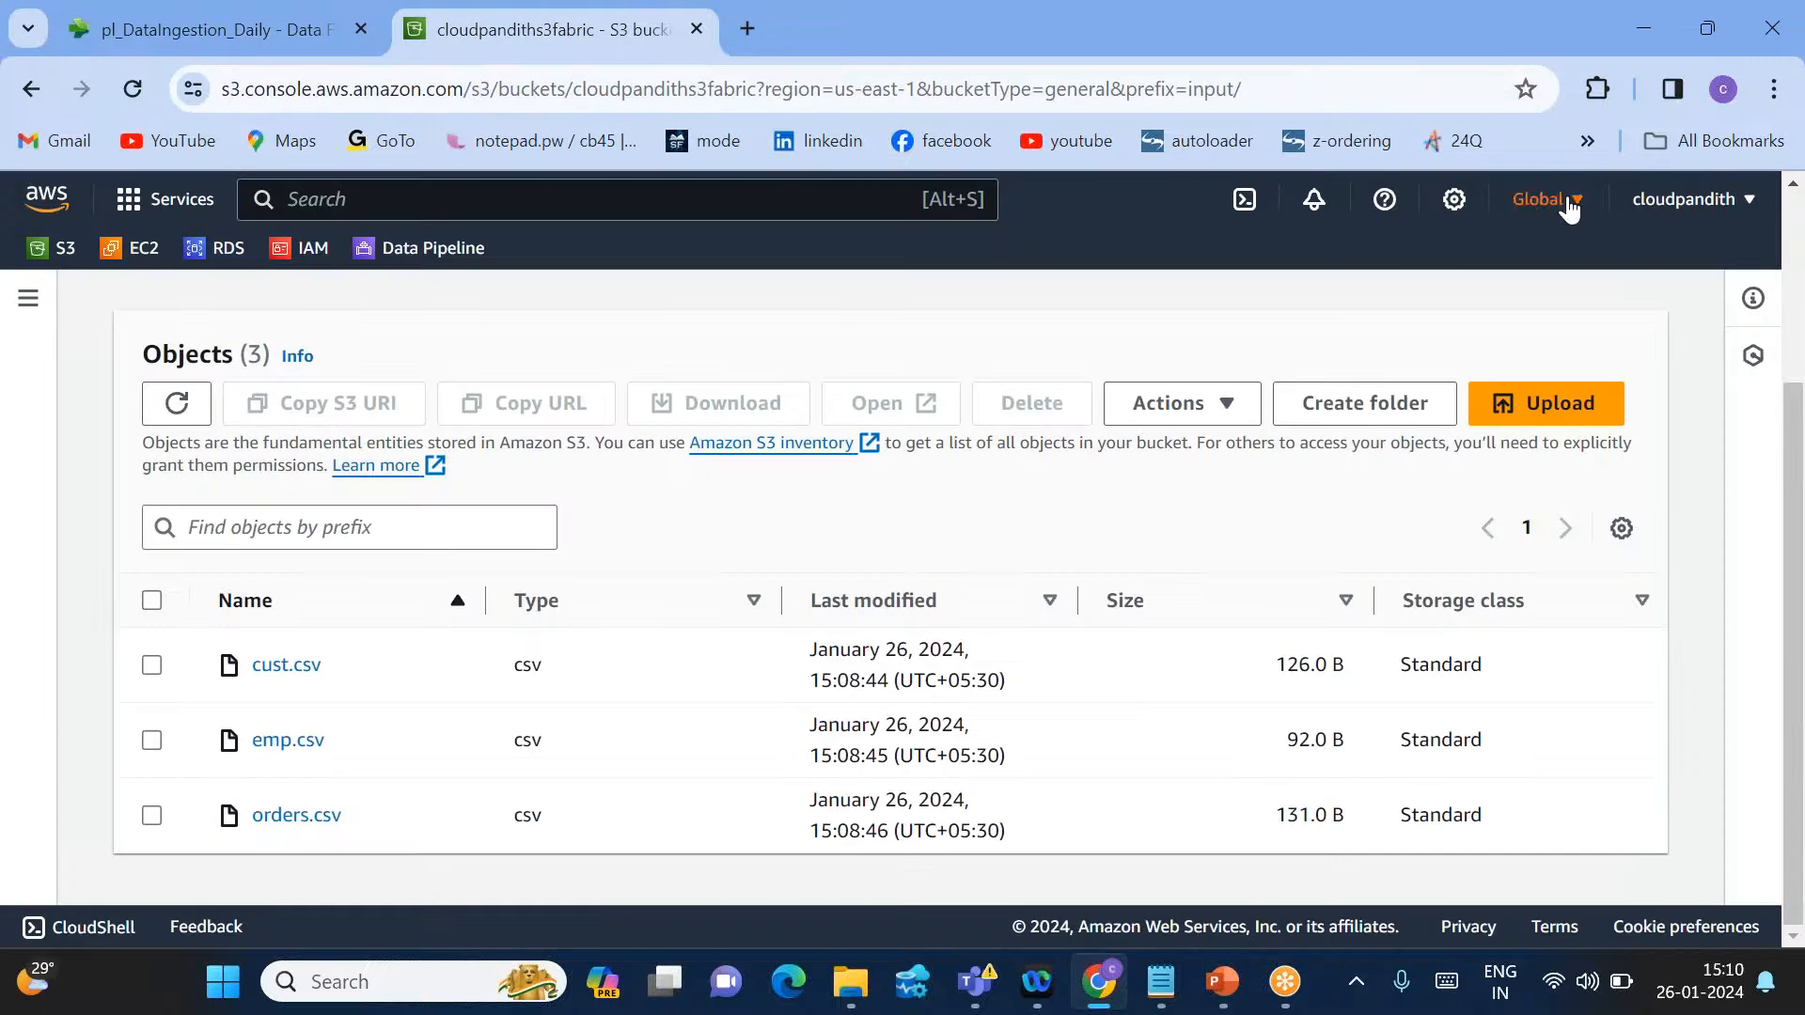
pyautogui.click(1664, 208)
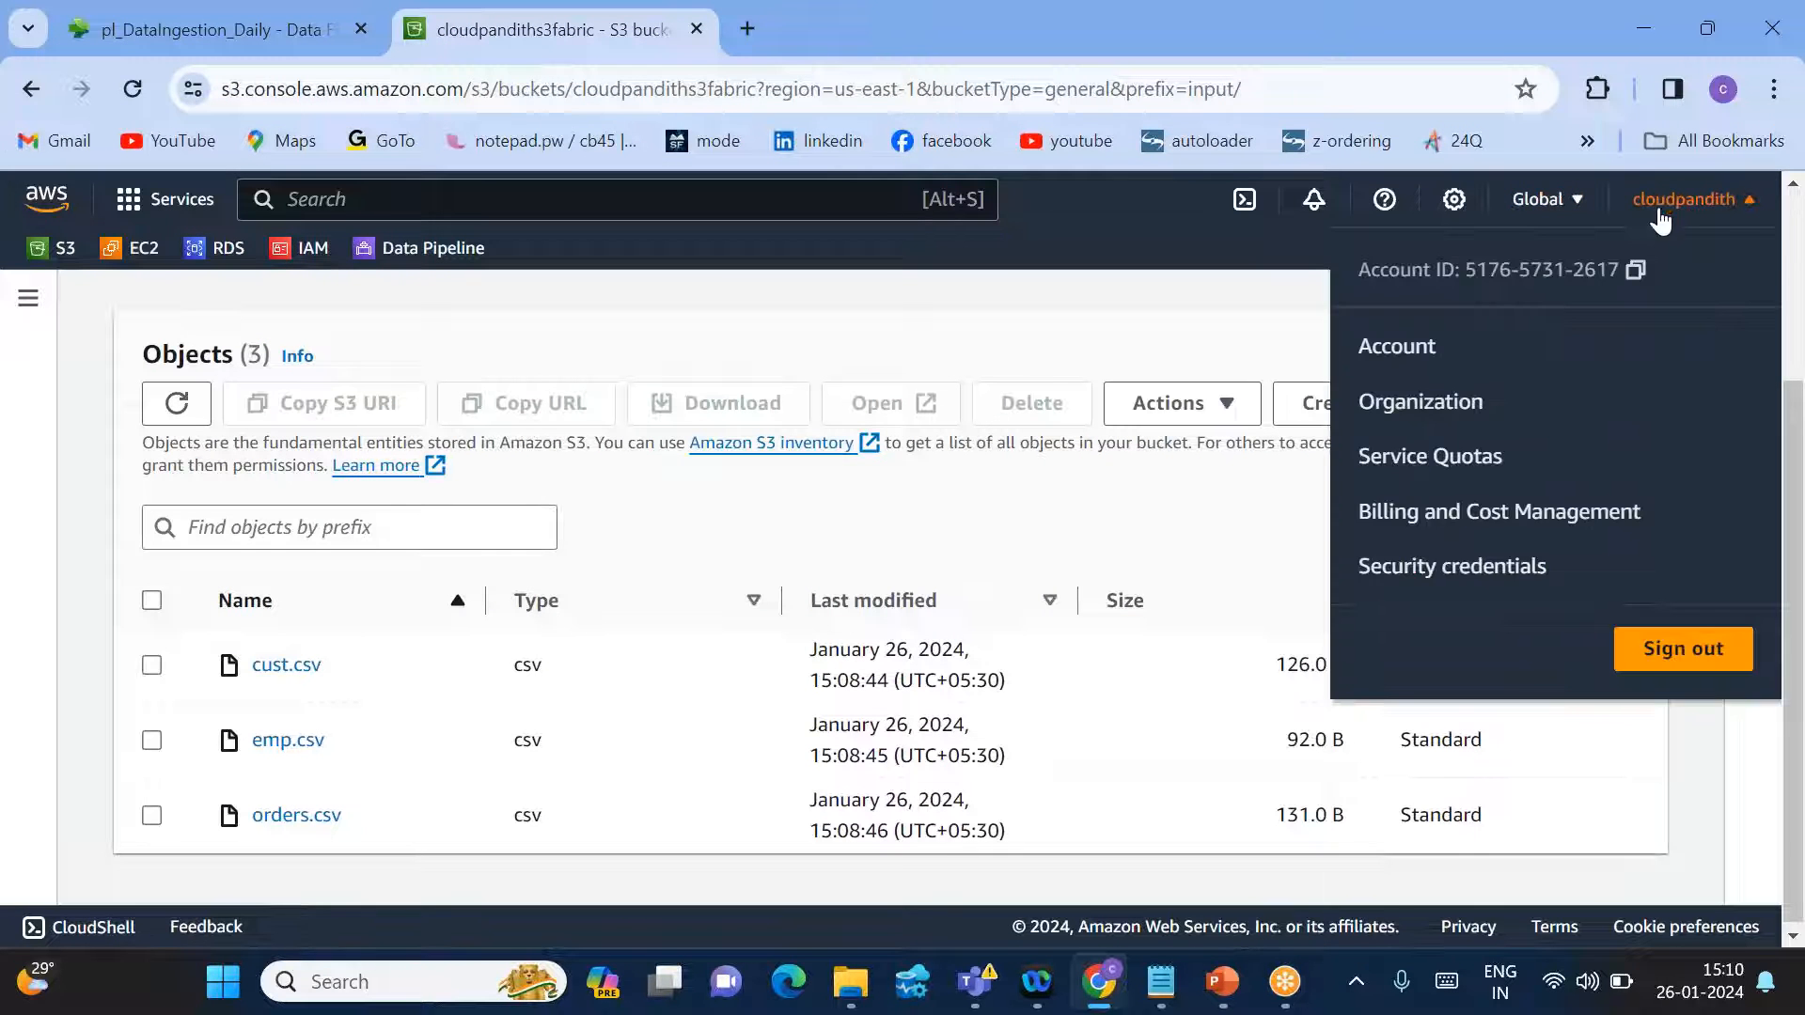
pyautogui.click(1435, 567)
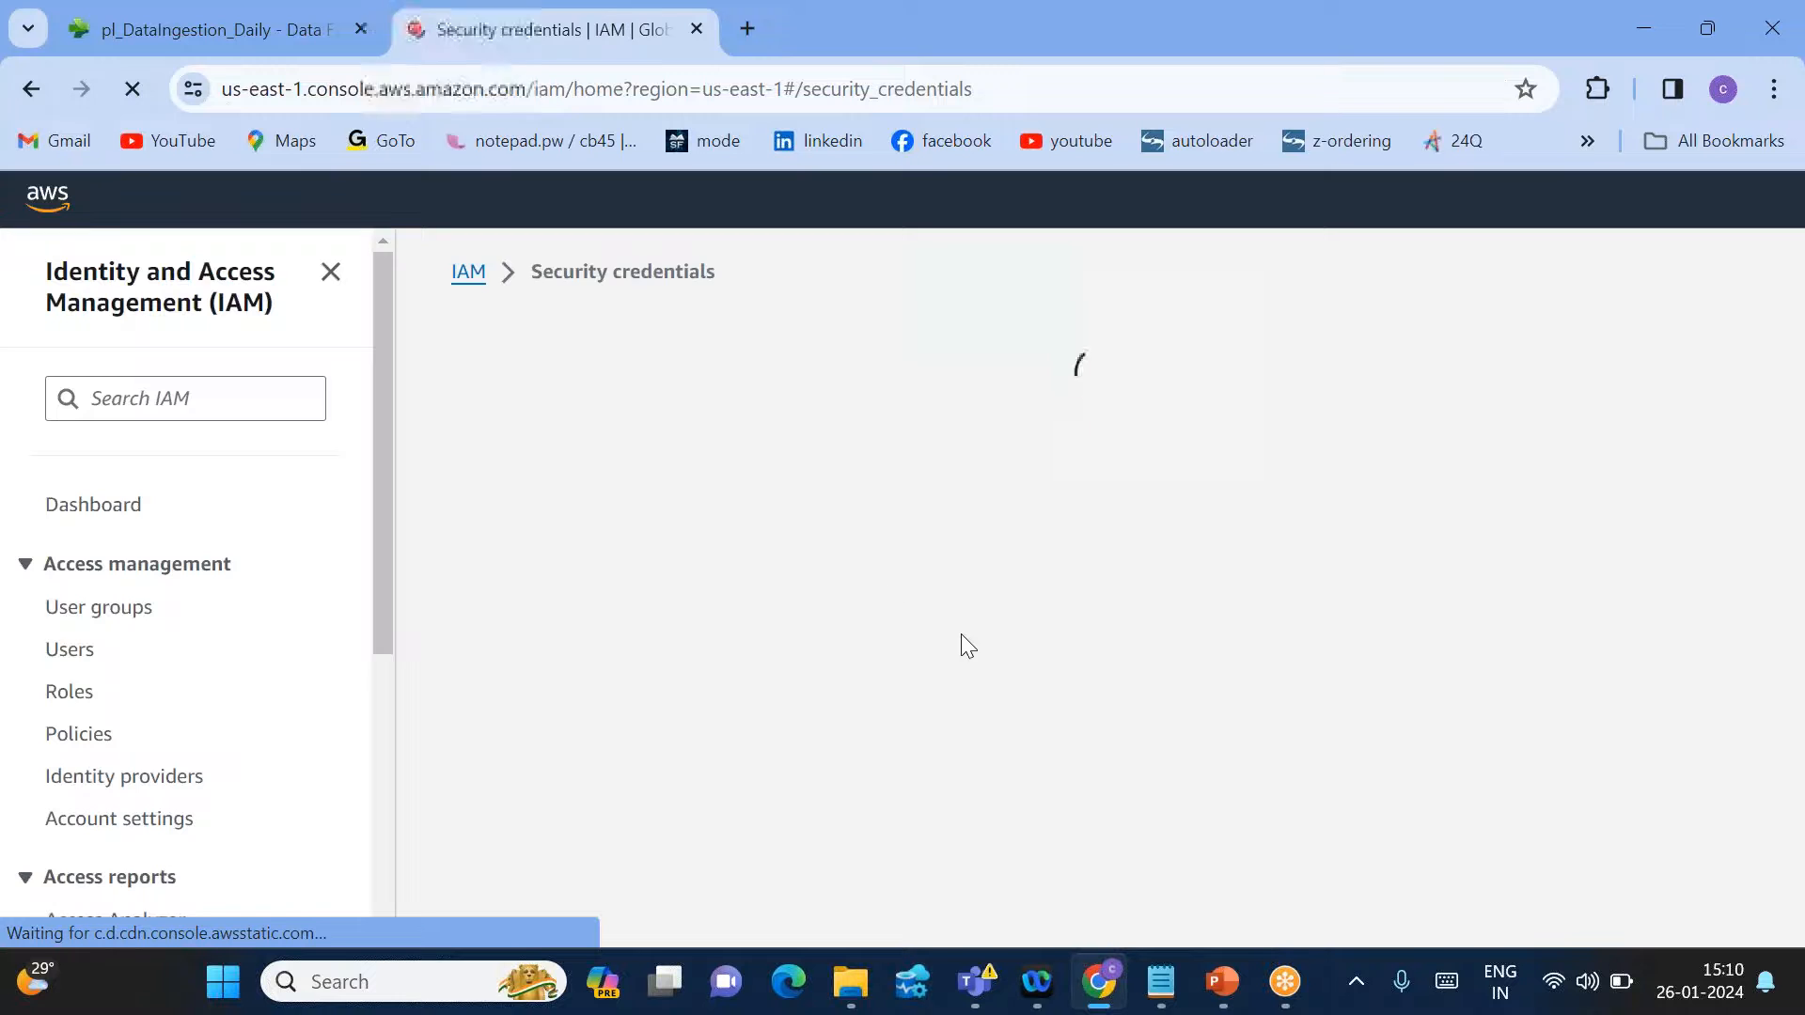
pyautogui.scroll(-2, 994, 683)
pyautogui.scroll(-6, 997, 693)
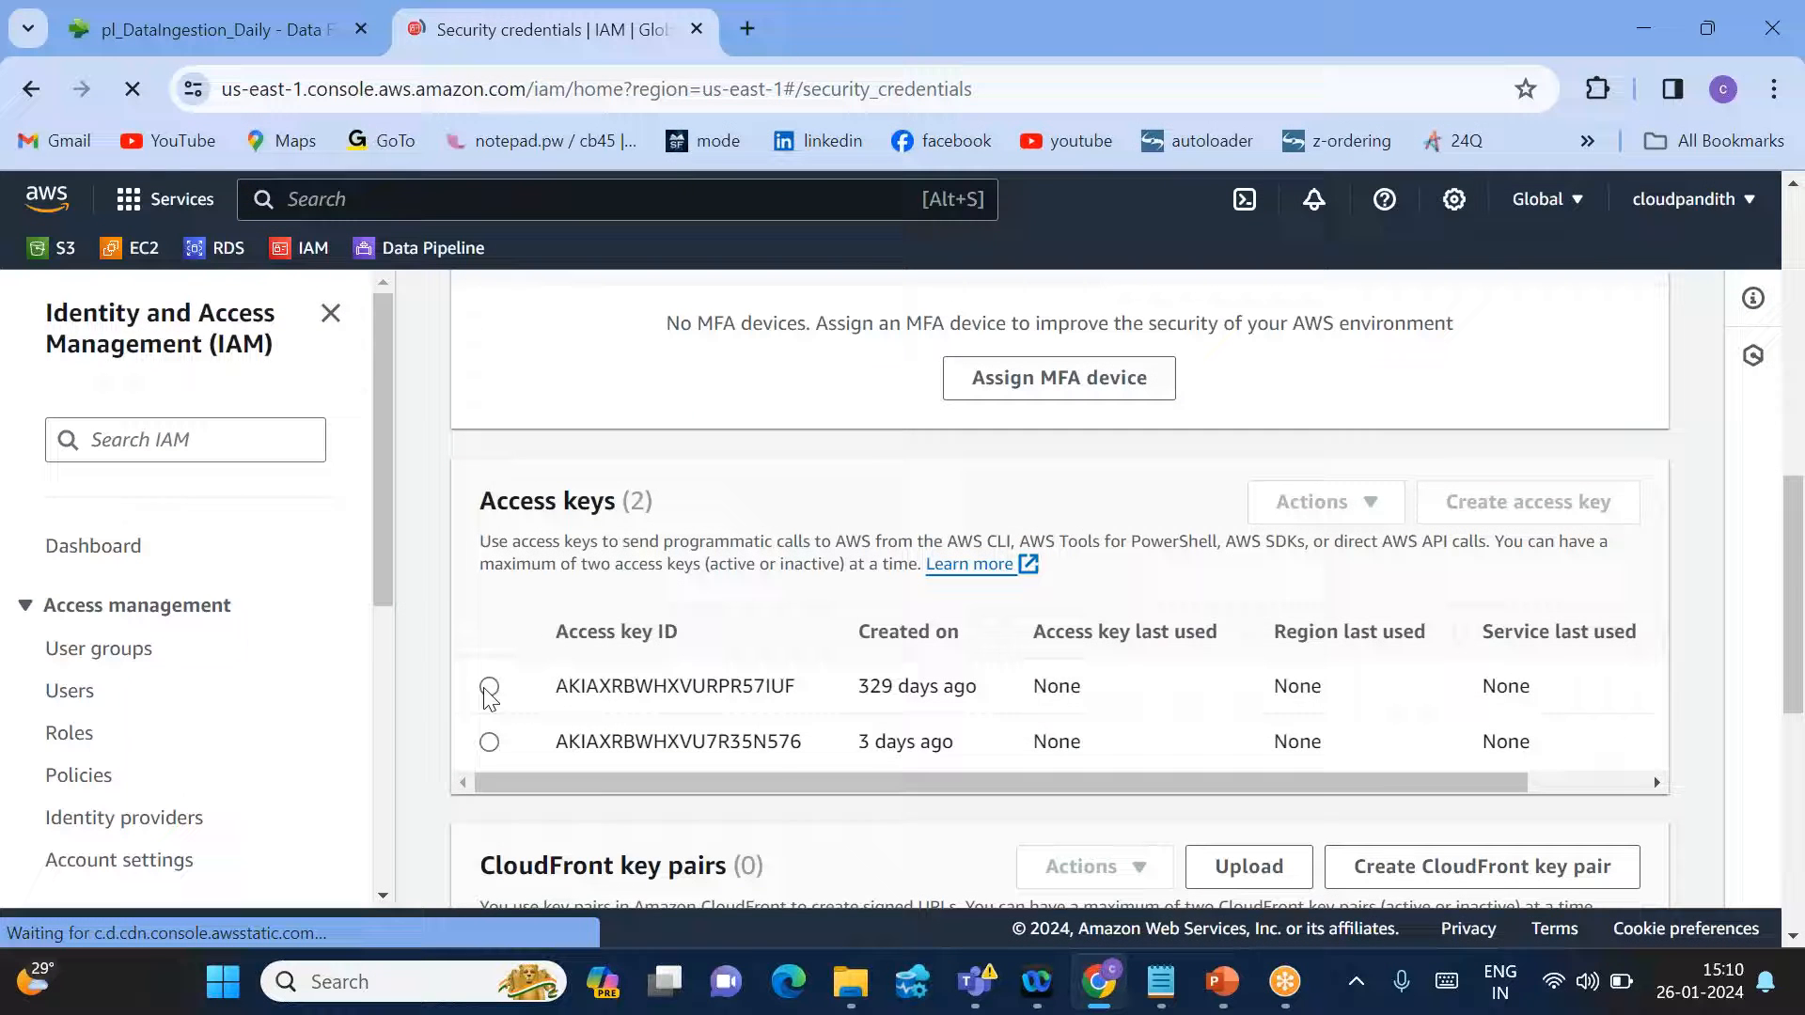
# Deactivate and delete the older of the two access keys, entering its access key ID to confirm the deletion.
pyautogui.click(489, 689)
pyautogui.click(1352, 510)
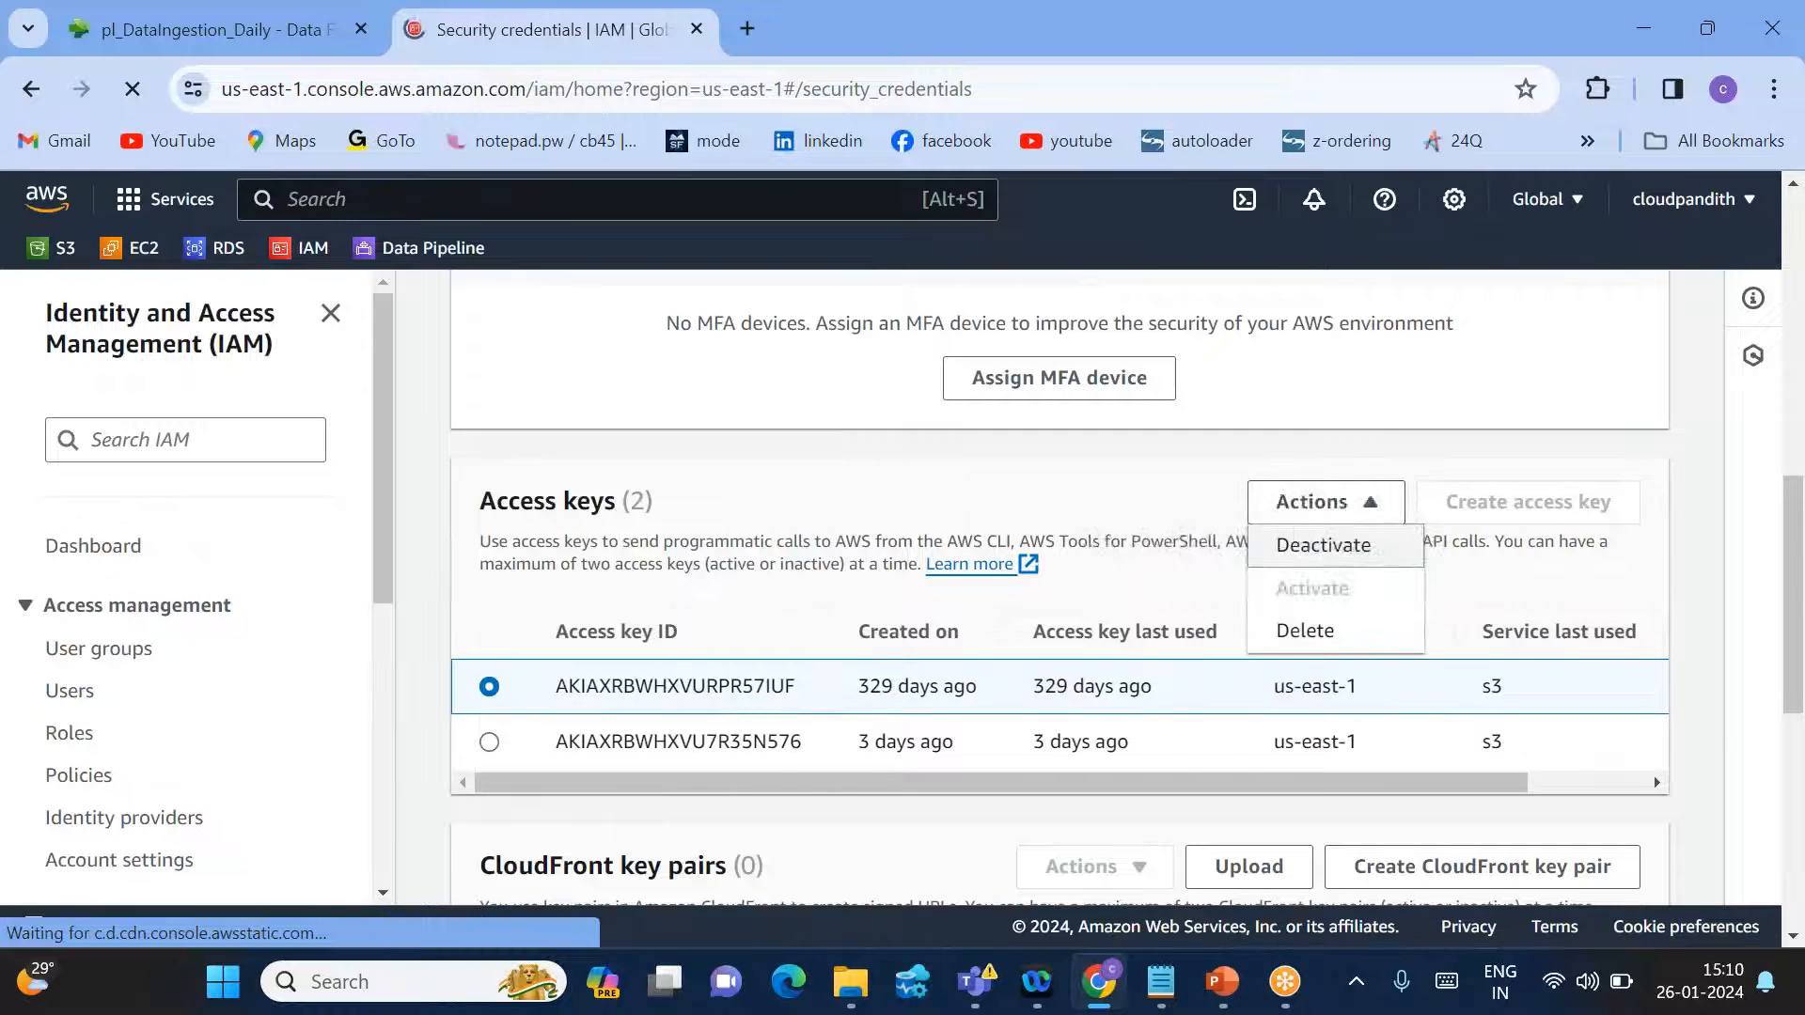
pyautogui.click(1307, 630)
pyautogui.click(621, 782)
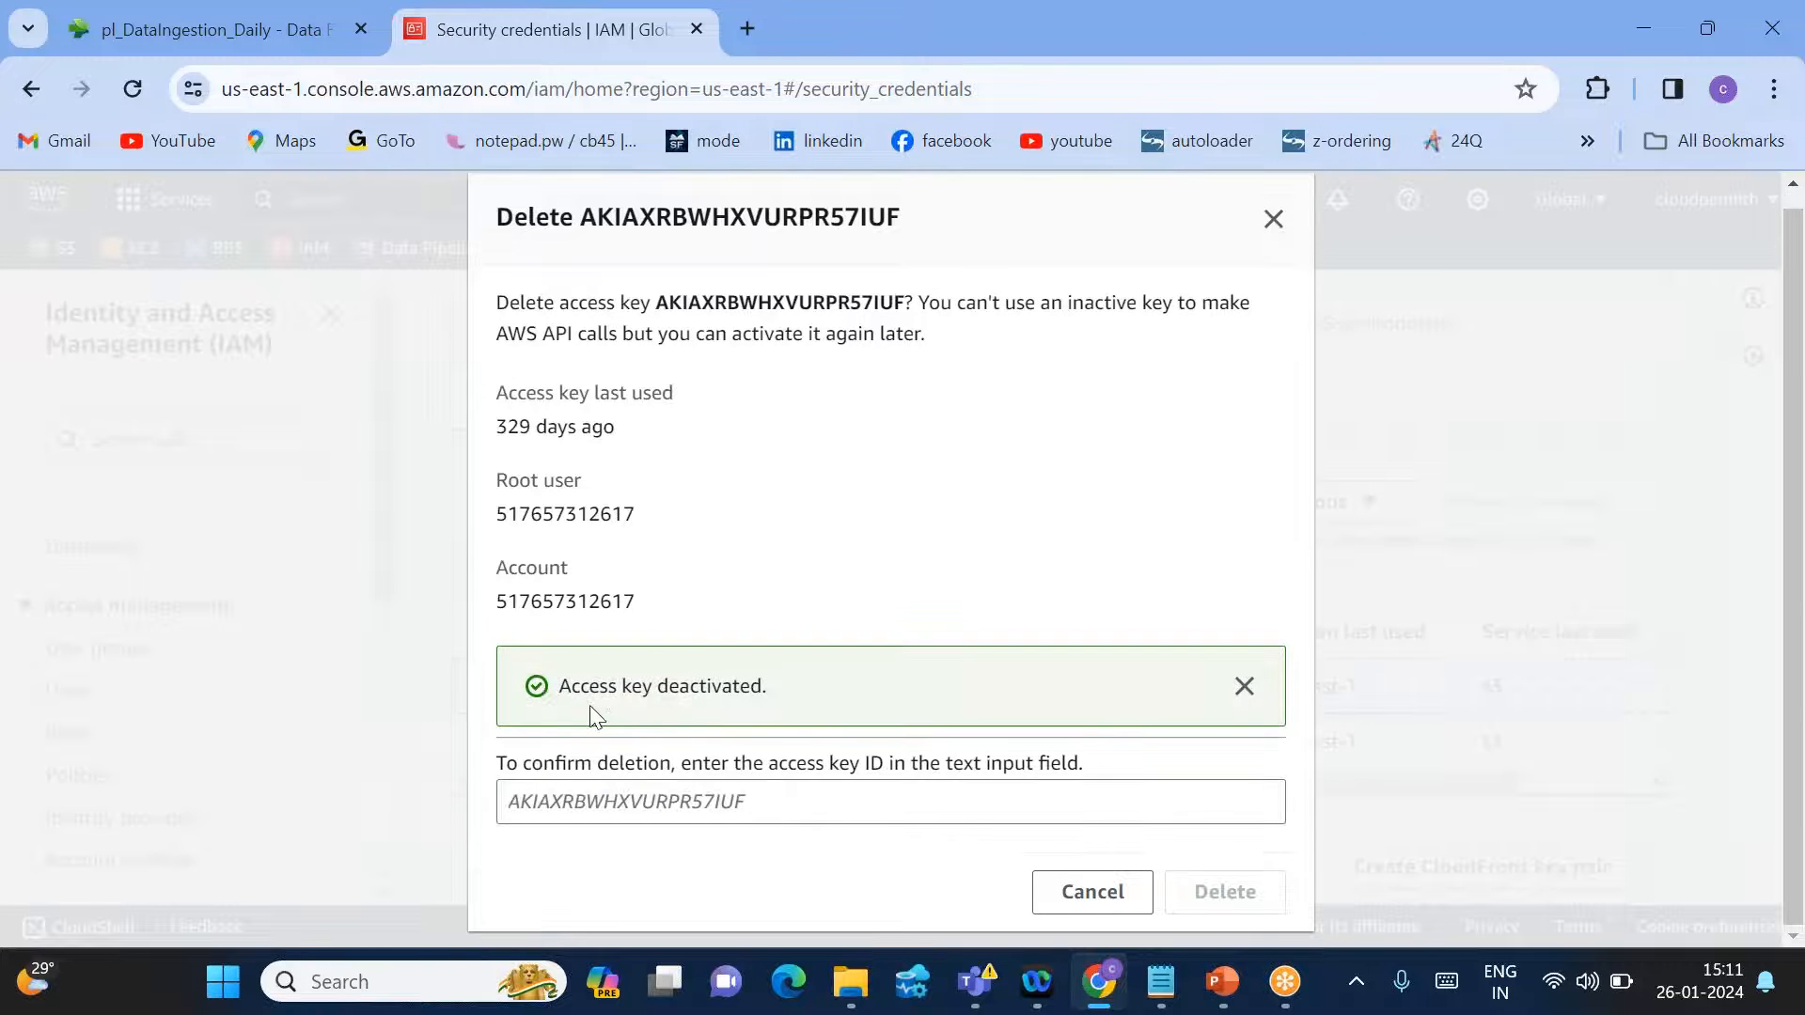
pyautogui.doubleClick(702, 318)
pyautogui.hotkey('ctrl', 'c')
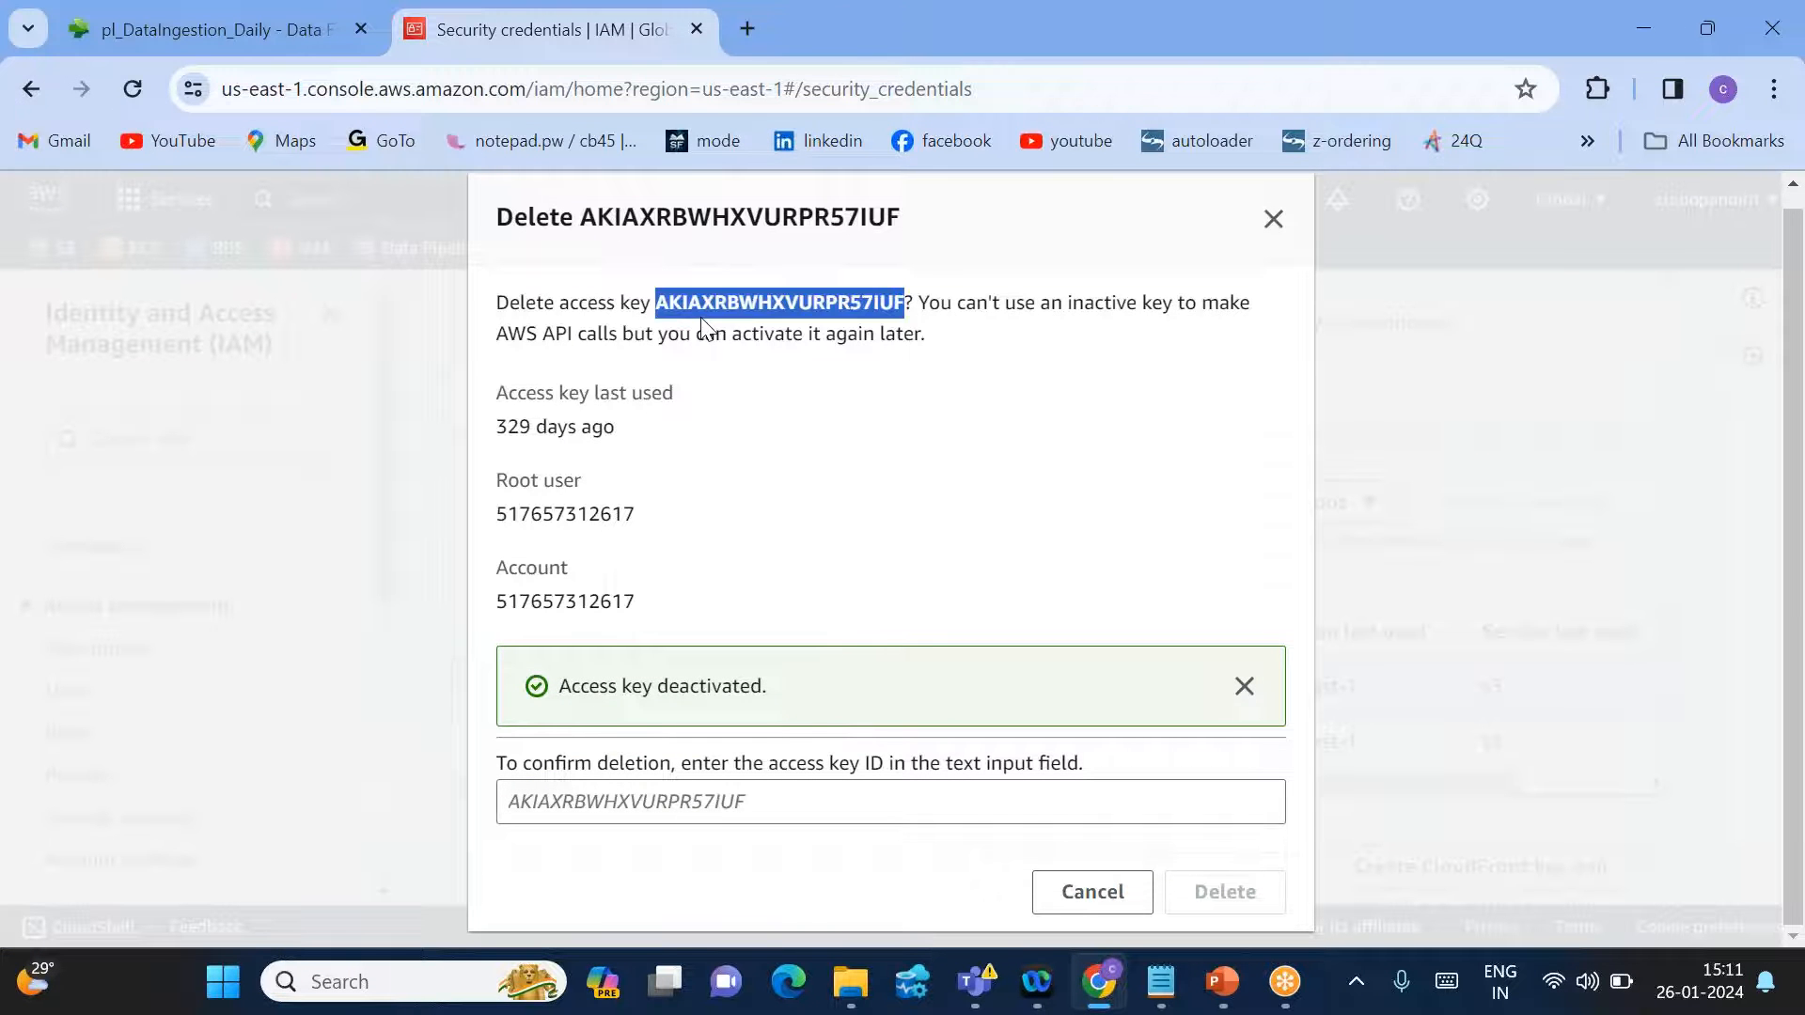
pyautogui.click(601, 805)
pyautogui.hotkey('ctrl', 'v')
pyautogui.click(1228, 893)
pyautogui.scroll(-1, 942, 661)
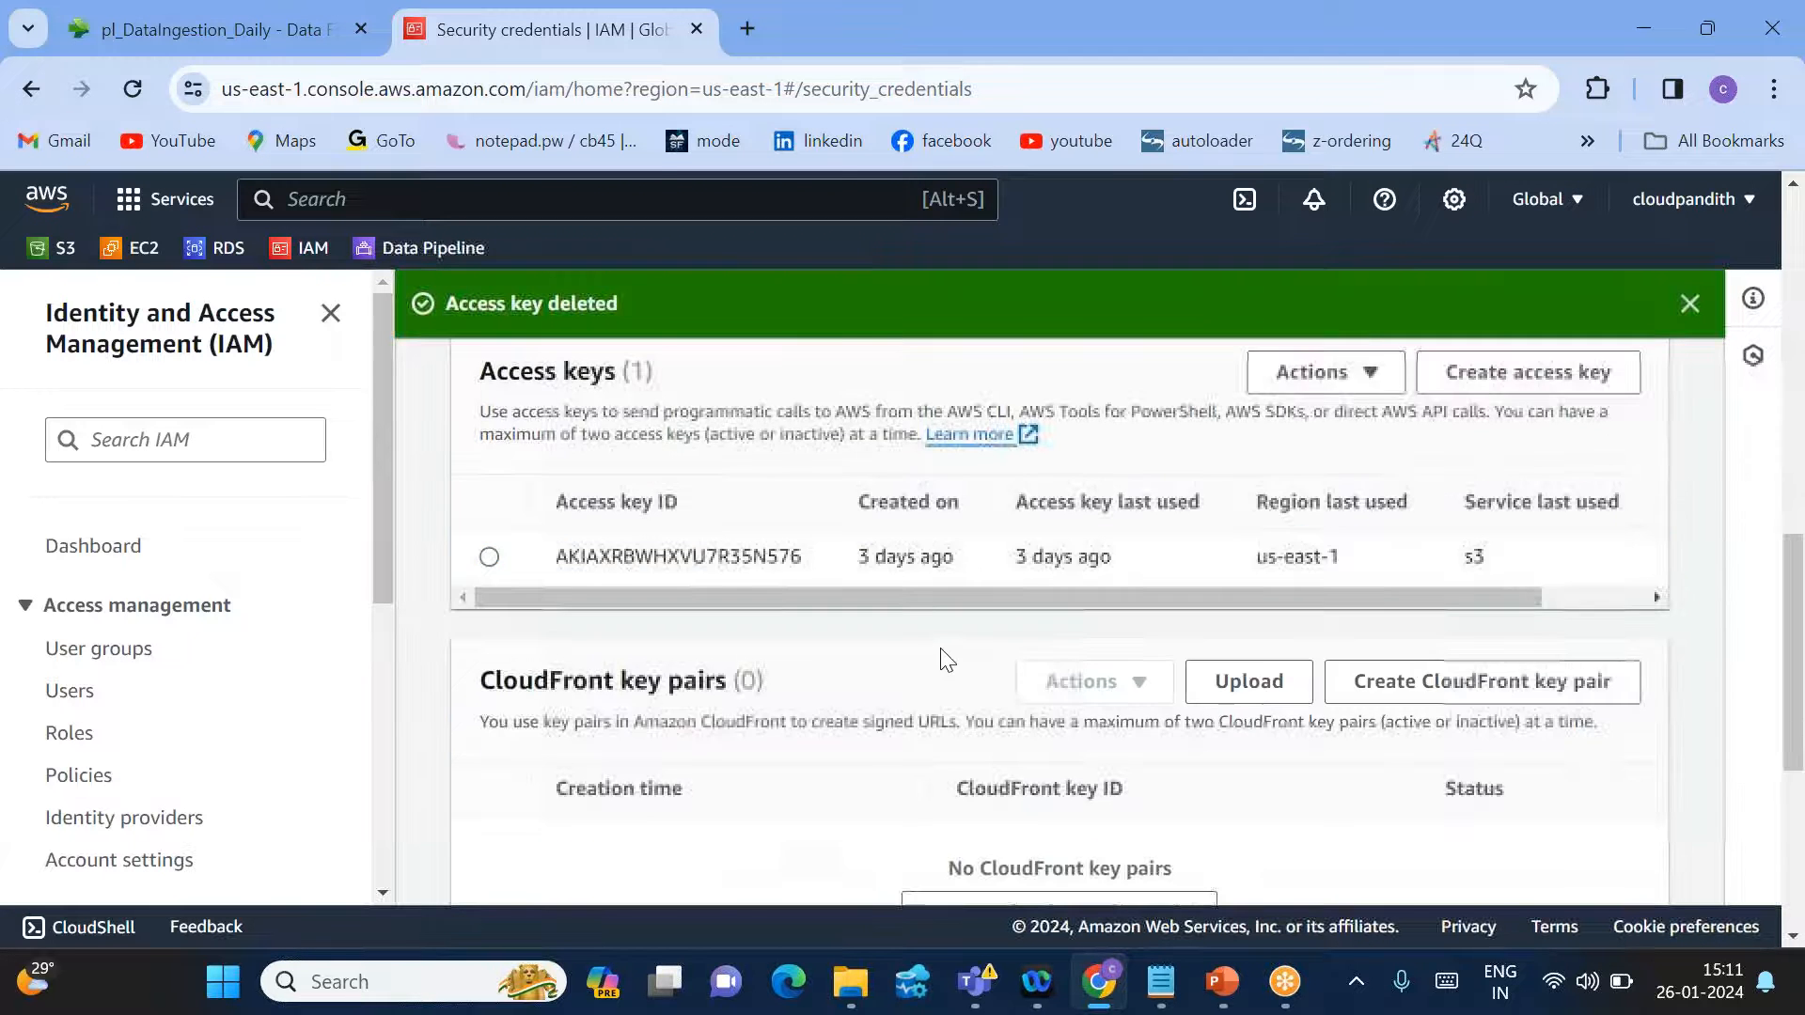
pyautogui.scroll(2, 943, 661)
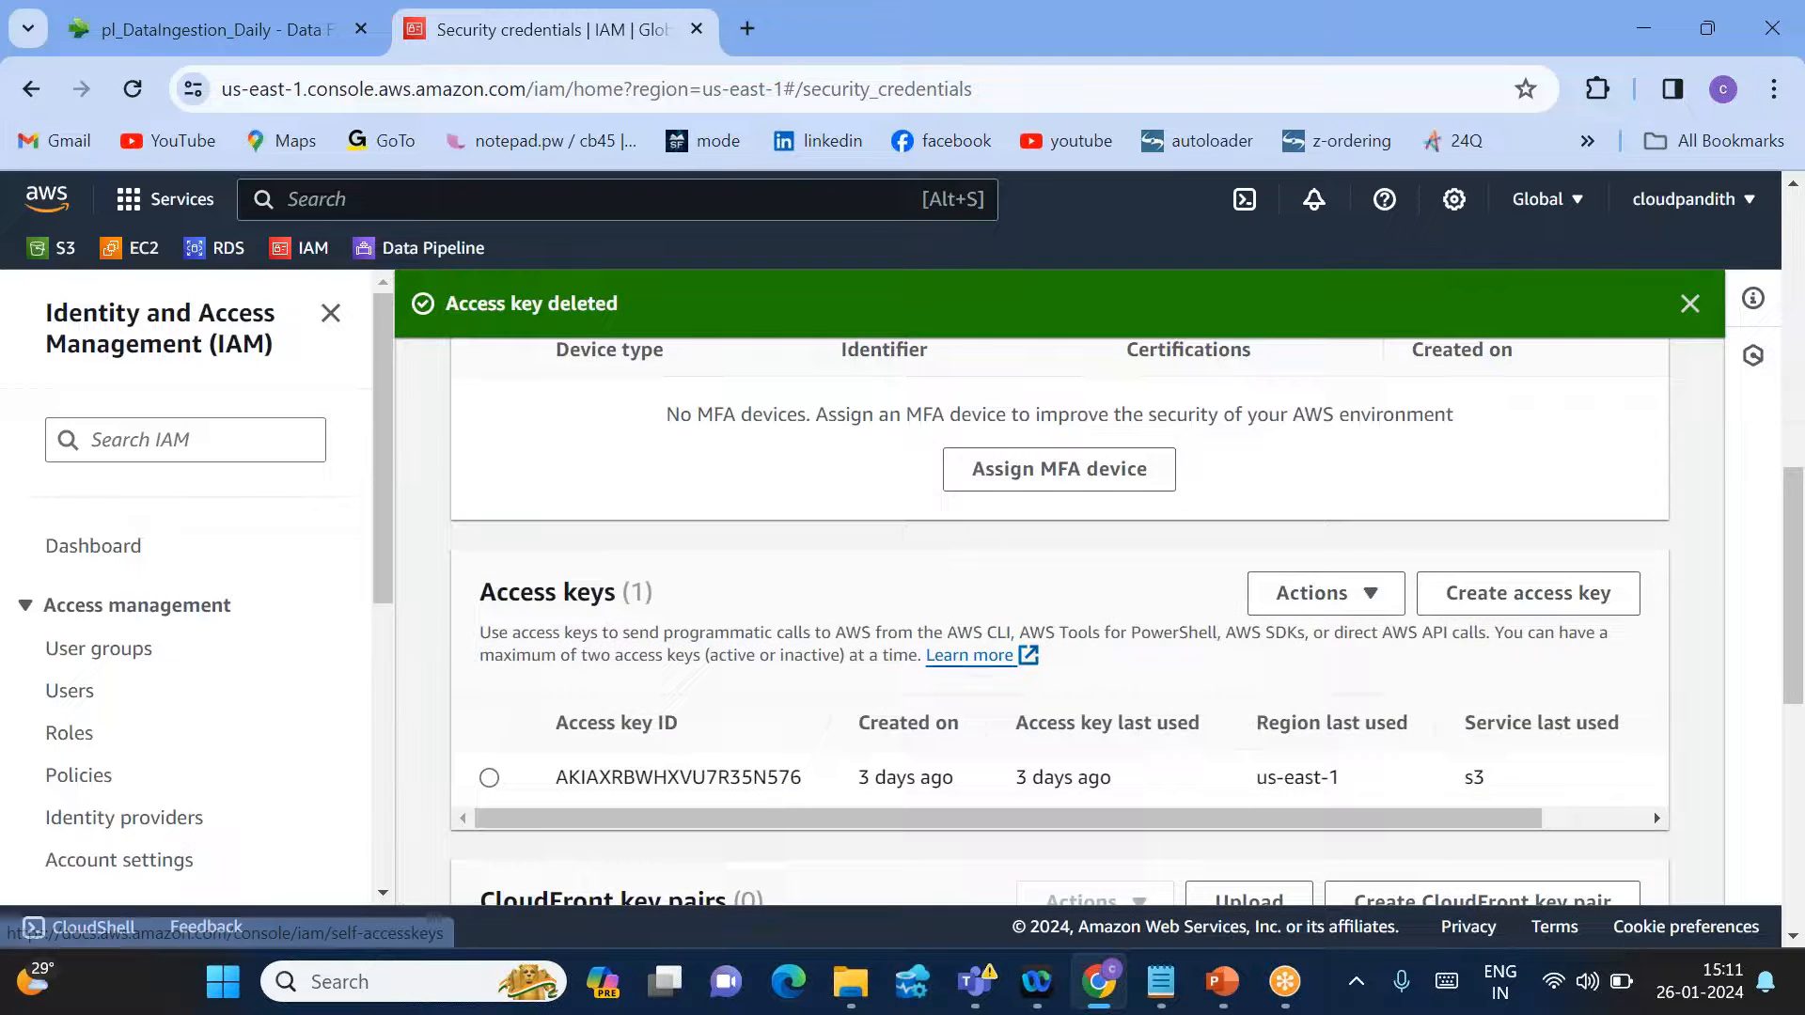
pyautogui.scroll(1, 969, 656)
pyautogui.click(1687, 198)
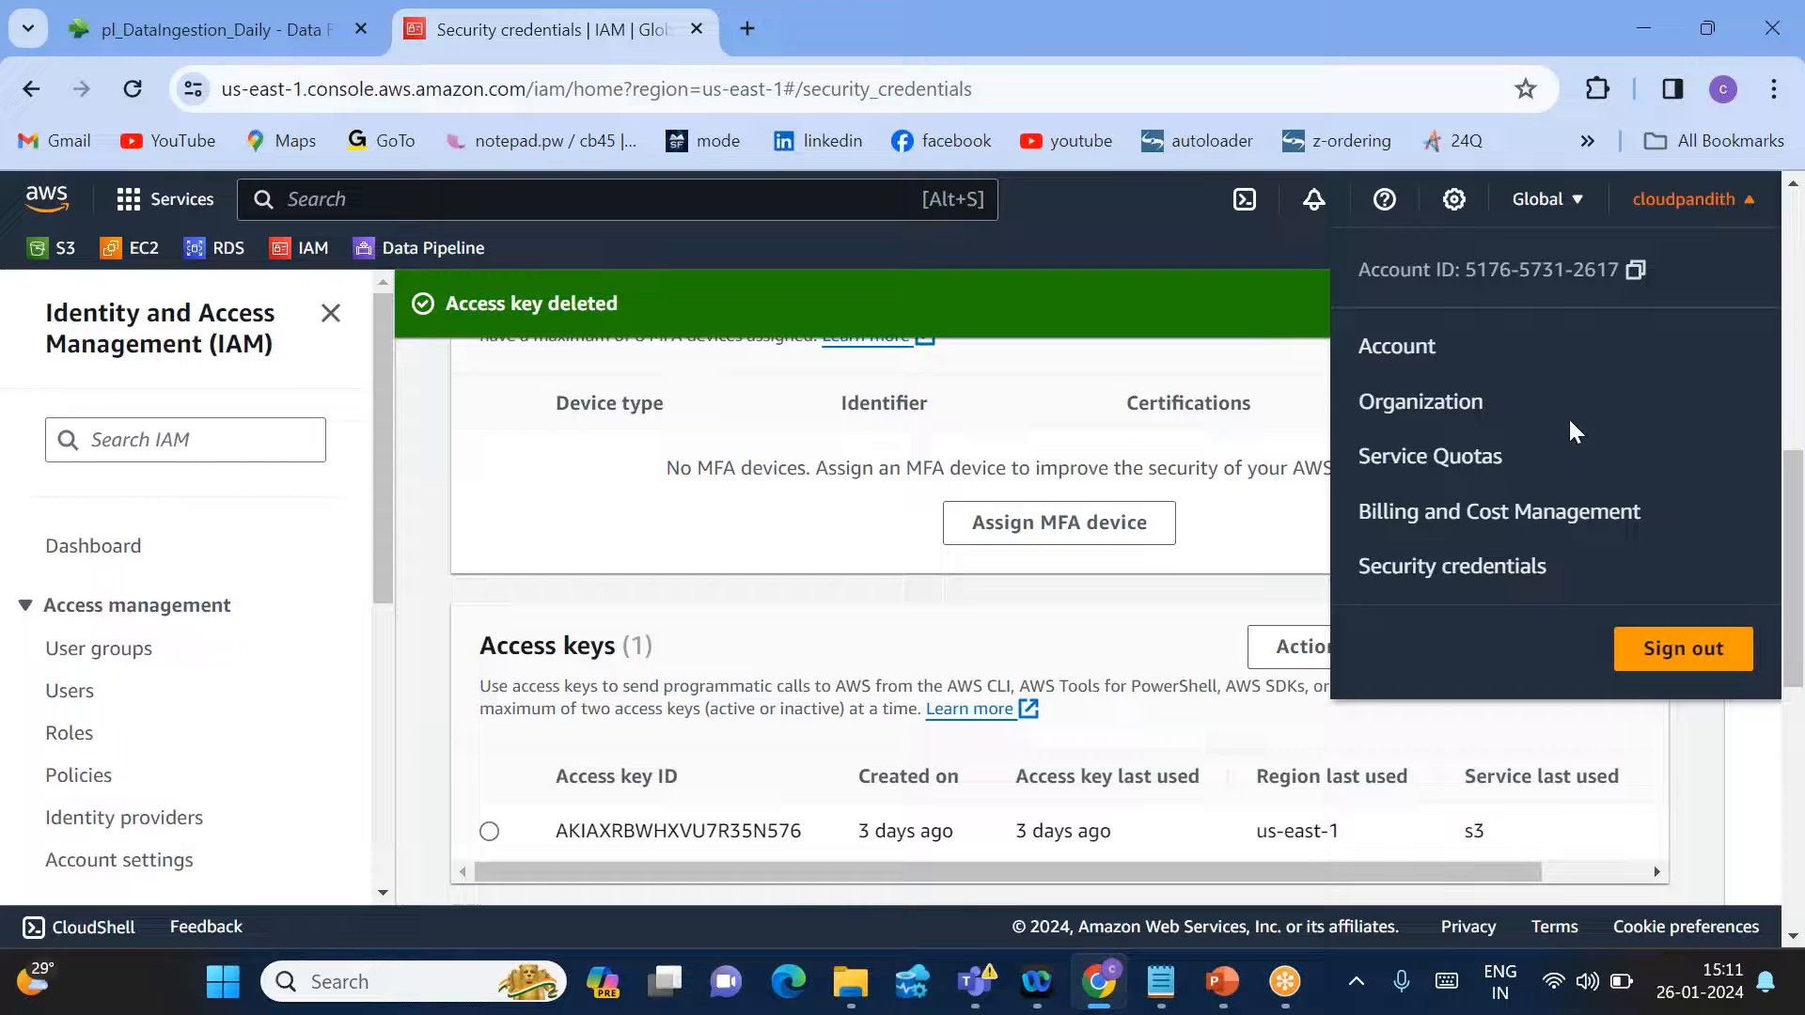
pyautogui.click(1124, 589)
pyautogui.scroll(2, 1128, 594)
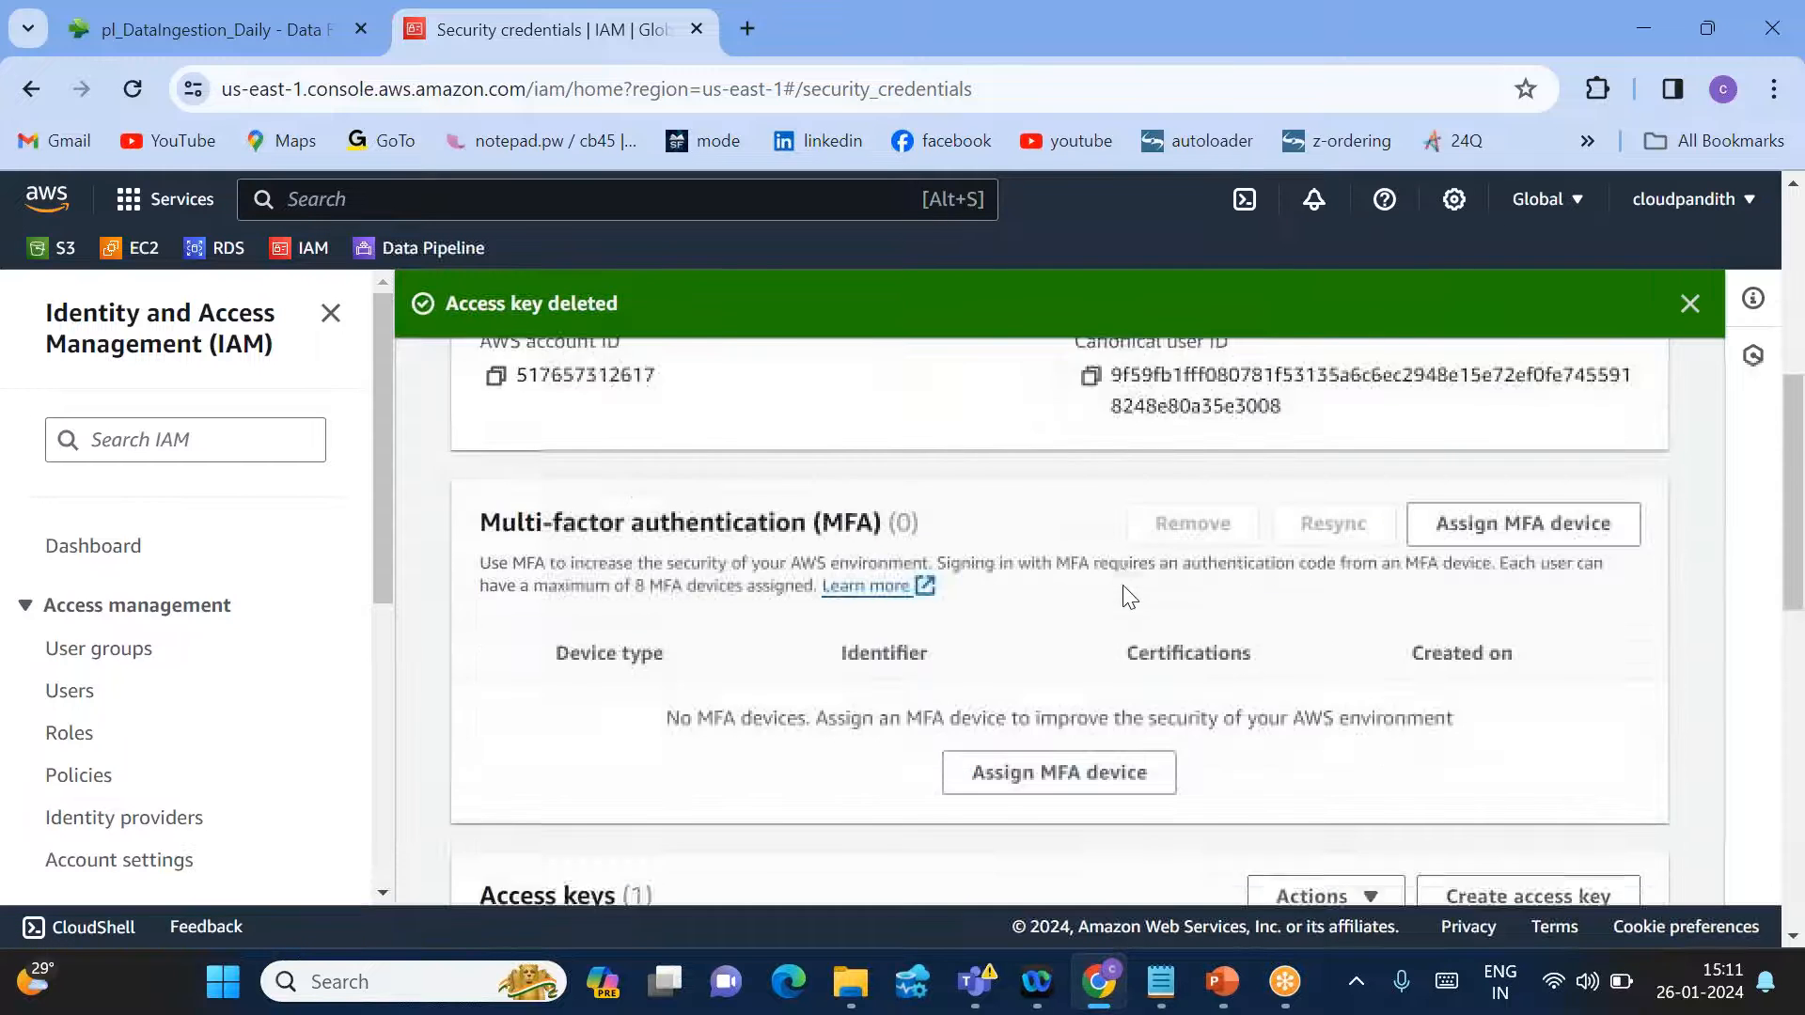
pyautogui.scroll(-3, 1128, 594)
pyautogui.moveTo(481, 616); pyautogui.dragTo(673, 617)
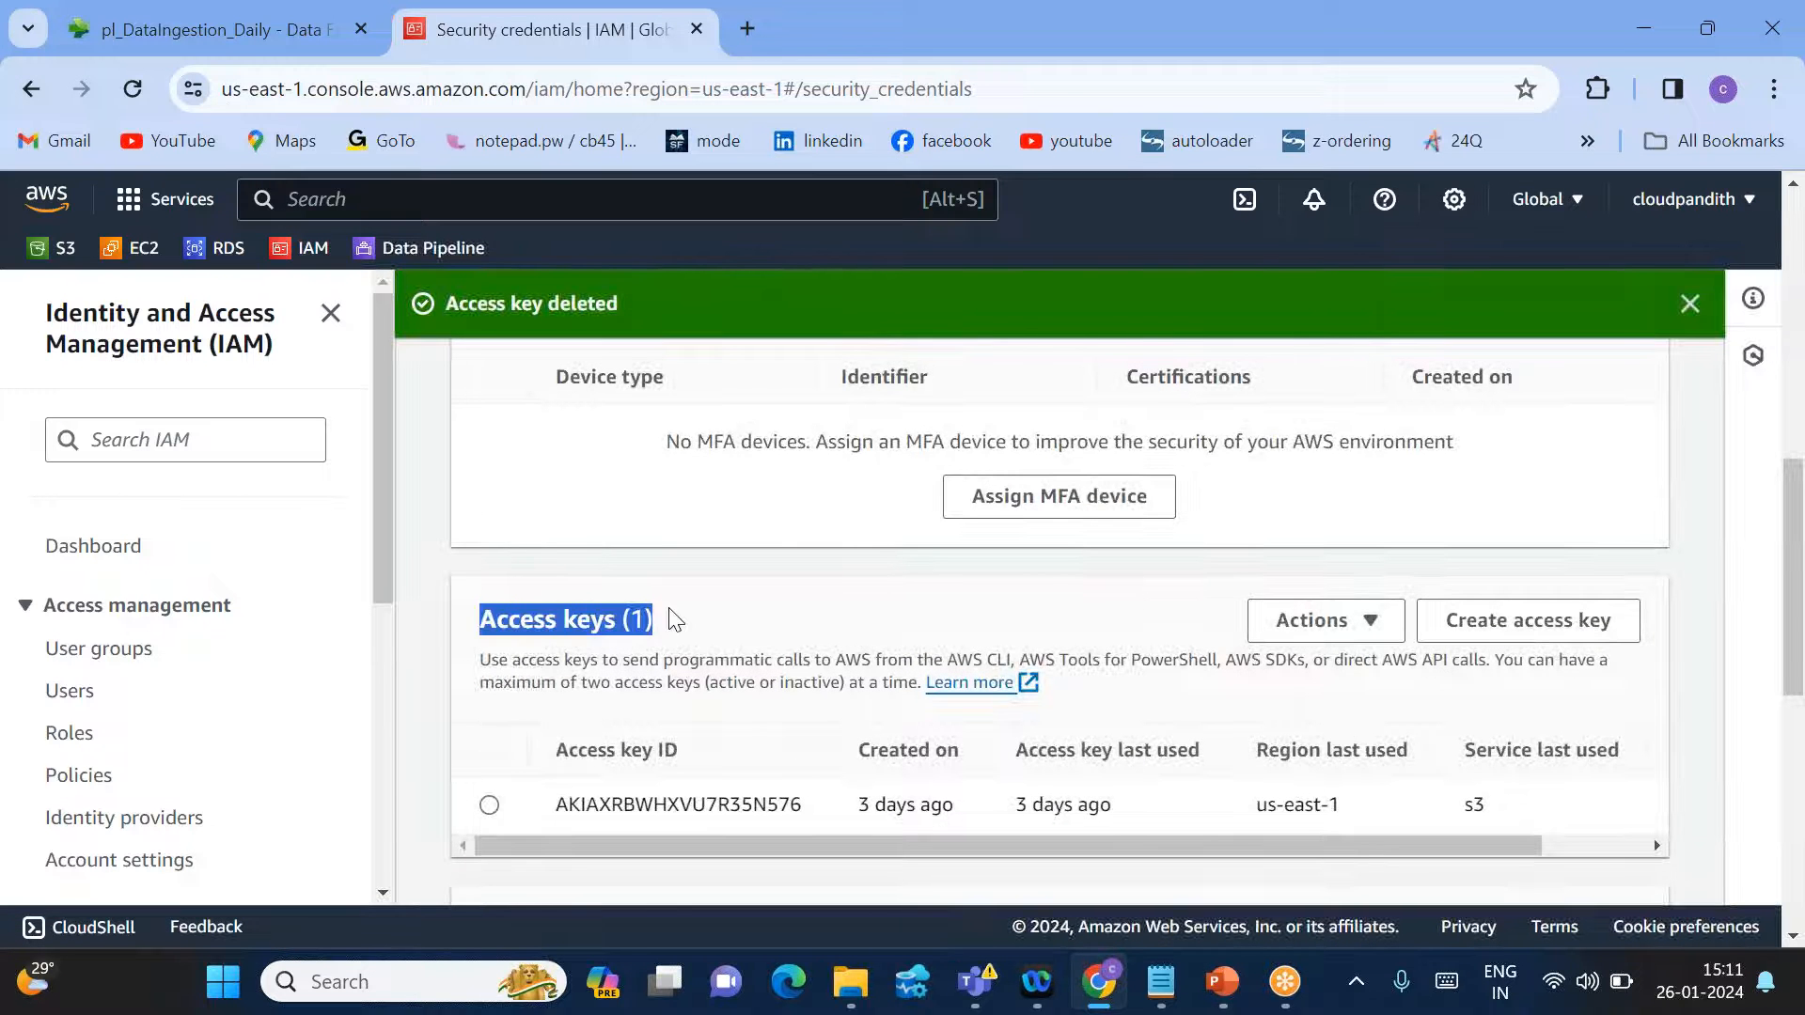
# Create a new root user access key, acknowledging that creating one is not a best practice.
pyautogui.click(1592, 636)
pyautogui.scroll(-2, 903, 491)
pyautogui.scroll(1, 898, 491)
pyautogui.moveTo(628, 420); pyautogui.dragTo(1034, 419)
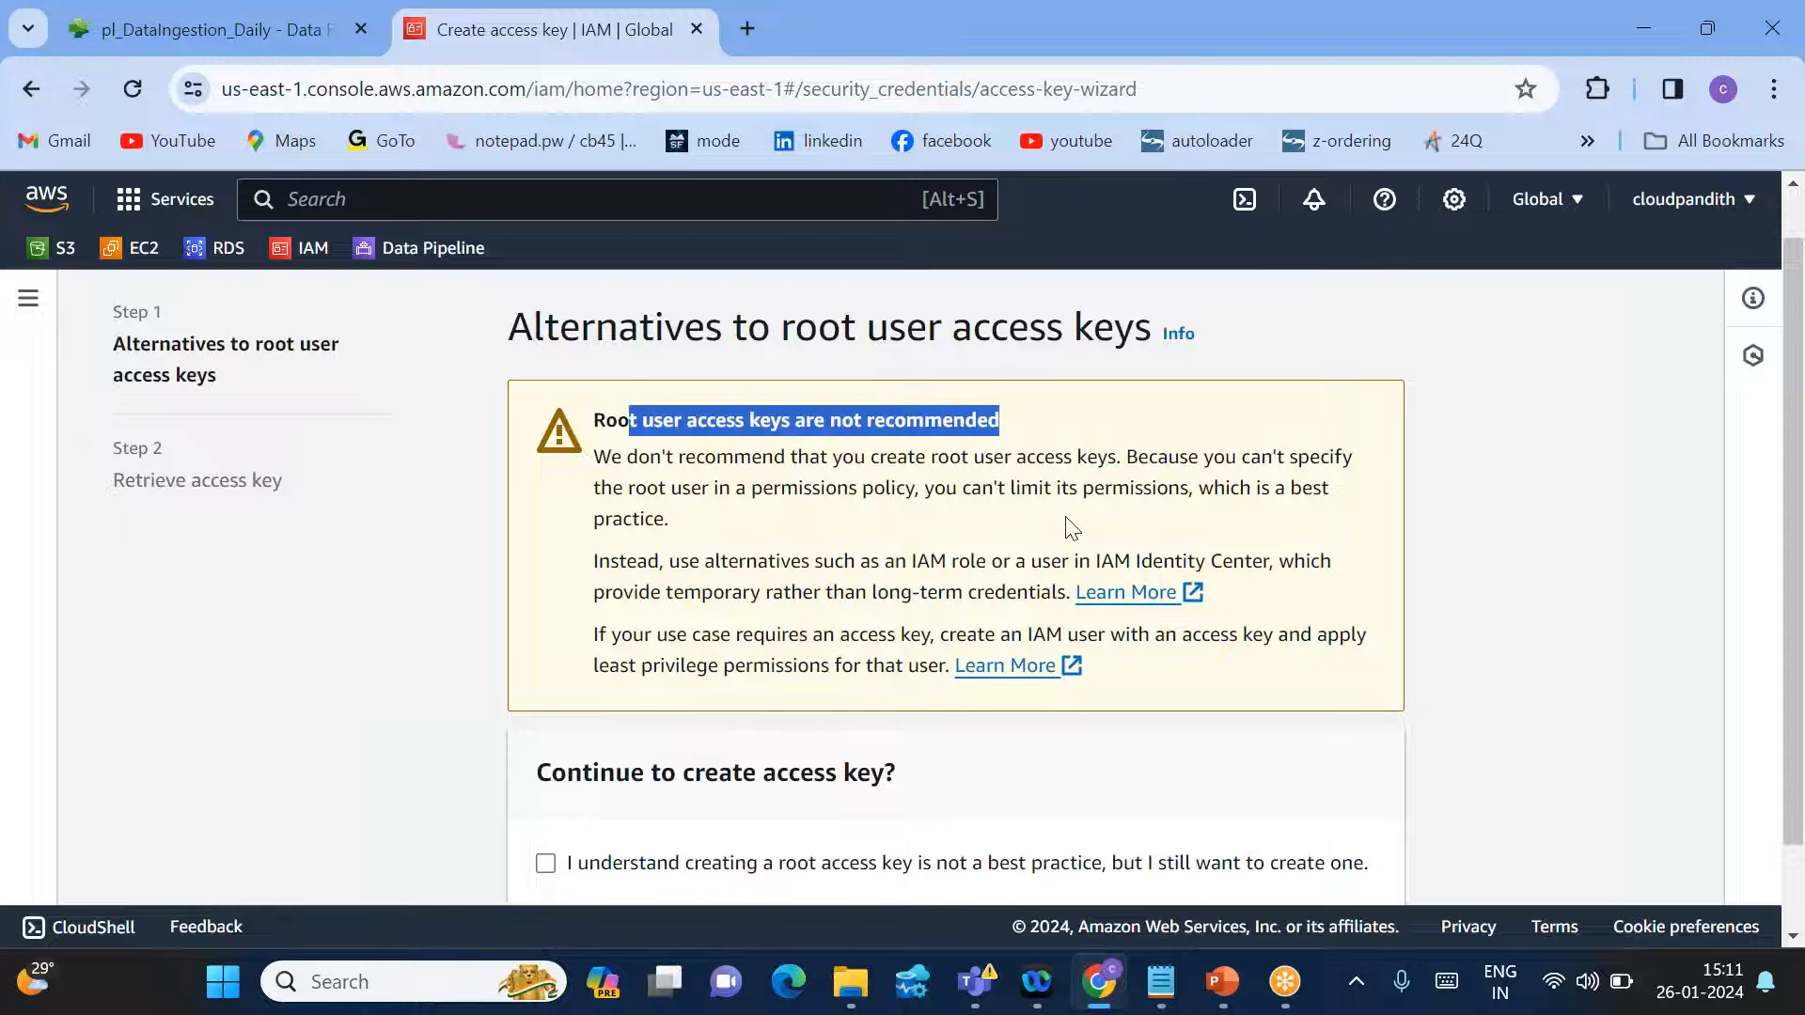
pyautogui.scroll(-1, 1072, 527)
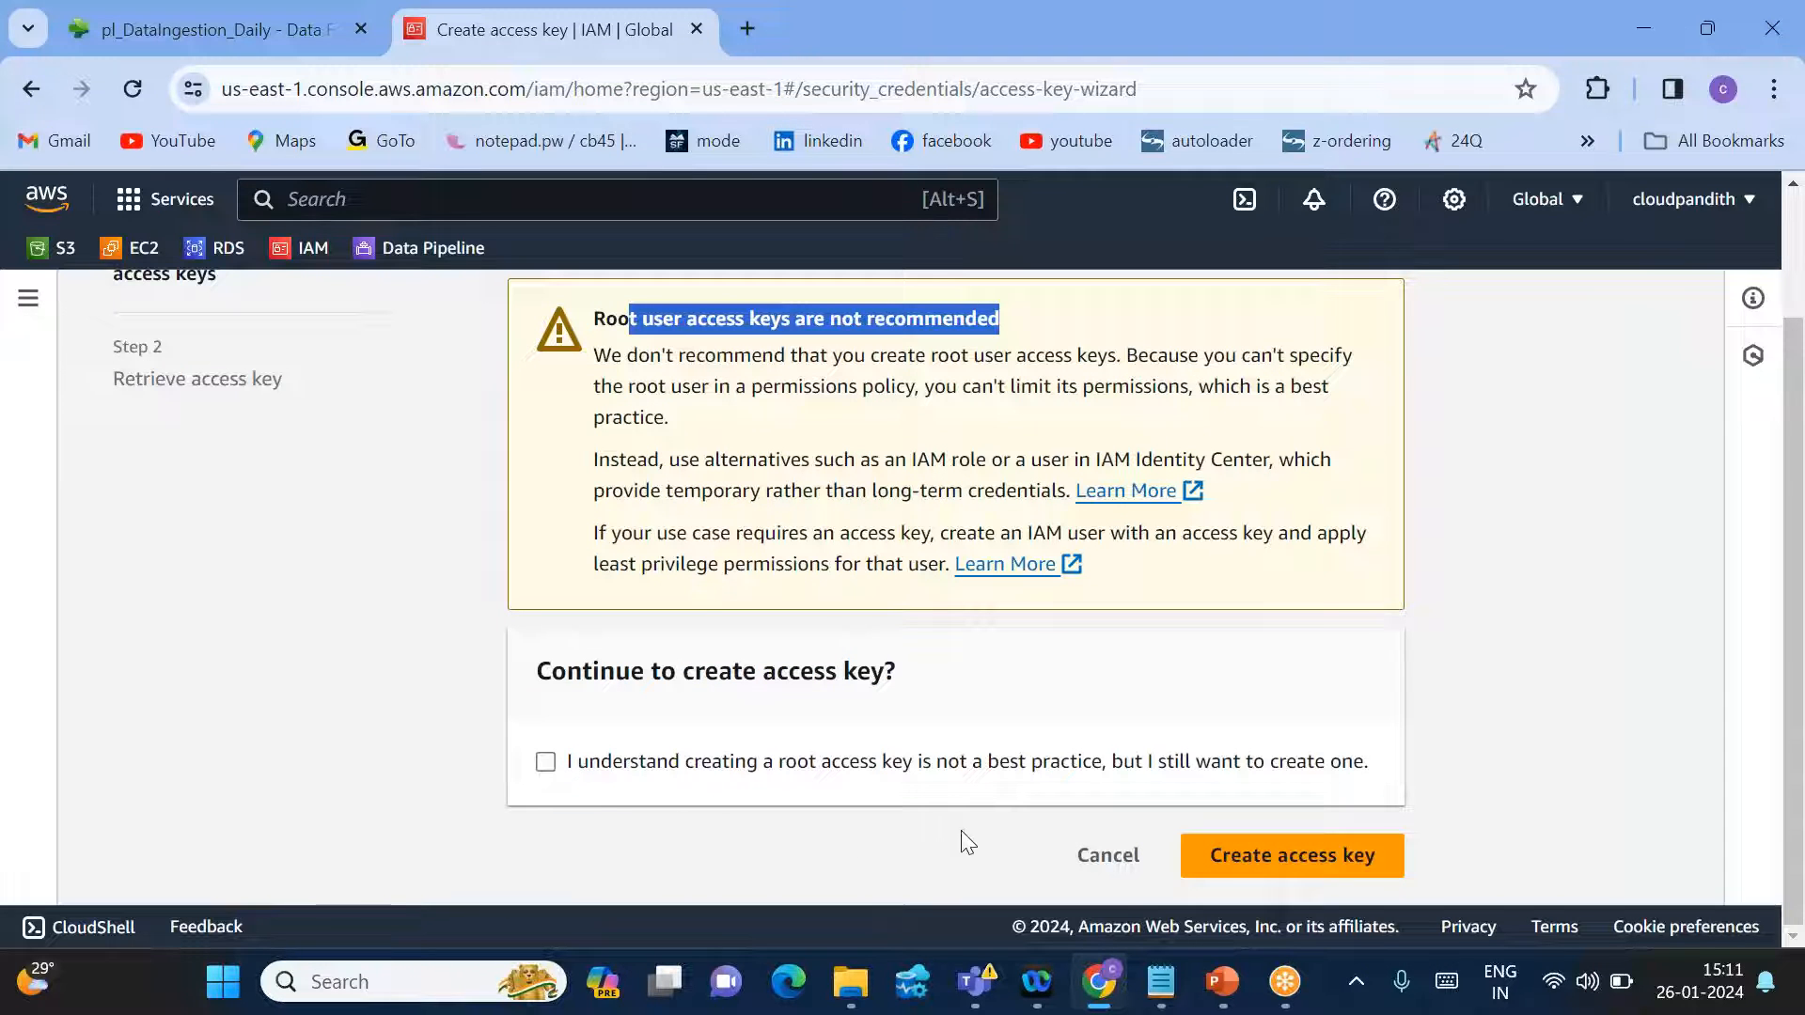
pyautogui.click(1282, 859)
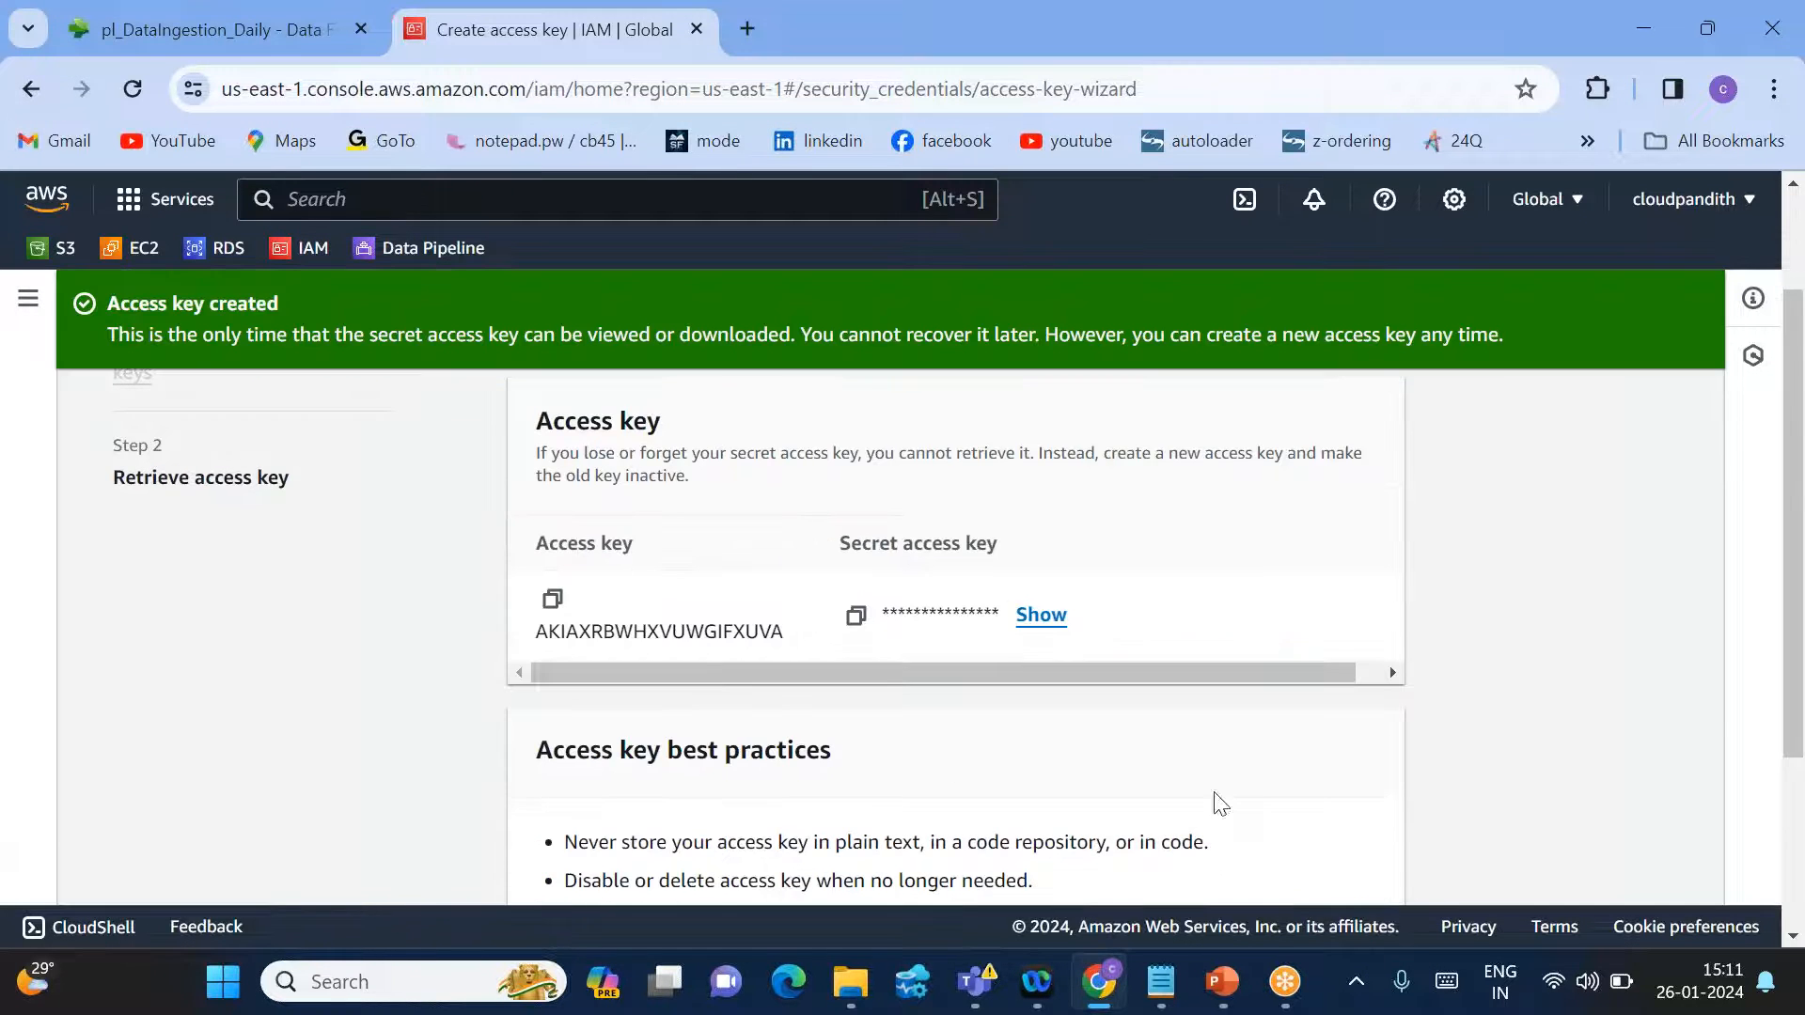
# Copy the new access key ID and paste it into the Access Key Id field of the Fabric S3 connection.
pyautogui.click(553, 586)
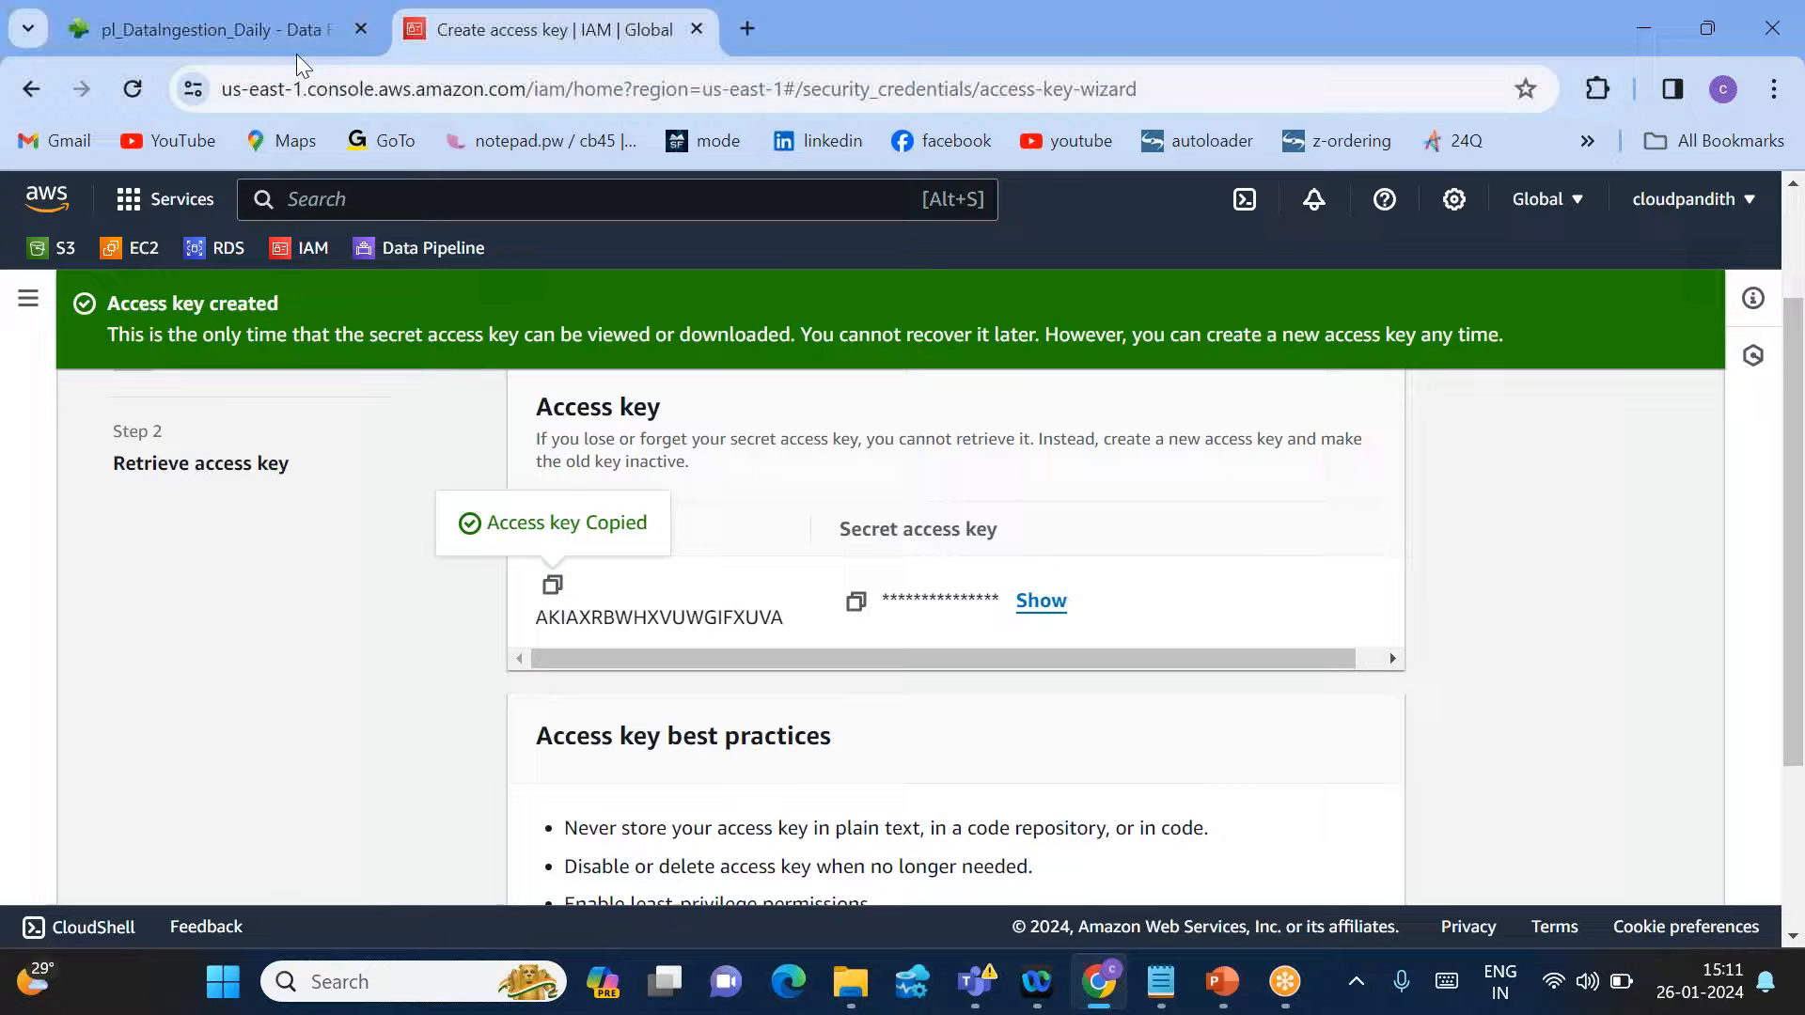
pyautogui.click(245, 32)
pyautogui.click(731, 689)
pyautogui.hotkey('ctrl', 'v')
# Copy the secret access key from AWS into the connection's Secret Access Key field and create the connection.
pyautogui.click(471, 32)
pyautogui.click(1041, 604)
pyautogui.click(856, 605)
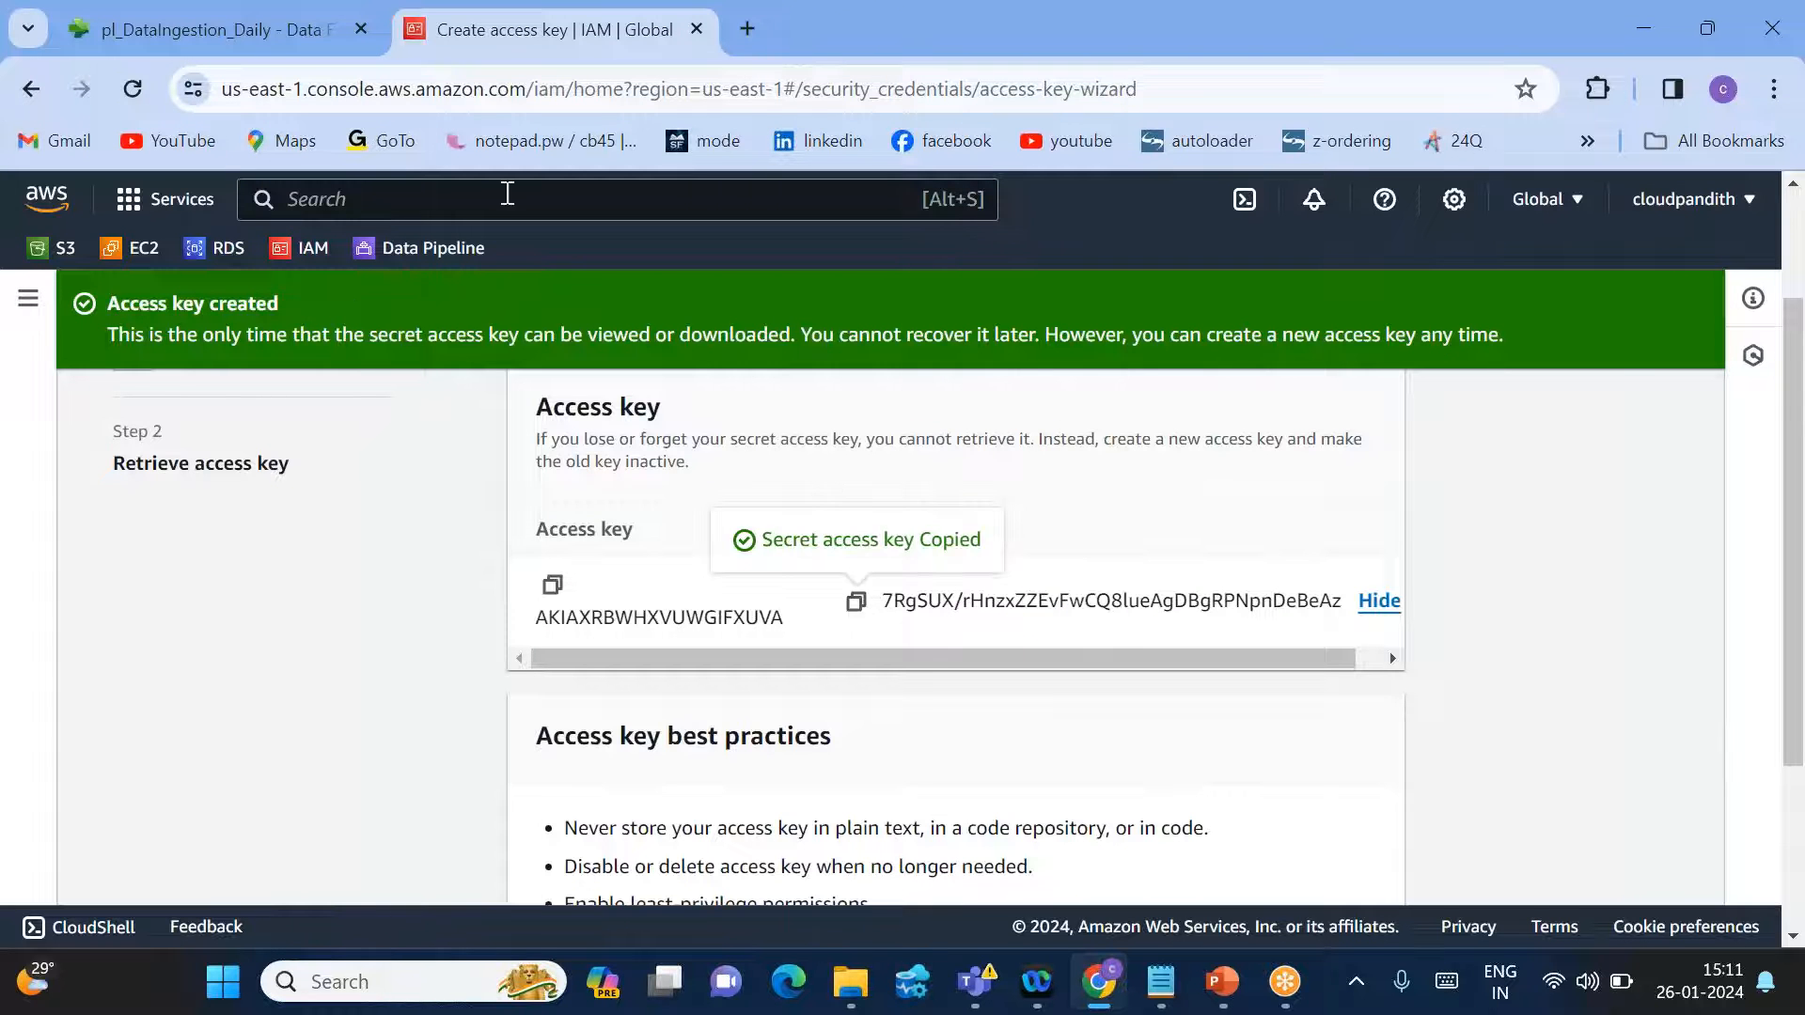
pyautogui.click(263, 29)
pyautogui.click(772, 752)
pyautogui.hotkey('ctrl', 'v')
pyautogui.click(292, 838)
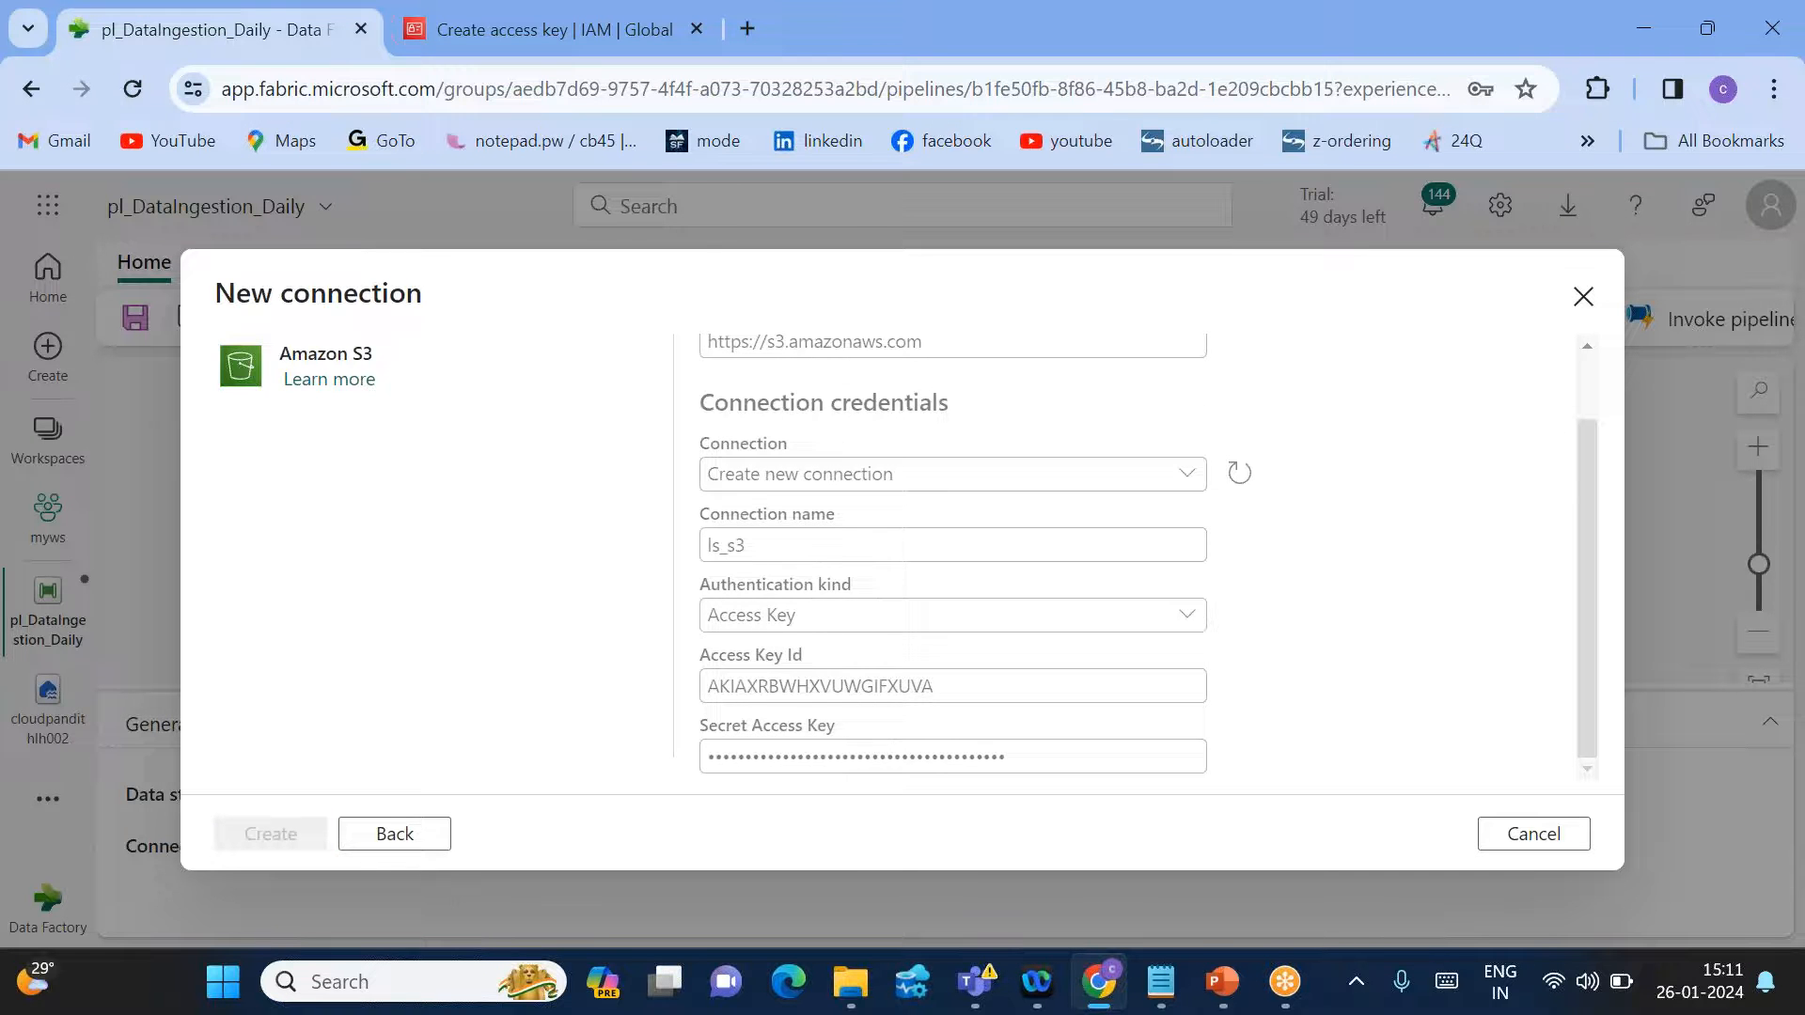
# Set the copy activity's source connection type to Amazon S3 and test the connection.
pyautogui.scroll(-1, 850, 831)
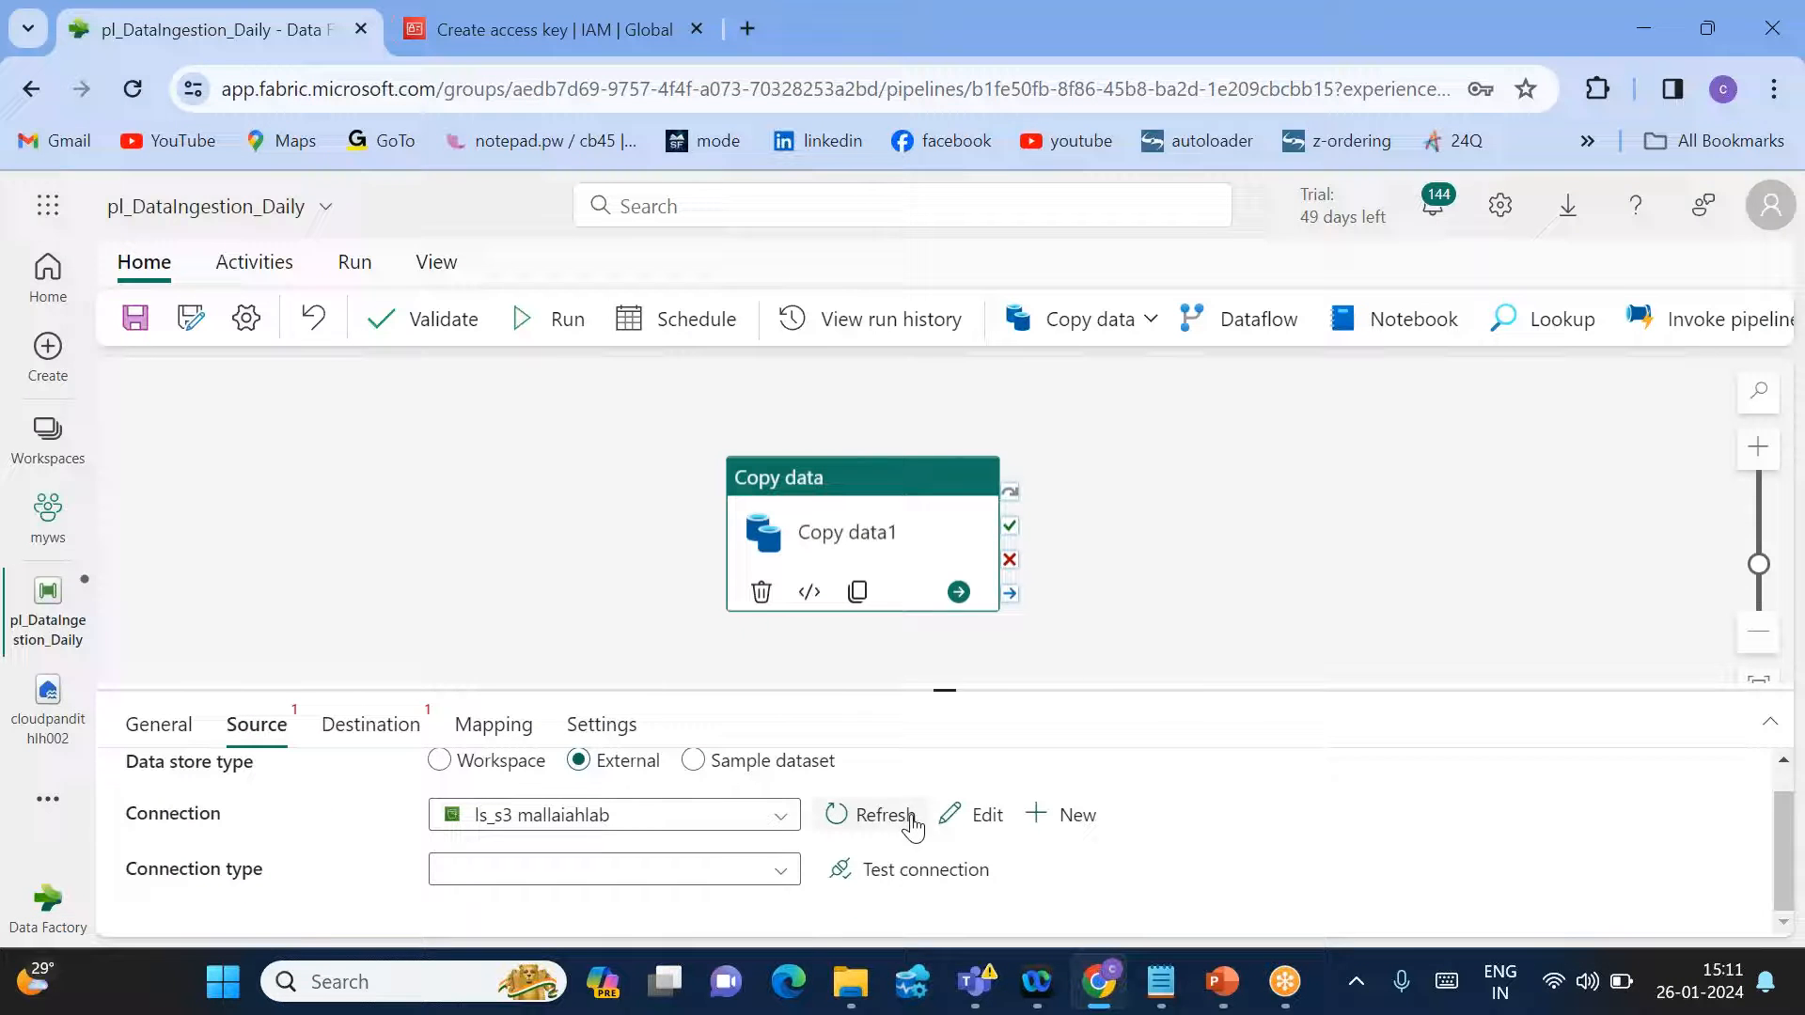
pyautogui.scroll(1, 715, 836)
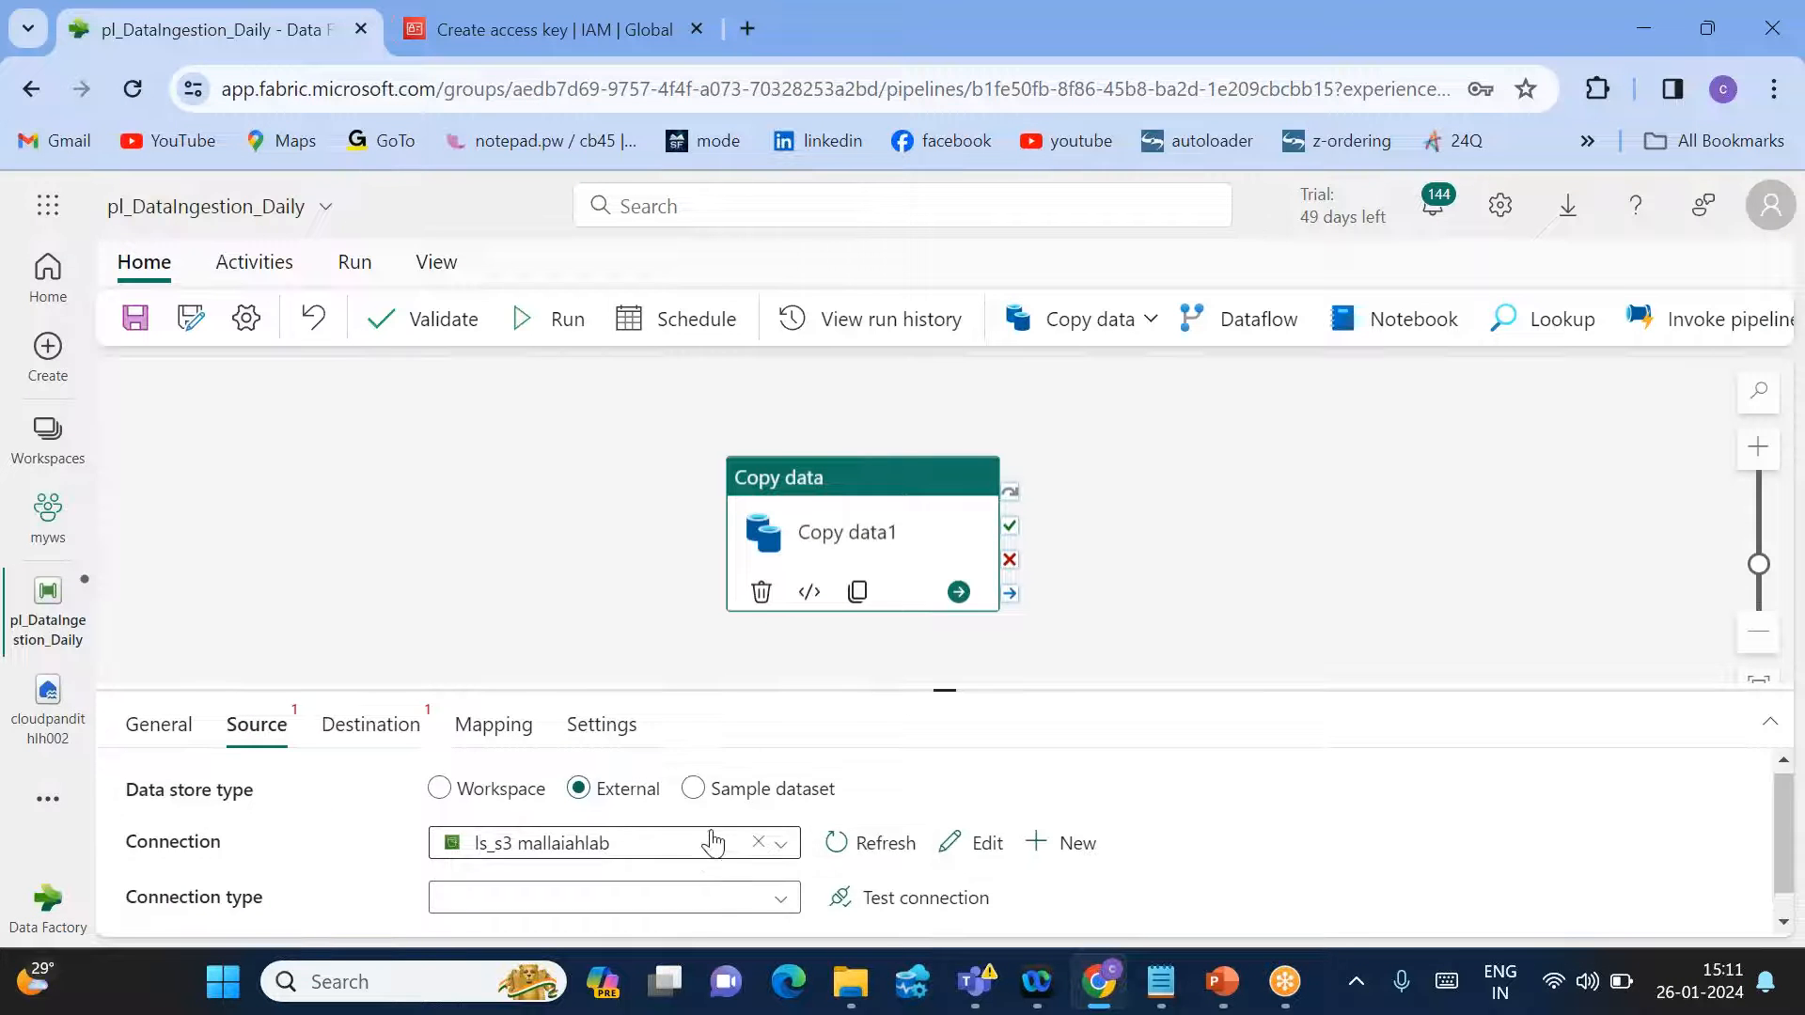
pyautogui.scroll(-1, 715, 844)
pyautogui.click(779, 879)
pyautogui.click(637, 872)
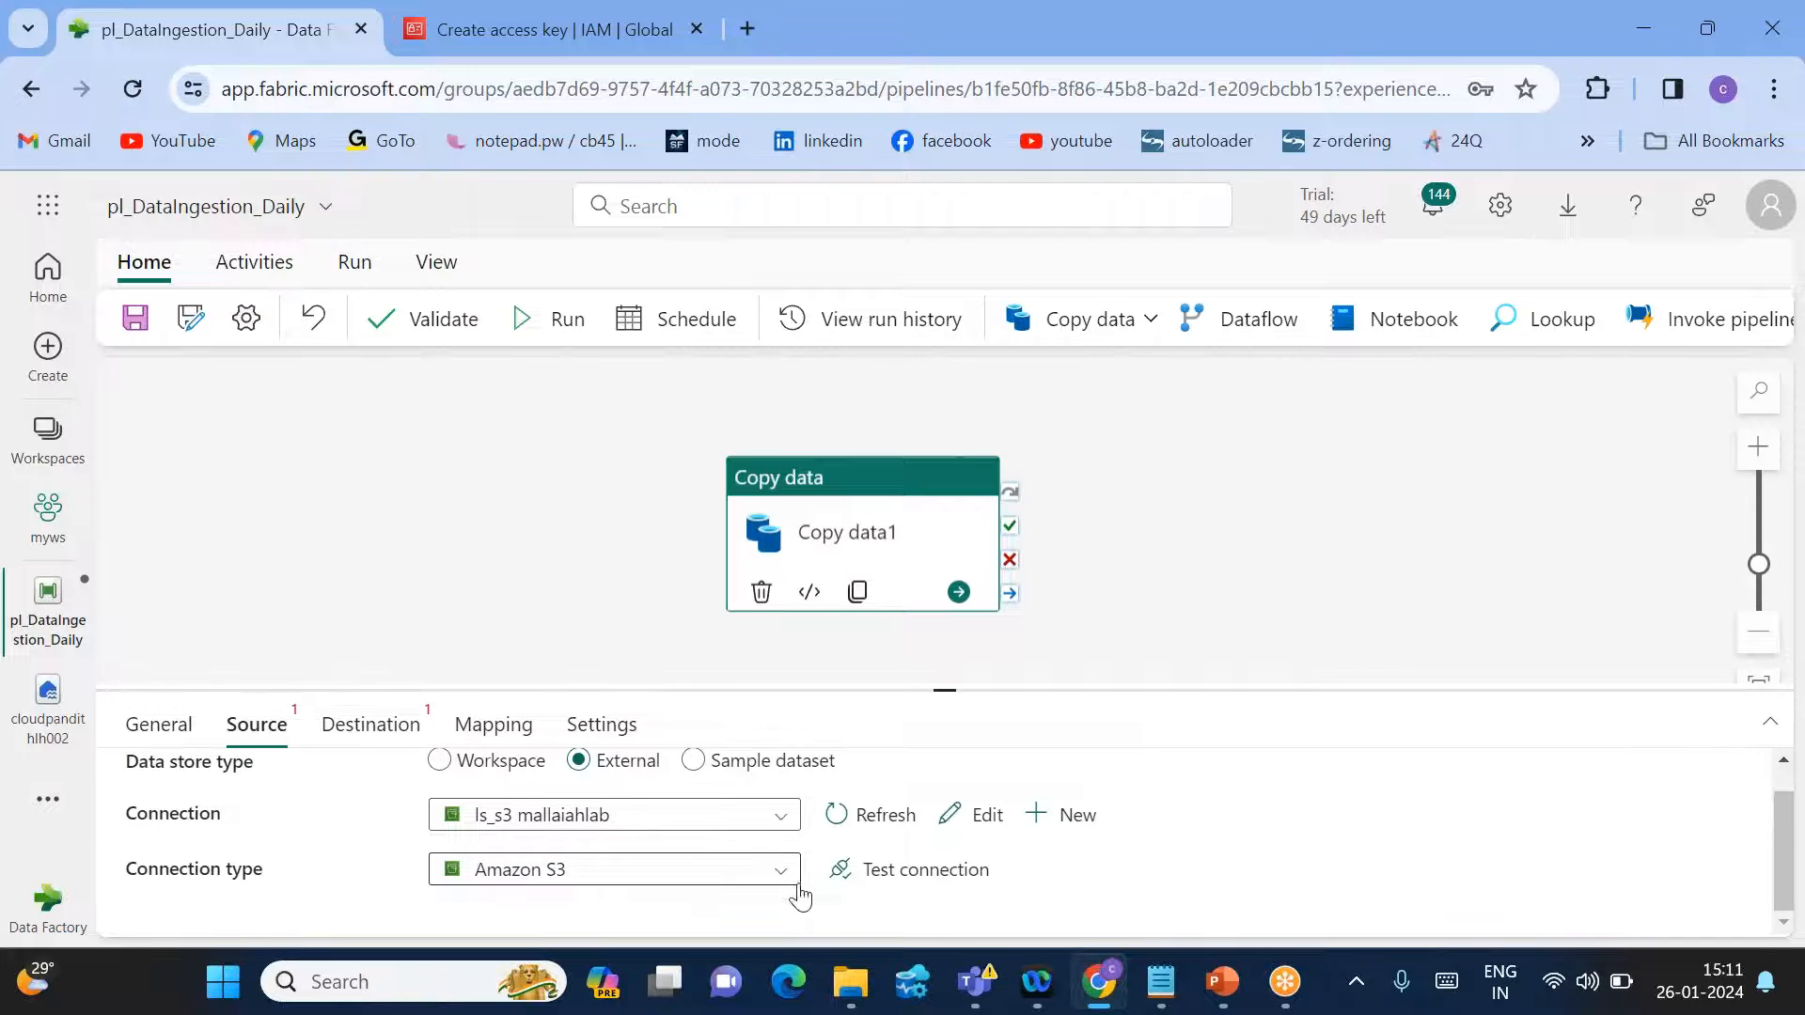
pyautogui.scroll(-1, 800, 898)
pyautogui.click(926, 836)
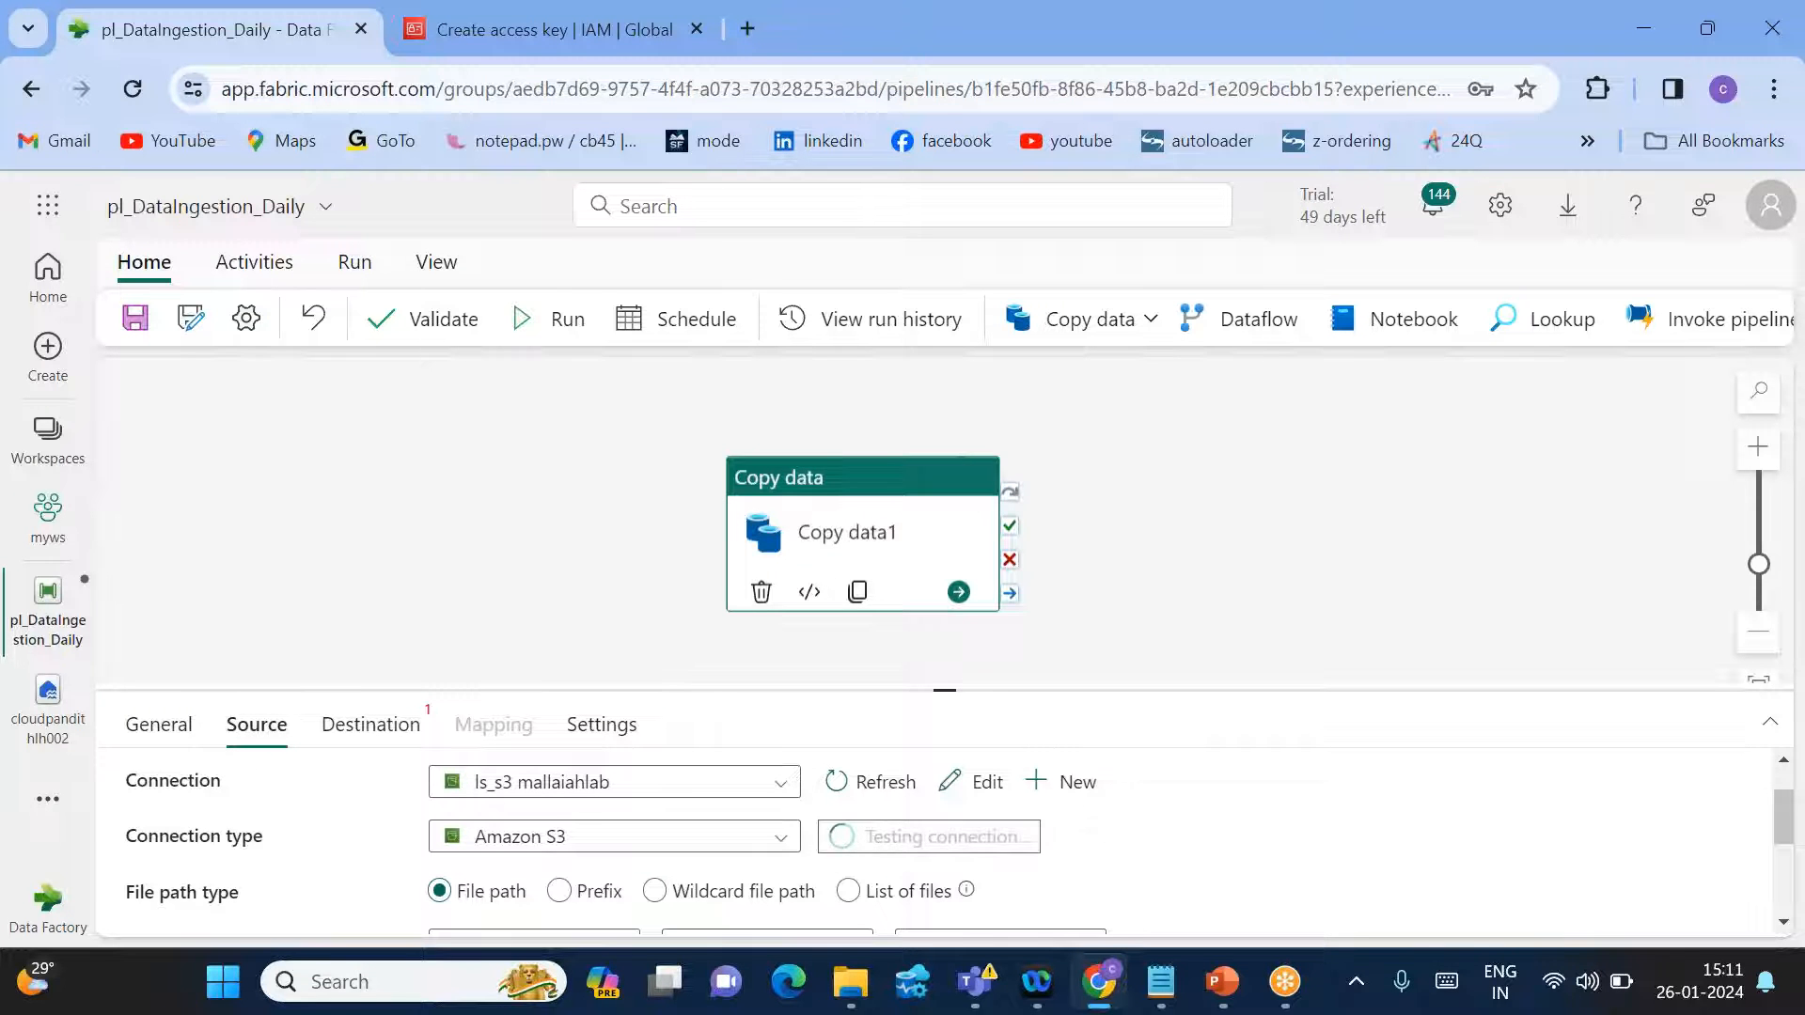
# Set the source's file path type to Wildcard file path and choose cloudpandiths3fabric as its bucket.
pyautogui.moveTo(923, 641); pyautogui.dragTo(912, 522)
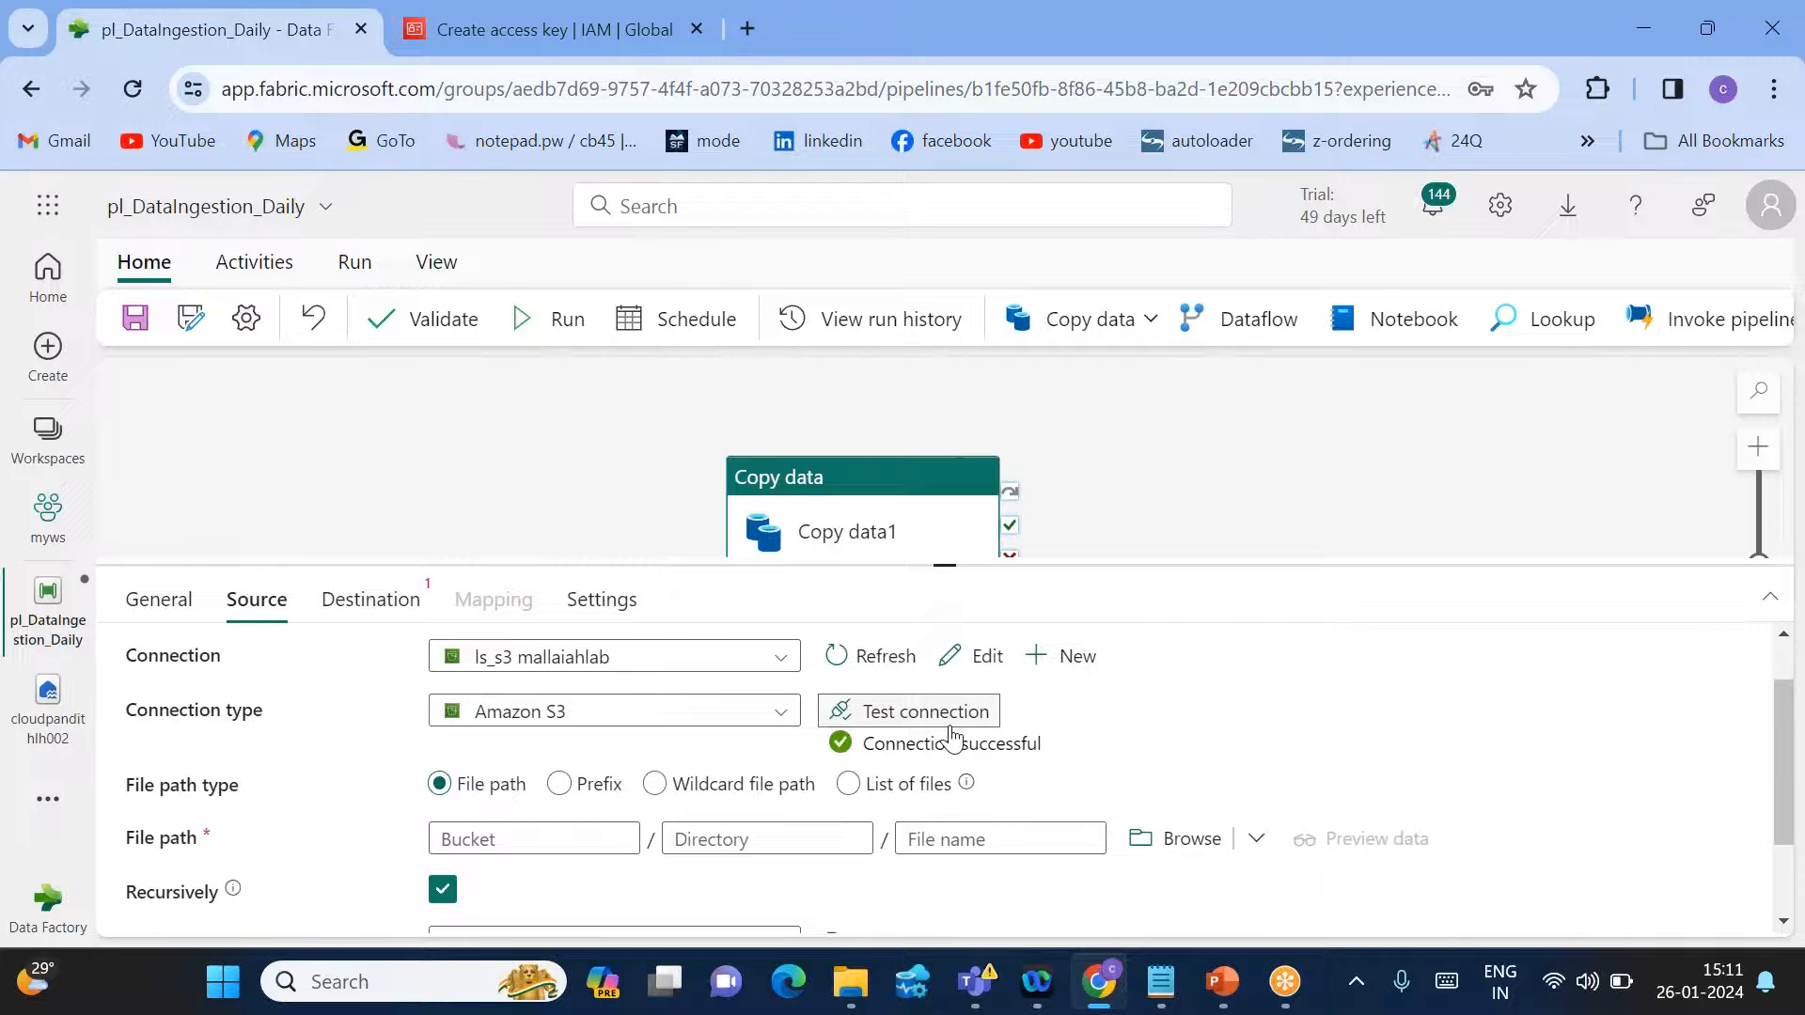
pyautogui.scroll(-1, 842, 729)
pyautogui.click(654, 720)
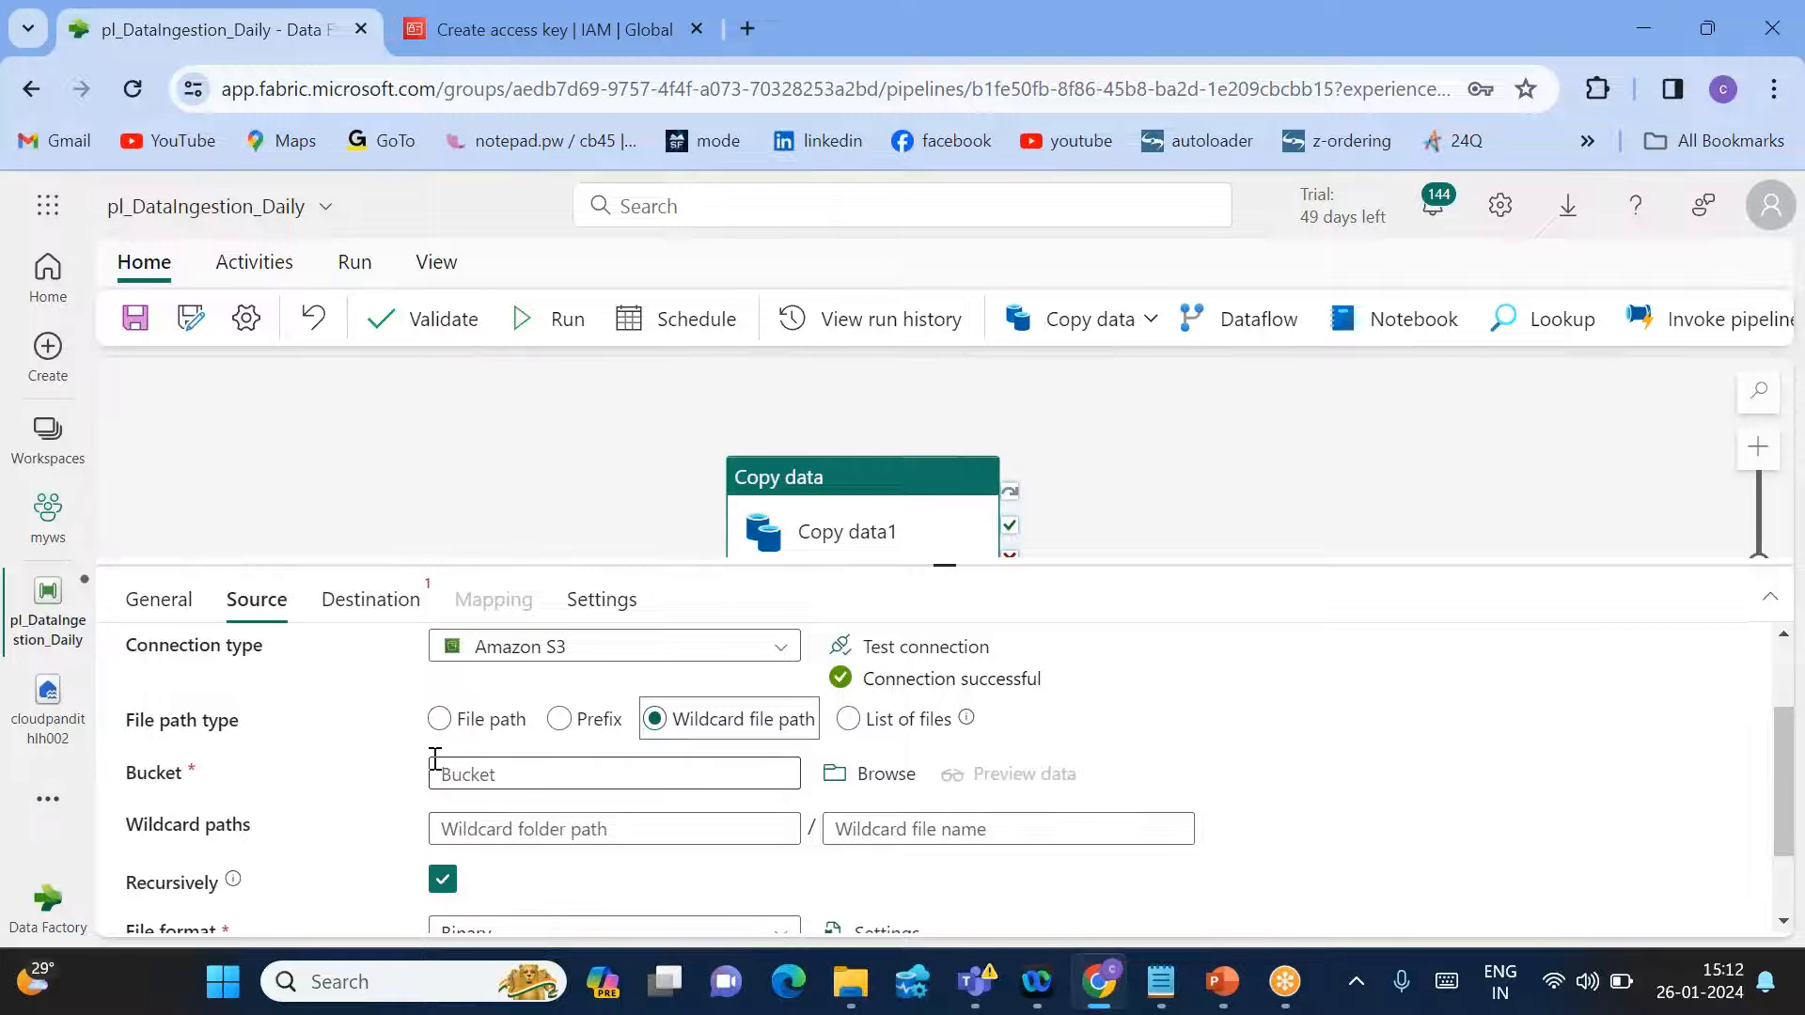
pyautogui.click(863, 776)
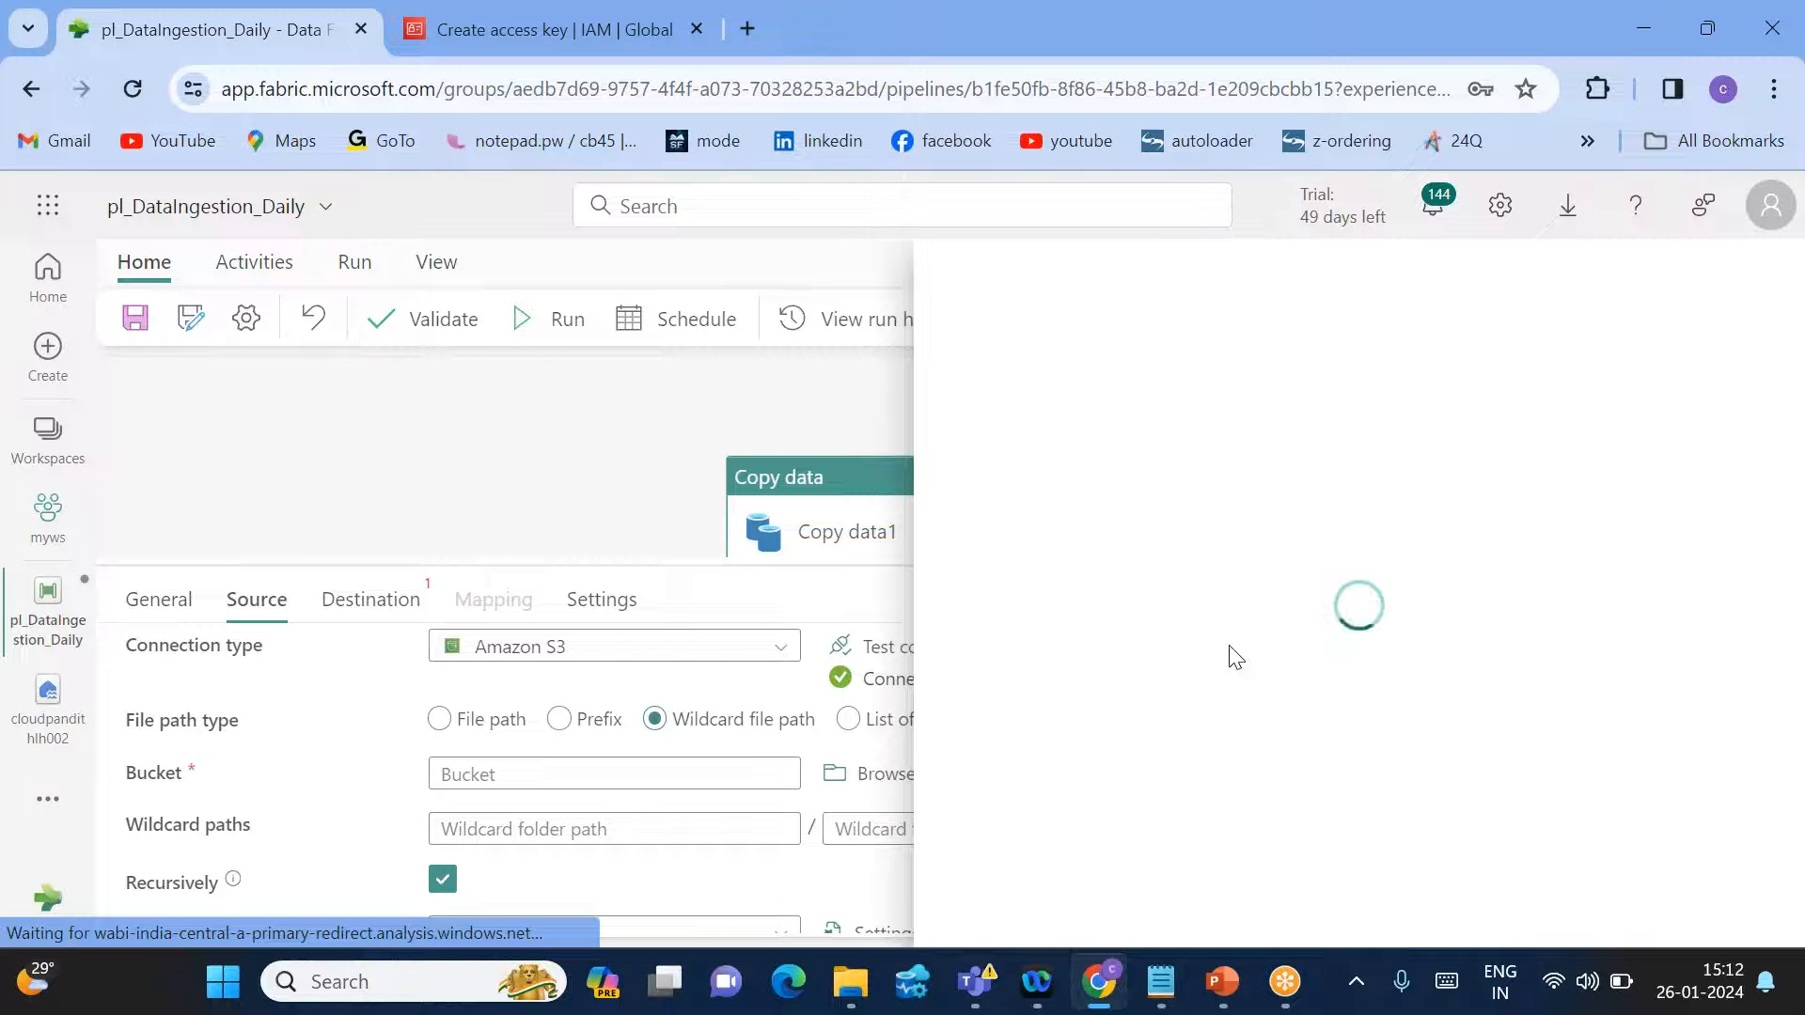
pyautogui.click(1079, 449)
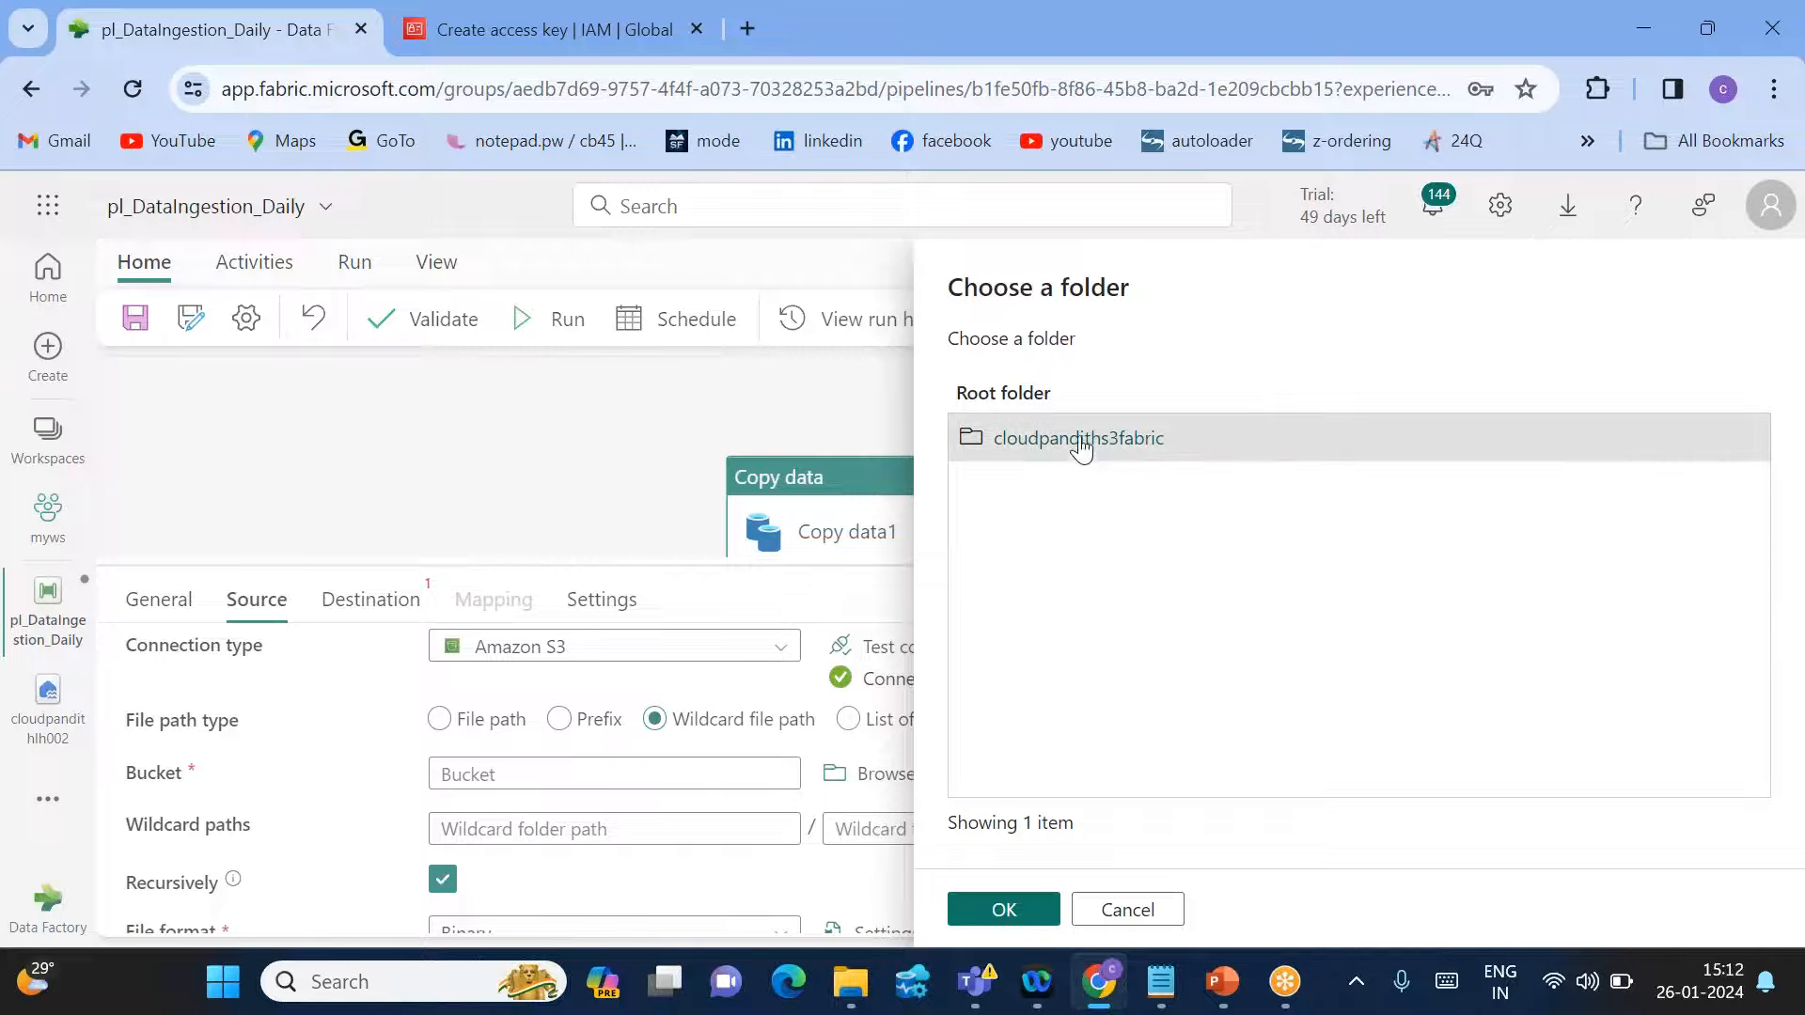
pyautogui.click(1004, 910)
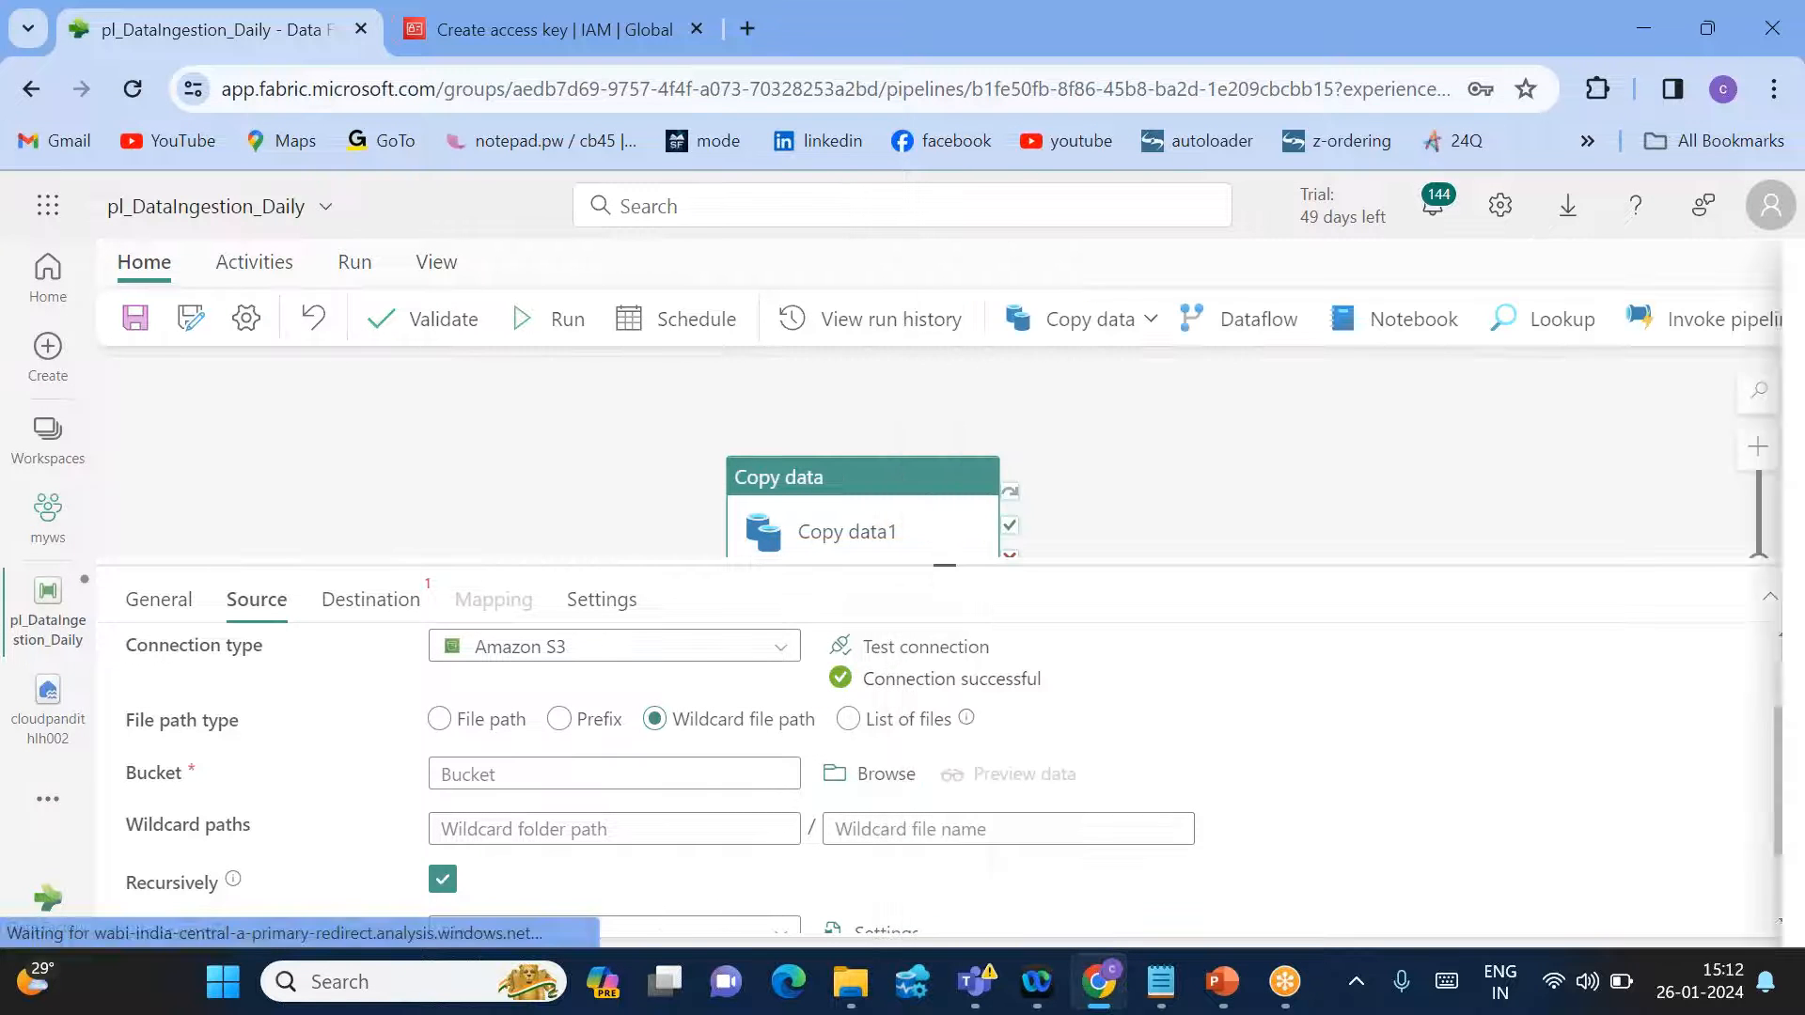
# Set the source's wildcard folder path to input and its wildcard file name to *.
pyautogui.click(501, 824)
pyautogui.write('input')
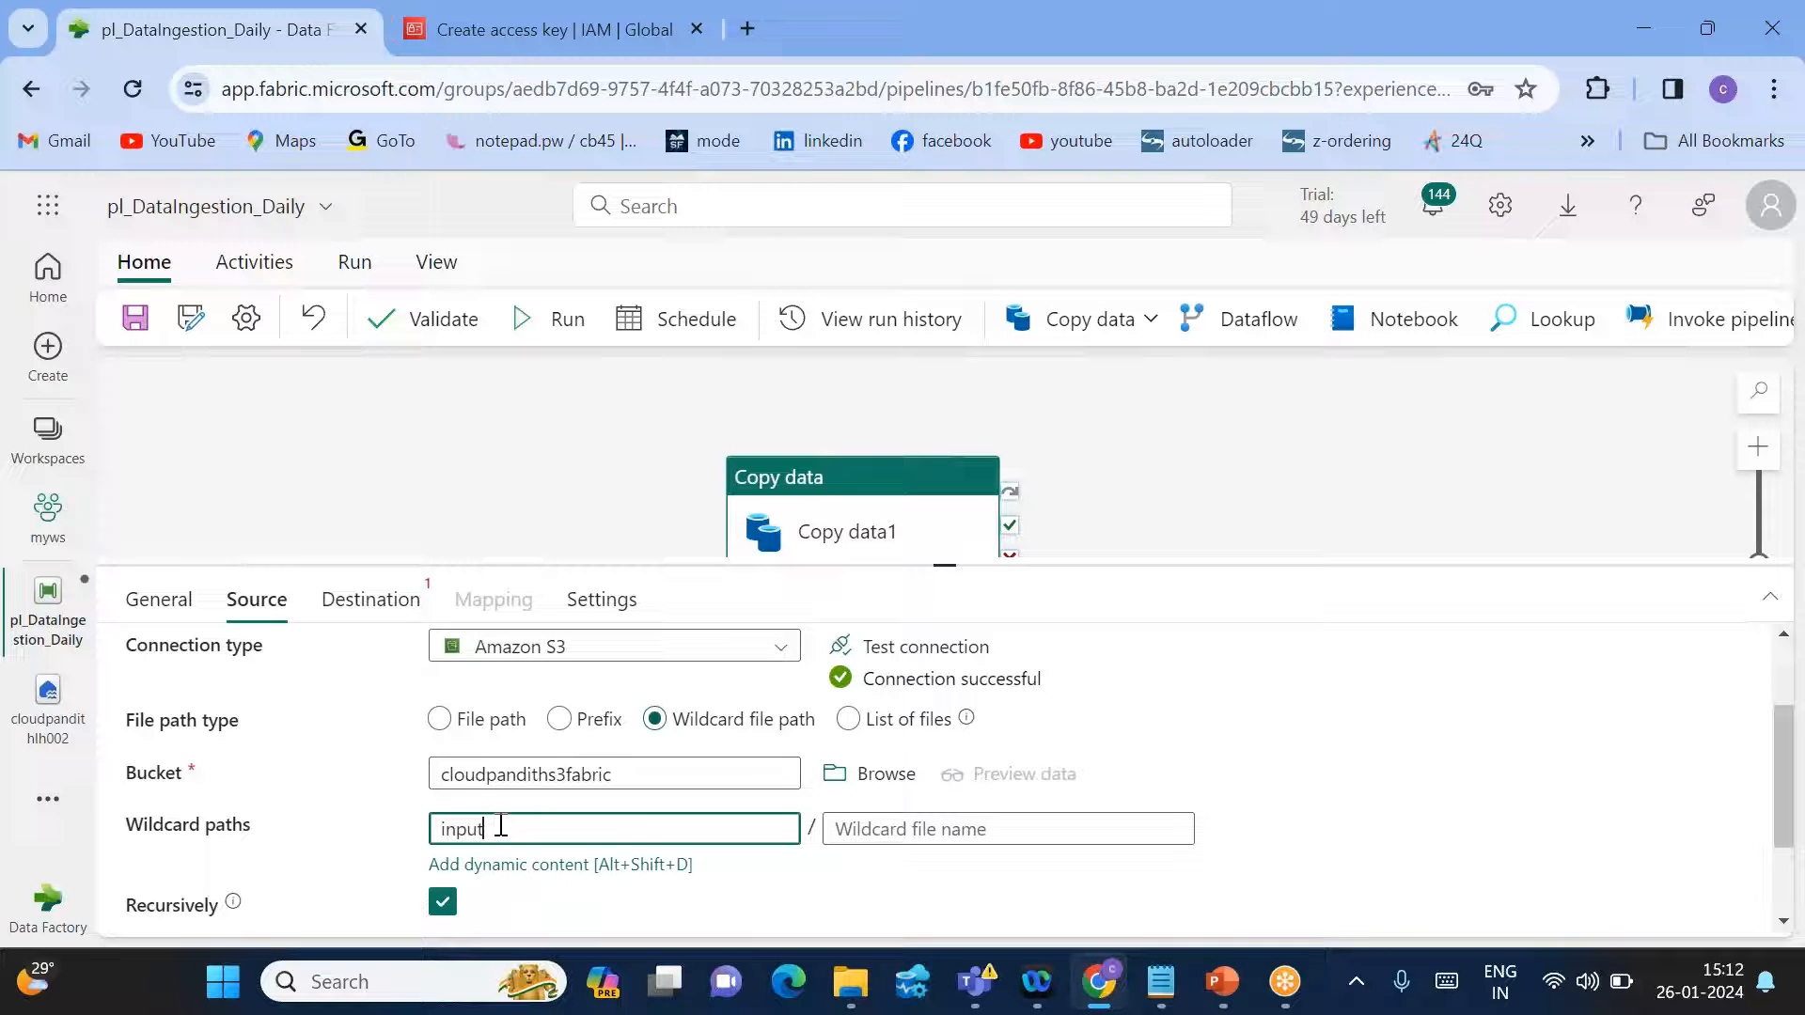
pyautogui.click(908, 824)
pyautogui.write('*')
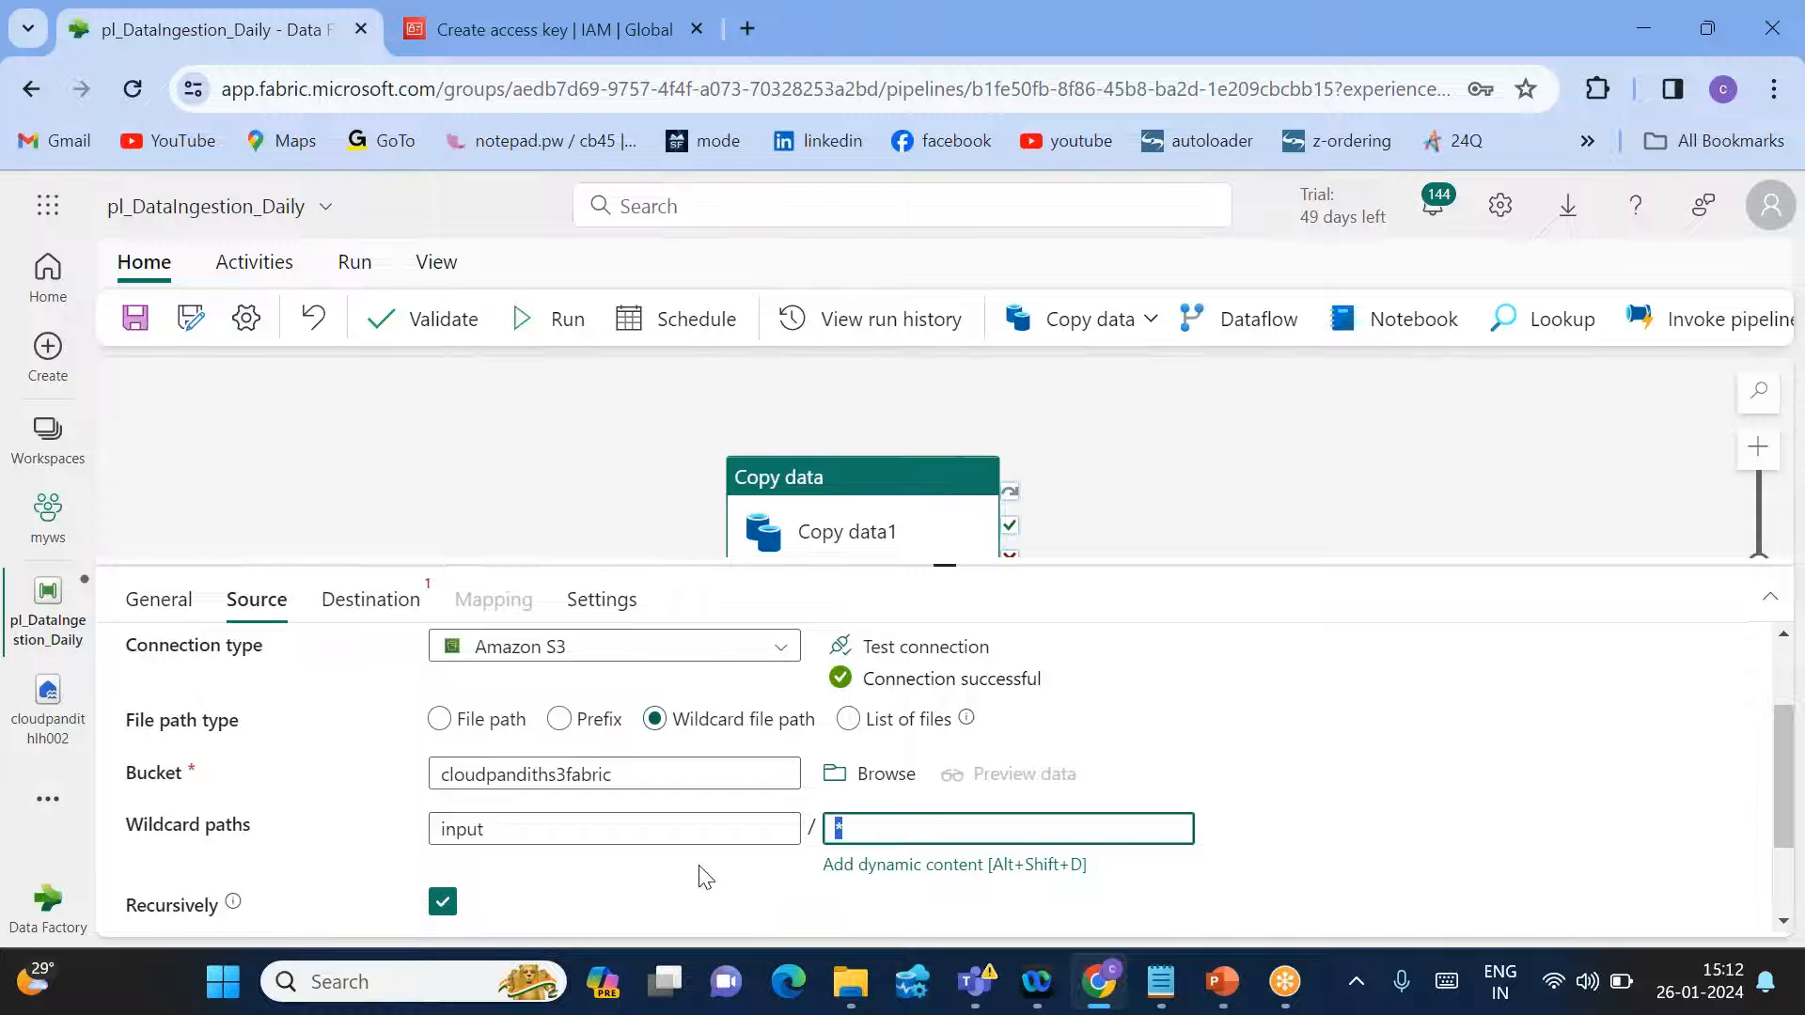
pyautogui.moveTo(516, 833); pyautogui.dragTo(422, 834)
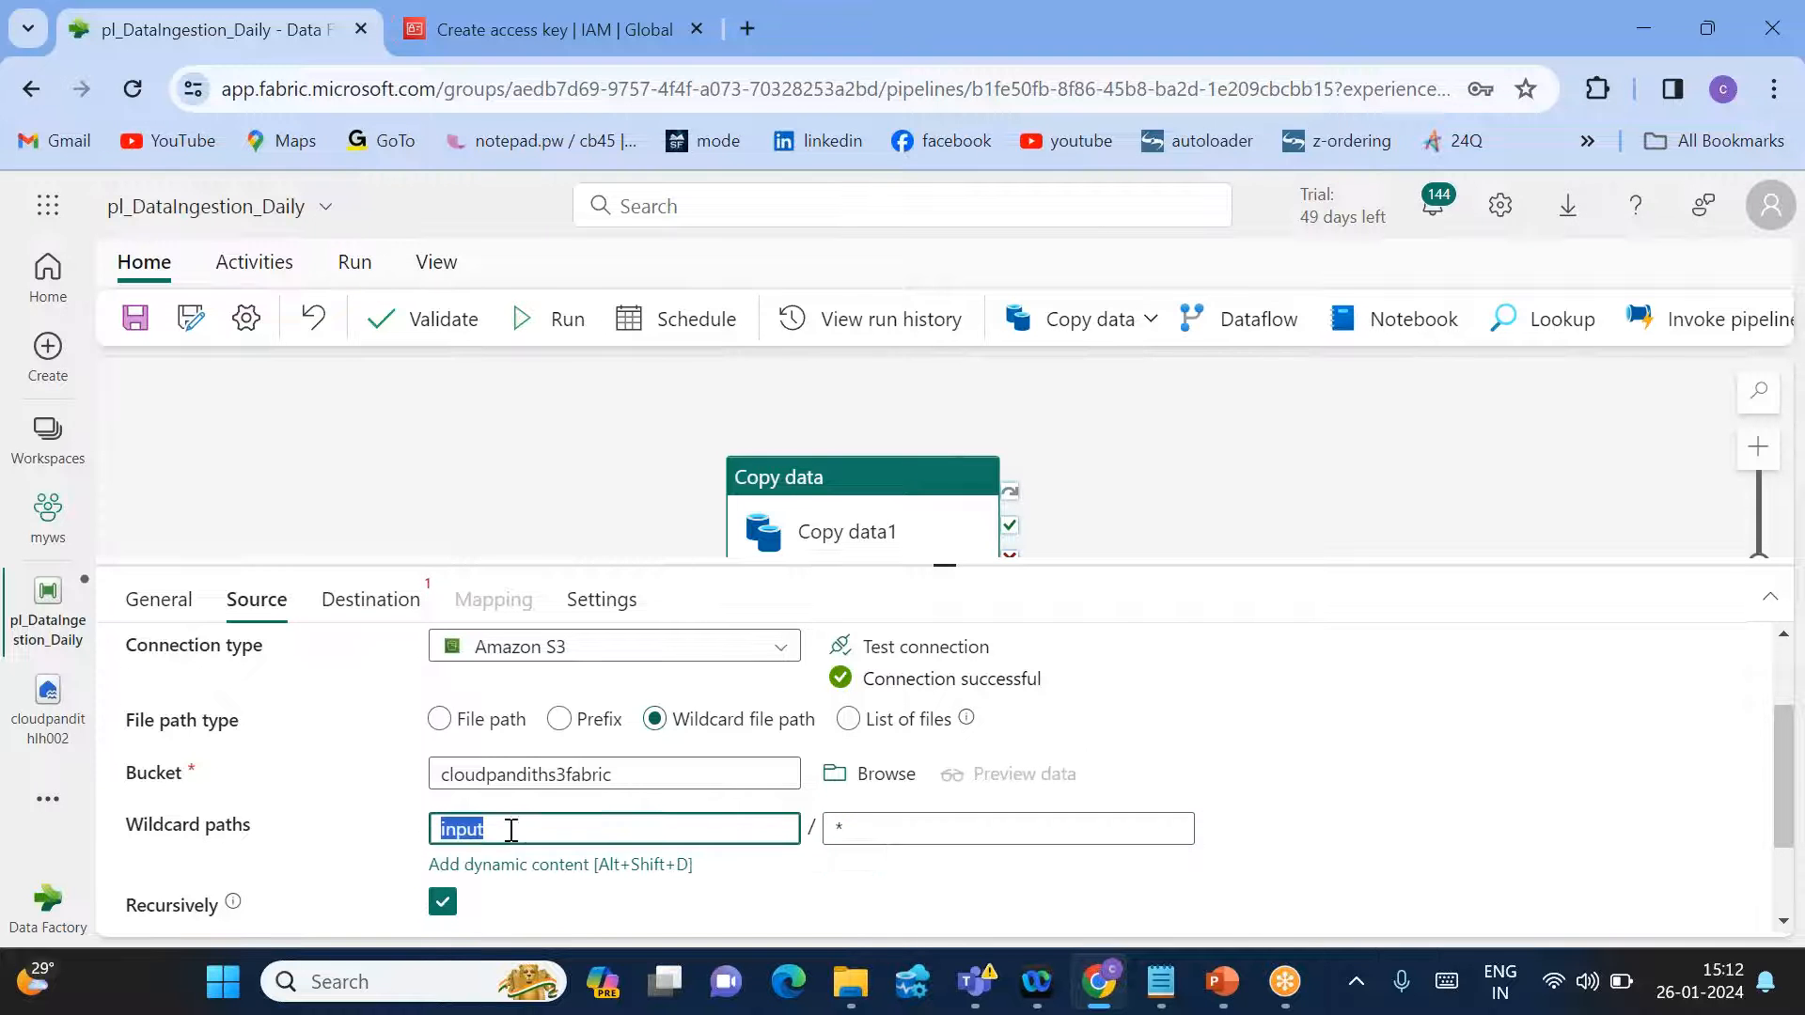
# Set the copy activity's destination to the cloudpandithlh002 lakehouse with Files as the root folder.
pyautogui.click(387, 611)
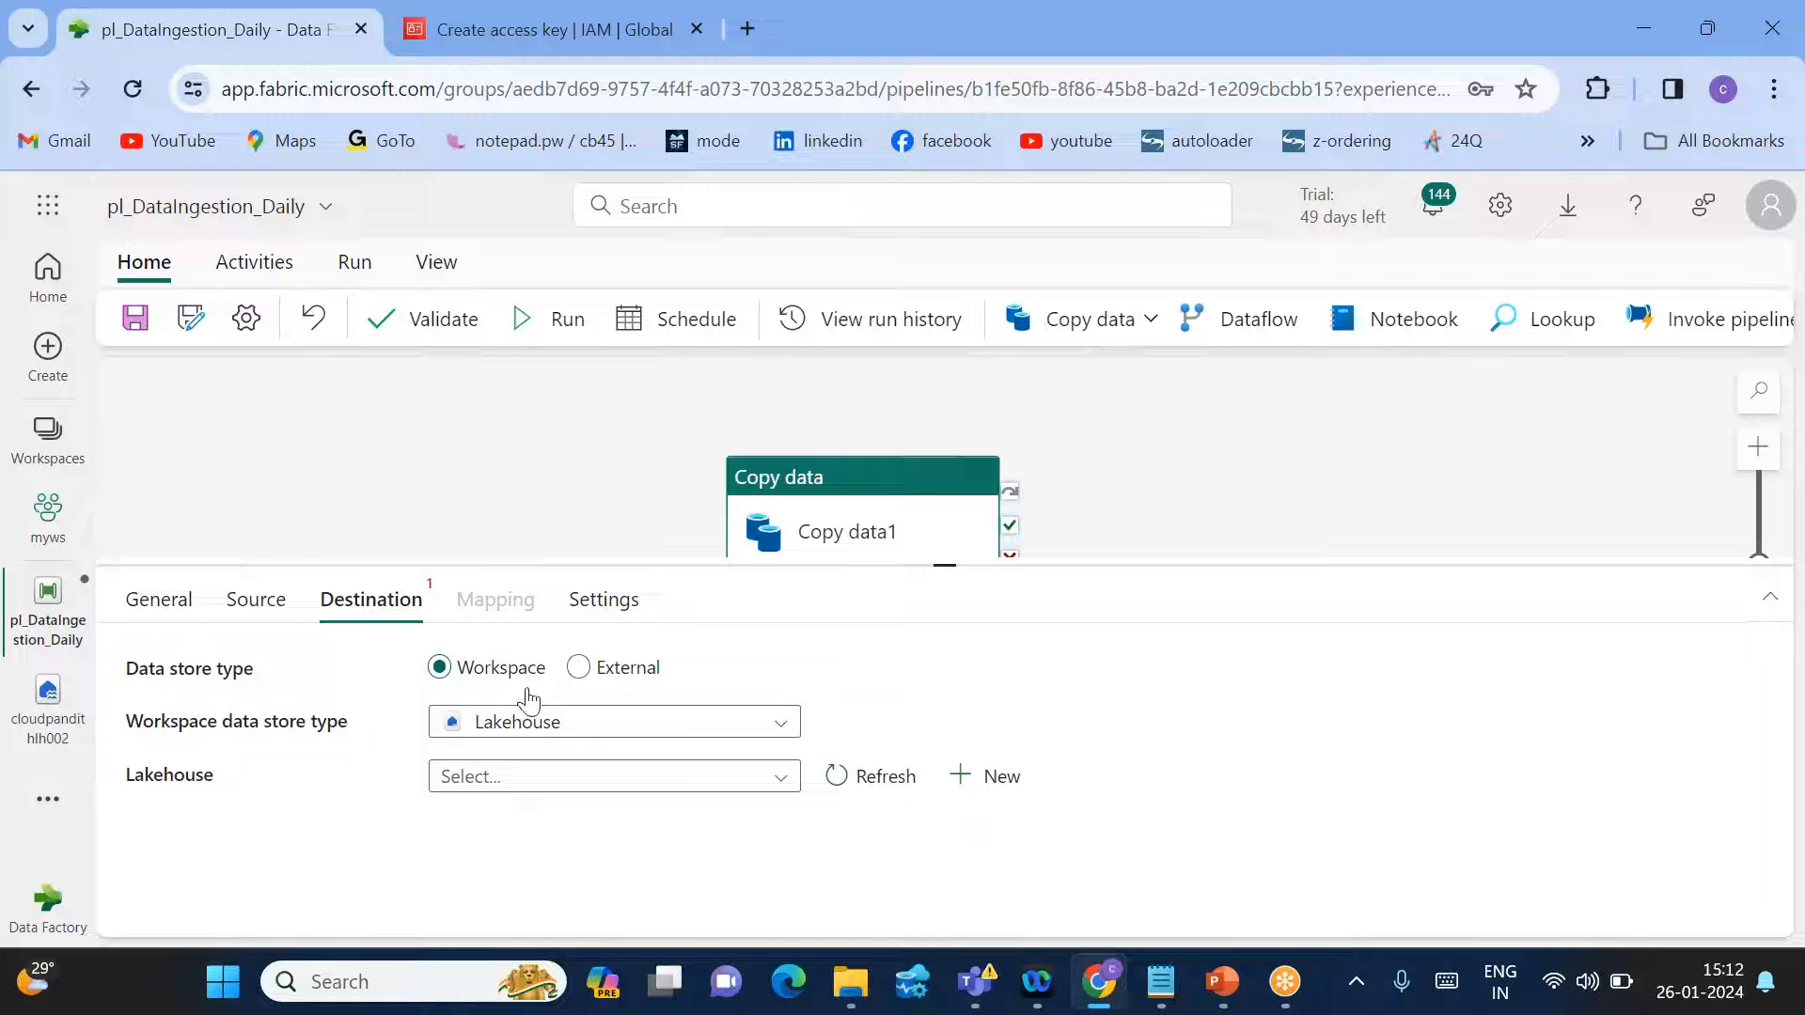
pyautogui.click(524, 777)
pyautogui.click(524, 815)
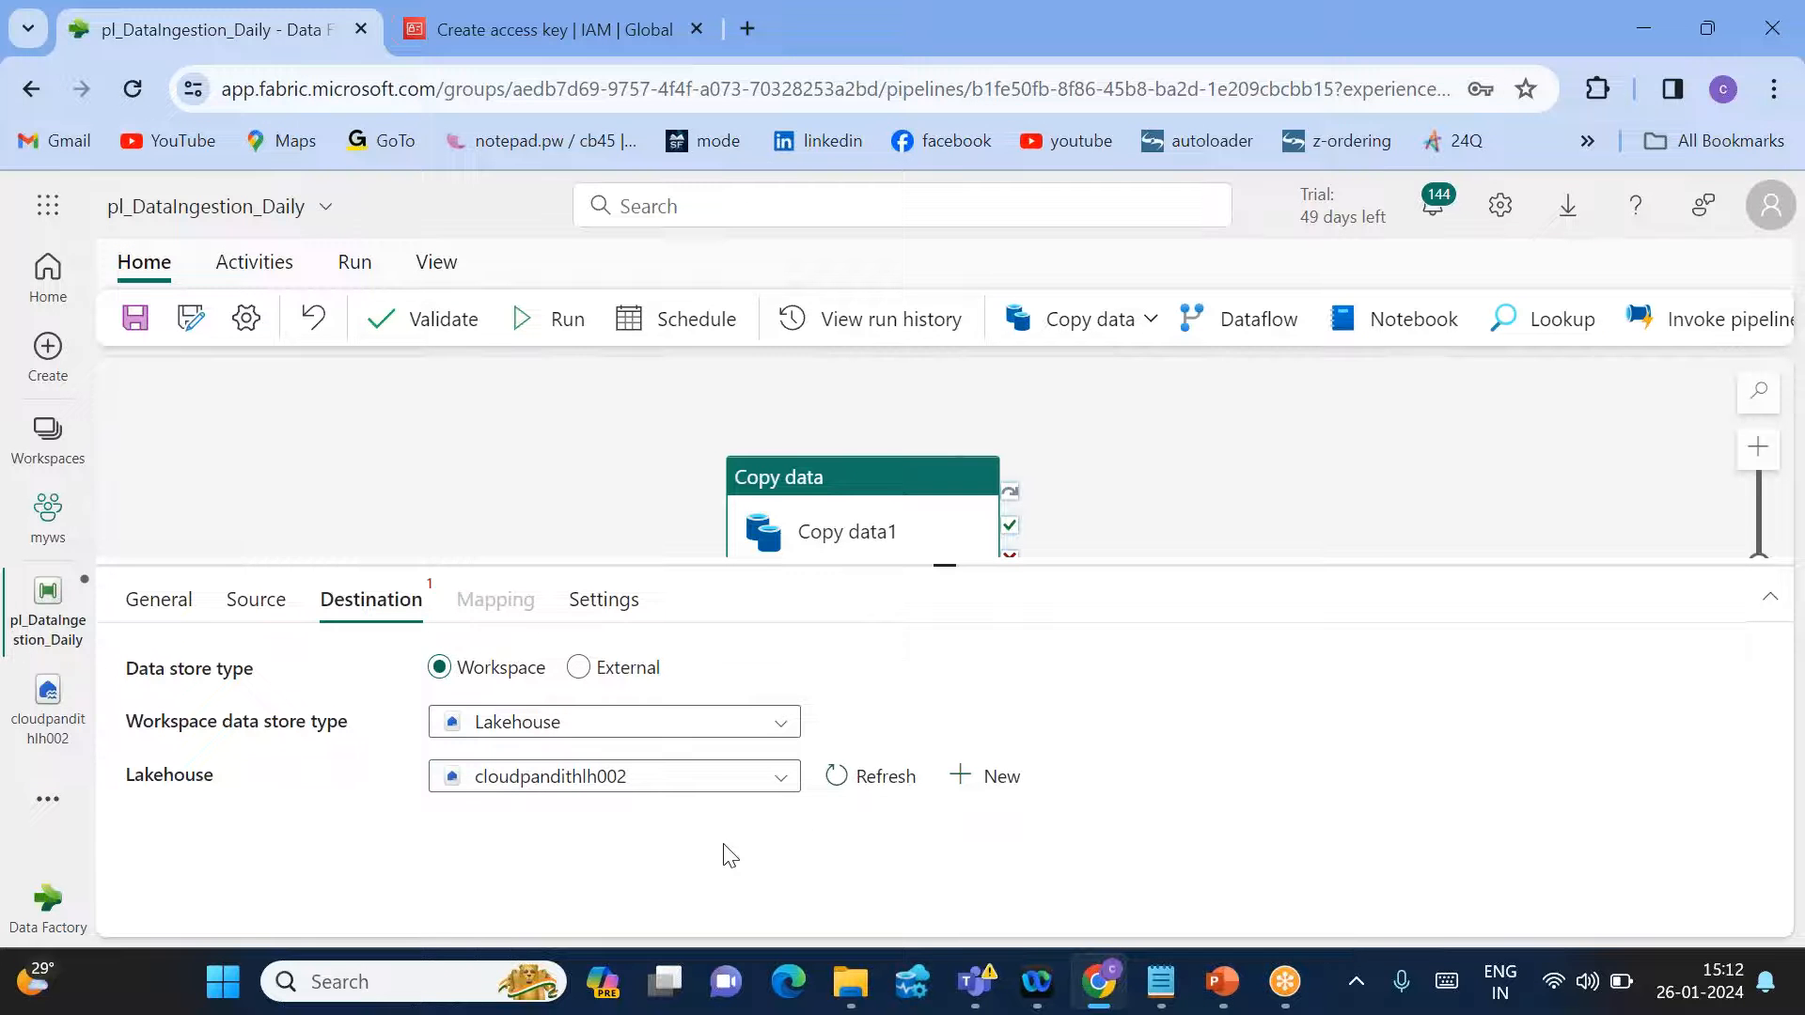
pyautogui.click(539, 794)
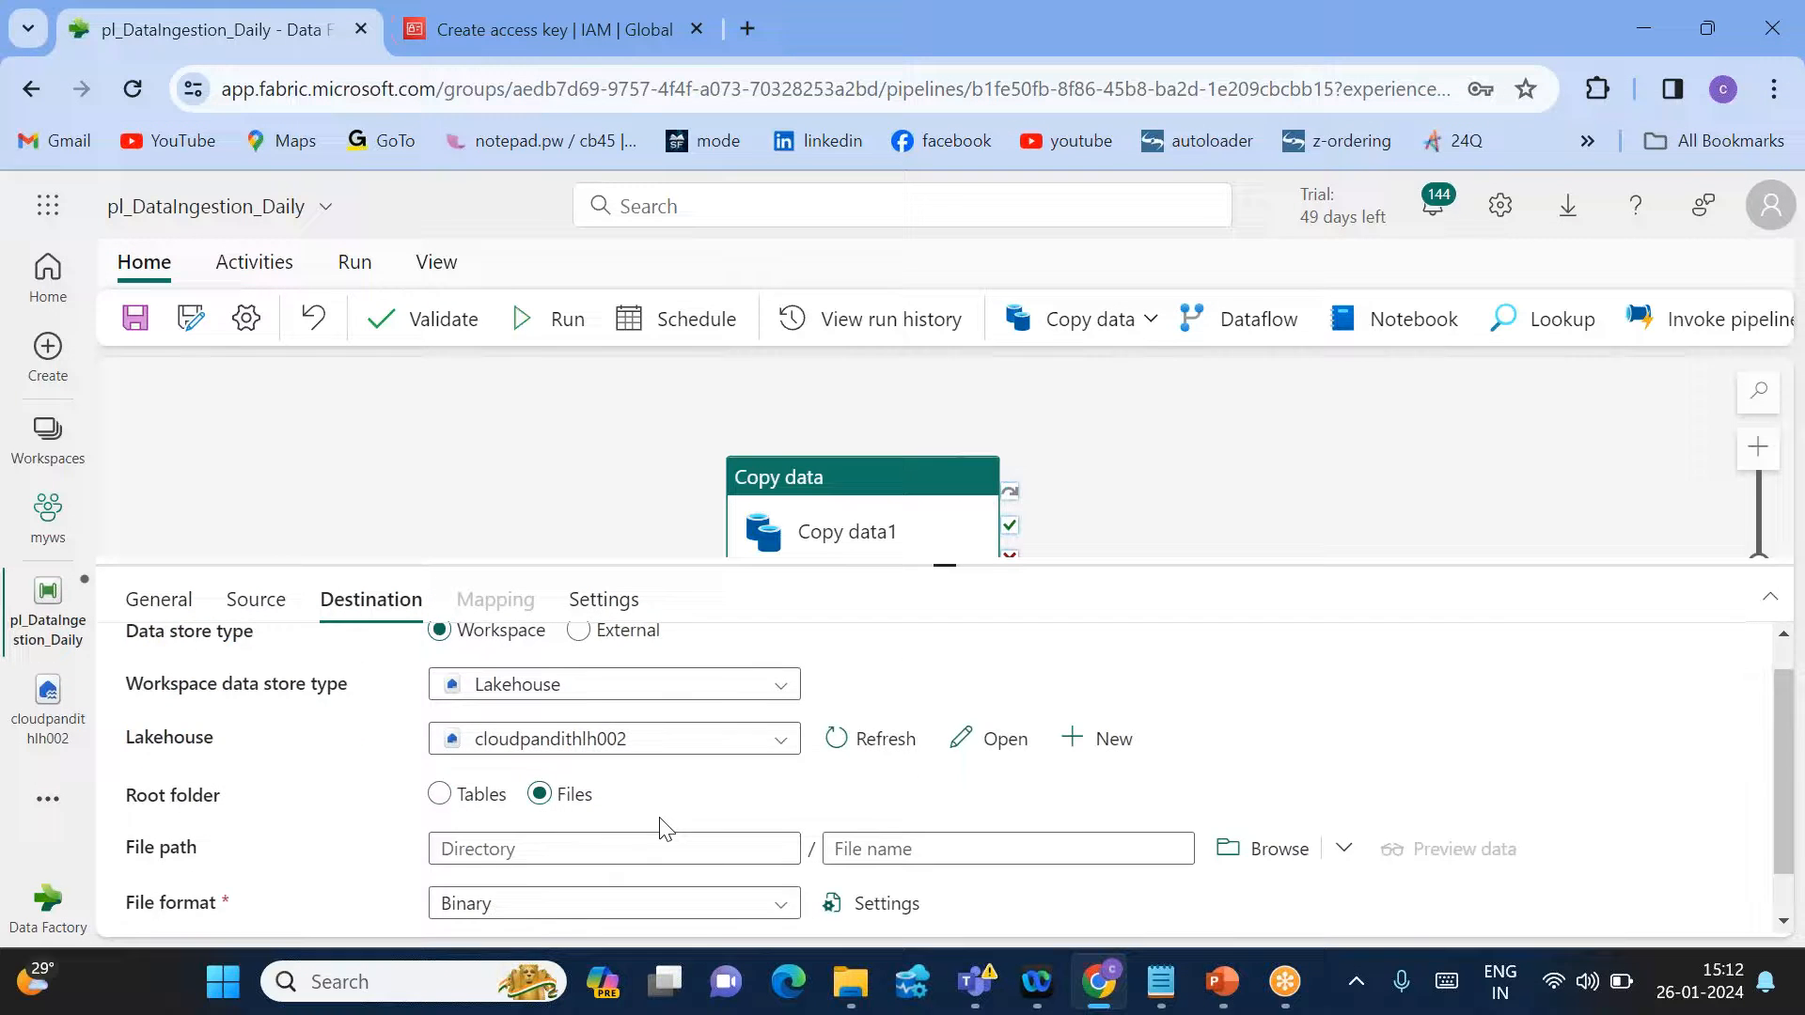
# Browse the lakehouse files and choose the output folder as the destination file path.
pyautogui.scroll(-1, 705, 827)
pyautogui.click(1260, 795)
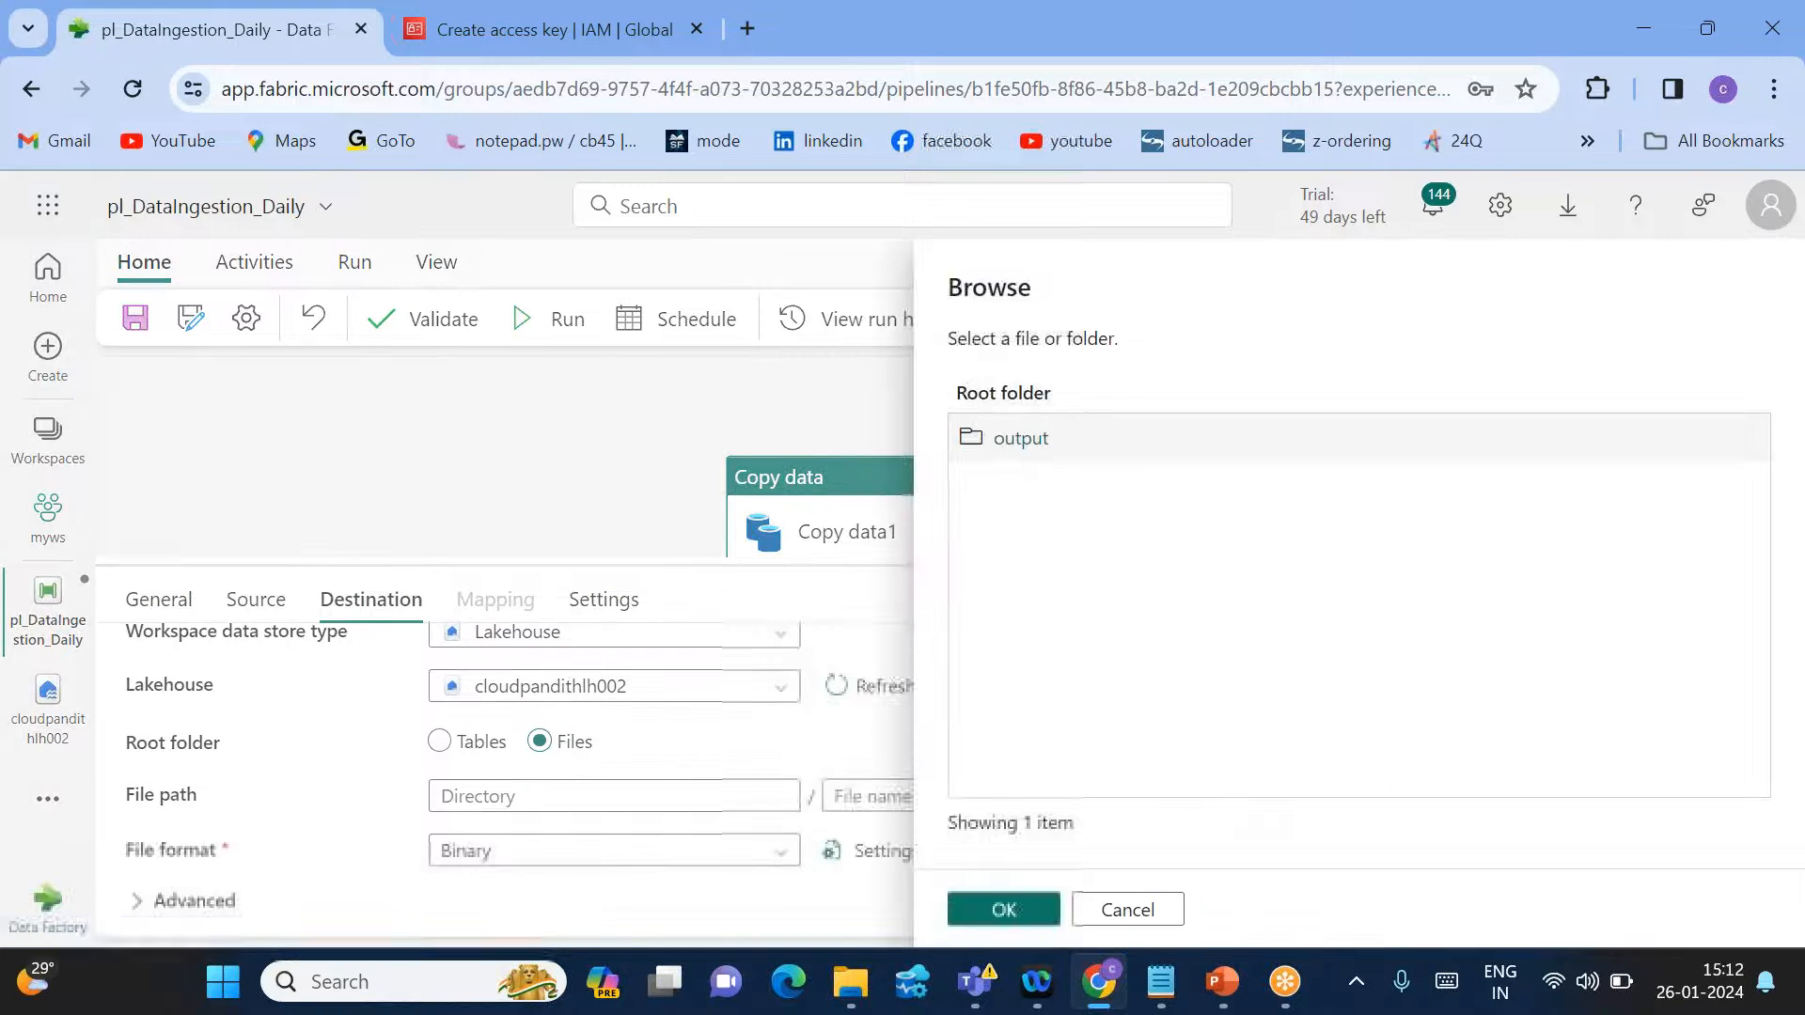
pyautogui.click(1007, 460)
pyautogui.click(1053, 904)
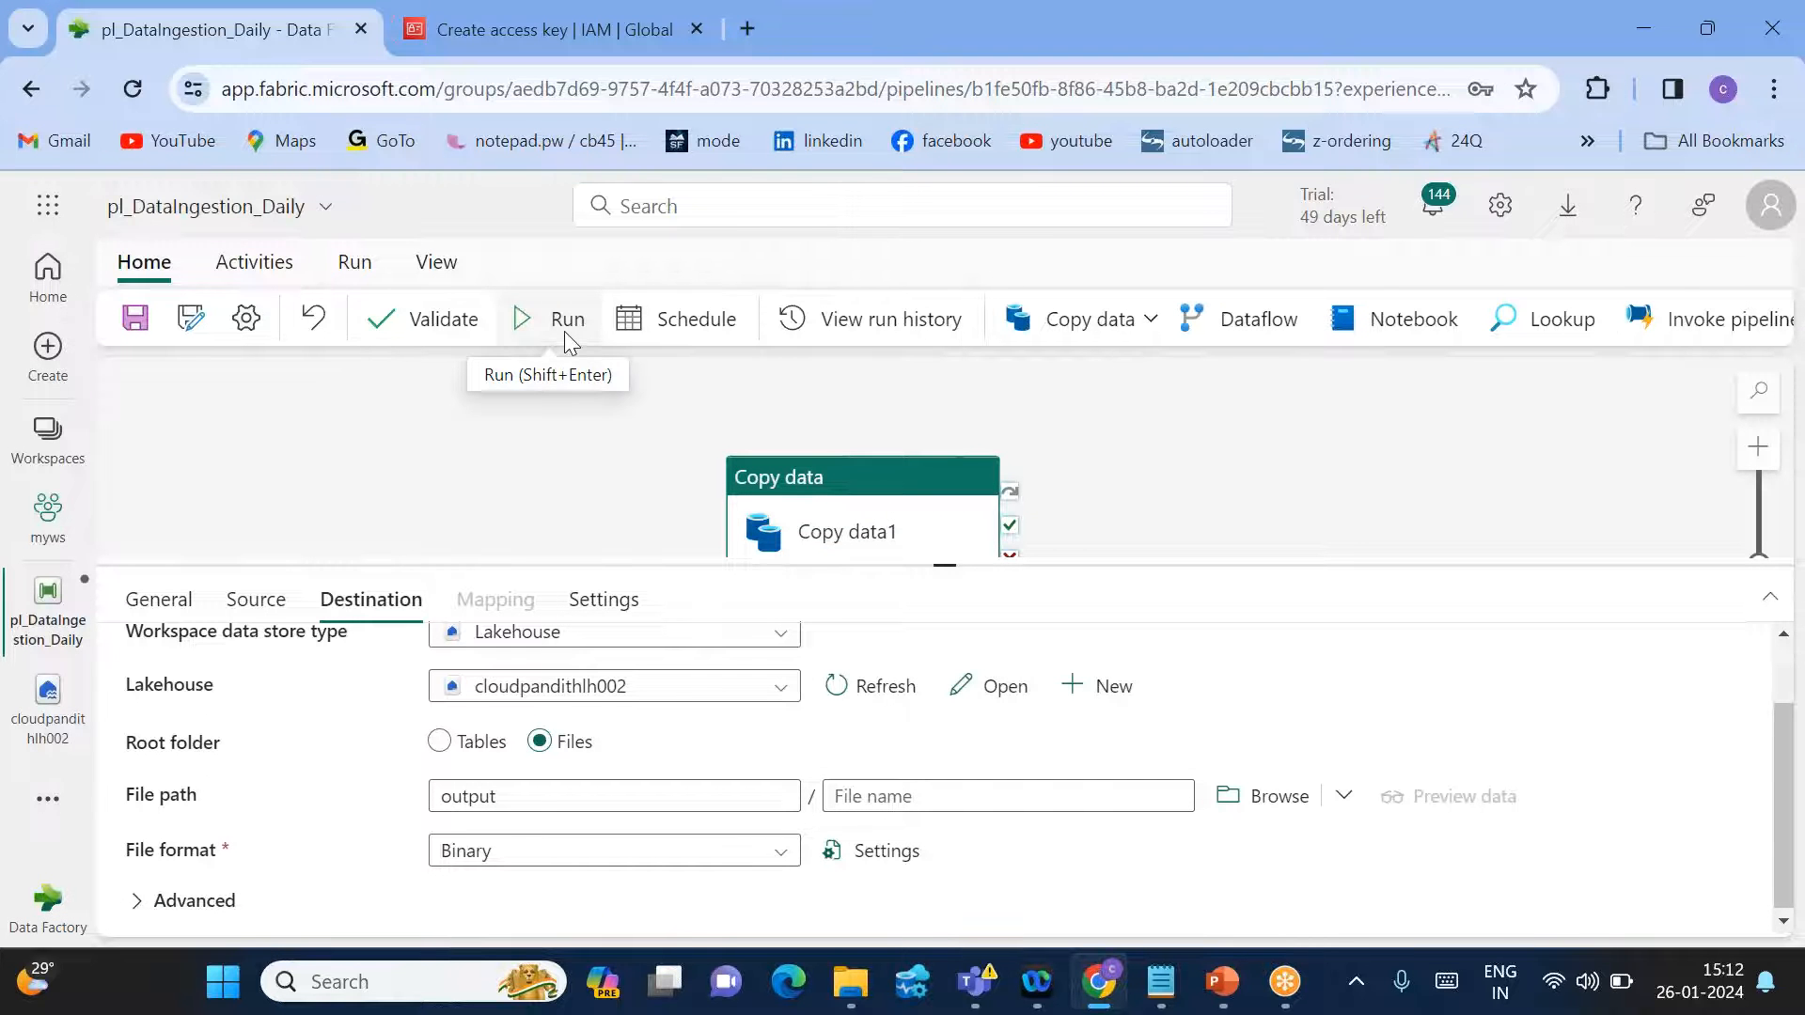
# Validate the pipeline and close the validation output.
pyautogui.click(419, 320)
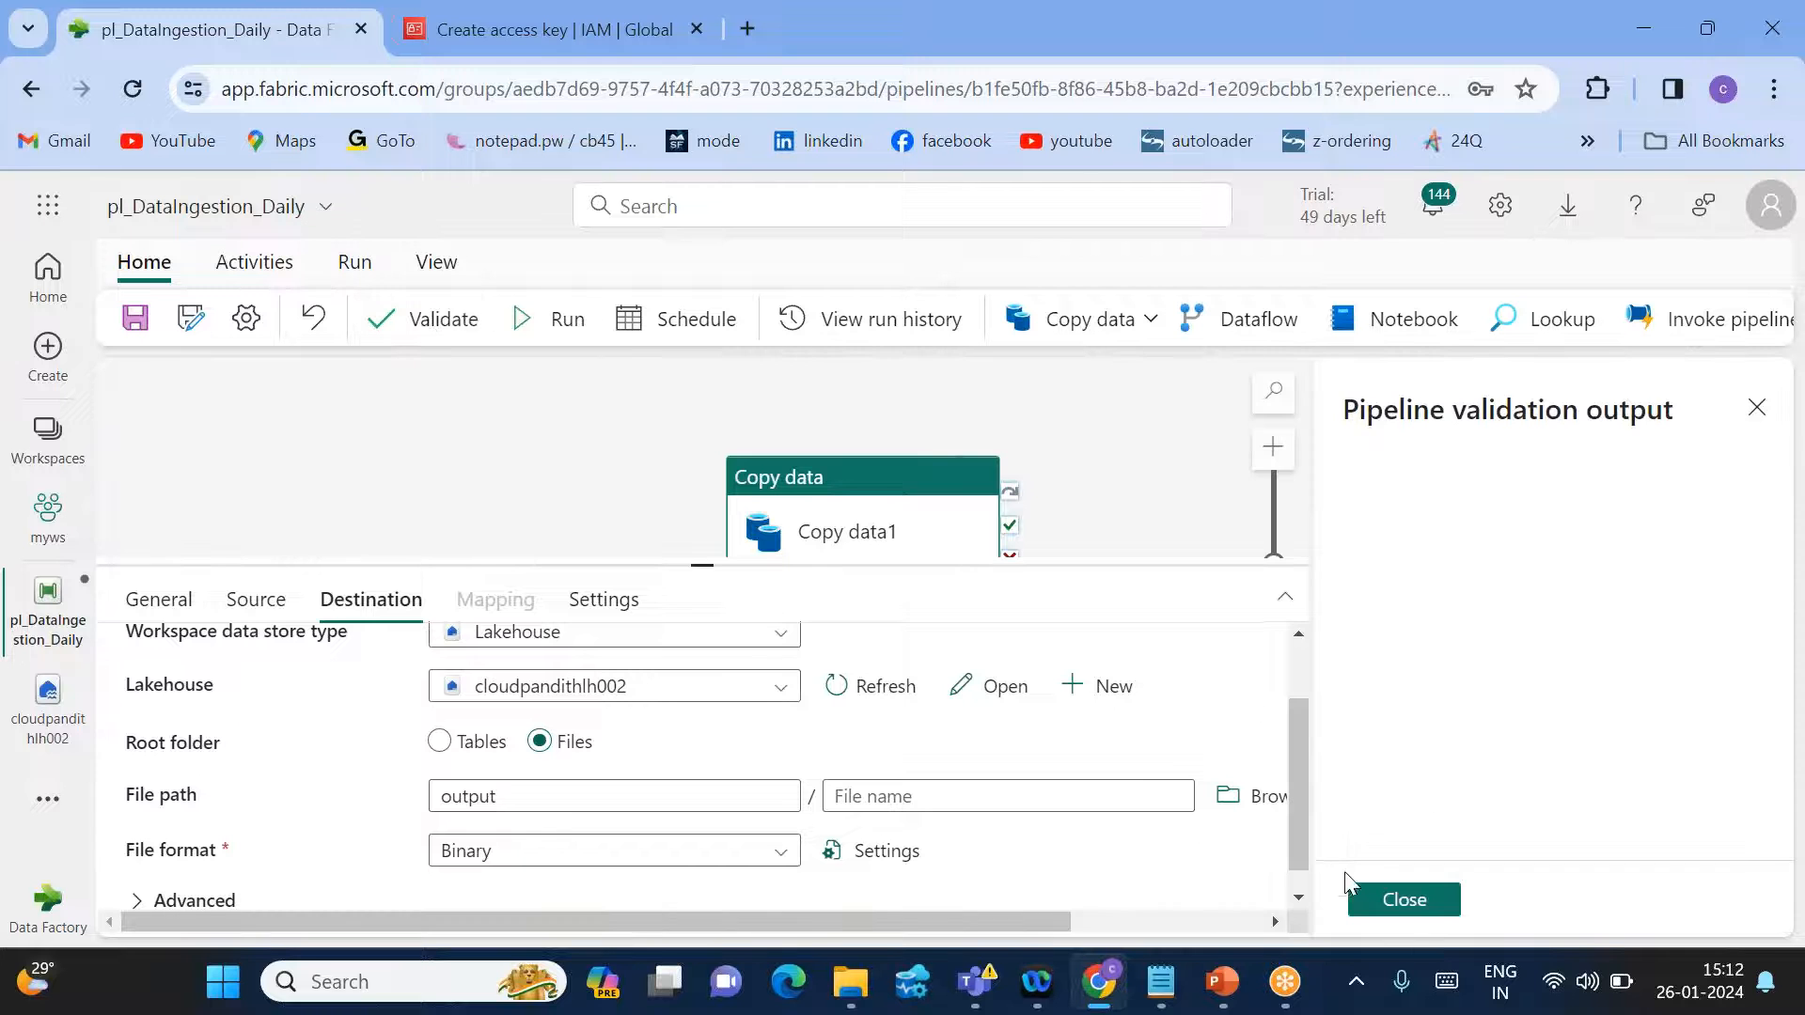
pyautogui.click(1401, 899)
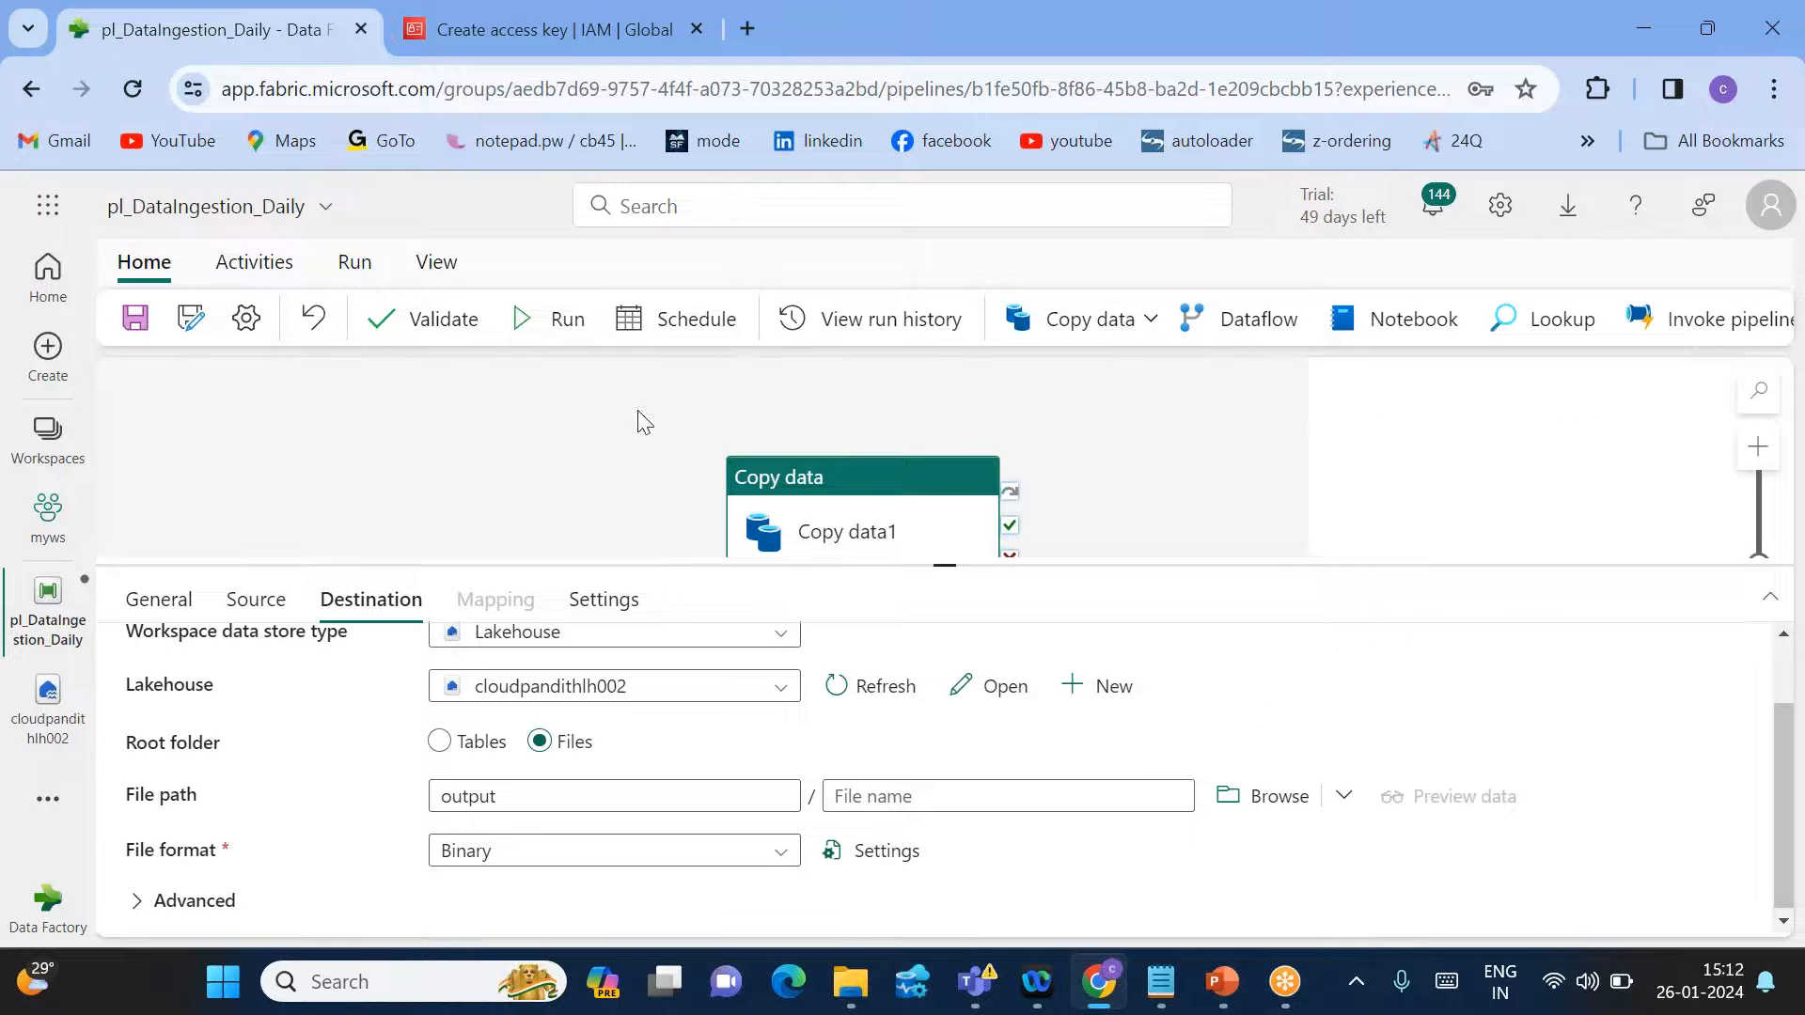
# Save and run the pipeline, and open its run output for monitoring.
pyautogui.click(564, 331)
pyautogui.click(896, 683)
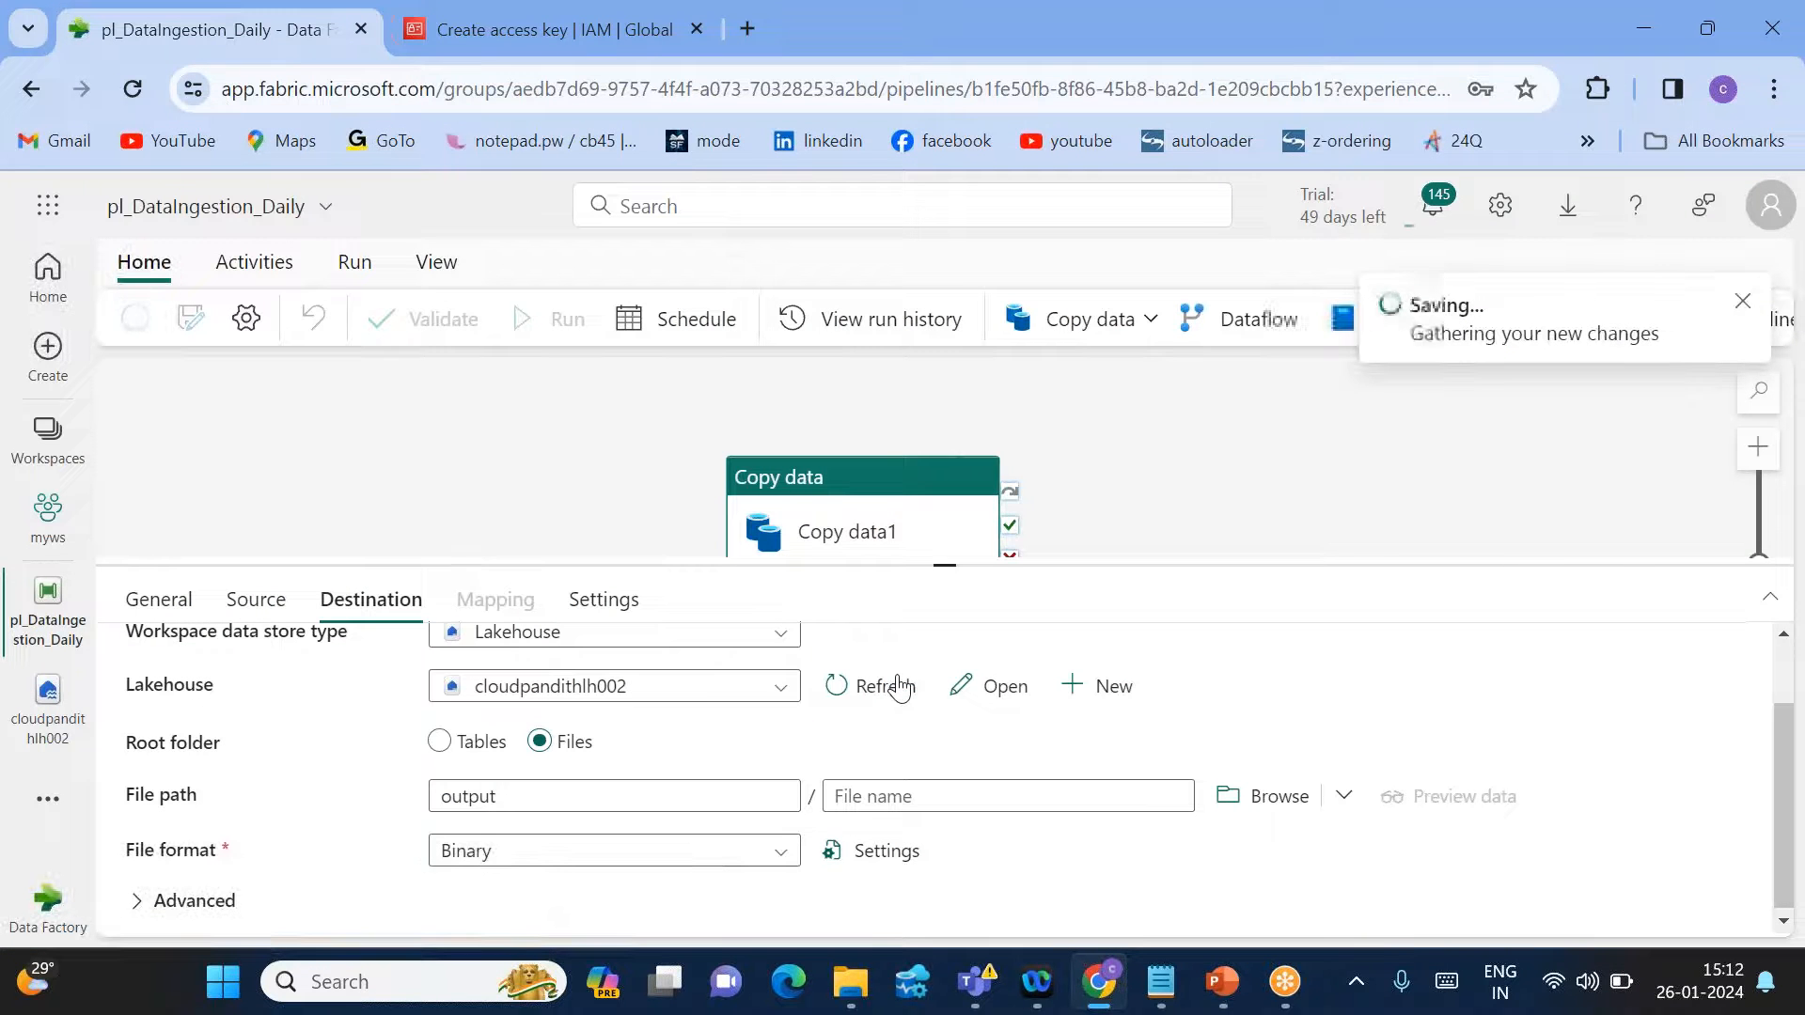
pyautogui.click(1129, 476)
pyautogui.click(525, 603)
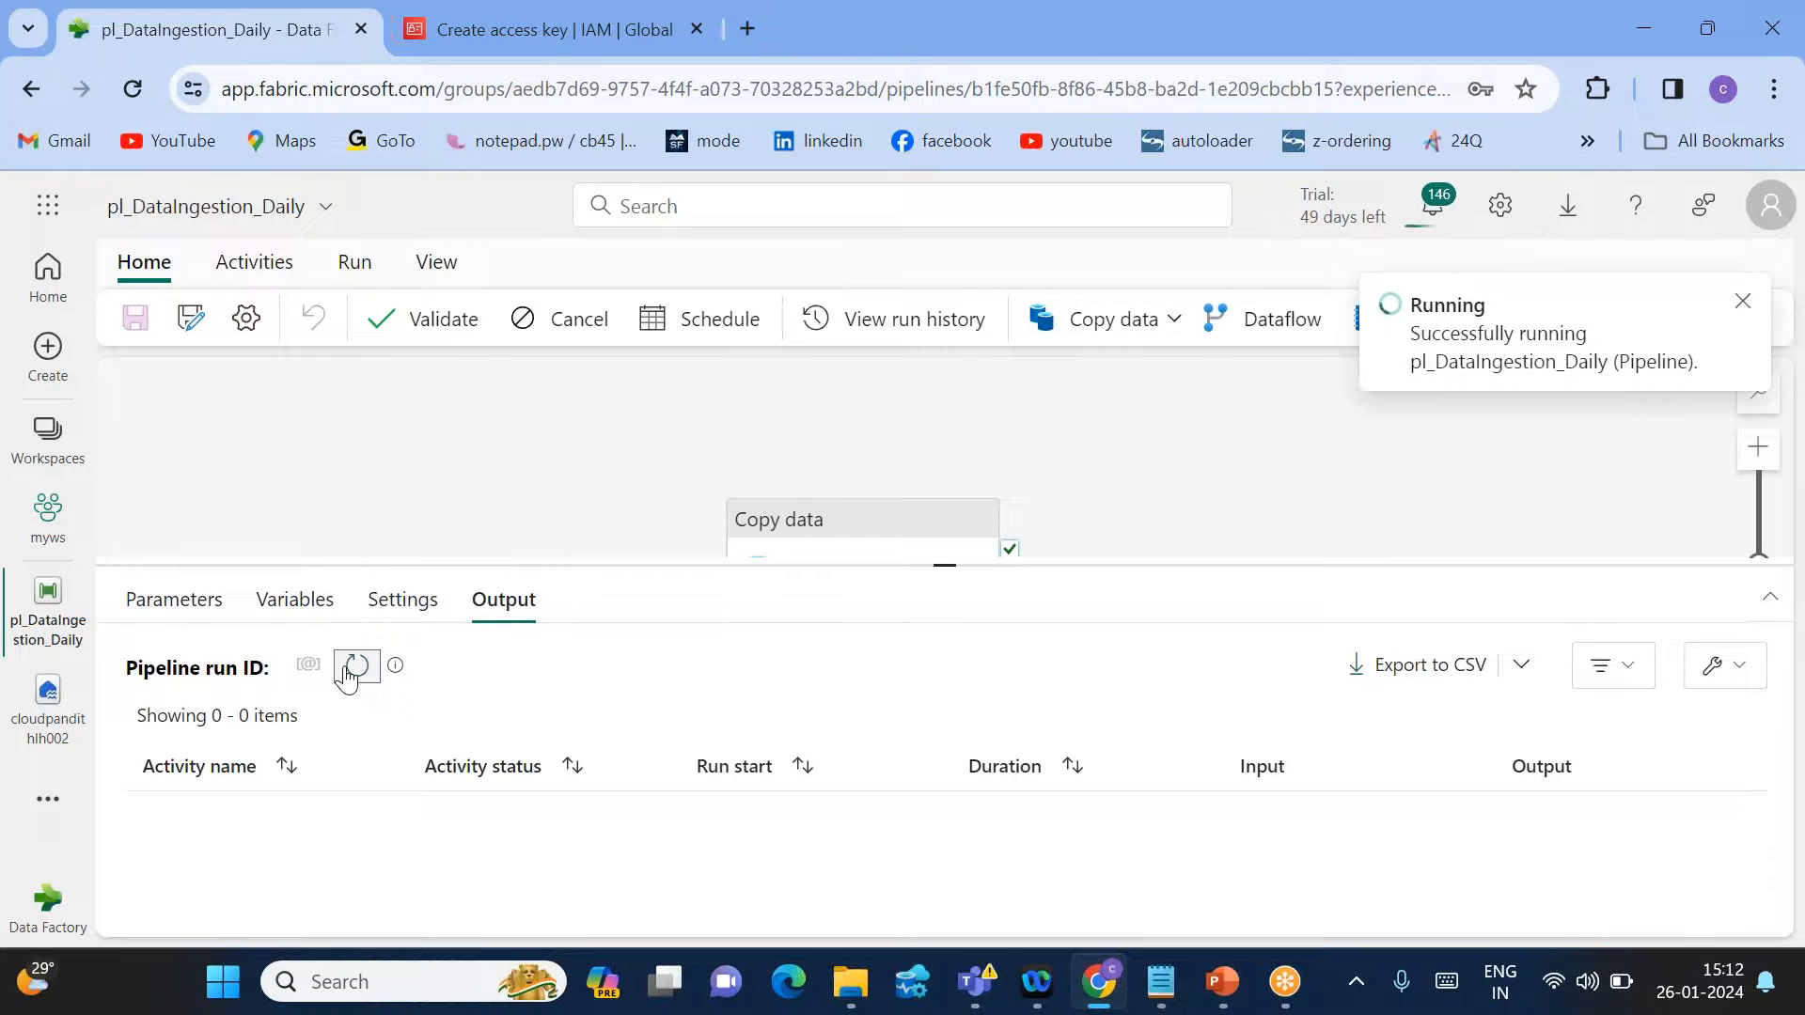
# Refresh the pipeline run output and check the copy activity's status and duration.
pyautogui.click(355, 667)
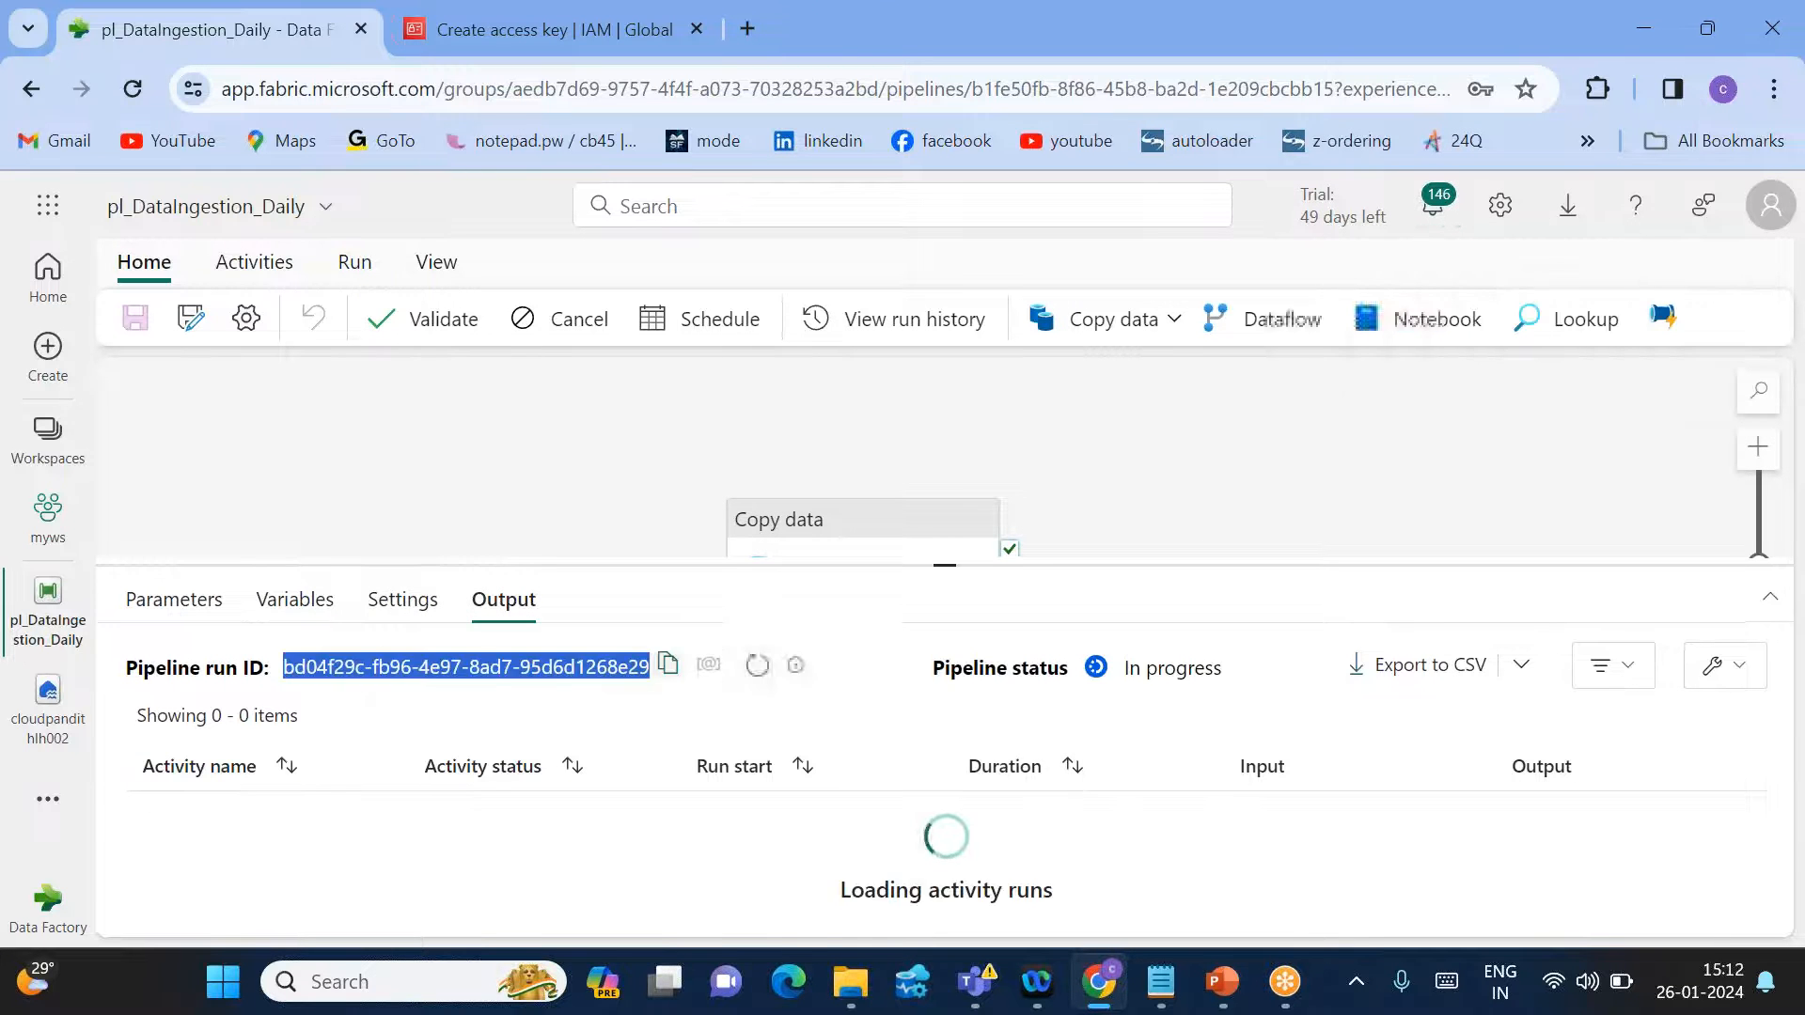
pyautogui.click(724, 667)
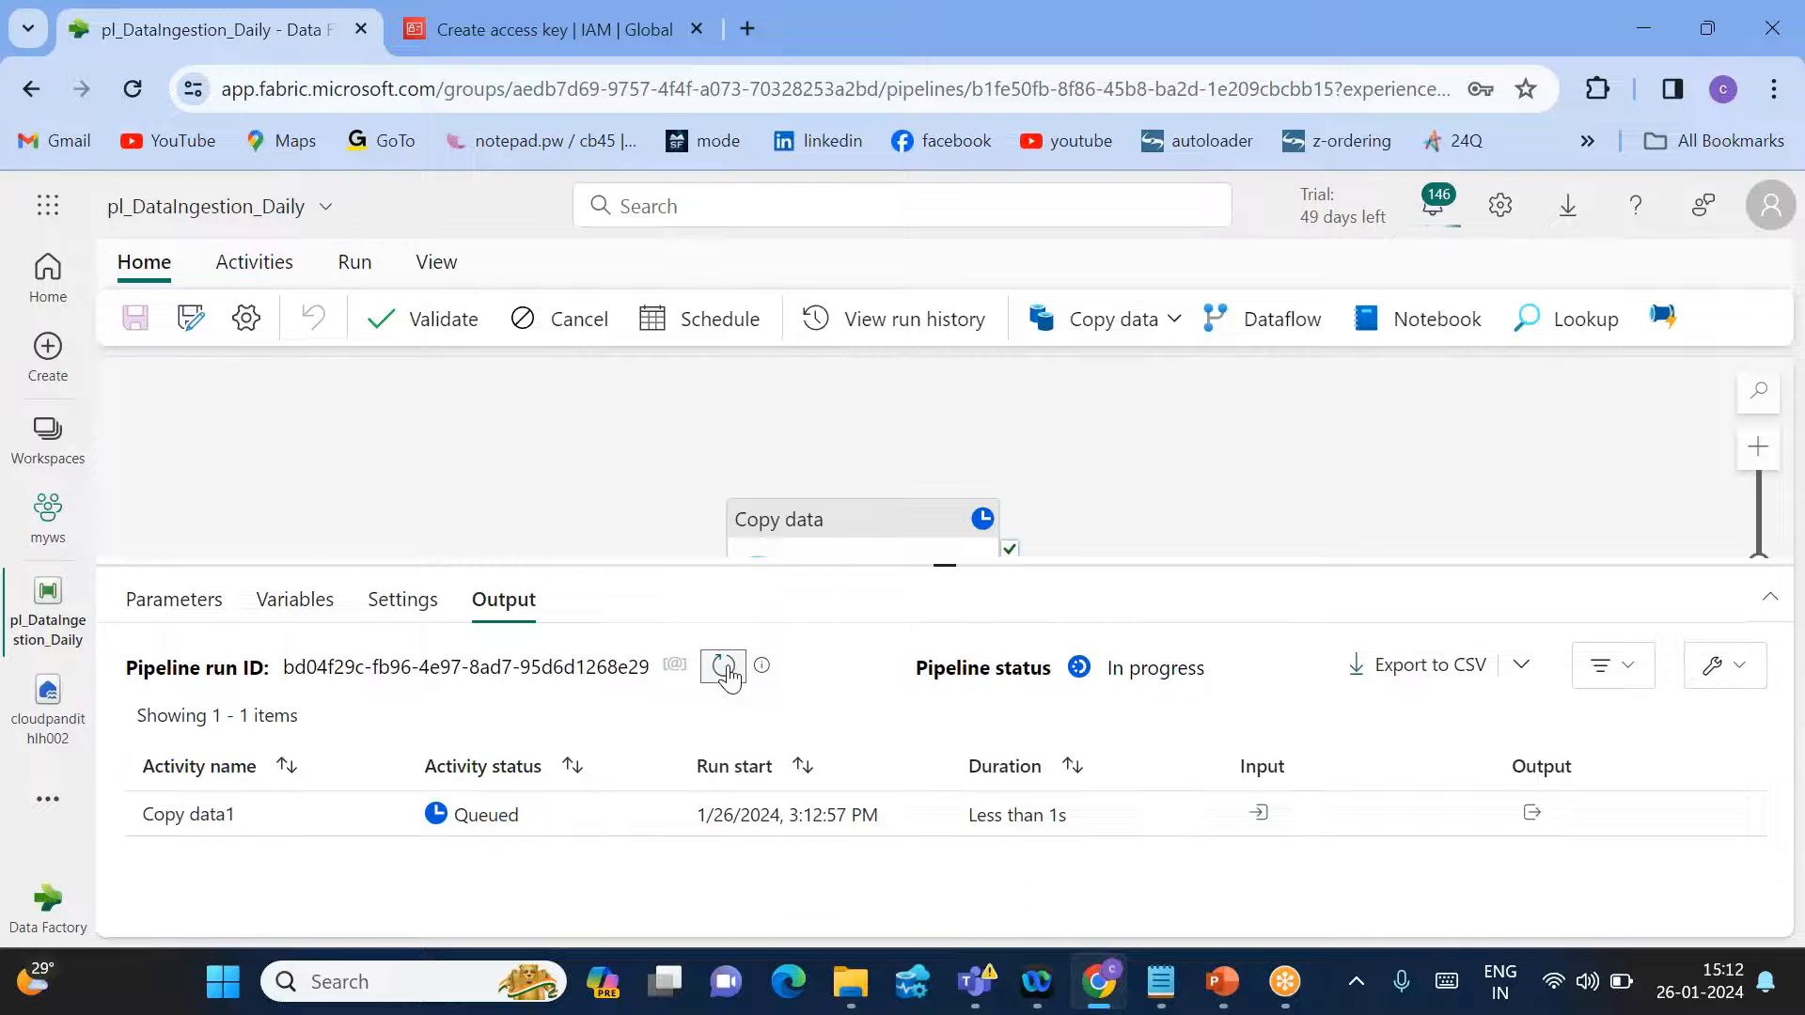
pyautogui.moveTo(944, 555); pyautogui.dragTo(944, 512)
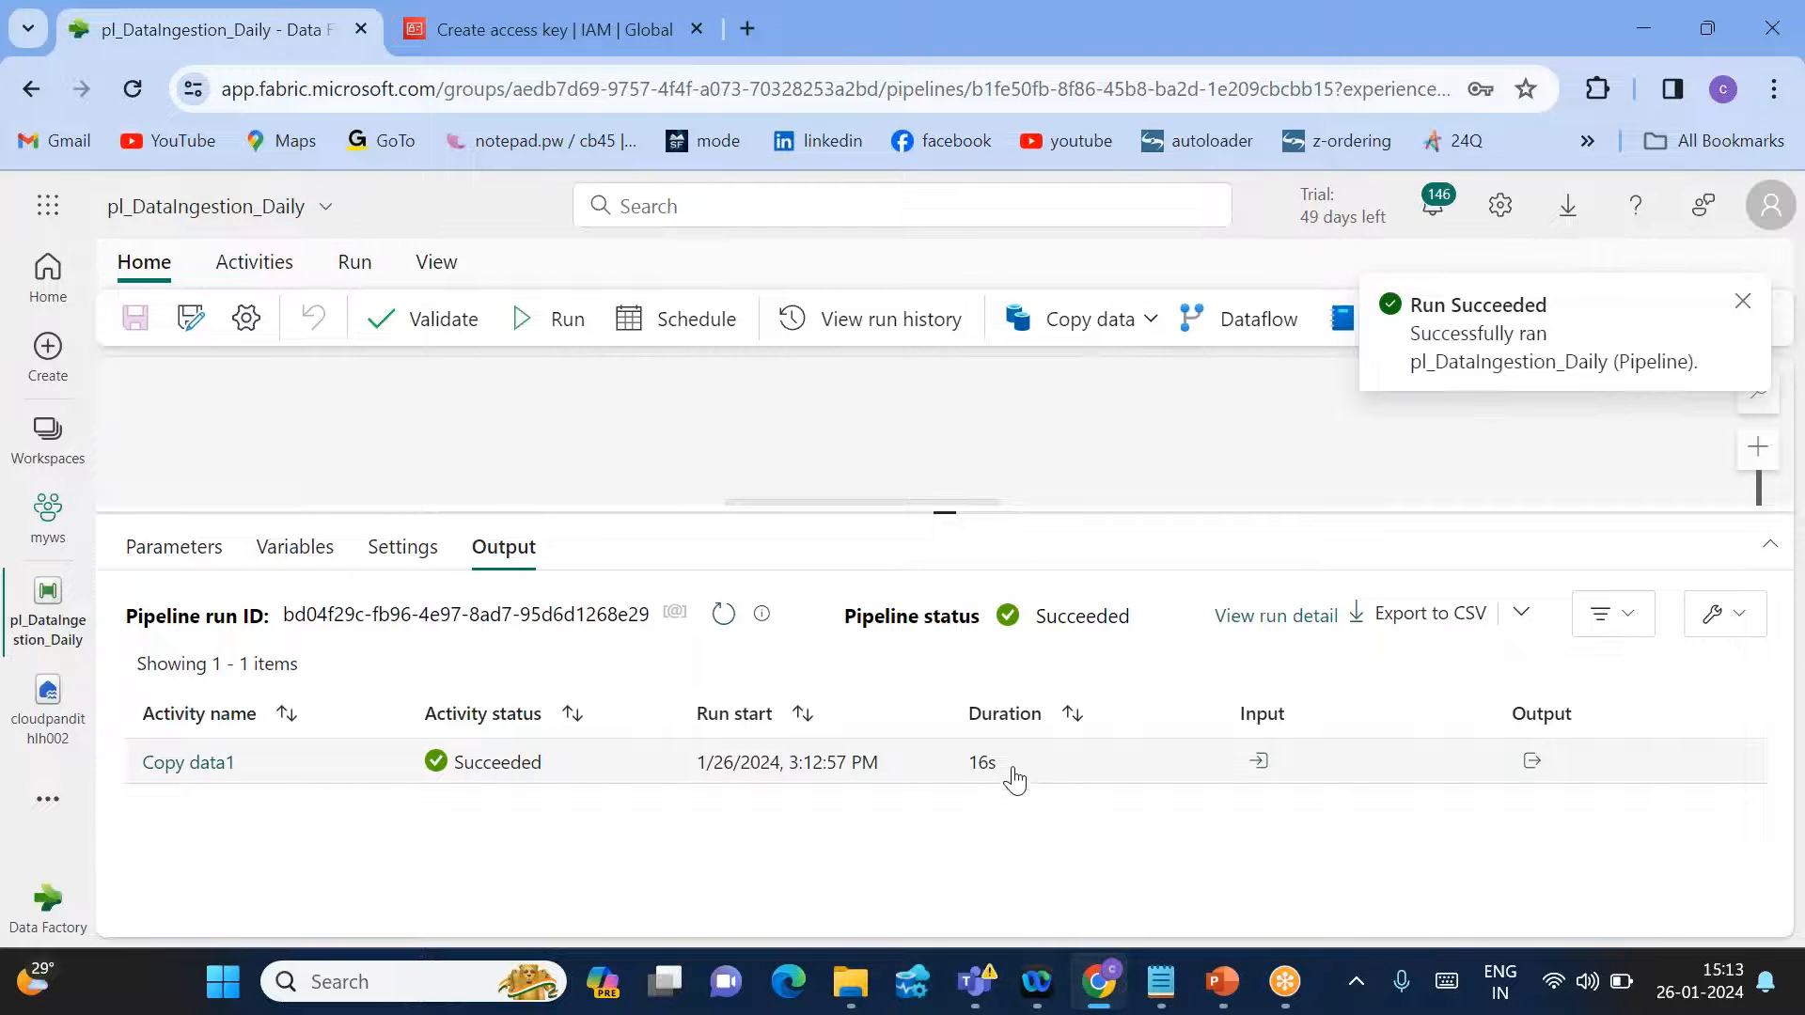
pyautogui.moveTo(1009, 773); pyautogui.dragTo(967, 769)
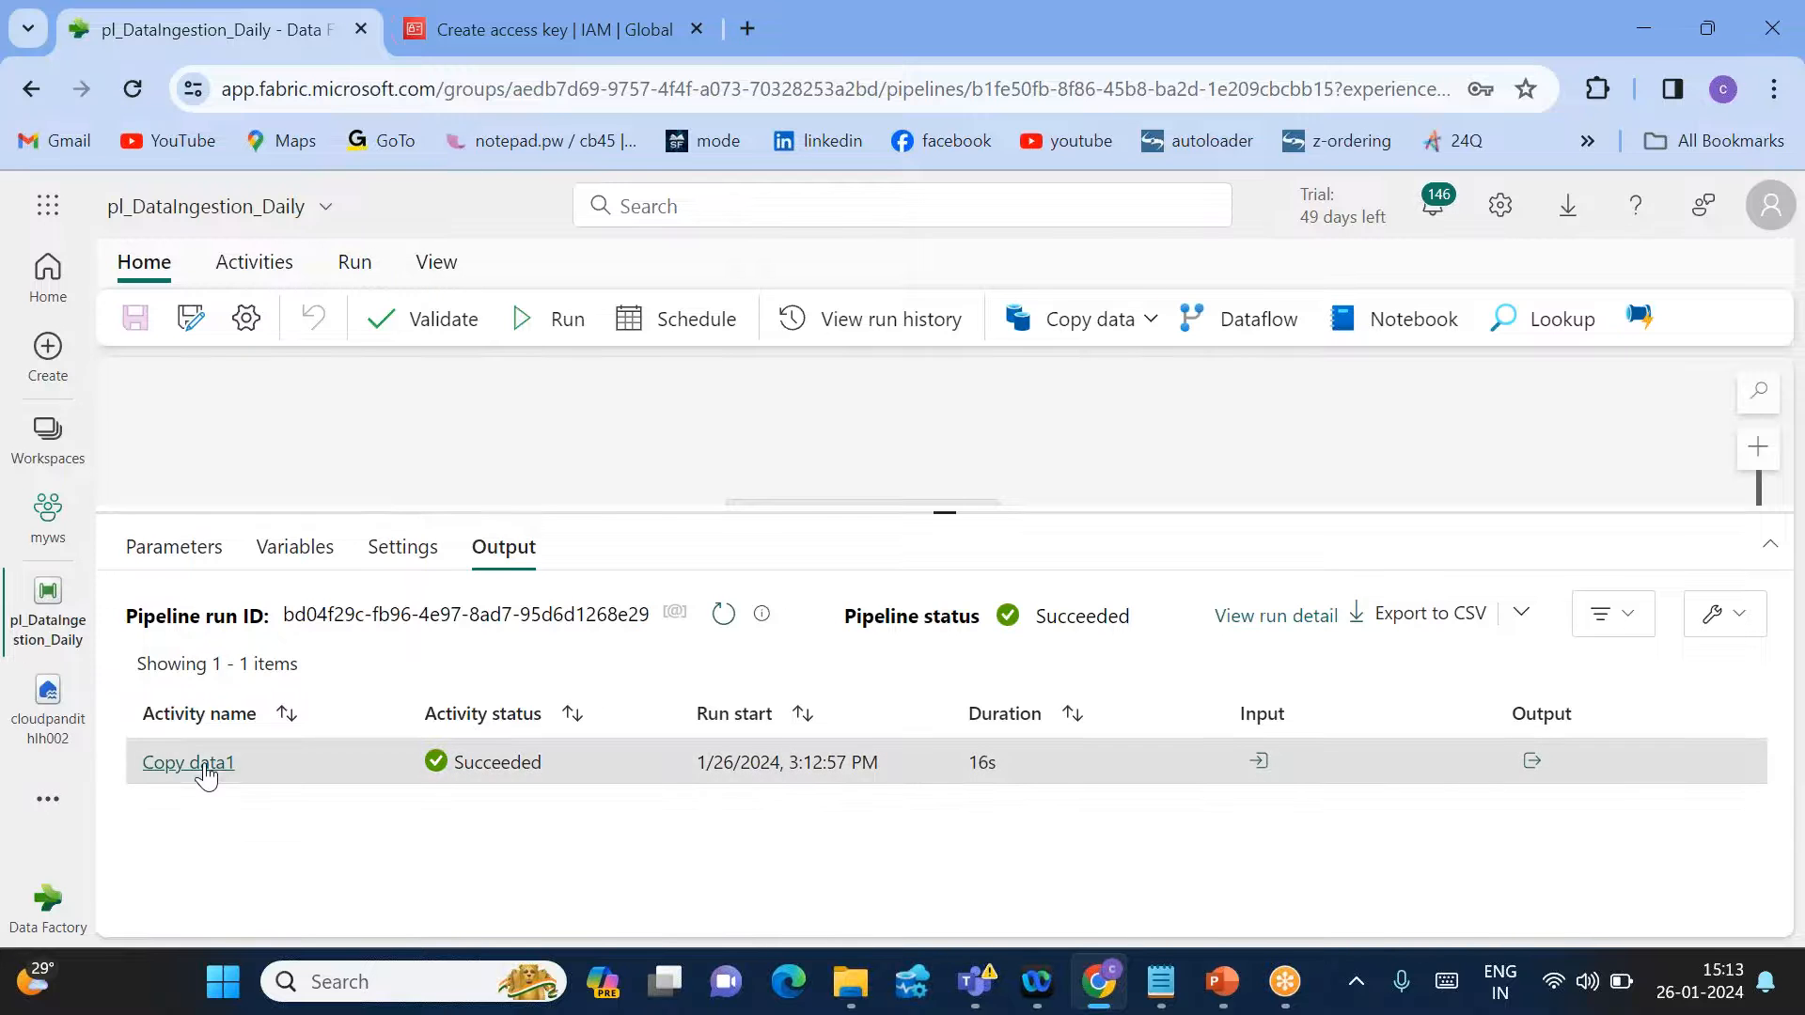
# Open the Copy data1 run details, check the files read and written, and close the details.
pyautogui.click(198, 763)
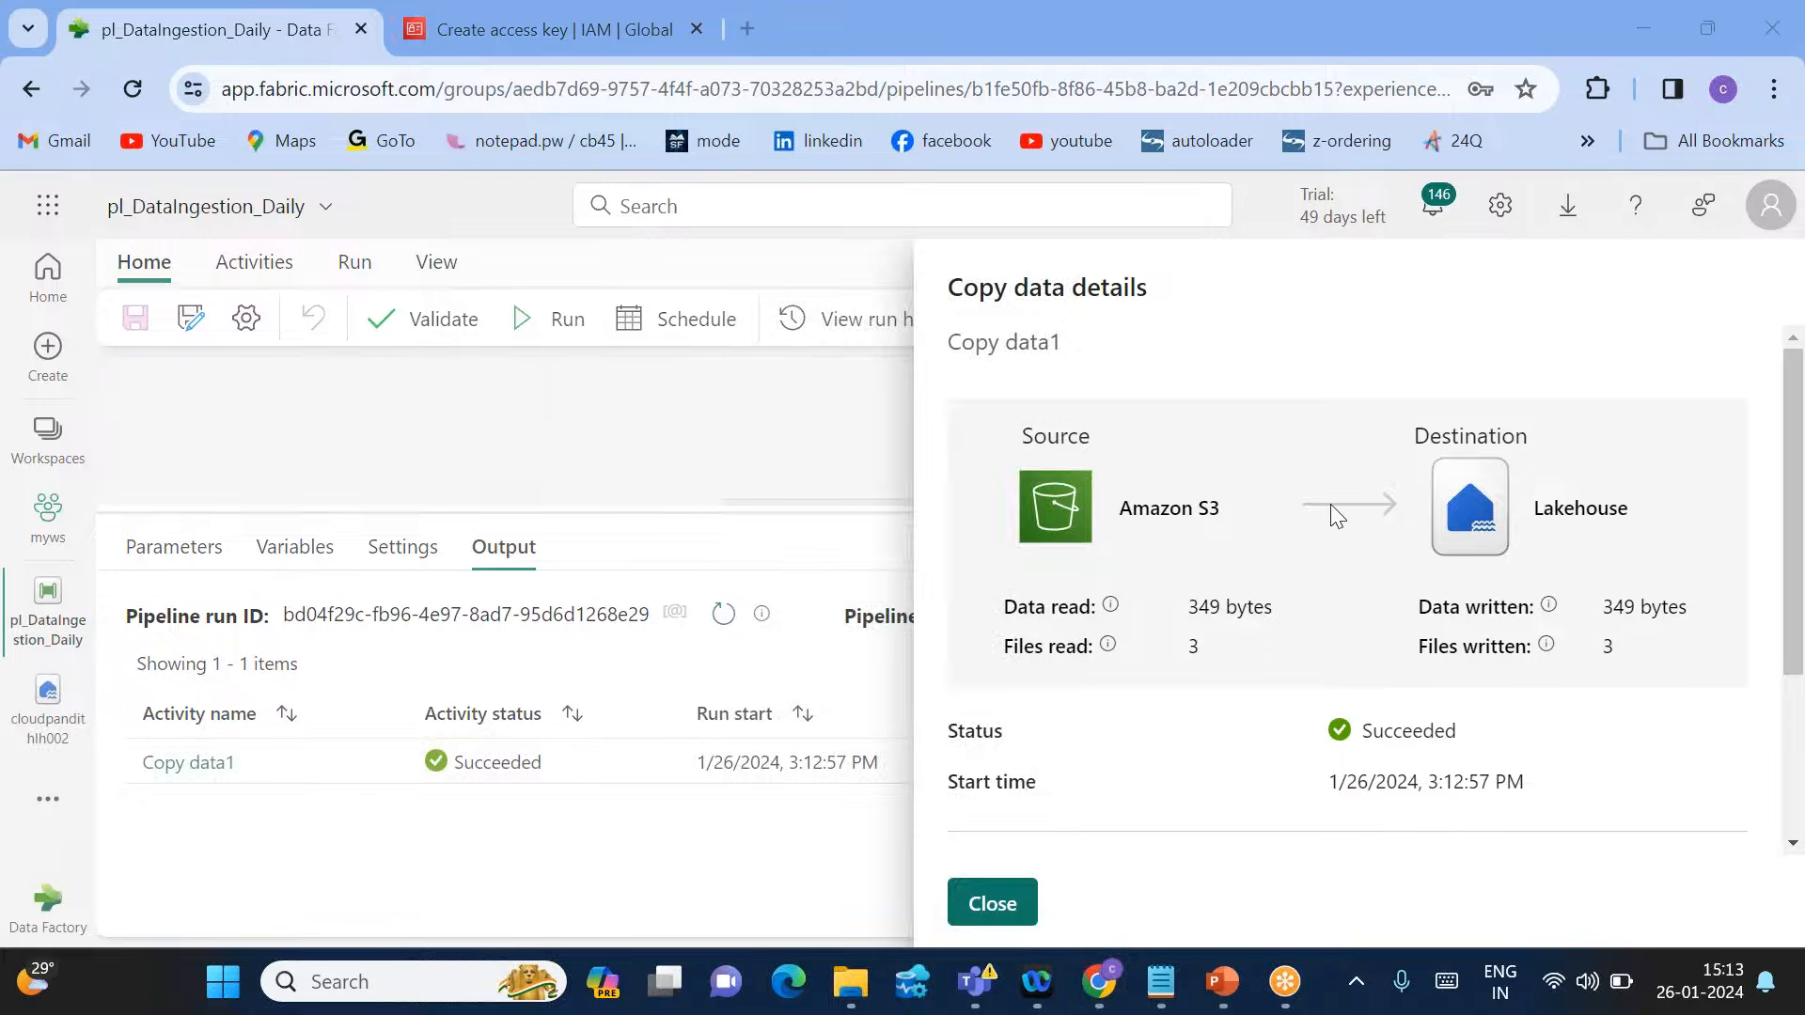
pyautogui.moveTo(1002, 647); pyautogui.dragTo(1443, 655)
pyautogui.moveTo(1661, 649); pyautogui.dragTo(1577, 658)
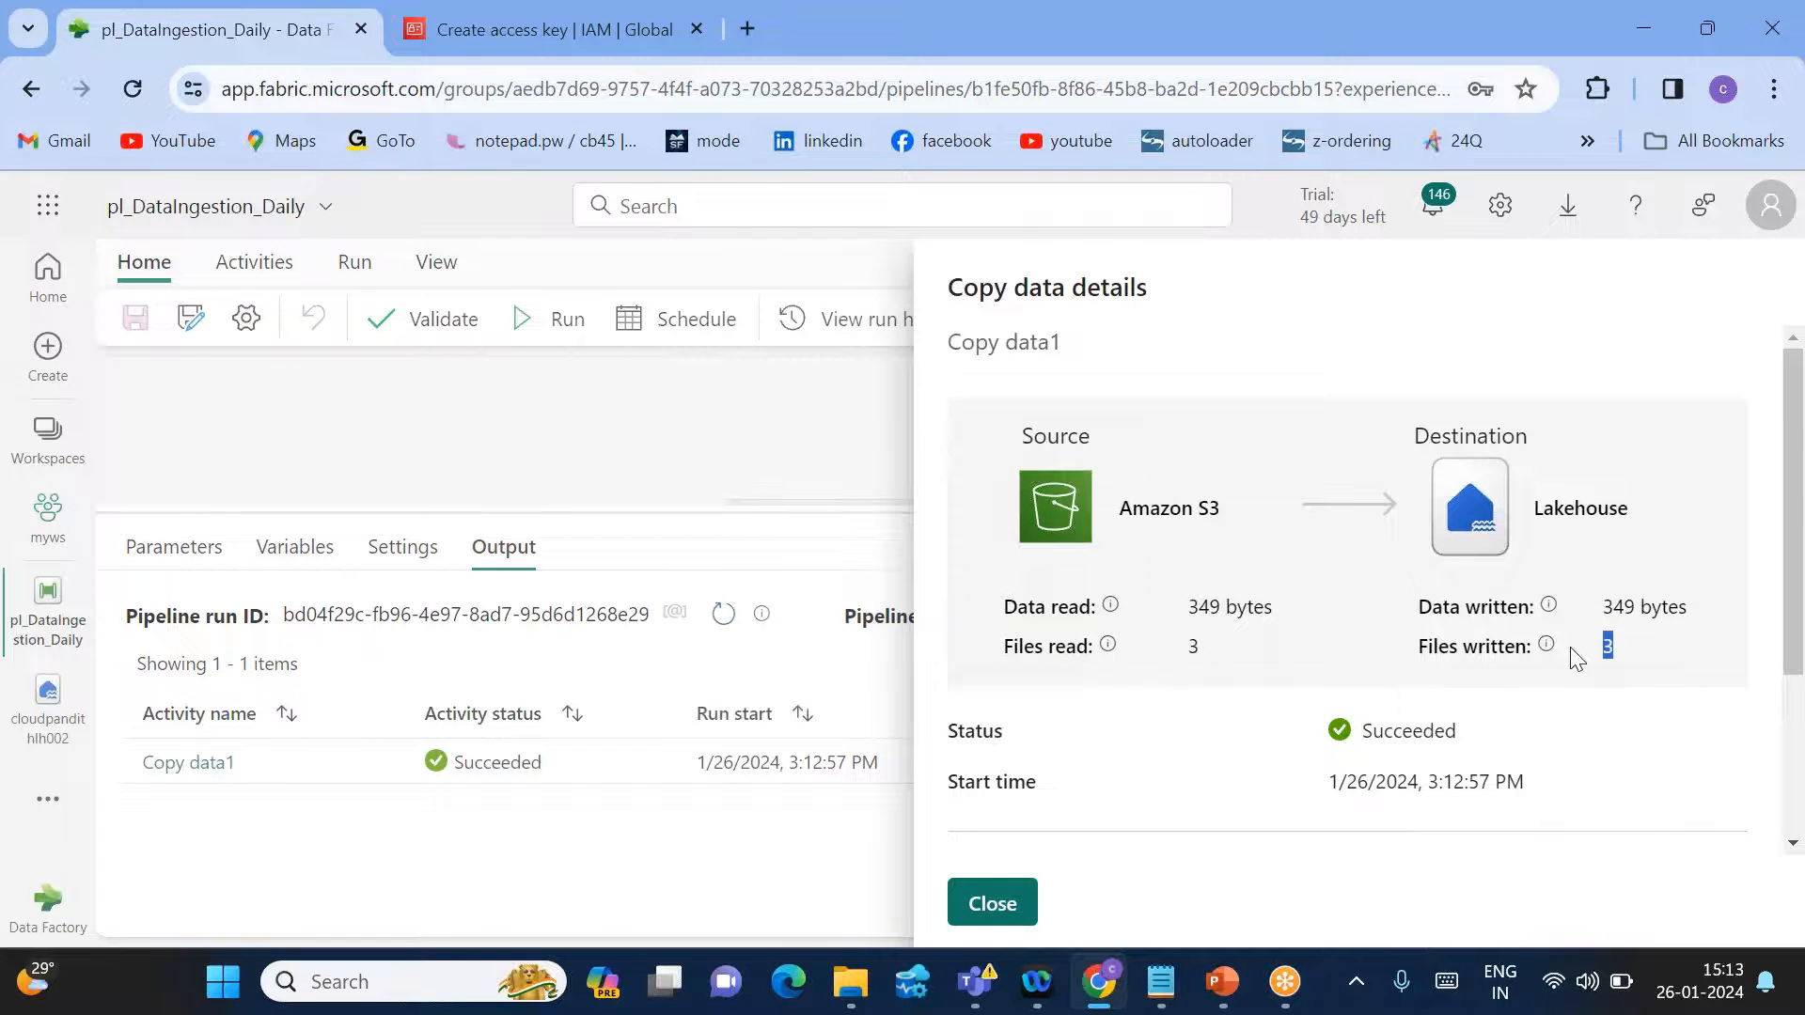
pyautogui.click(994, 904)
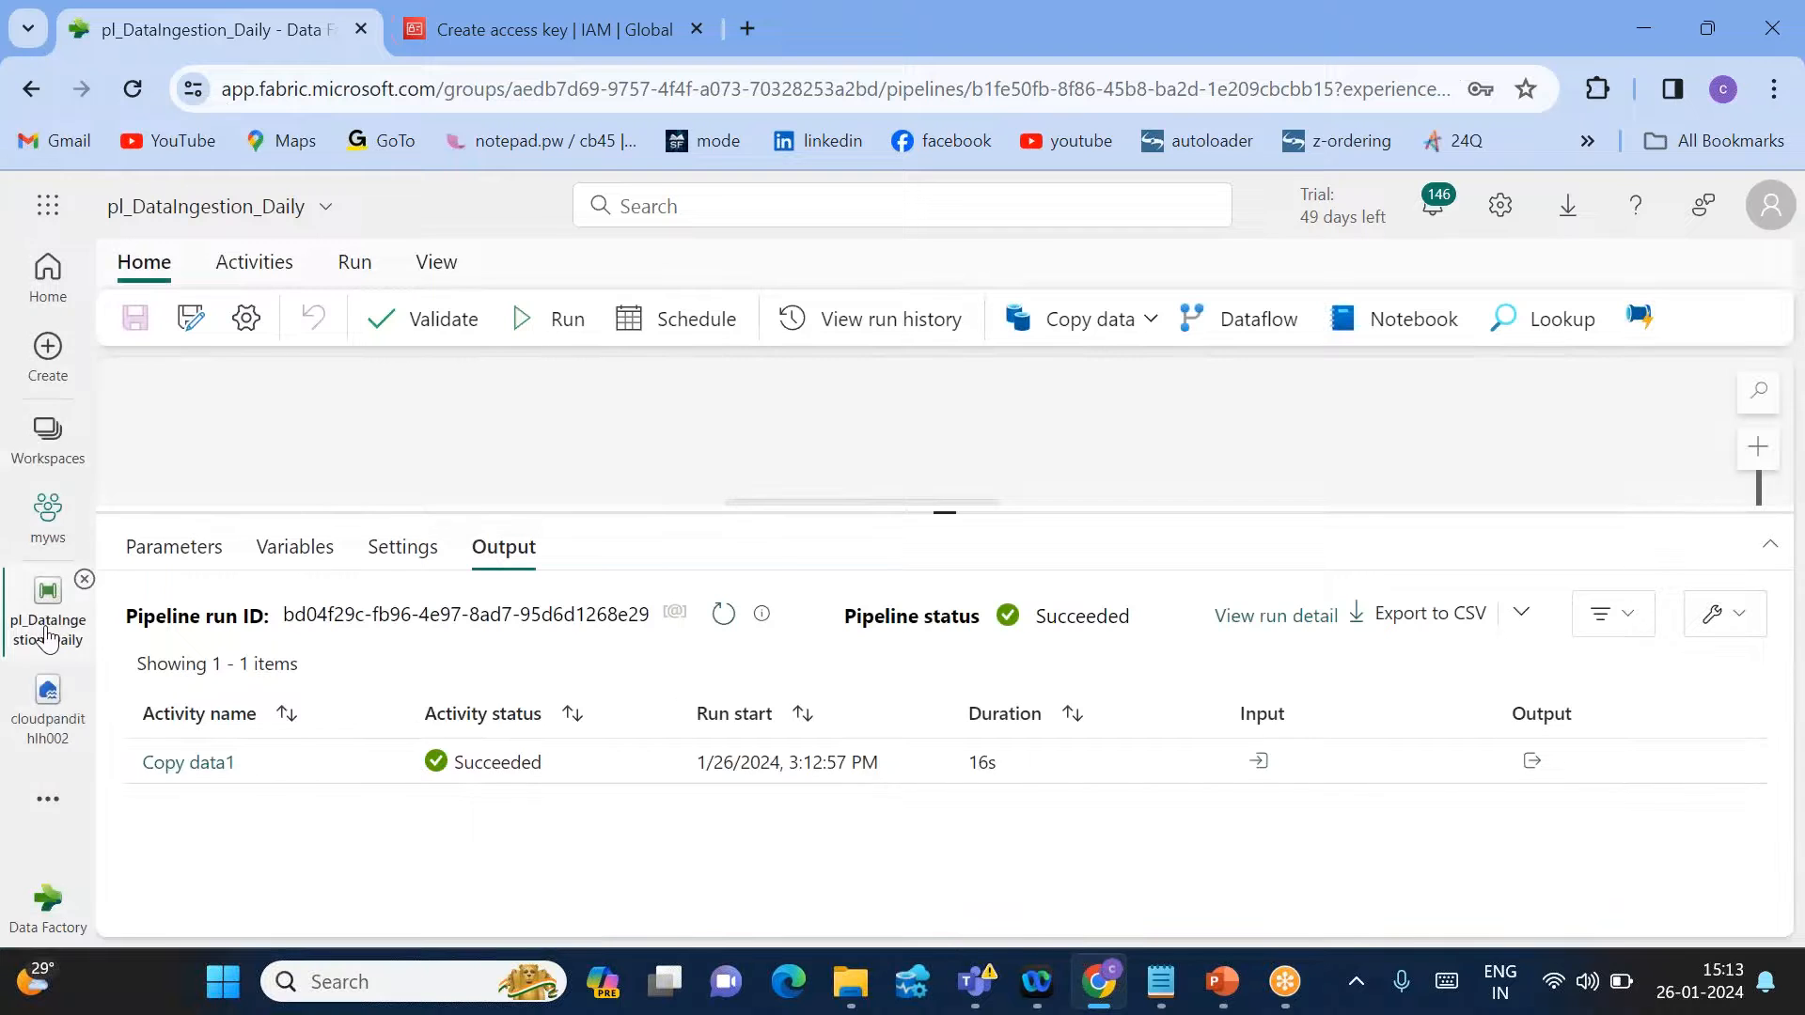
# Open the output folder in the cloudpandithlh002 lakehouse and refresh it to check for the copied files.
pyautogui.click(37, 727)
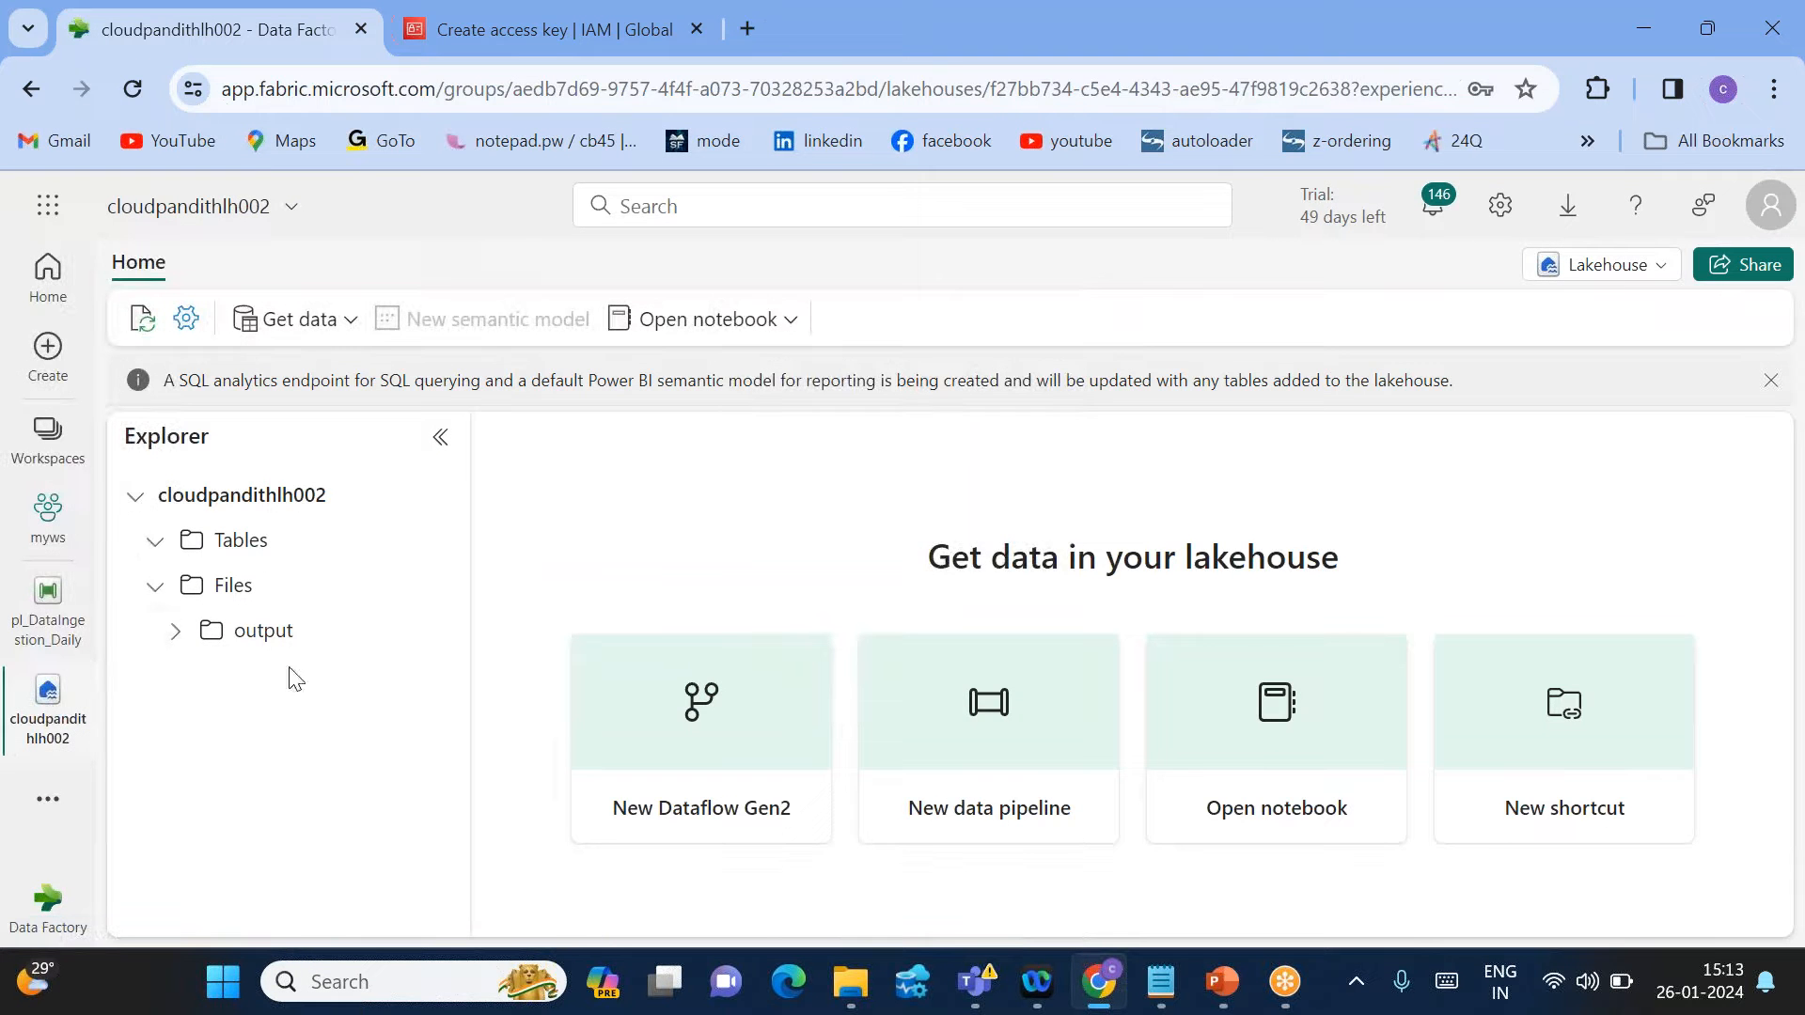
pyautogui.click(242, 640)
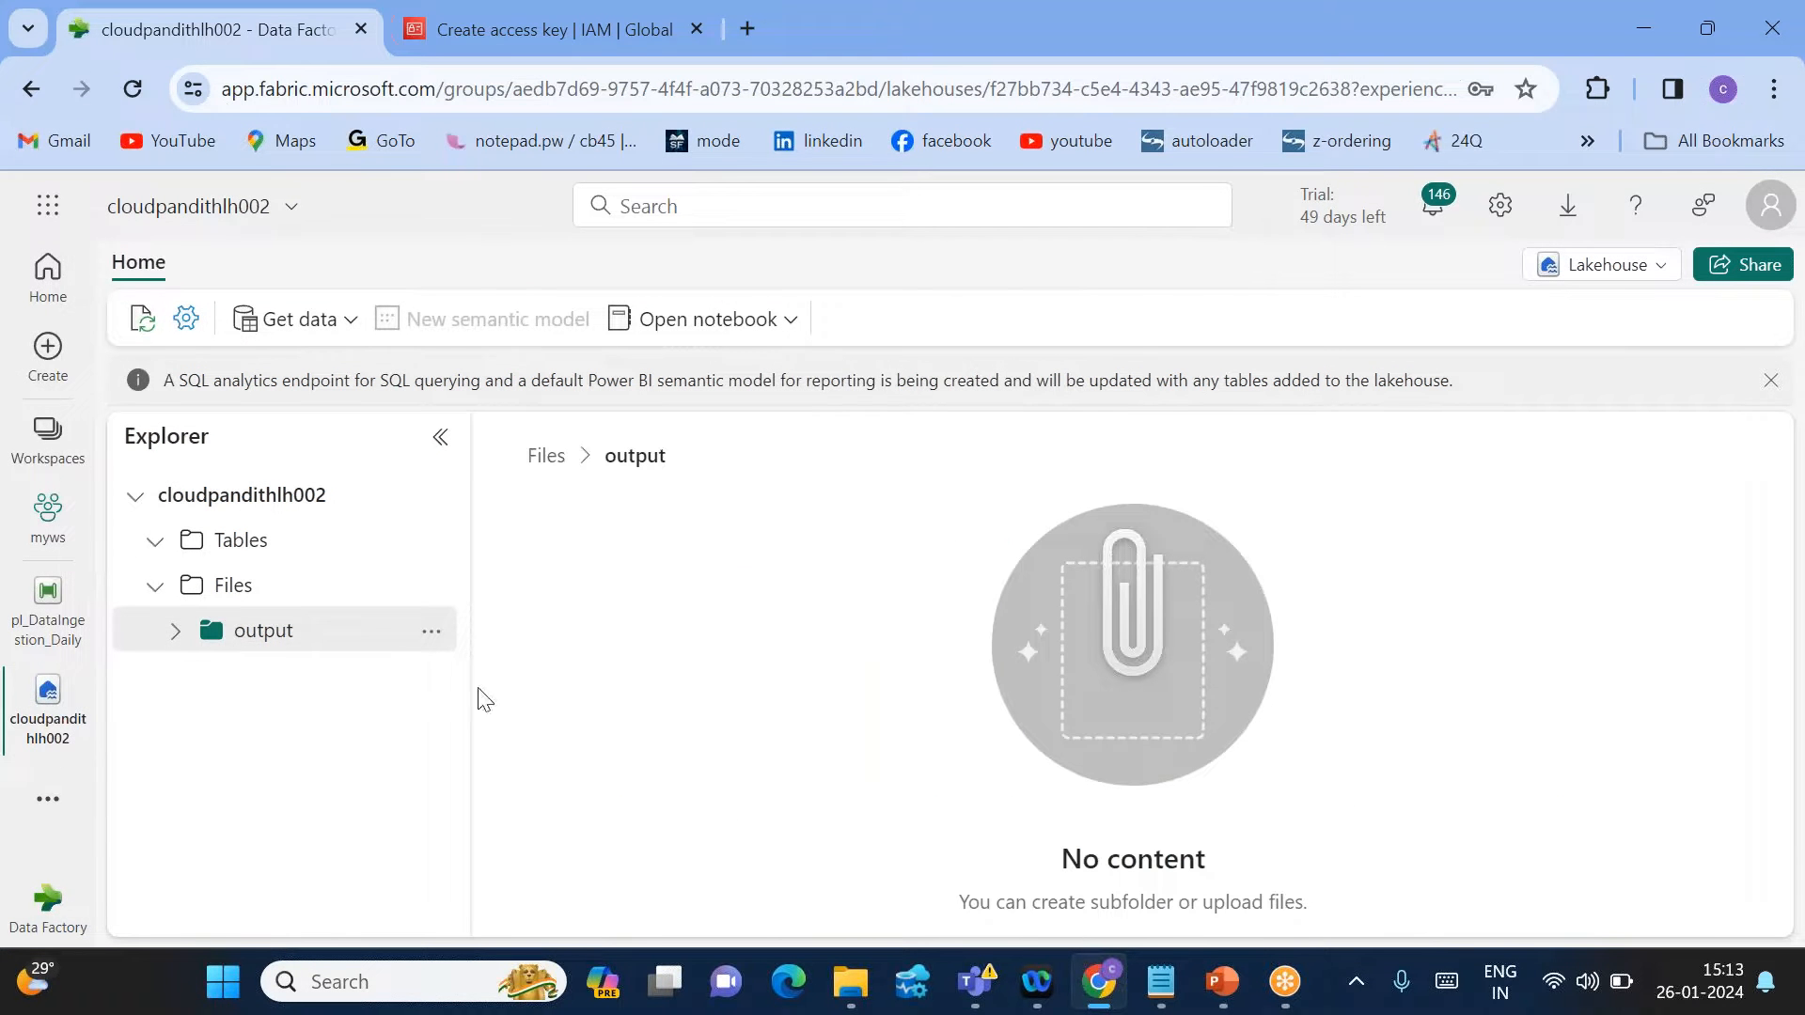
pyautogui.click(428, 632)
pyautogui.click(489, 907)
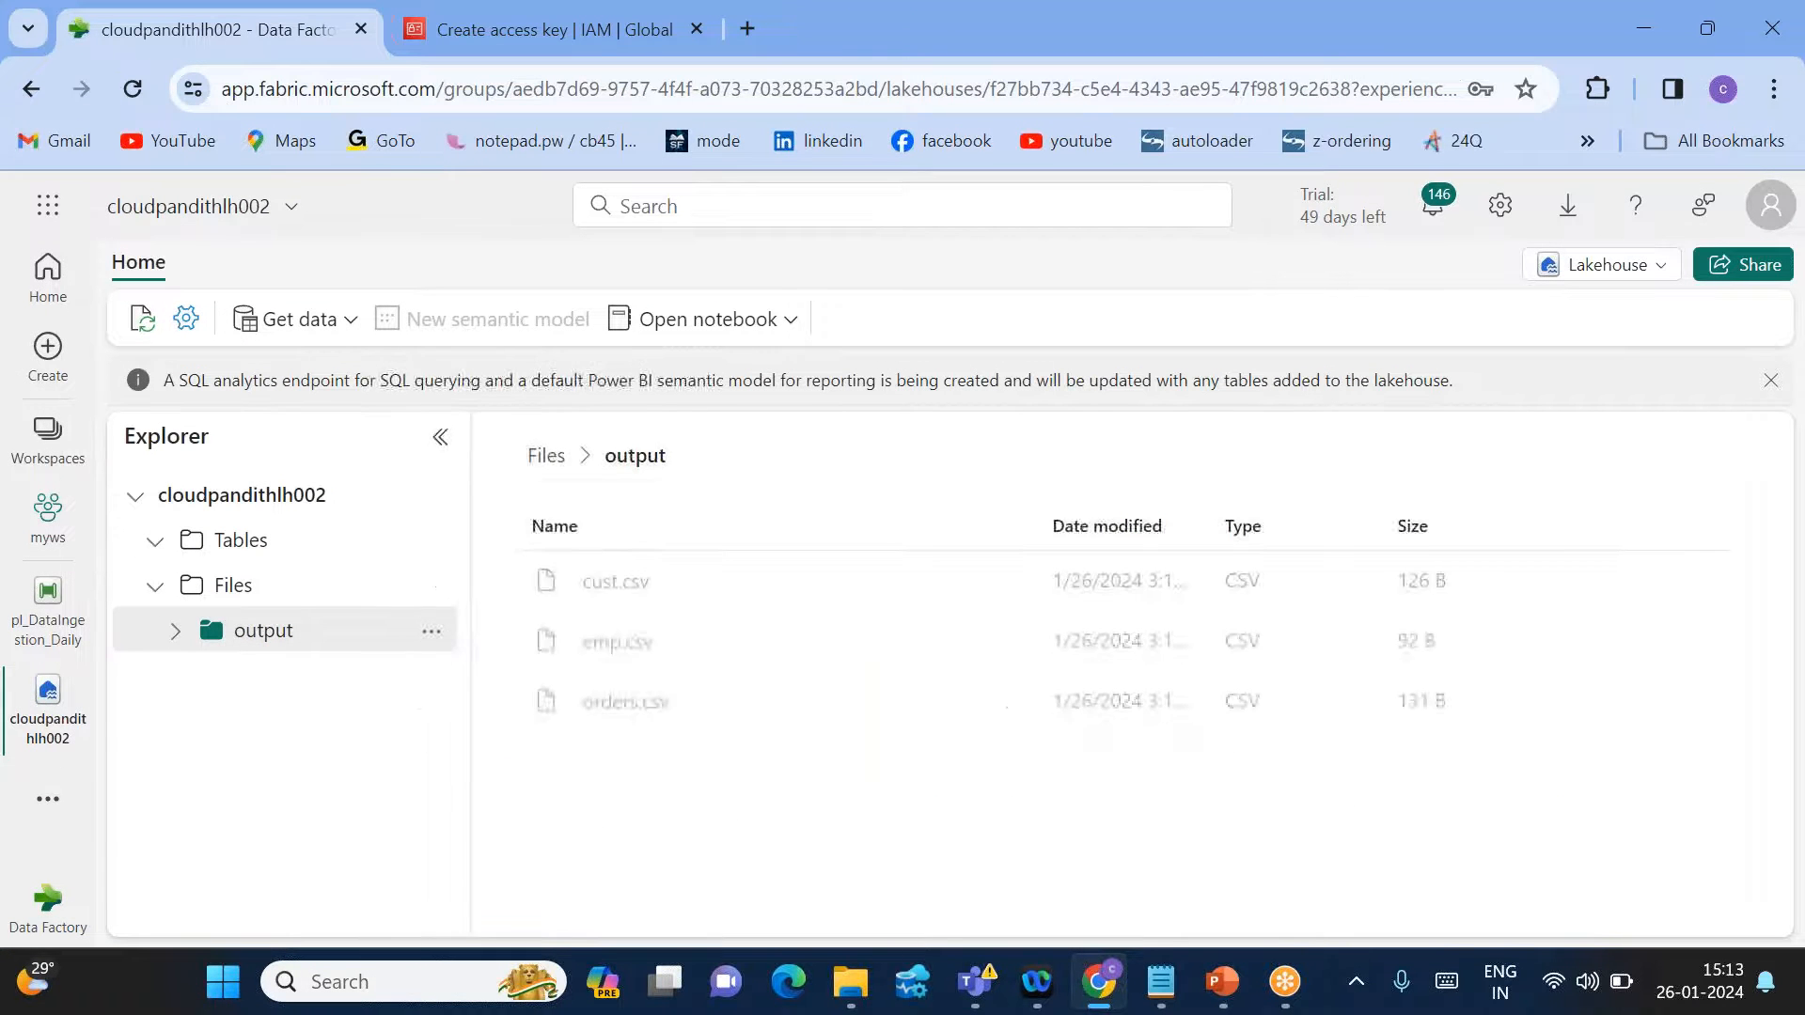